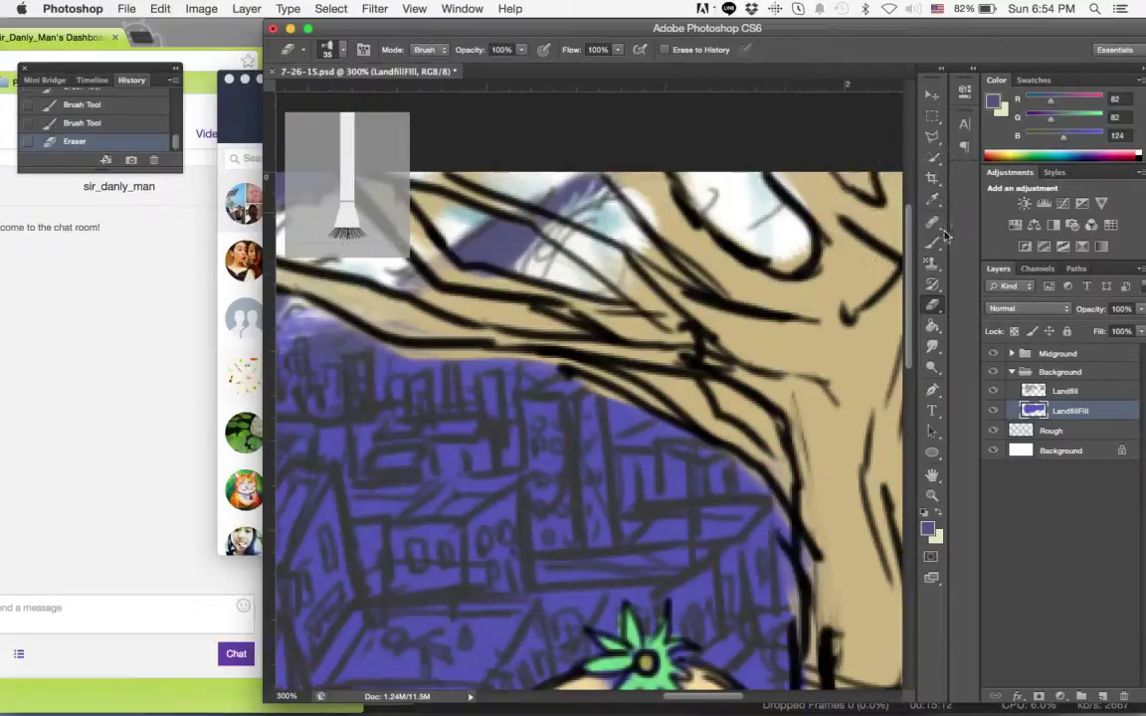
Paint the white sky gaps between the upper tree branches with the grey-purple brush on the LandfillFill layer.
{"action": "left_click", "coordinate": [934, 243]}
{"action": "left_click_drag", "start_coordinate": [547, 174], "coordinate": [486, 230]}
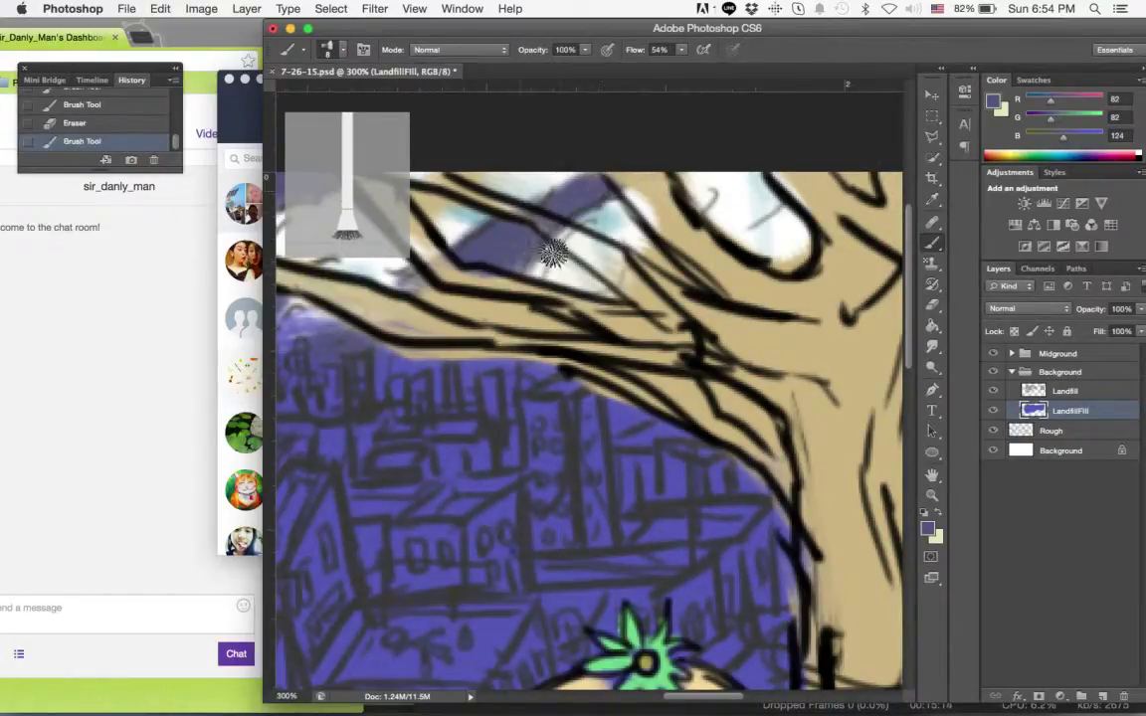
{"action": "mouse_move", "coordinate": [672, 289]}
{"action": "left_mouse_down"}
{"action": "mouse_move", "coordinate": [749, 259]}
{"action": "mouse_move", "coordinate": [770, 264]}
{"action": "mouse_move", "coordinate": [782, 236]}
{"action": "mouse_move", "coordinate": [770, 242]}
{"action": "mouse_move", "coordinate": [795, 234]}
{"action": "mouse_move", "coordinate": [752, 264]}
{"action": "mouse_move", "coordinate": [796, 302]}
{"action": "left_mouse_up"}
Fill the sky gap between the tree trunk and dark balloon, plus the patch beside the red balloon, with grey-purple.
{"action": "key", "text": "space"}
{"action": "left_click_drag", "start_coordinate": [718, 314], "coordinate": [411, 231]}
{"action": "mouse_move", "coordinate": [857, 140]}
{"action": "left_mouse_down"}
{"action": "mouse_move", "coordinate": [606, 287]}
{"action": "mouse_move", "coordinate": [699, 284]}
{"action": "left_mouse_up"}
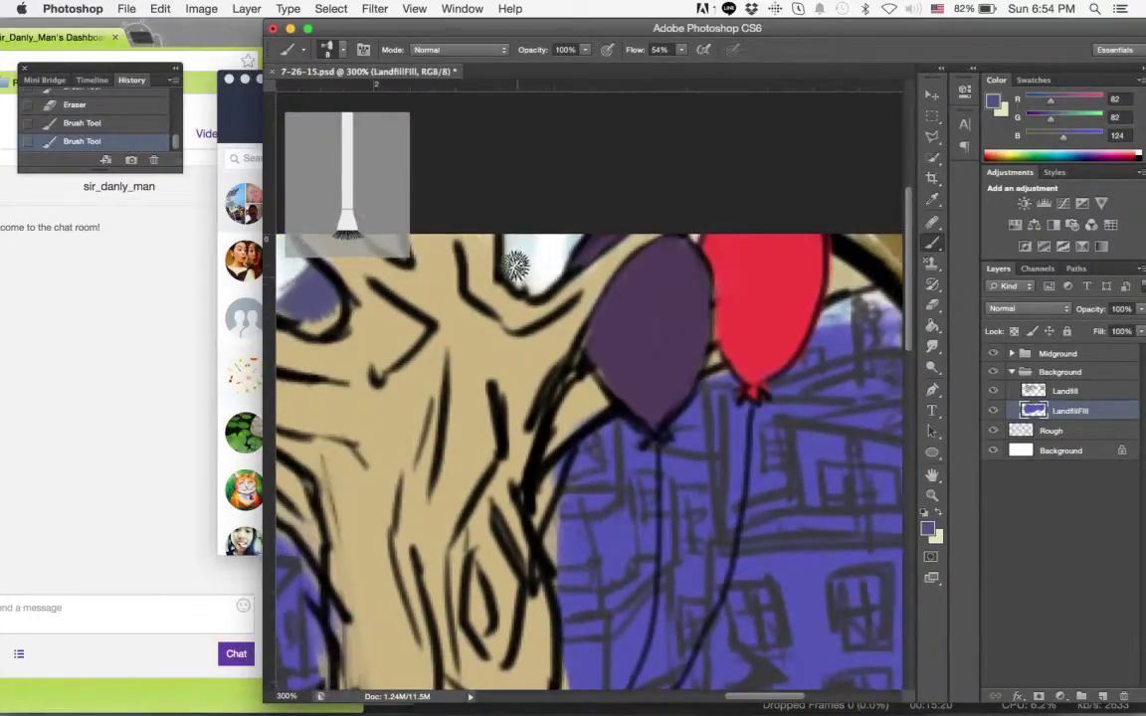
{"action": "mouse_move", "coordinate": [540, 283]}
{"action": "left_mouse_down"}
{"action": "mouse_move", "coordinate": [524, 242]}
{"action": "mouse_move", "coordinate": [582, 230]}
{"action": "mouse_move", "coordinate": [602, 254]}
{"action": "left_mouse_up"}
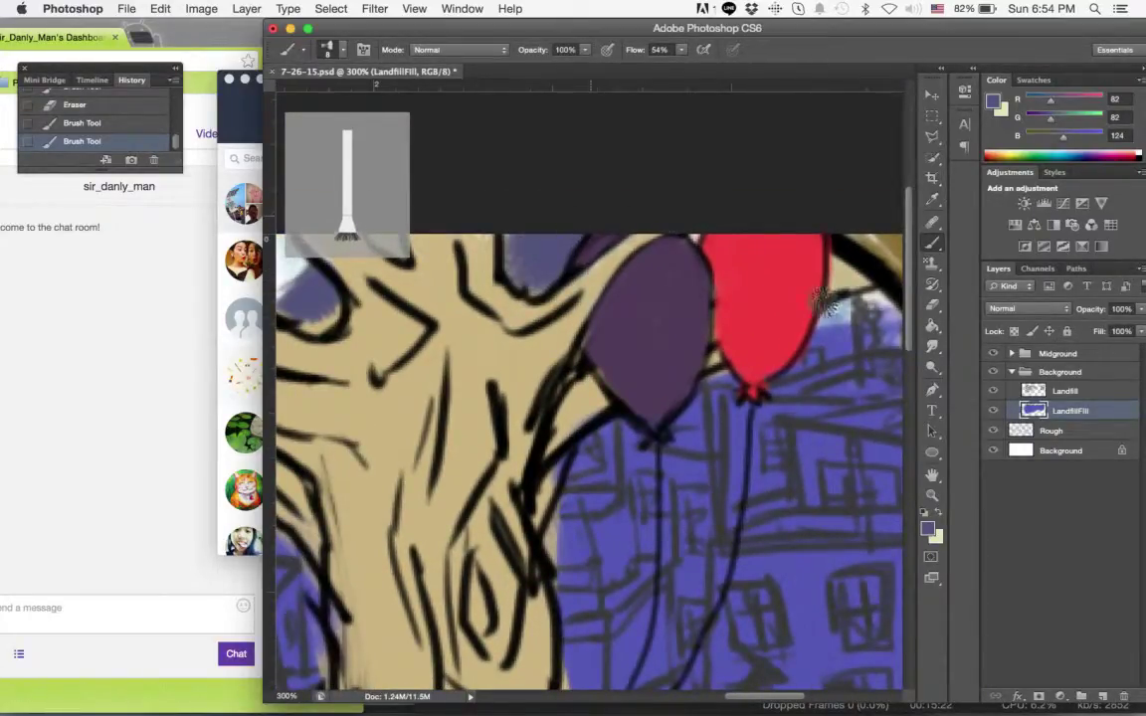
{"action": "left_click_drag", "start_coordinate": [835, 304], "coordinate": [848, 332]}
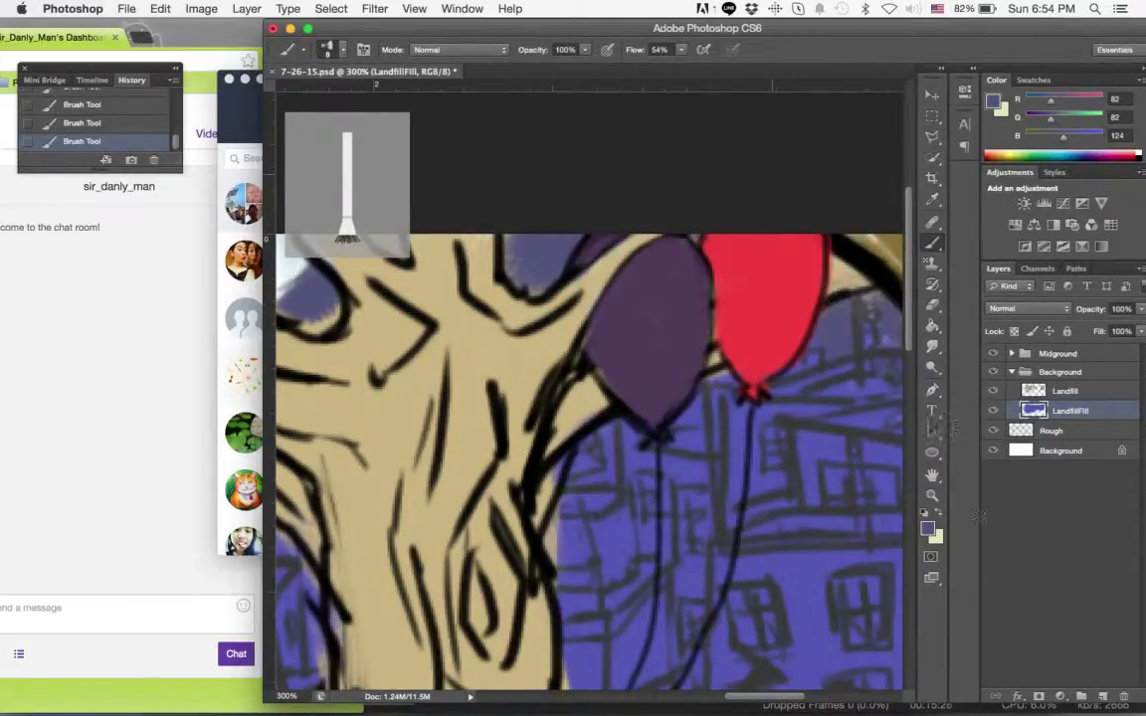
Examine the purple sky and city fill across the whole picture and close up around the branches.
{"action": "left_click", "coordinate": [932, 496]}
{"action": "left_click", "coordinate": [798, 440]}
{"action": "left_click", "coordinate": [802, 440]}
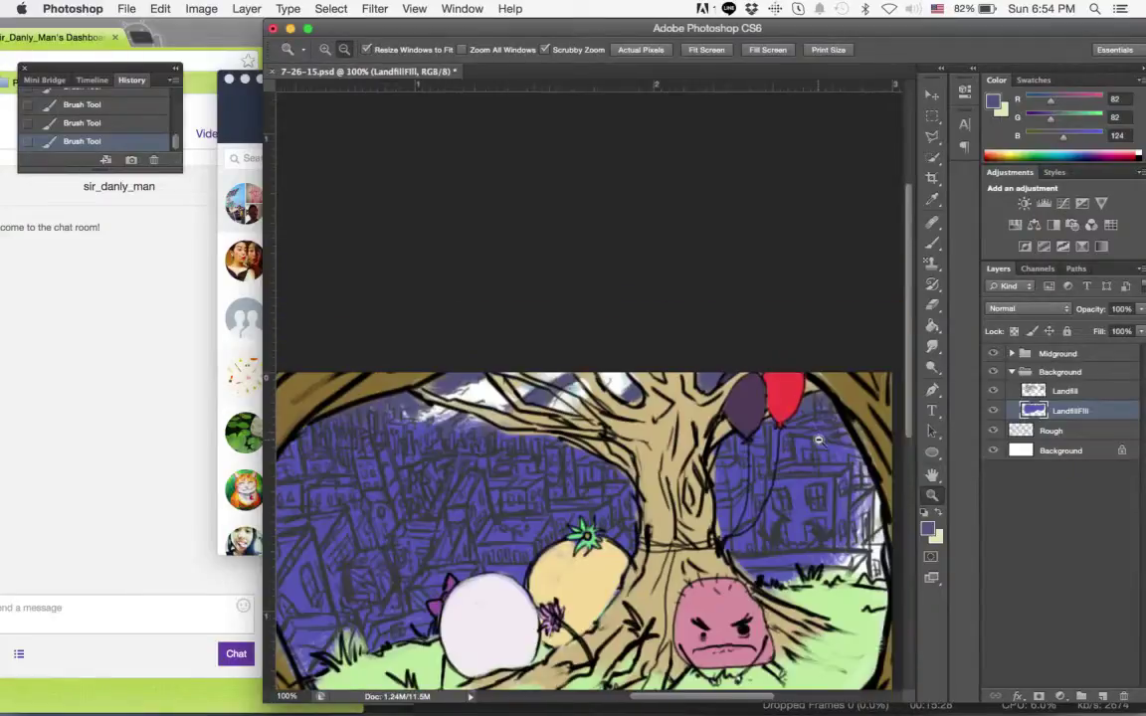
{"action": "left_click", "coordinate": [590, 274], "text": "alt"}
{"action": "left_click", "coordinate": [591, 275], "text": "alt"}
{"action": "left_click", "coordinate": [591, 277], "text": "alt"}
{"action": "left_click", "coordinate": [591, 279], "text": "alt"}
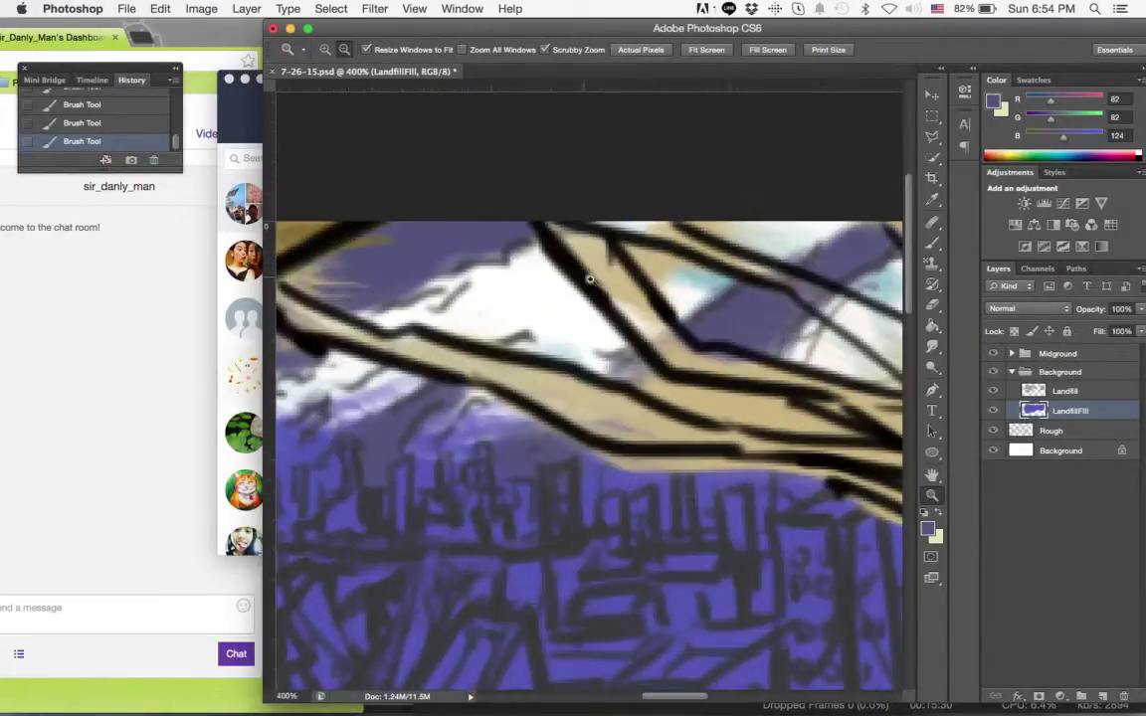
{"action": "left_click", "coordinate": [655, 308]}
{"action": "left_click", "coordinate": [654, 317]}
{"action": "left_click", "coordinate": [653, 328]}
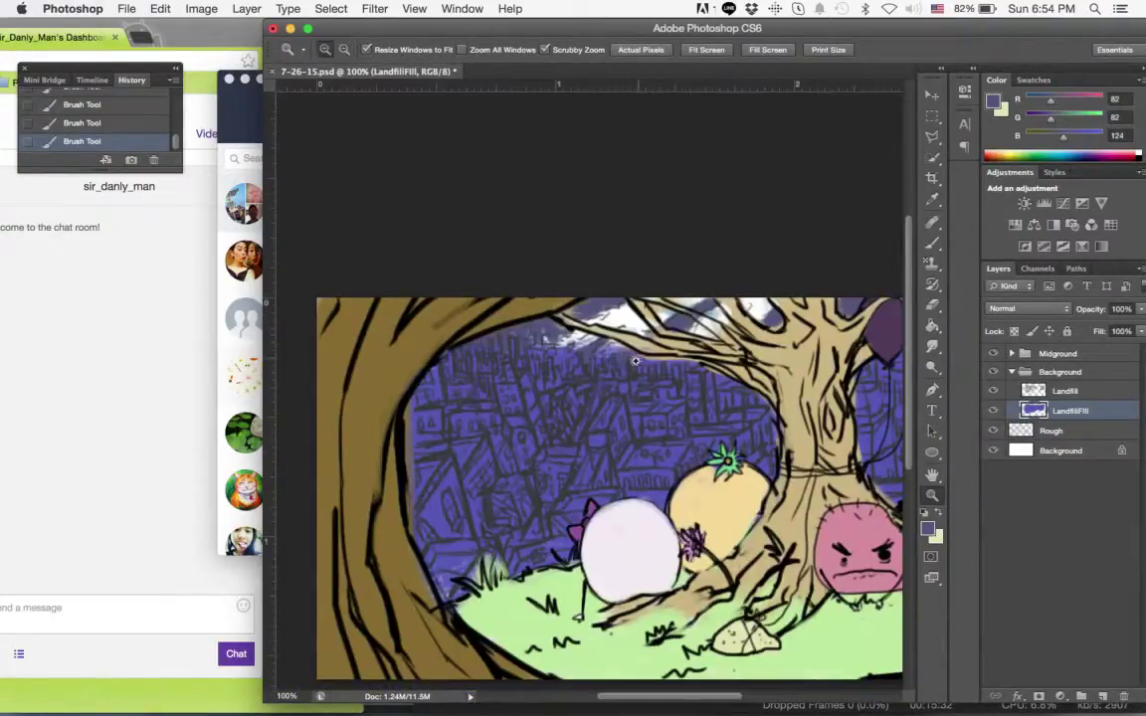
{"action": "left_click", "coordinate": [641, 358], "text": "alt"}
{"action": "left_click_drag", "start_coordinate": [633, 376], "coordinate": [634, 327]}
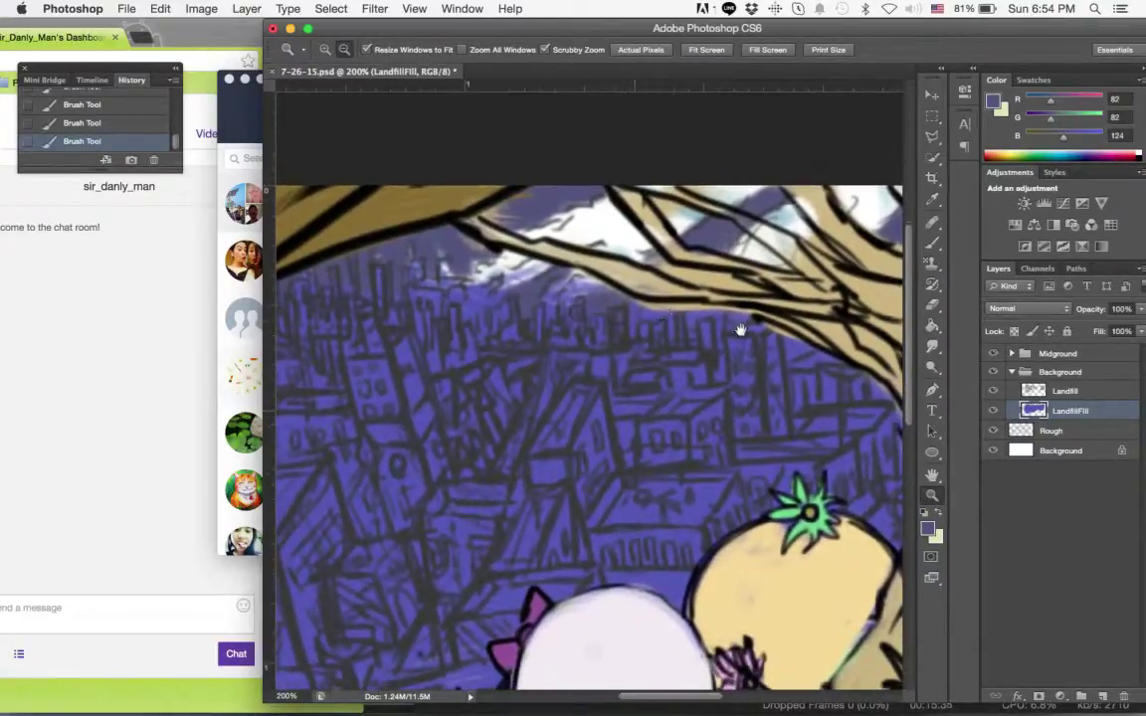
{"action": "mouse_move", "coordinate": [667, 376]}
{"action": "left_mouse_down"}
{"action": "mouse_move", "coordinate": [729, 332]}
{"action": "mouse_move", "coordinate": [742, 302]}
{"action": "mouse_move", "coordinate": [583, 417]}
{"action": "mouse_move", "coordinate": [583, 378]}
{"action": "mouse_move", "coordinate": [552, 474]}
{"action": "mouse_move", "coordinate": [646, 403]}
{"action": "left_mouse_up"}
{"action": "left_click", "coordinate": [652, 398]}
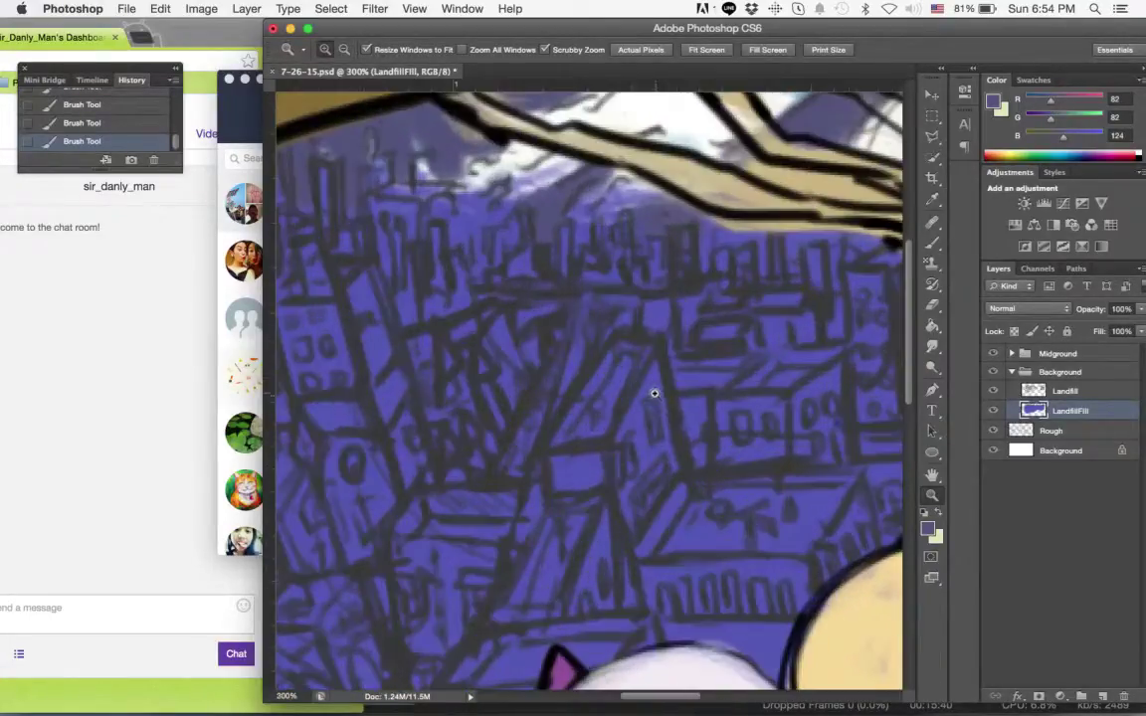
{"action": "left_click", "coordinate": [657, 389], "text": "alt"}
{"action": "left_click", "coordinate": [659, 386], "text": "alt"}
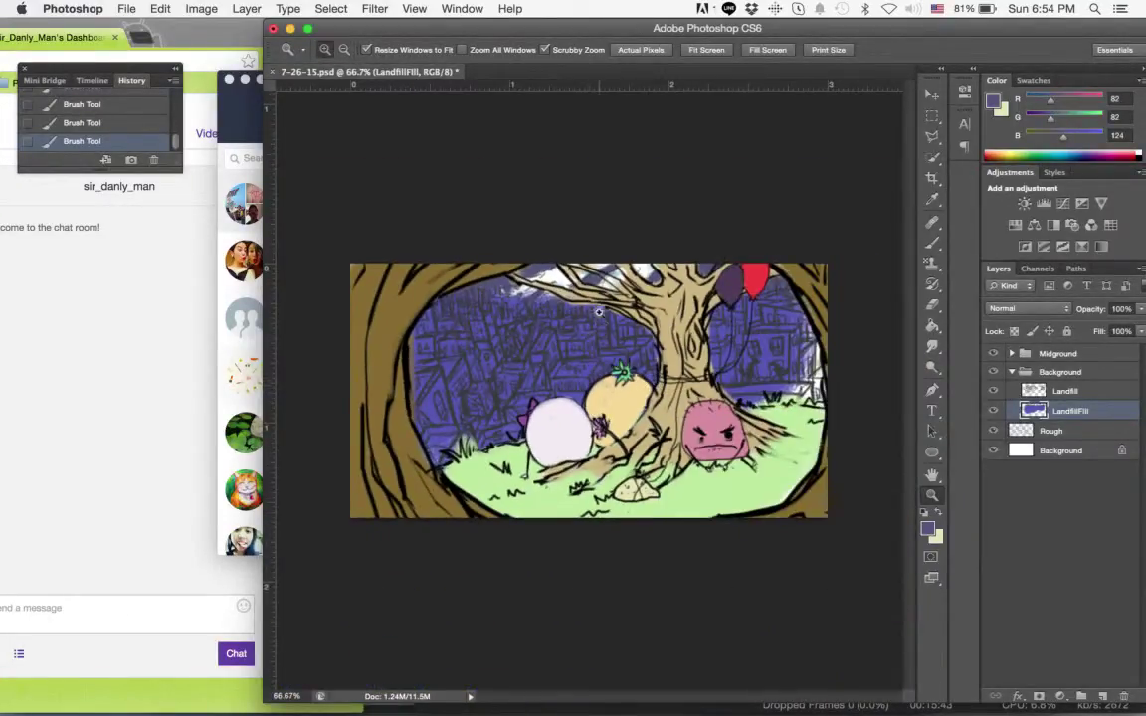
{"action": "left_click", "coordinate": [588, 306]}
{"action": "left_click", "coordinate": [609, 298]}
{"action": "left_click_drag", "start_coordinate": [618, 331], "coordinate": [655, 365]}
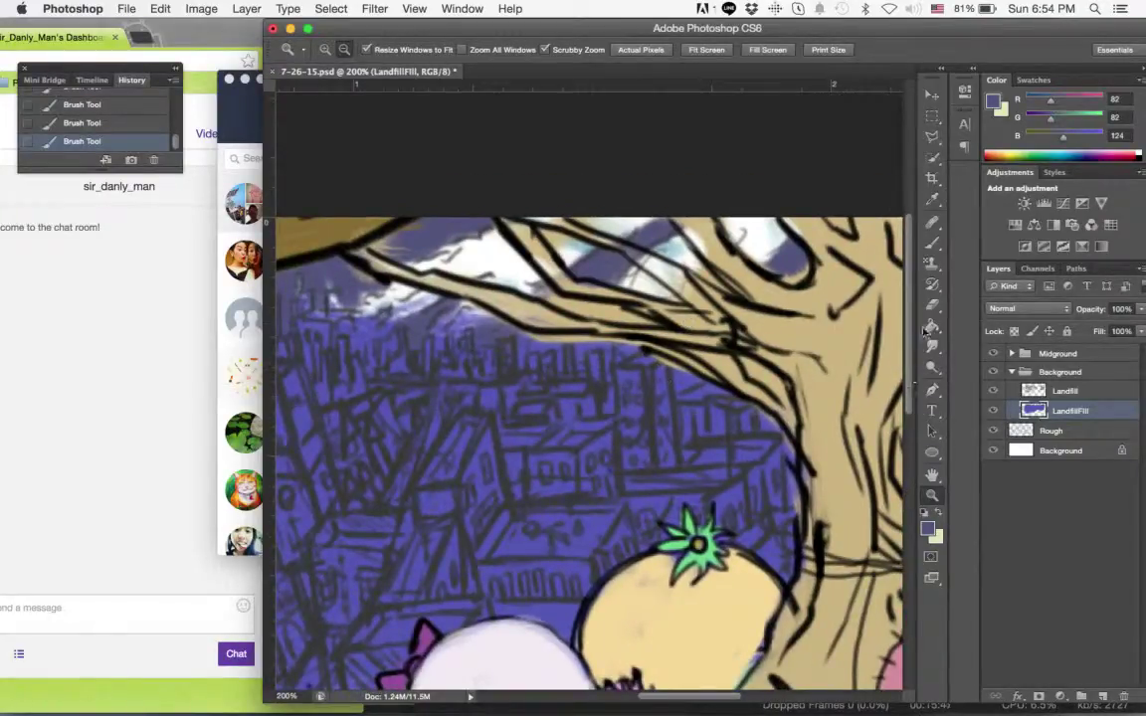
{"action": "scroll", "coordinate": [813, 425], "scroll_direction": "left", "scroll_amount": 3}
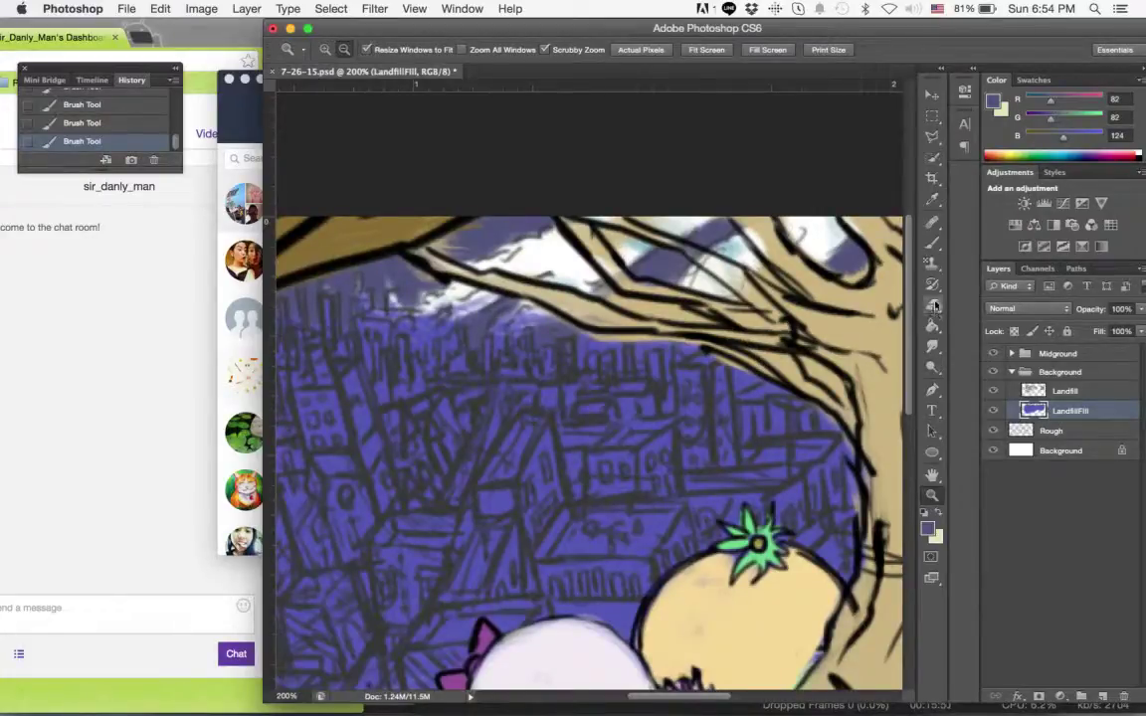
Erase two cloud patches from the purple fill above the rooftops below the left branch, using a 15 px eraser.
{"action": "left_click", "coordinate": [933, 245]}
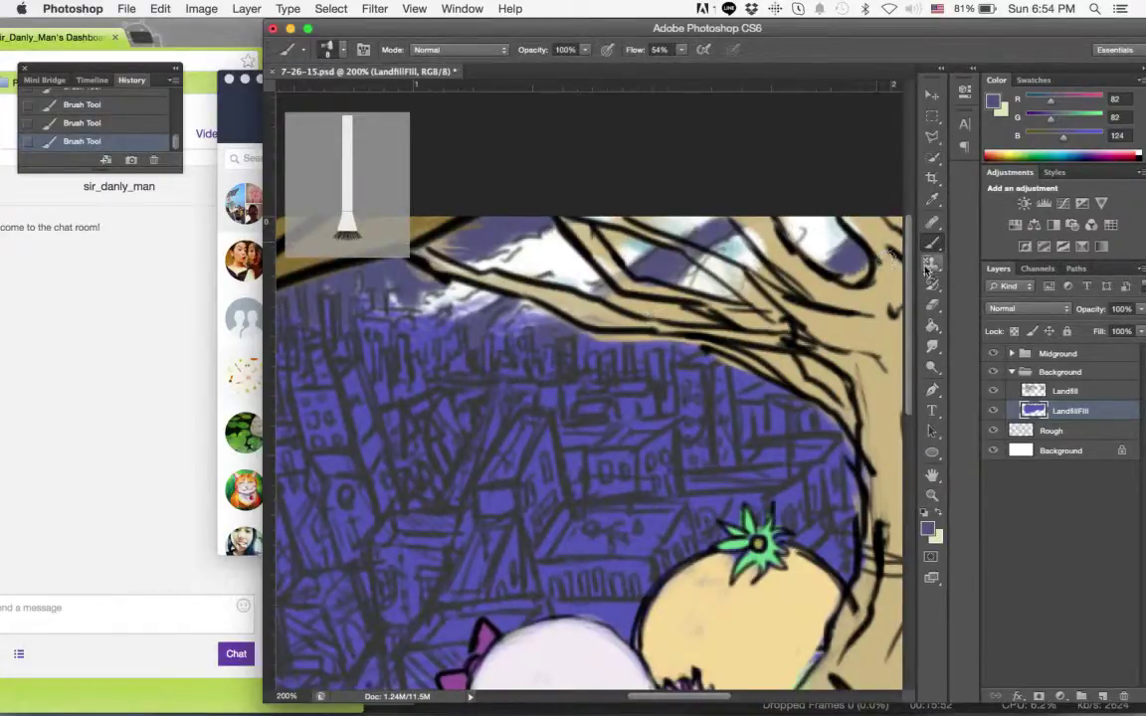
{"action": "left_click", "coordinate": [934, 305]}
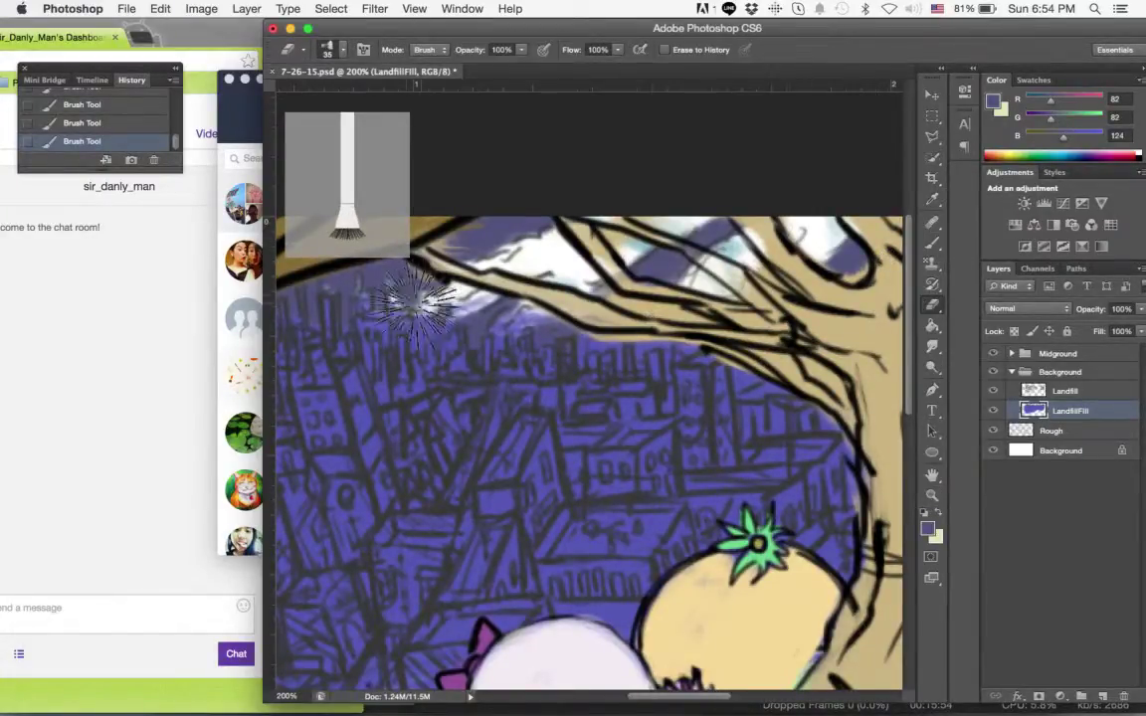
{"action": "left_click", "coordinate": [345, 50]}
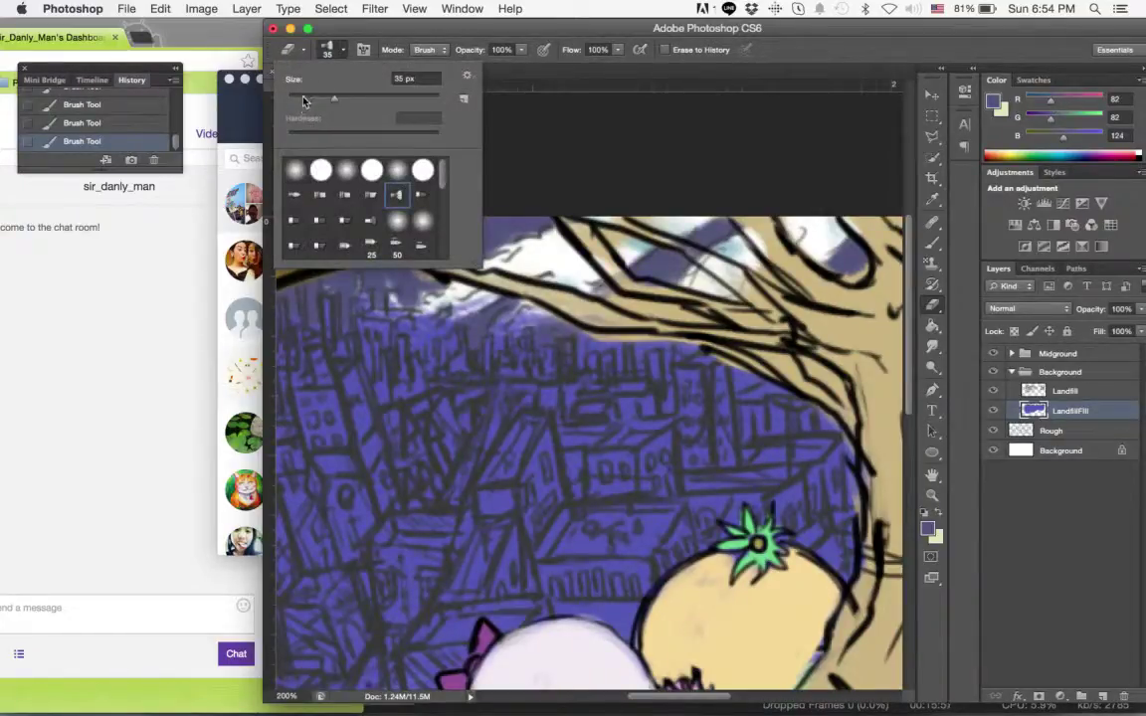
{"action": "left_click", "coordinate": [304, 98]}
{"action": "left_click", "coordinate": [356, 40]}
{"action": "mouse_move", "coordinate": [433, 327]}
{"action": "left_mouse_down"}
{"action": "mouse_move", "coordinate": [403, 333]}
{"action": "mouse_move", "coordinate": [390, 288]}
{"action": "left_mouse_up"}
{"action": "left_click_drag", "start_coordinate": [545, 309], "coordinate": [510, 336]}
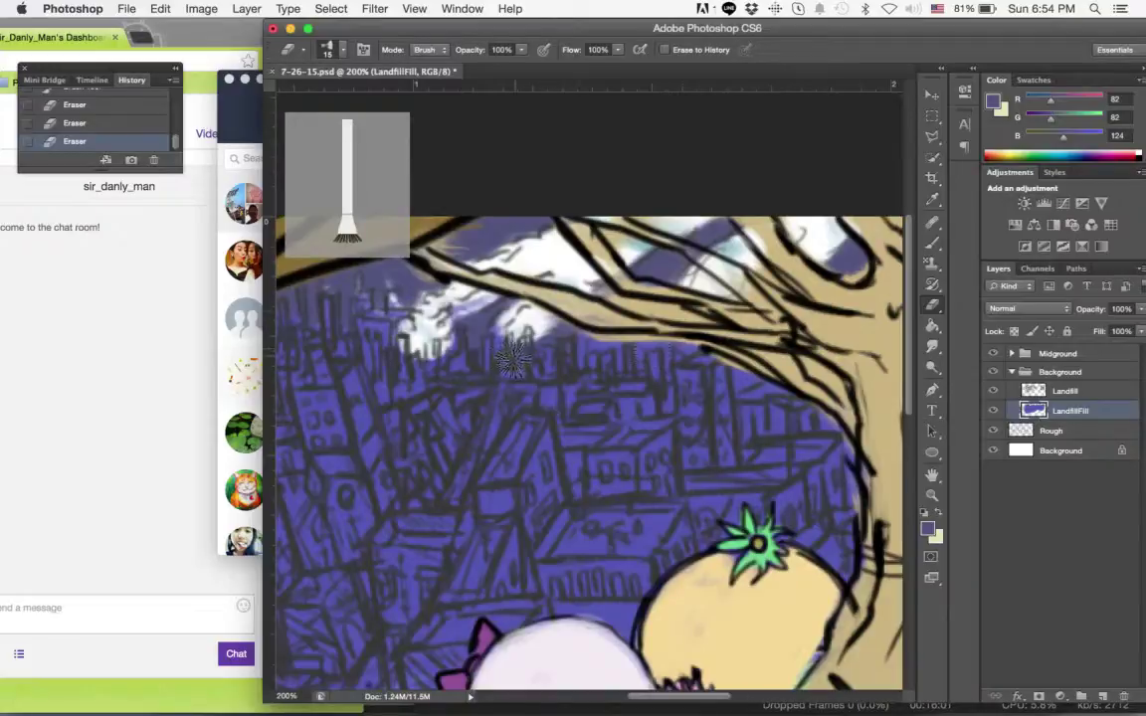
Set the foreground colour to #4e4e9d and repaint the rooftops along the edges of the erased clouds.
{"action": "left_click", "coordinate": [933, 244]}
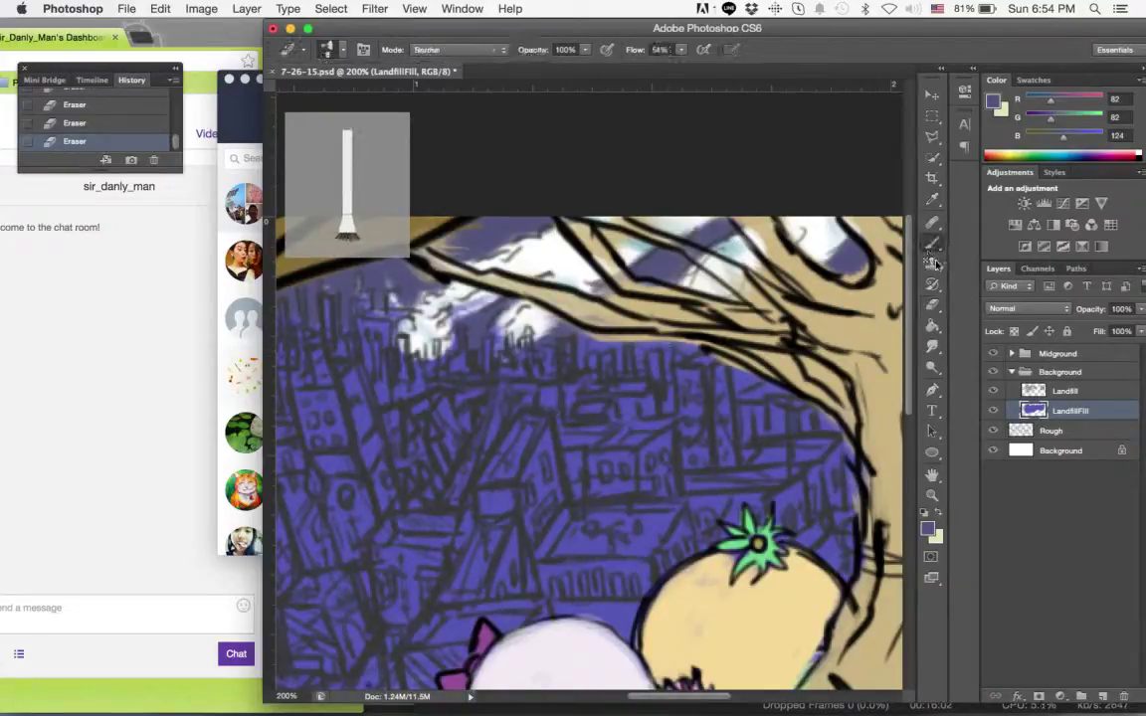
{"action": "left_click", "coordinate": [930, 529]}
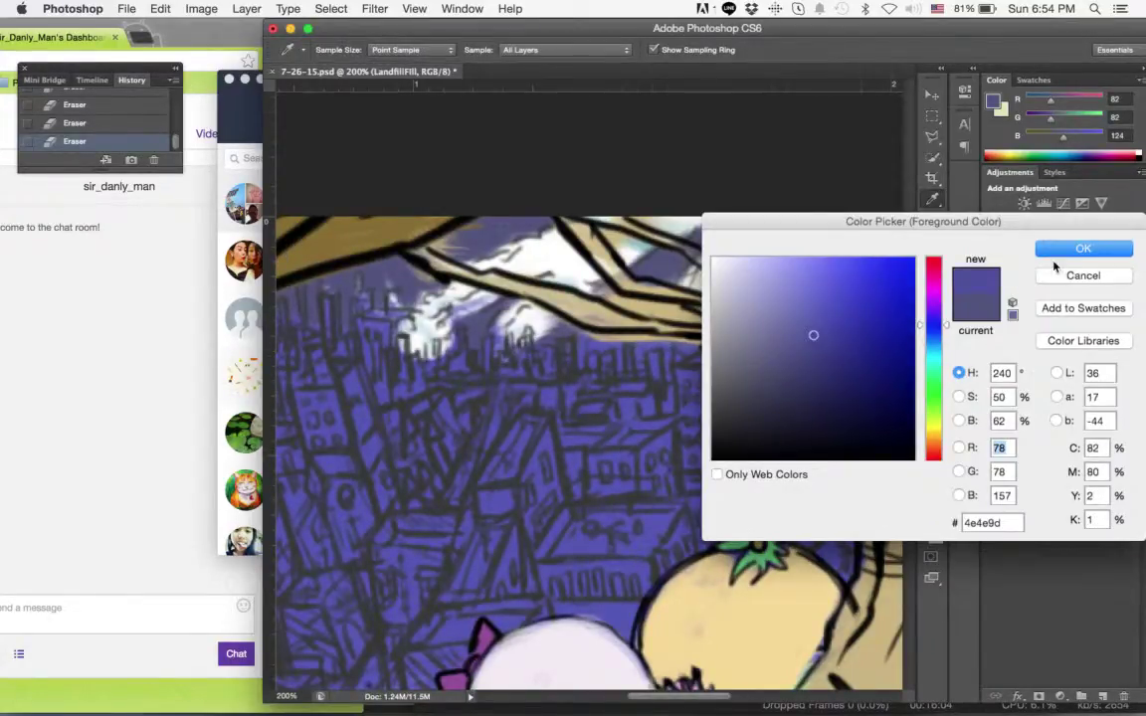
{"action": "left_click", "coordinate": [1053, 251]}
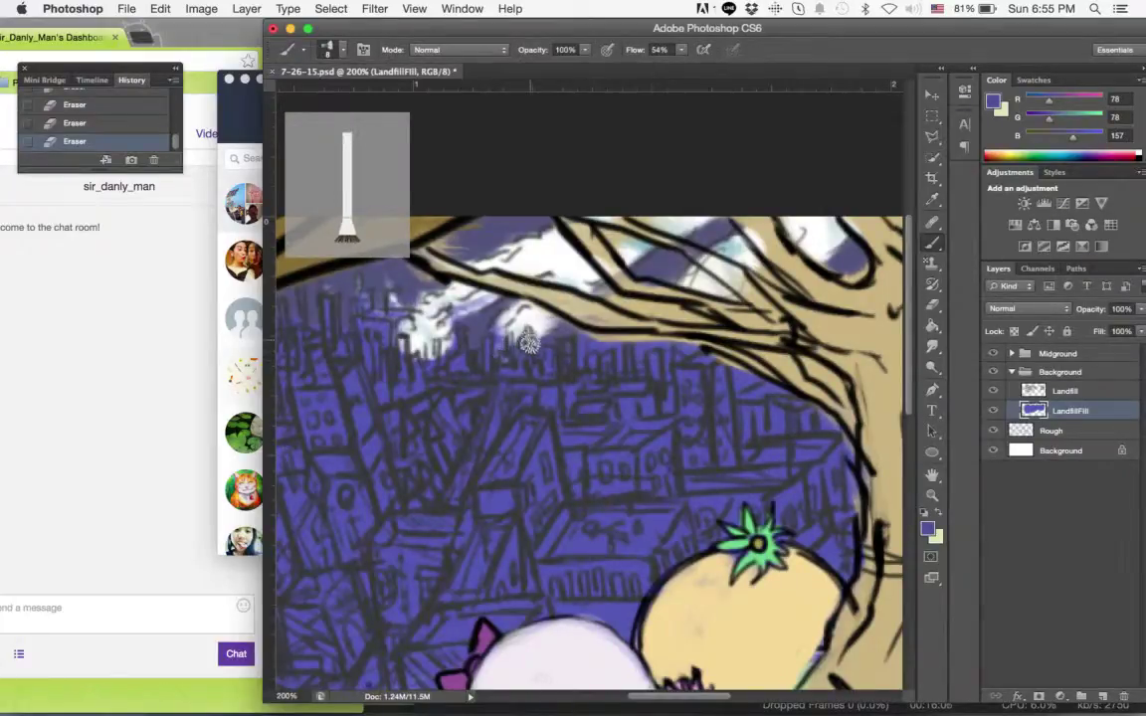
{"action": "mouse_move", "coordinate": [517, 348]}
{"action": "left_mouse_down"}
{"action": "mouse_move", "coordinate": [398, 314]}
{"action": "mouse_move", "coordinate": [471, 344]}
{"action": "mouse_move", "coordinate": [508, 314]}
{"action": "left_mouse_up"}
{"action": "key", "text": "space"}
{"action": "mouse_move", "coordinate": [668, 450]}
{"action": "left_mouse_down"}
{"action": "mouse_move", "coordinate": [532, 466]}
{"action": "mouse_move", "coordinate": [544, 465]}
{"action": "left_mouse_up"}
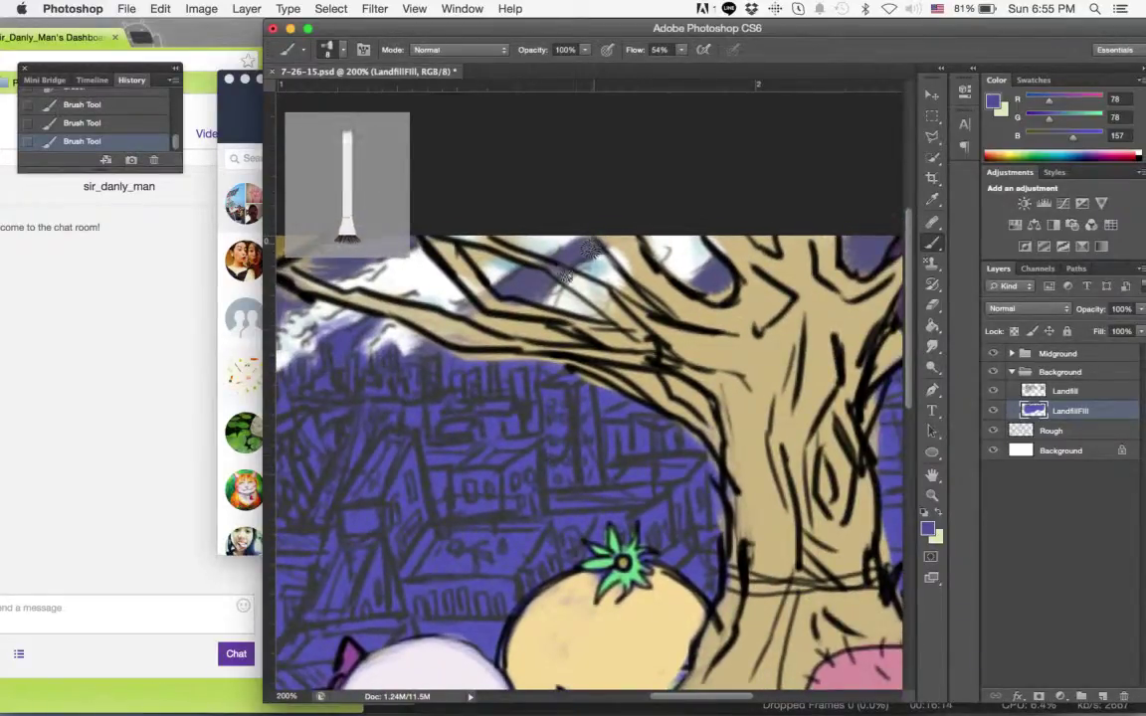
{"action": "scroll", "coordinate": [612, 364], "scroll_direction": "right", "scroll_amount": 5}
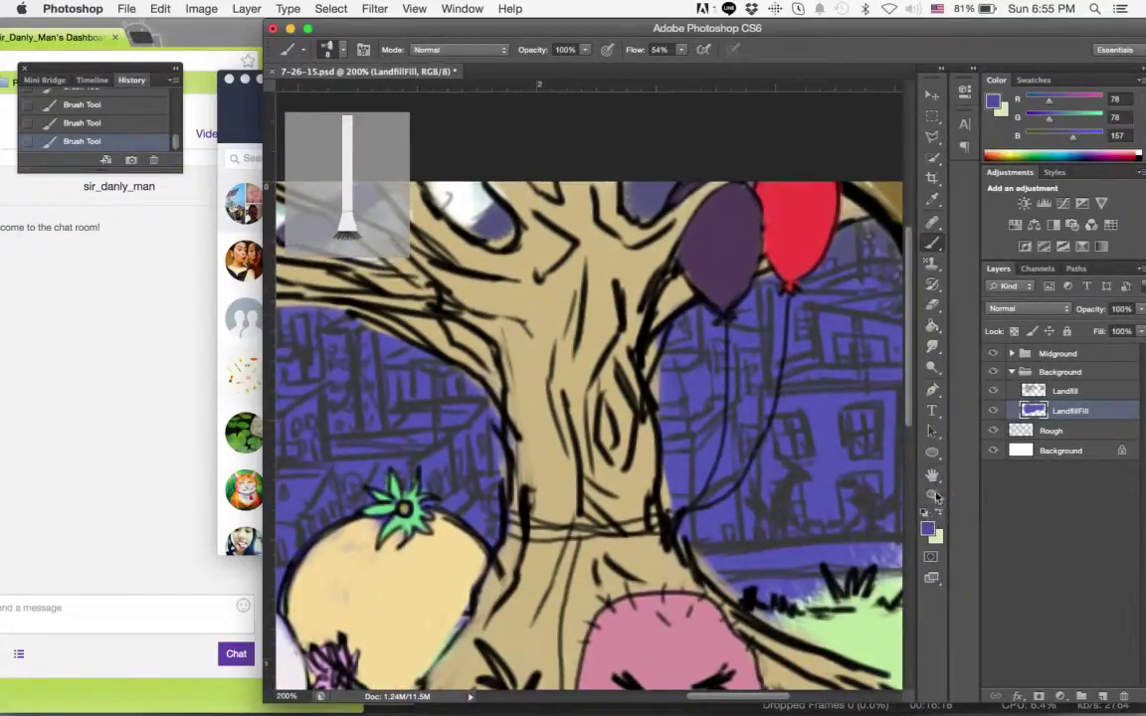
Change the foreground colour to a bright yellow, RGB 241, 239, 78, for the city windows.
{"action": "left_click", "coordinate": [933, 495]}
{"action": "left_click_drag", "start_coordinate": [842, 444], "coordinate": [719, 371]}
{"action": "left_click_drag", "start_coordinate": [630, 347], "coordinate": [706, 382]}
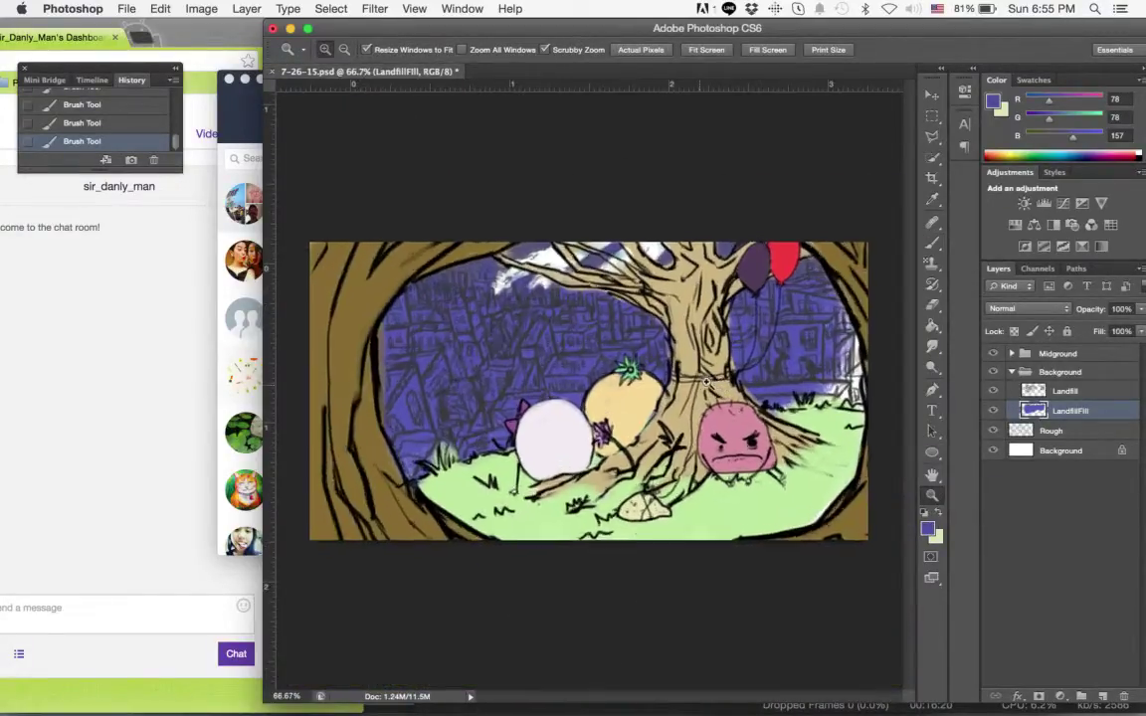
{"action": "double_click", "coordinate": [706, 382]}
{"action": "left_click_drag", "start_coordinate": [527, 324], "coordinate": [706, 337]}
{"action": "left_click_drag", "start_coordinate": [528, 297], "coordinate": [689, 337]}
{"action": "left_click_drag", "start_coordinate": [548, 274], "coordinate": [845, 490]}
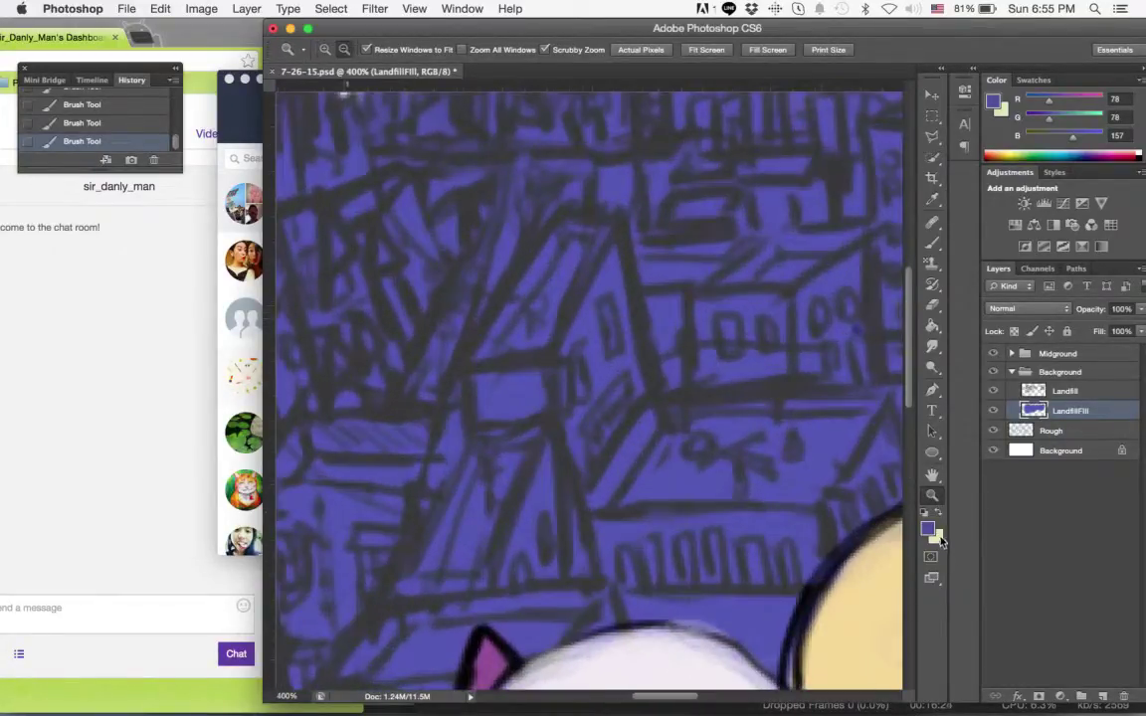
{"action": "left_click", "coordinate": [927, 527]}
{"action": "left_click", "coordinate": [928, 423]}
{"action": "left_click", "coordinate": [833, 307]}
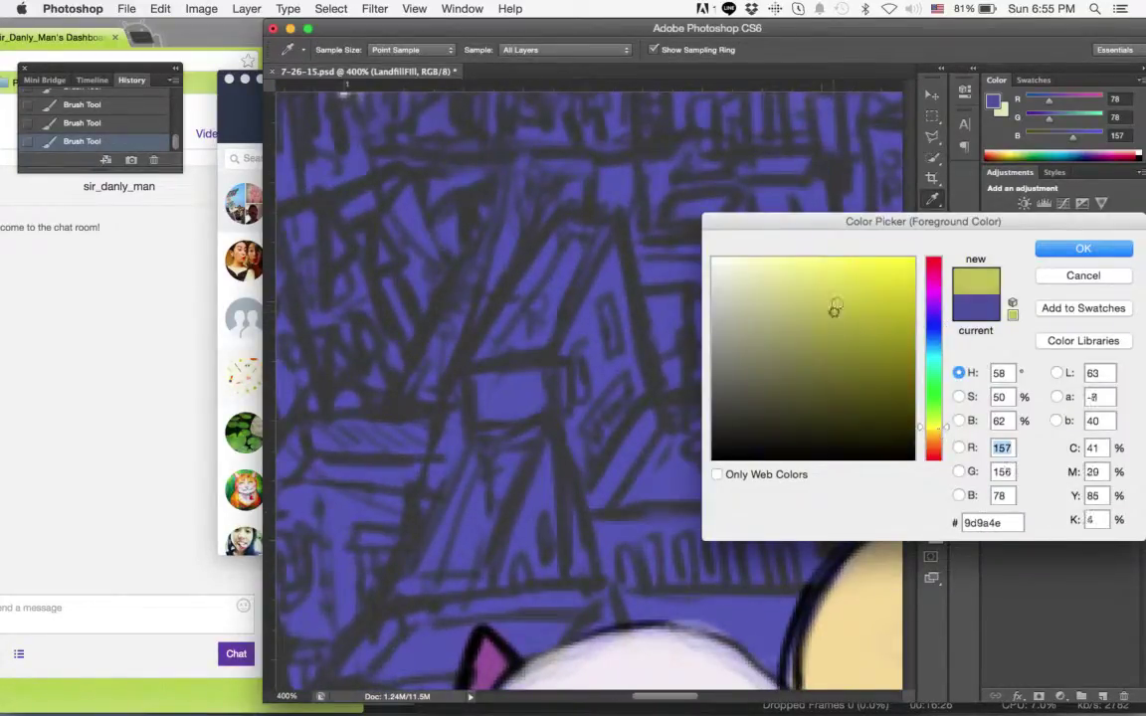
{"action": "left_click", "coordinate": [850, 266]}
{"action": "left_click", "coordinate": [1088, 249]}
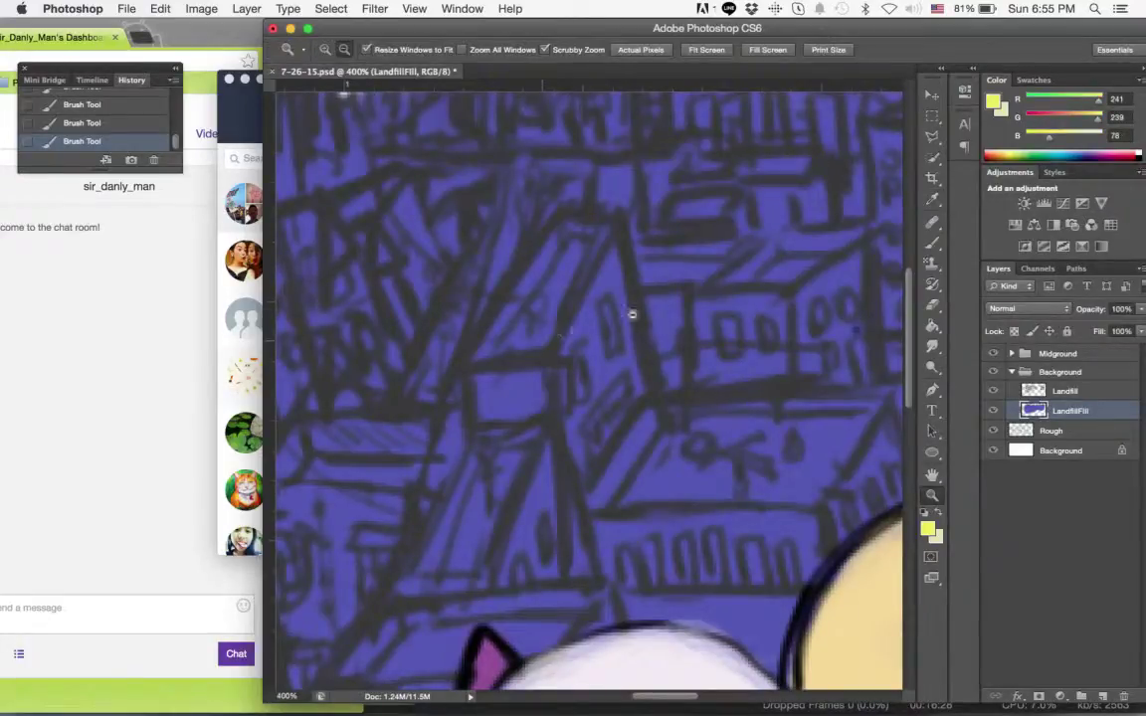
Set the brush size to 3 px and paint two yellow windows on the gabled building in the city centre.
{"action": "key", "text": "b"}
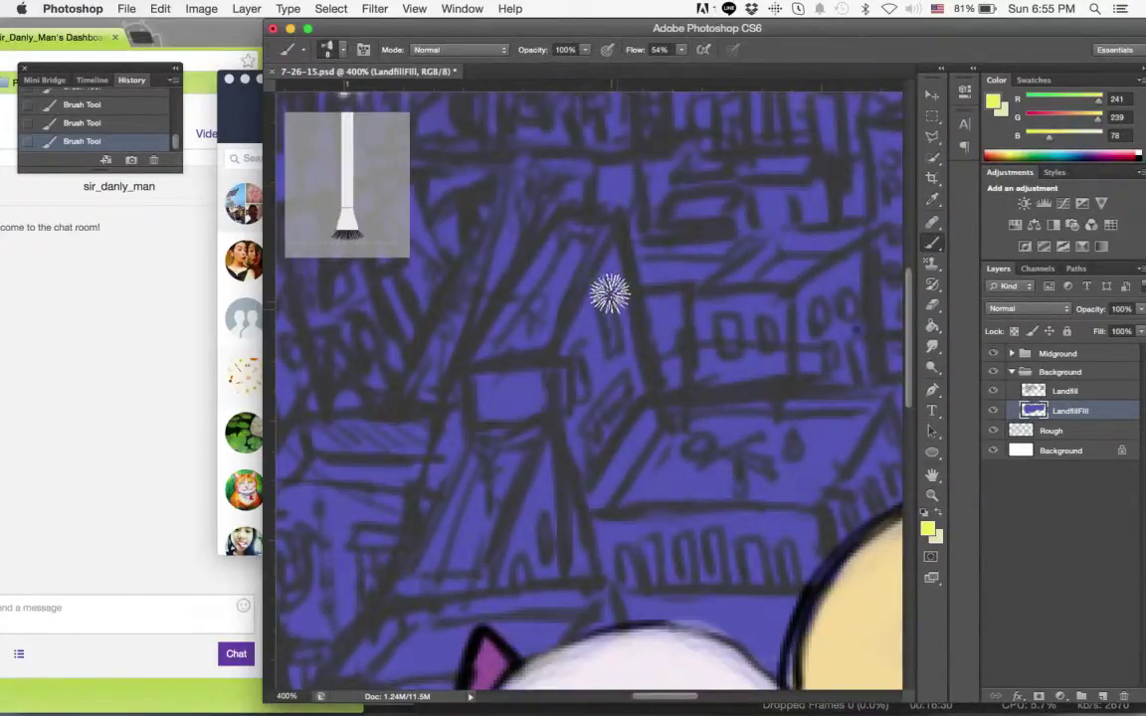
{"action": "left_click", "coordinate": [343, 49]}
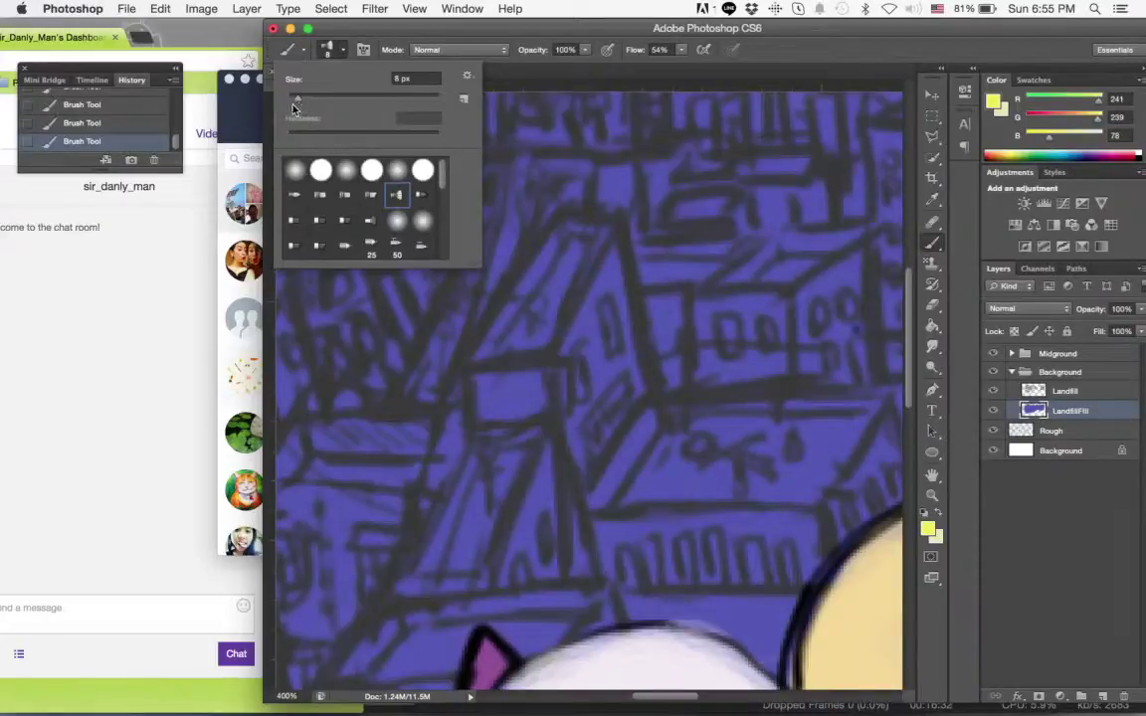
{"action": "type", "text": "3"}
{"action": "key", "text": "Return"}
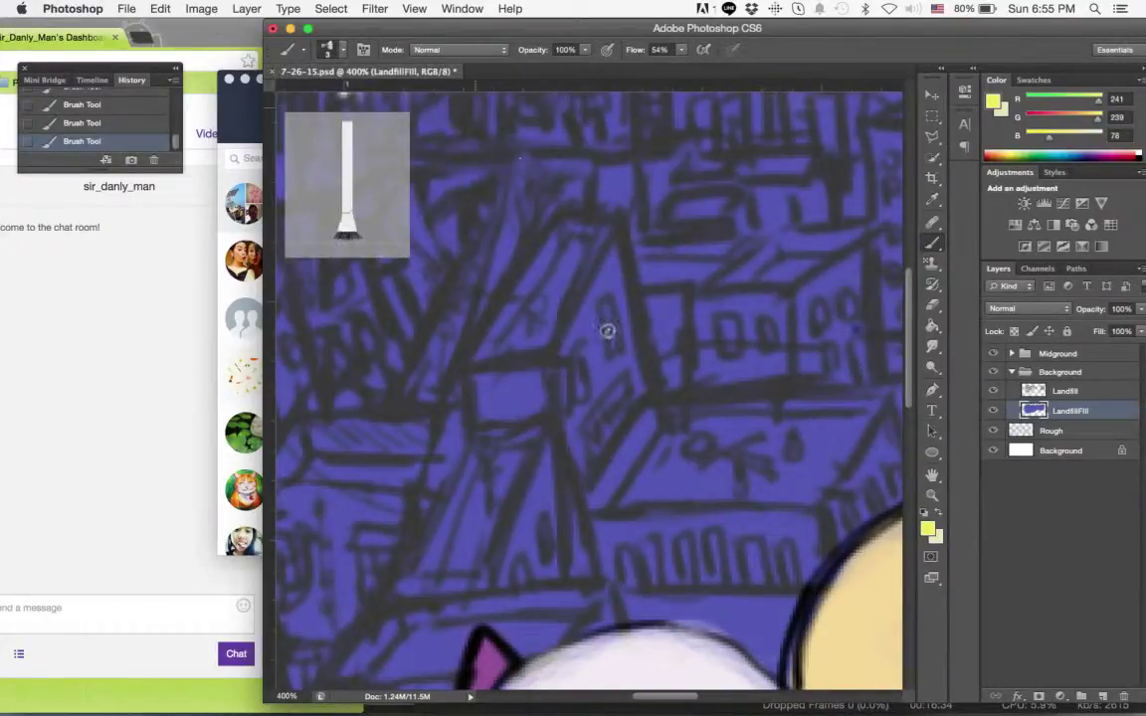
{"action": "left_click_drag", "start_coordinate": [581, 396], "coordinate": [582, 372]}
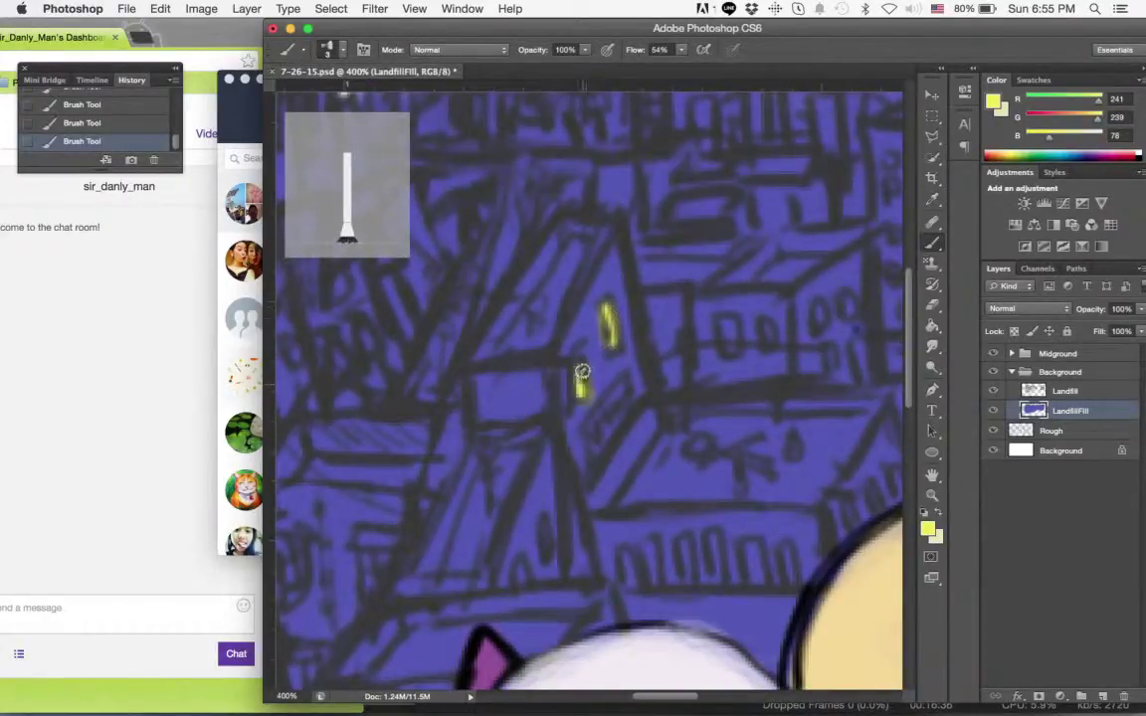
Paint the row of narrow windows yellow on the long low building just above the white character.
{"action": "scroll", "coordinate": [580, 303], "scroll_direction": "down", "scroll_amount": 3}
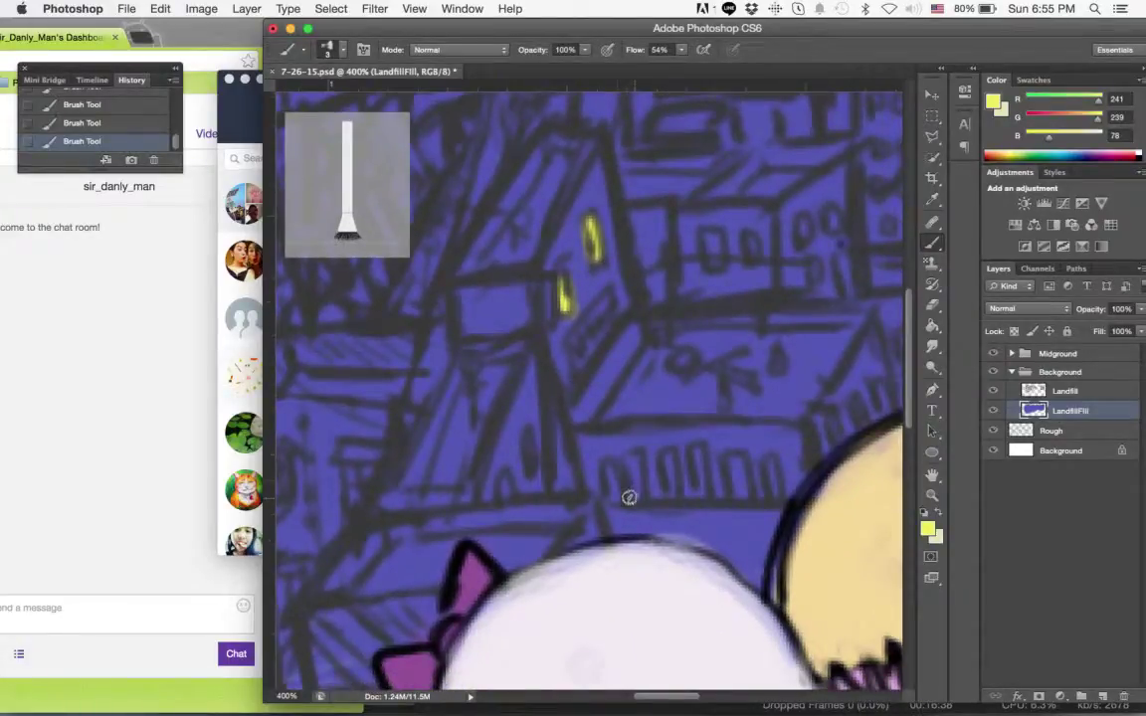
{"action": "mouse_move", "coordinate": [614, 498]}
{"action": "left_mouse_down"}
{"action": "mouse_move", "coordinate": [615, 483]}
{"action": "mouse_move", "coordinate": [638, 495]}
{"action": "left_mouse_up"}
{"action": "mouse_move", "coordinate": [651, 463]}
{"action": "left_mouse_down"}
{"action": "mouse_move", "coordinate": [735, 483]}
{"action": "mouse_move", "coordinate": [742, 495]}
{"action": "mouse_move", "coordinate": [739, 471]}
{"action": "mouse_move", "coordinate": [771, 460]}
{"action": "left_mouse_up"}
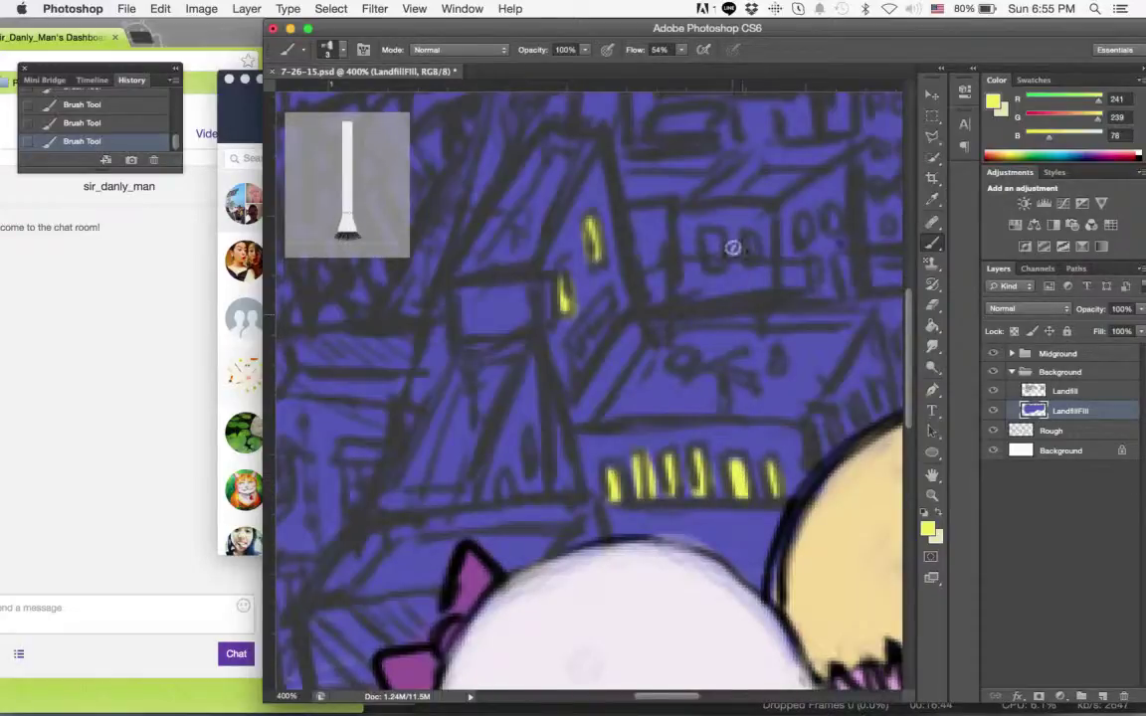
Paint yellow windows on the front and side walls of the boxy building behind the long low one.
{"action": "mouse_move", "coordinate": [713, 261]}
{"action": "left_mouse_down"}
{"action": "mouse_move", "coordinate": [712, 238]}
{"action": "mouse_move", "coordinate": [750, 235]}
{"action": "left_mouse_up"}
{"action": "scroll", "coordinate": [703, 280], "scroll_direction": "up", "scroll_amount": 5}
{"action": "scroll", "coordinate": [702, 280], "scroll_direction": "right", "scroll_amount": 5}
{"action": "left_click_drag", "start_coordinate": [649, 374], "coordinate": [646, 353]}
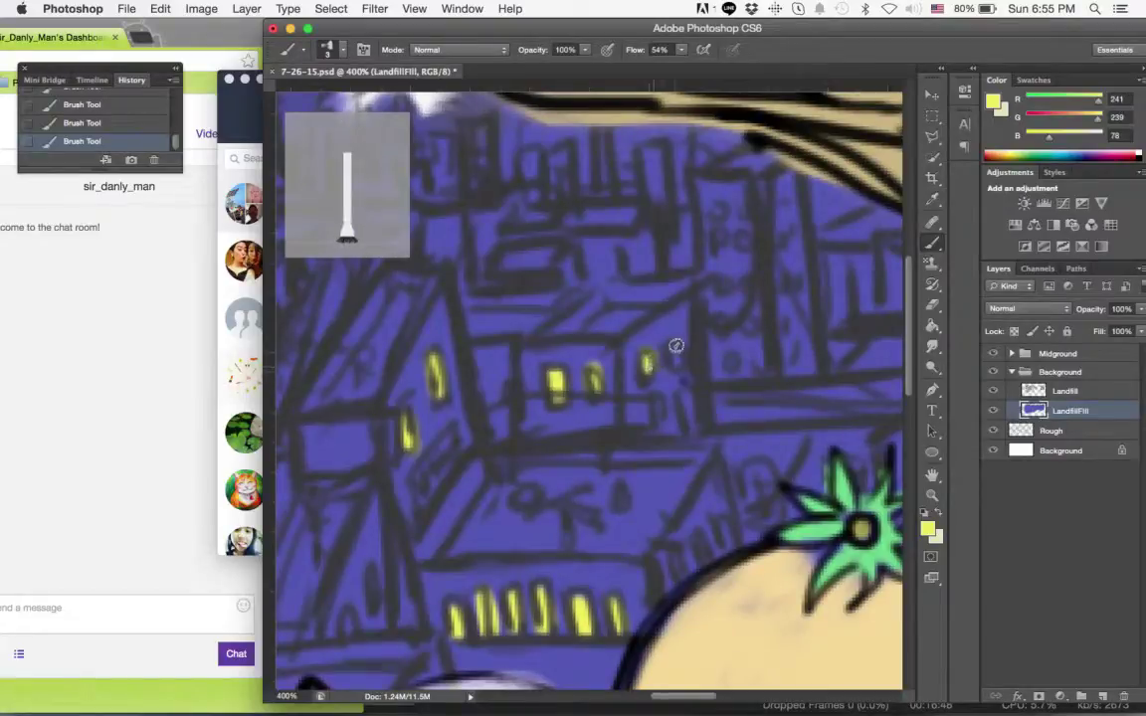
{"action": "left_click_drag", "start_coordinate": [662, 417], "coordinate": [659, 401]}
Paint small yellow windows on the front and side faces of the tall tower just below the tree branch.
{"action": "left_click_drag", "start_coordinate": [715, 219], "coordinate": [713, 202]}
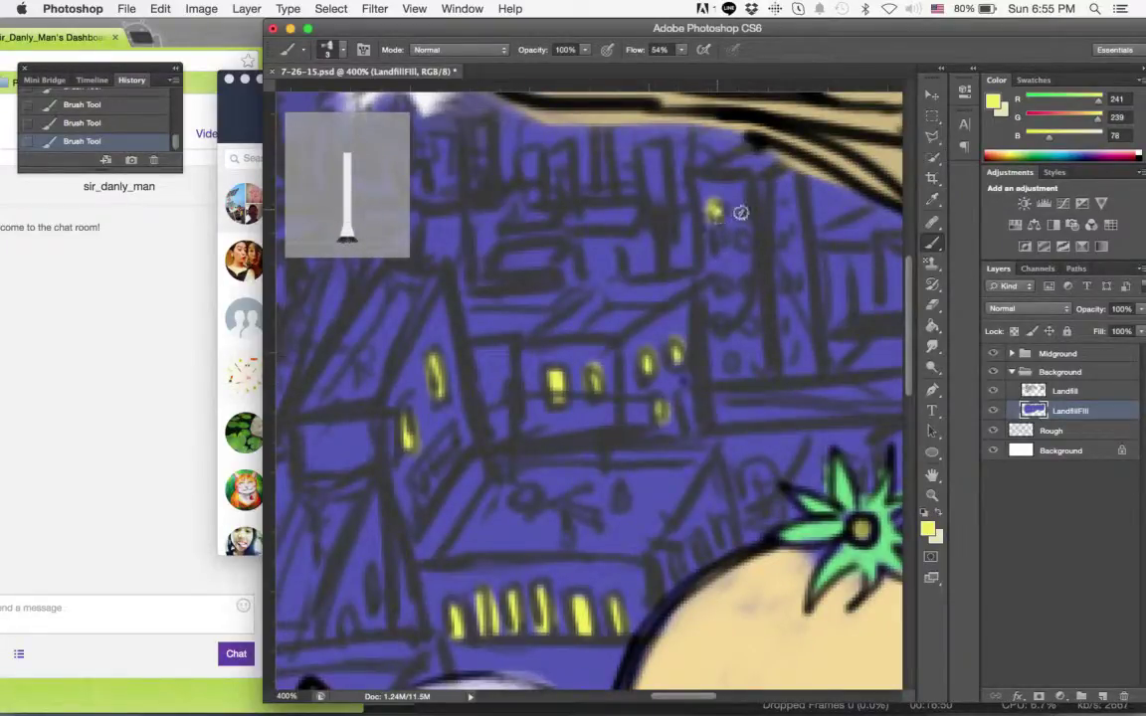
{"action": "left_click_drag", "start_coordinate": [740, 247], "coordinate": [741, 234]}
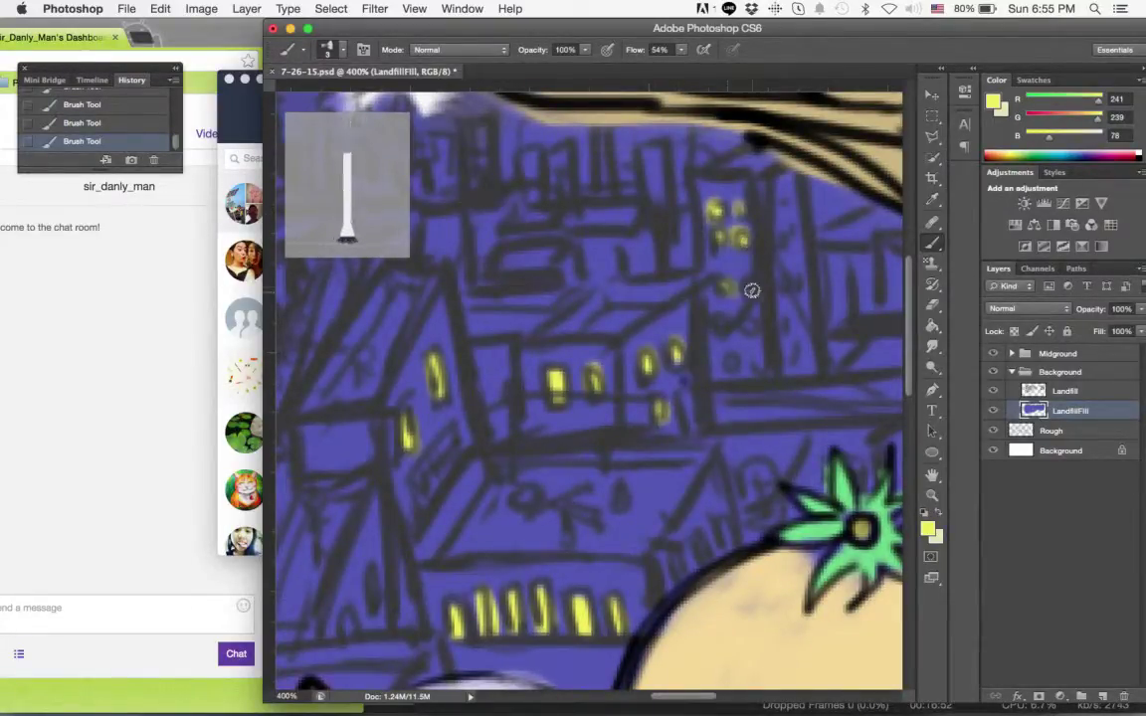
{"action": "left_click", "coordinate": [741, 288]}
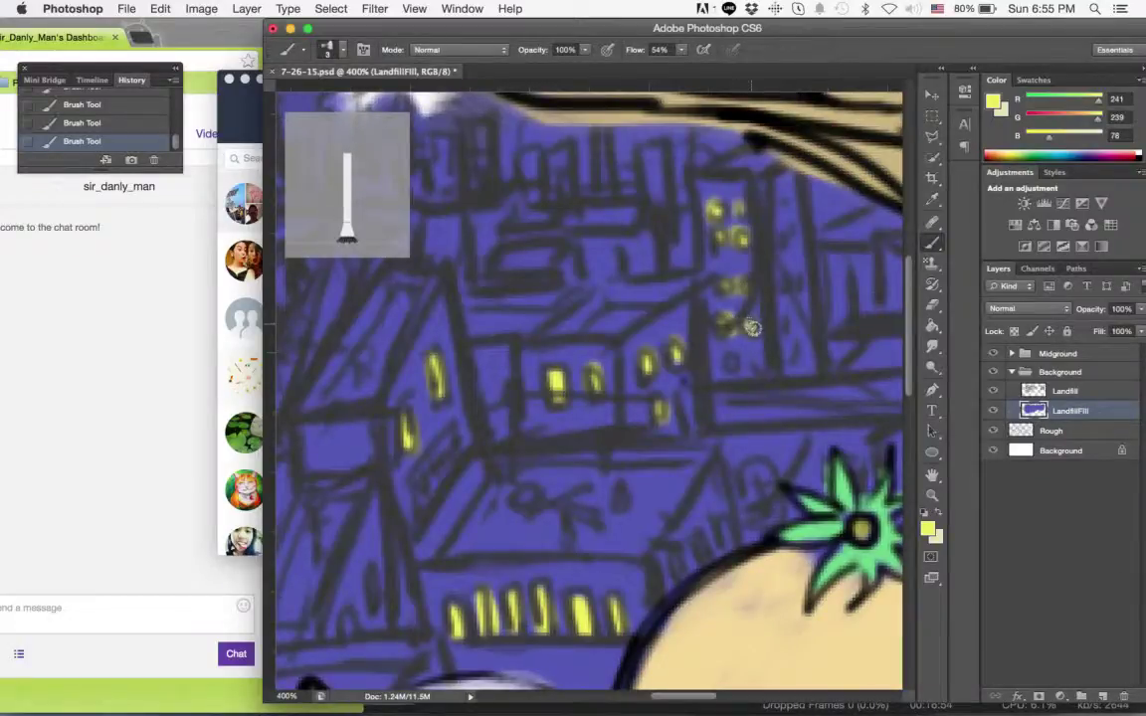
{"action": "left_click", "coordinate": [751, 326]}
{"action": "left_click", "coordinate": [730, 364]}
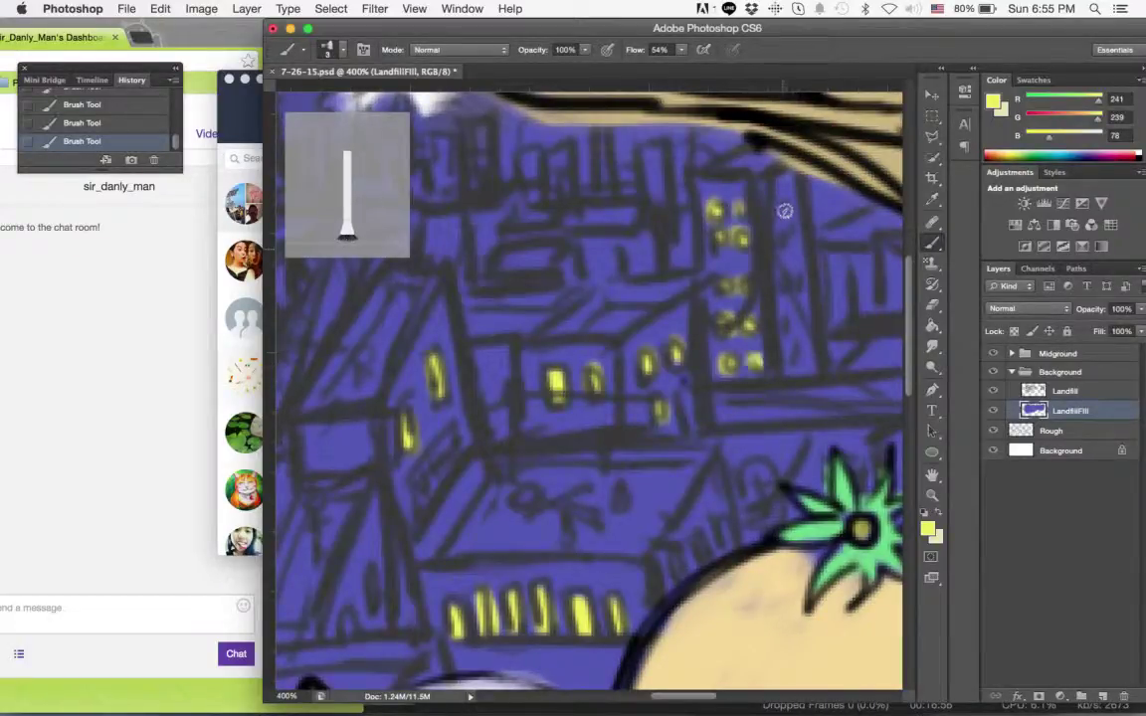
{"action": "left_click_drag", "start_coordinate": [782, 215], "coordinate": [782, 203]}
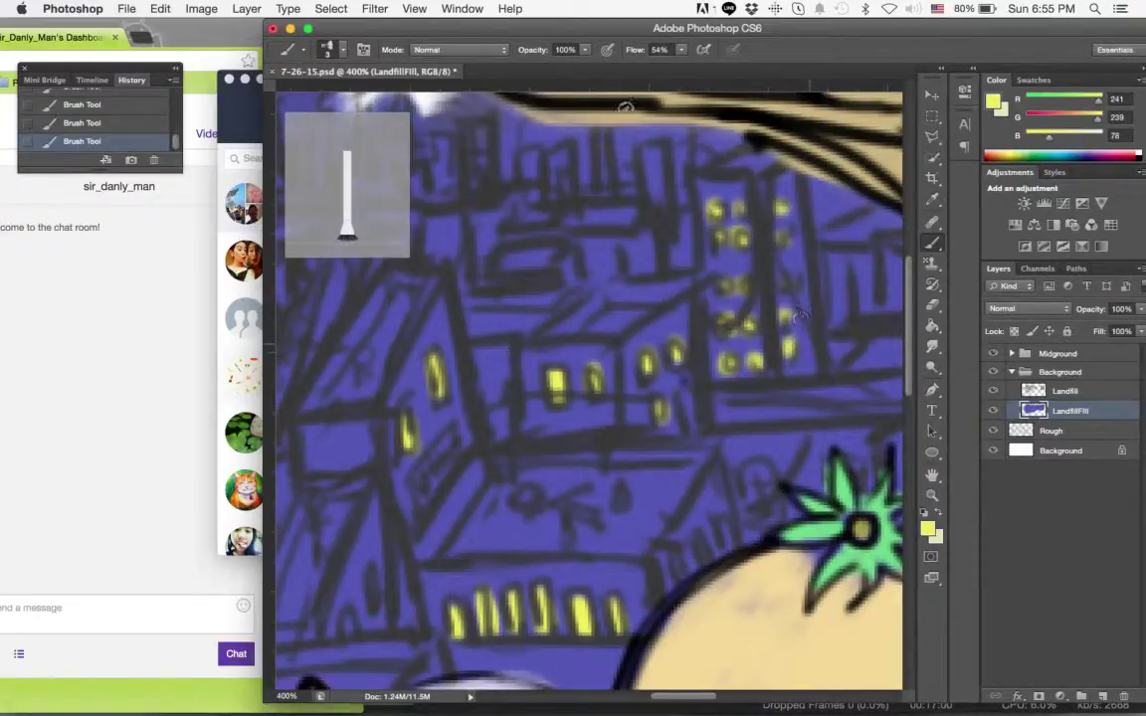
Paint two yellow windows on the small building beyond the white character's pink bow.
{"action": "mouse_move", "coordinate": [673, 273]}
{"action": "left_mouse_down"}
{"action": "mouse_move", "coordinate": [796, 337]}
{"action": "mouse_move", "coordinate": [915, 124]}
{"action": "left_mouse_up"}
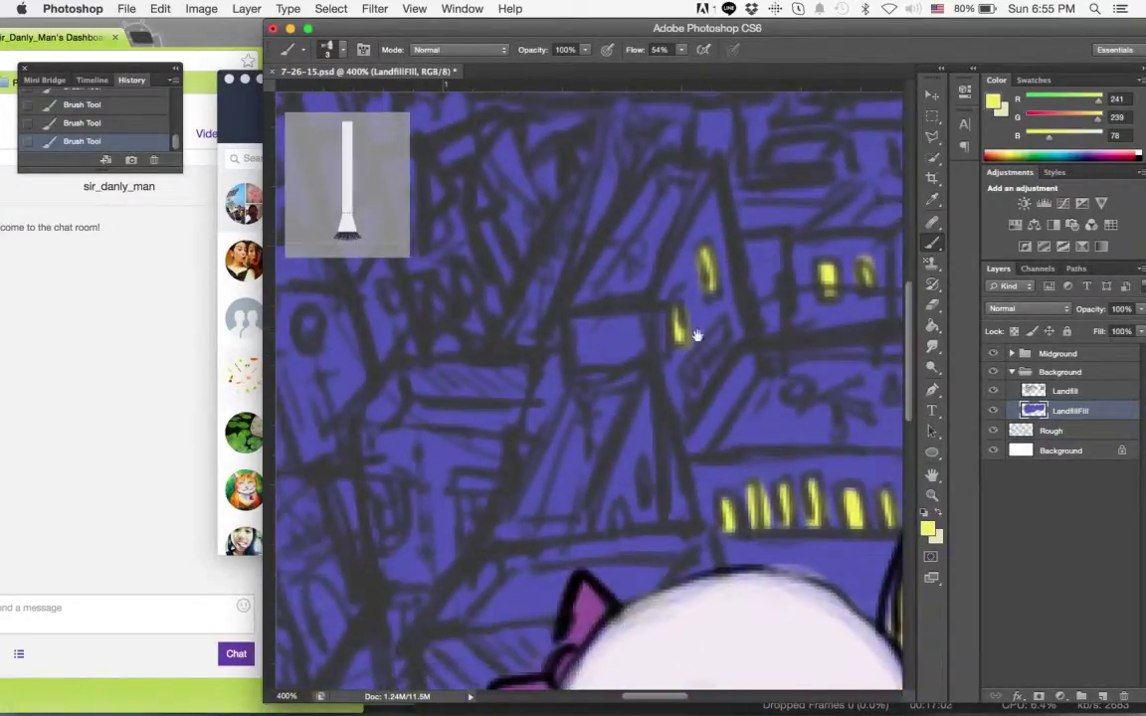
{"action": "mouse_move", "coordinate": [649, 331]}
{"action": "left_mouse_down"}
{"action": "mouse_move", "coordinate": [850, 296]}
{"action": "mouse_move", "coordinate": [903, 207]}
{"action": "left_mouse_up"}
{"action": "left_click_drag", "start_coordinate": [649, 367], "coordinate": [657, 396]}
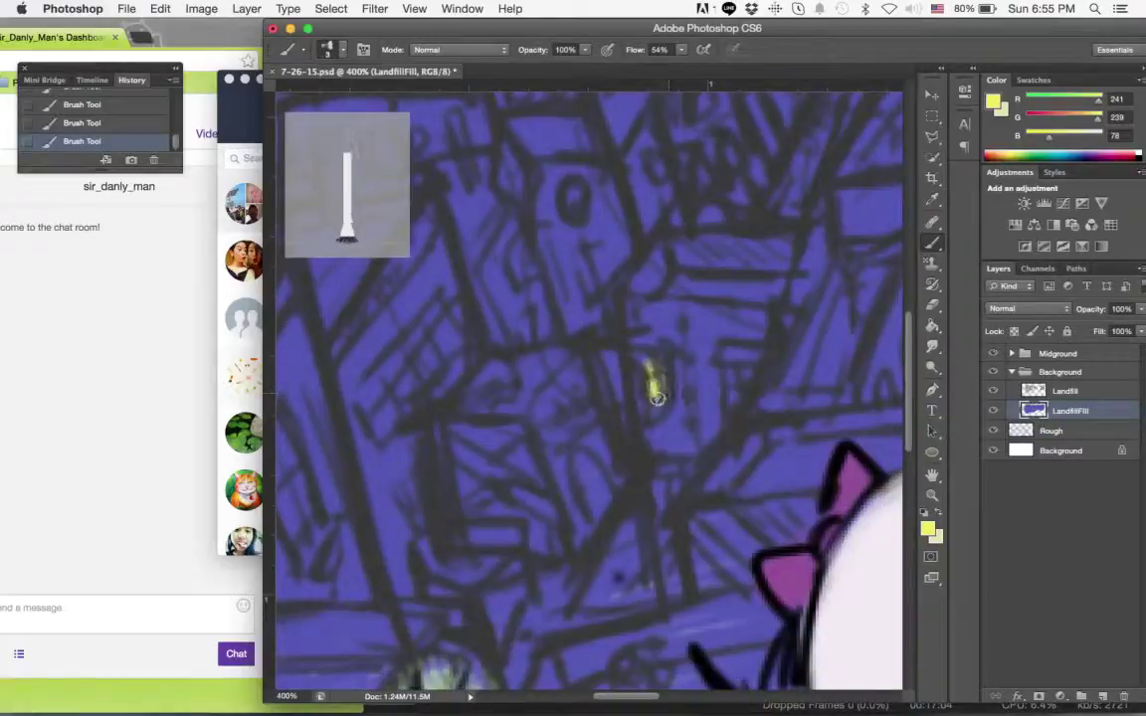
{"action": "left_click_drag", "start_coordinate": [731, 380], "coordinate": [737, 400]}
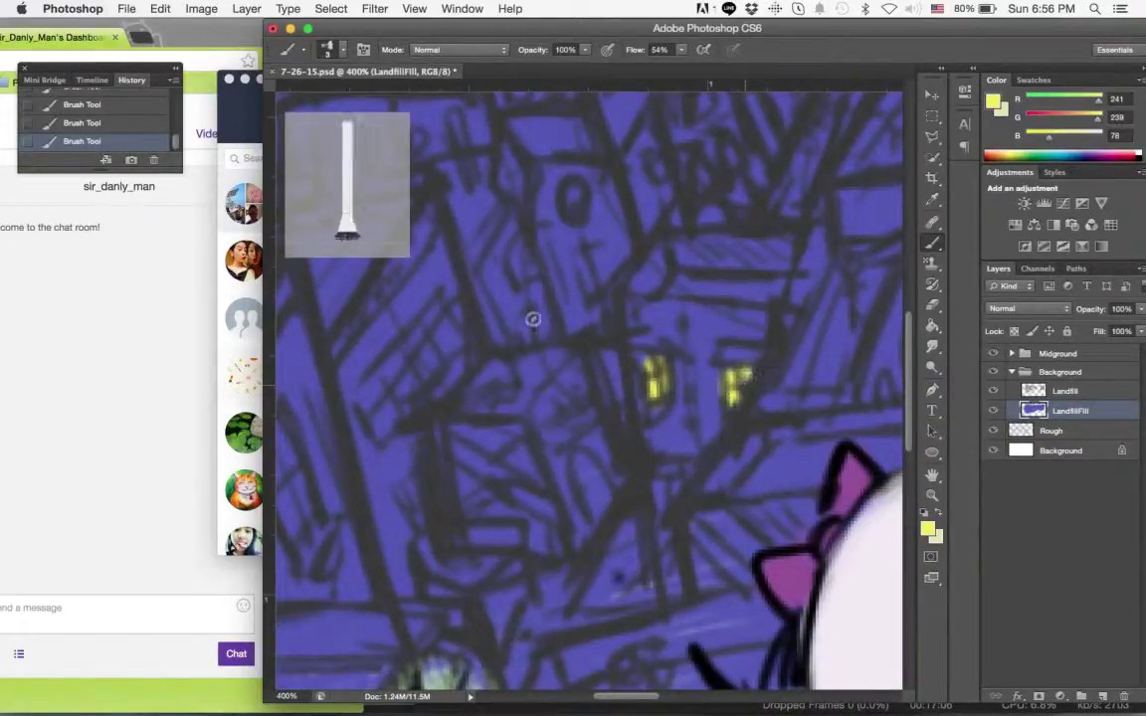
Fill the two arched, paned windows with yellow on the large gabled house beside the brown trunk.
{"action": "mouse_move", "coordinate": [620, 289]}
{"action": "left_mouse_down"}
{"action": "mouse_move", "coordinate": [650, 205]}
{"action": "mouse_move", "coordinate": [760, 302]}
{"action": "mouse_move", "coordinate": [848, 308]}
{"action": "left_mouse_up"}
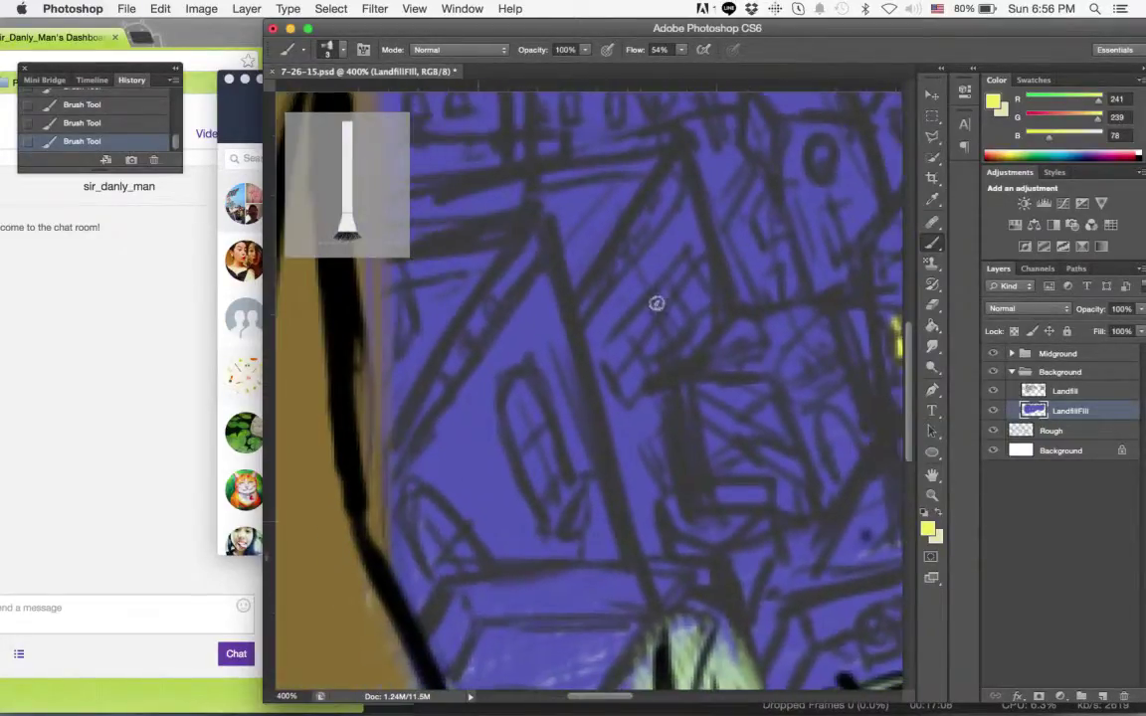
{"action": "mouse_move", "coordinate": [426, 532]}
{"action": "left_mouse_down"}
{"action": "mouse_move", "coordinate": [438, 542]}
{"action": "mouse_move", "coordinate": [453, 517]}
{"action": "mouse_move", "coordinate": [457, 557]}
{"action": "mouse_move", "coordinate": [447, 537]}
{"action": "left_mouse_up"}
{"action": "mouse_move", "coordinate": [524, 398]}
{"action": "left_mouse_down"}
{"action": "mouse_move", "coordinate": [541, 489]}
{"action": "mouse_move", "coordinate": [517, 395]}
{"action": "mouse_move", "coordinate": [544, 441]}
{"action": "left_mouse_up"}
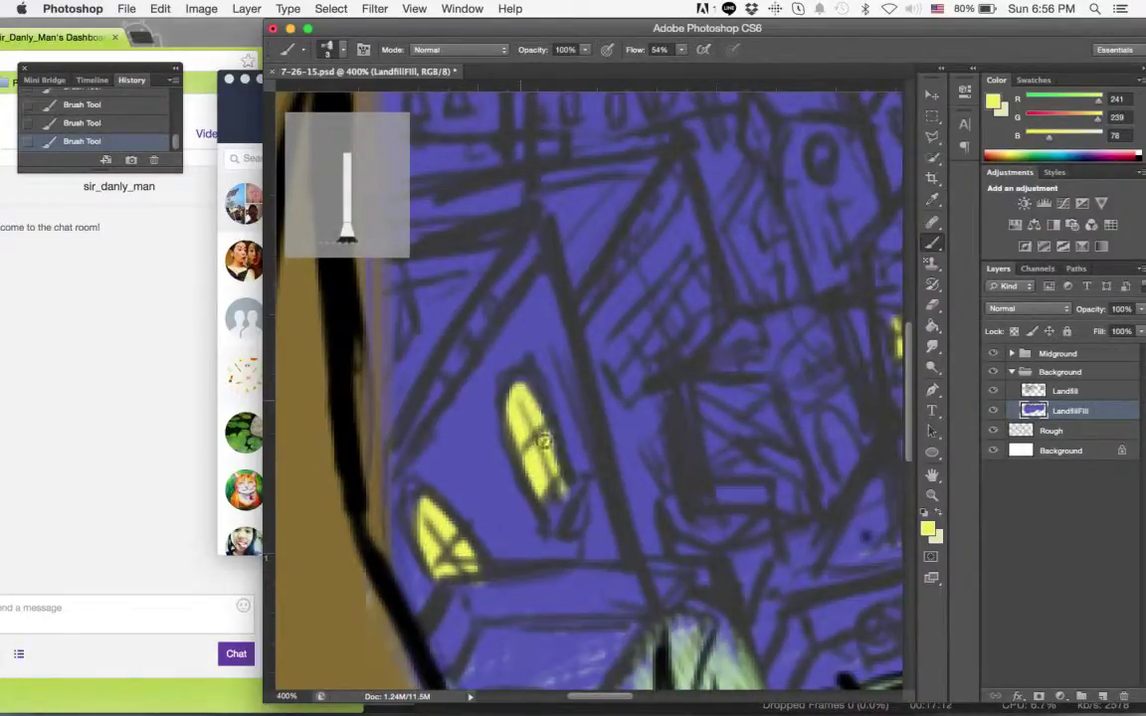
Paint yellow windows on the two low buildings behind the gabled house and six on the adjacent narrow block.
{"action": "scroll", "coordinate": [597, 438], "scroll_direction": "up", "scroll_amount": 5}
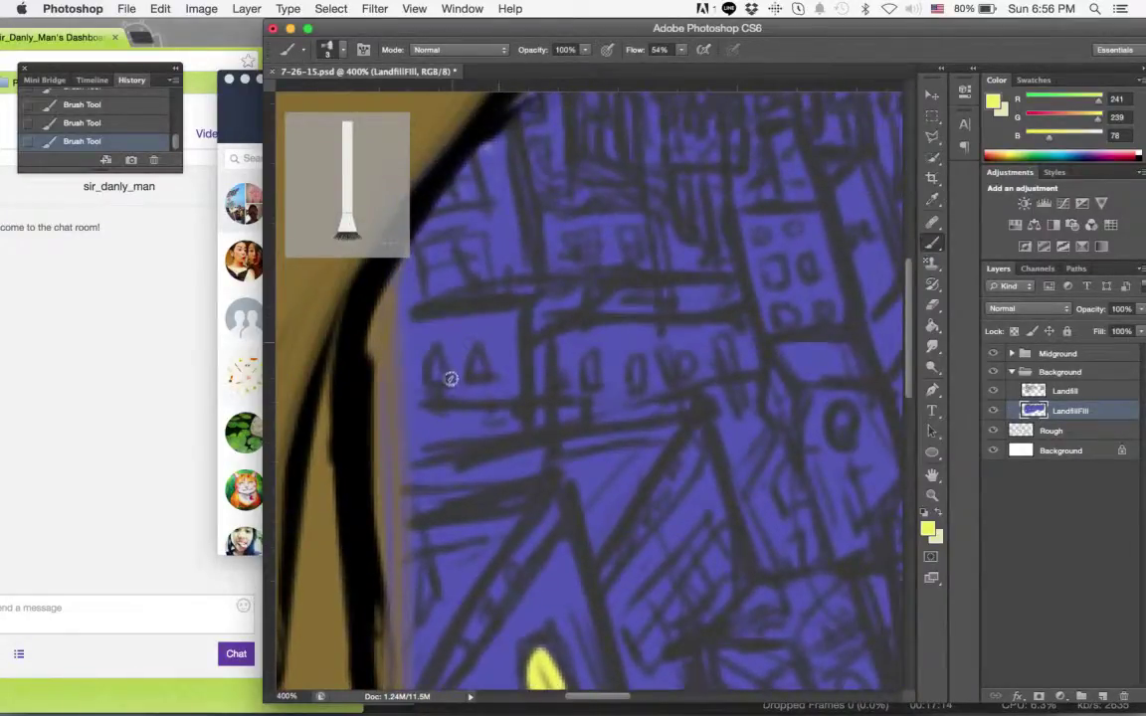
{"action": "left_click_drag", "start_coordinate": [428, 356], "coordinate": [435, 370]}
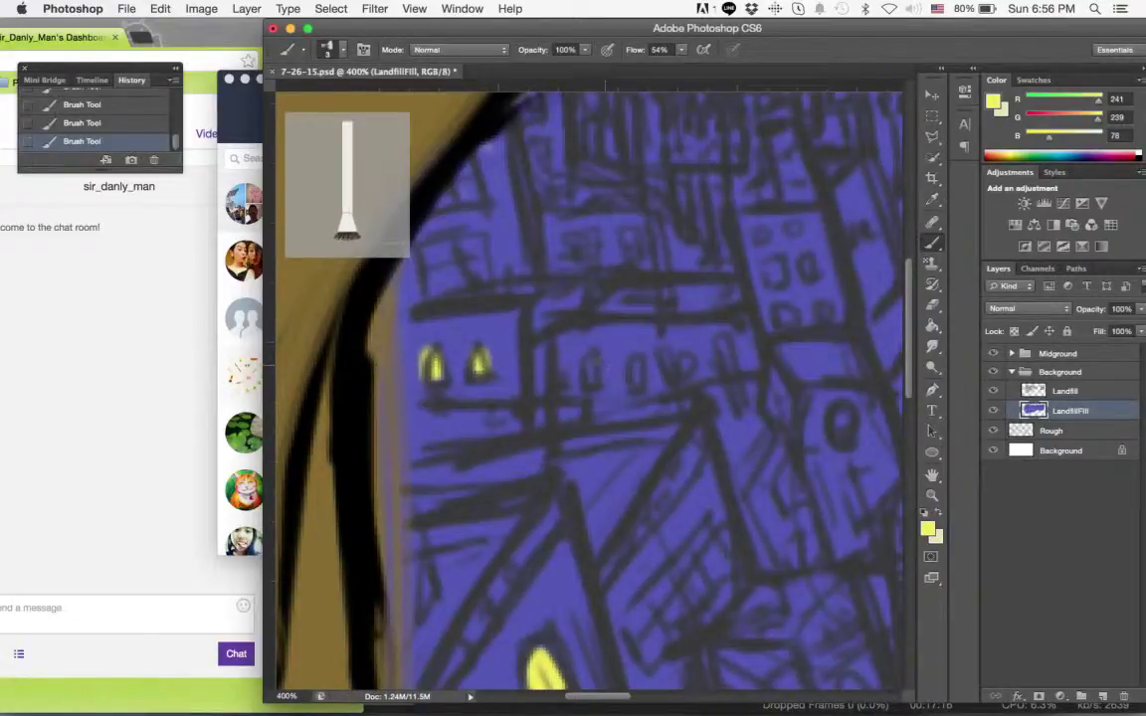
{"action": "mouse_move", "coordinate": [589, 359]}
{"action": "left_mouse_down"}
{"action": "mouse_move", "coordinate": [592, 380]}
{"action": "mouse_move", "coordinate": [679, 376]}
{"action": "left_mouse_up"}
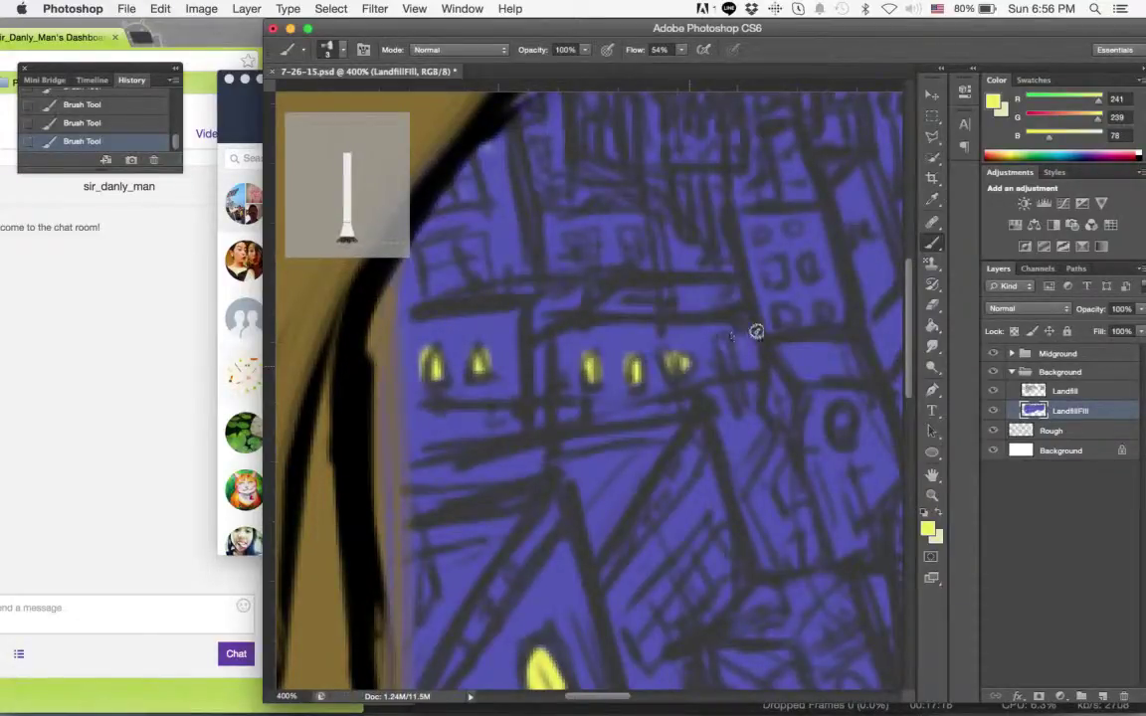
{"action": "mouse_move", "coordinate": [761, 231]}
{"action": "left_mouse_down"}
{"action": "mouse_move", "coordinate": [763, 241]}
{"action": "mouse_move", "coordinate": [798, 235]}
{"action": "mouse_move", "coordinate": [777, 277]}
{"action": "mouse_move", "coordinate": [808, 272]}
{"action": "mouse_move", "coordinate": [786, 319]}
{"action": "mouse_move", "coordinate": [833, 316]}
{"action": "left_mouse_up"}
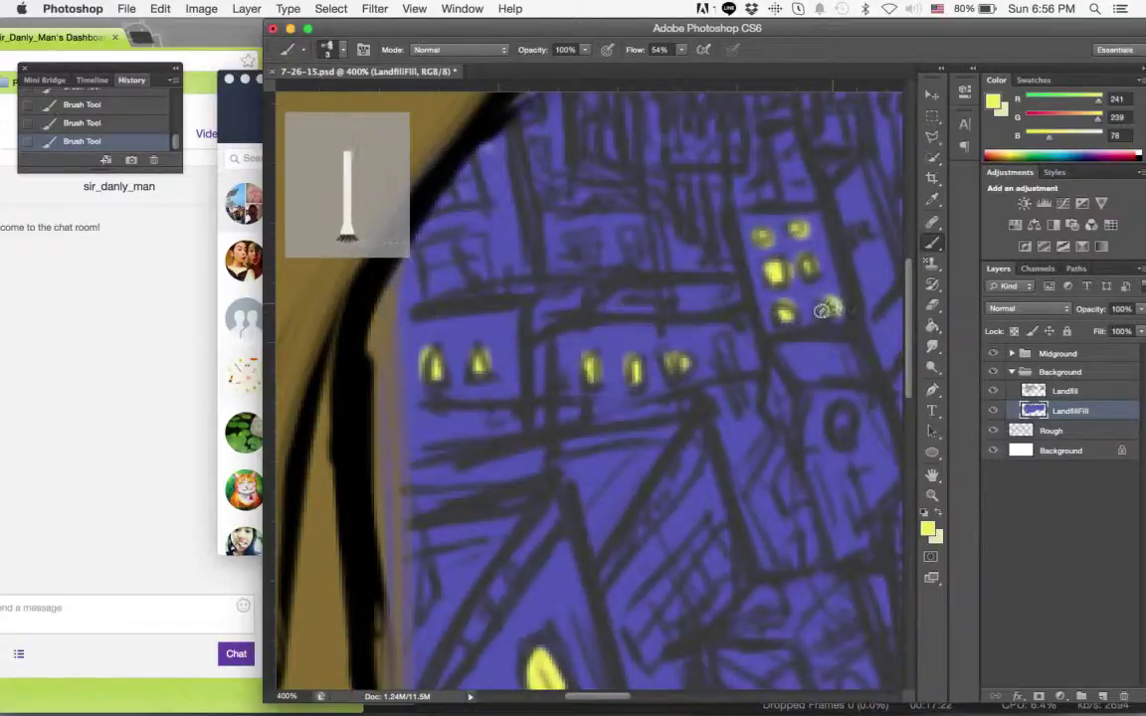
{"action": "left_click_drag", "start_coordinate": [729, 344], "coordinate": [734, 366]}
Paint the large paned windows at the trunk's edge and the pair on the neighbouring low block yellow.
{"action": "left_click_drag", "start_coordinate": [655, 262], "coordinate": [693, 357]}
{"action": "mouse_move", "coordinate": [464, 349]}
{"action": "left_mouse_down"}
{"action": "mouse_move", "coordinate": [490, 366]}
{"action": "mouse_move", "coordinate": [492, 383]}
{"action": "mouse_move", "coordinate": [515, 358]}
{"action": "left_mouse_up"}
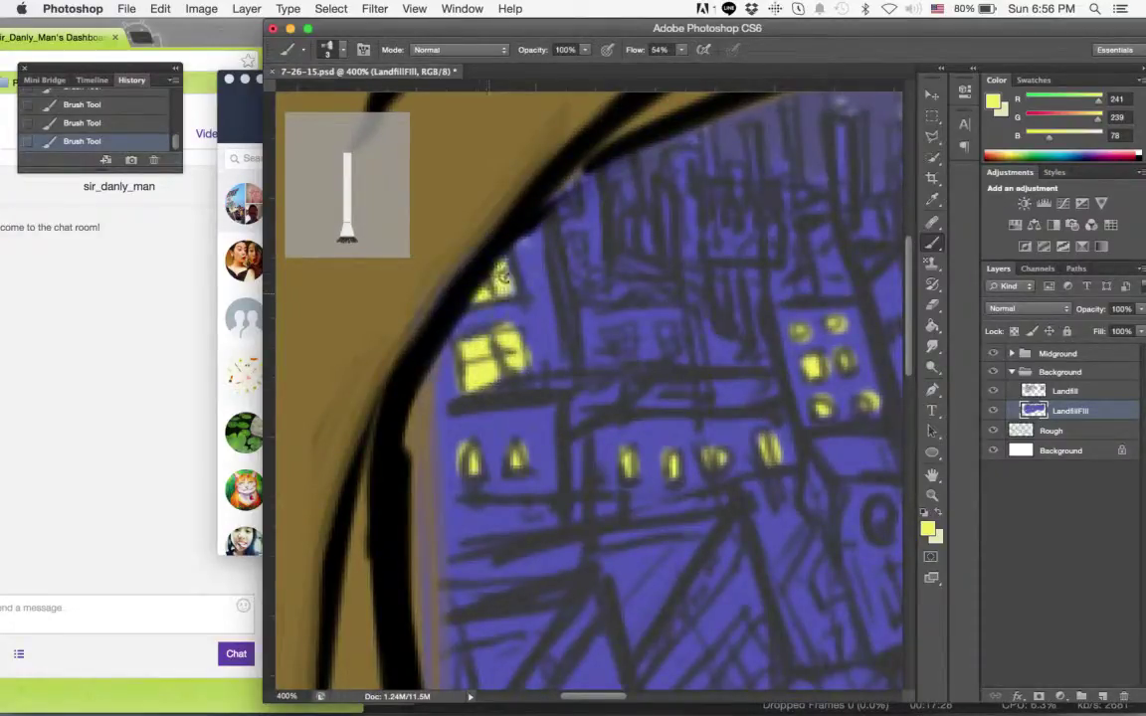
{"action": "mouse_move", "coordinate": [664, 330]}
{"action": "left_mouse_down"}
{"action": "mouse_move", "coordinate": [673, 341]}
{"action": "mouse_move", "coordinate": [472, 190]}
{"action": "left_mouse_up"}
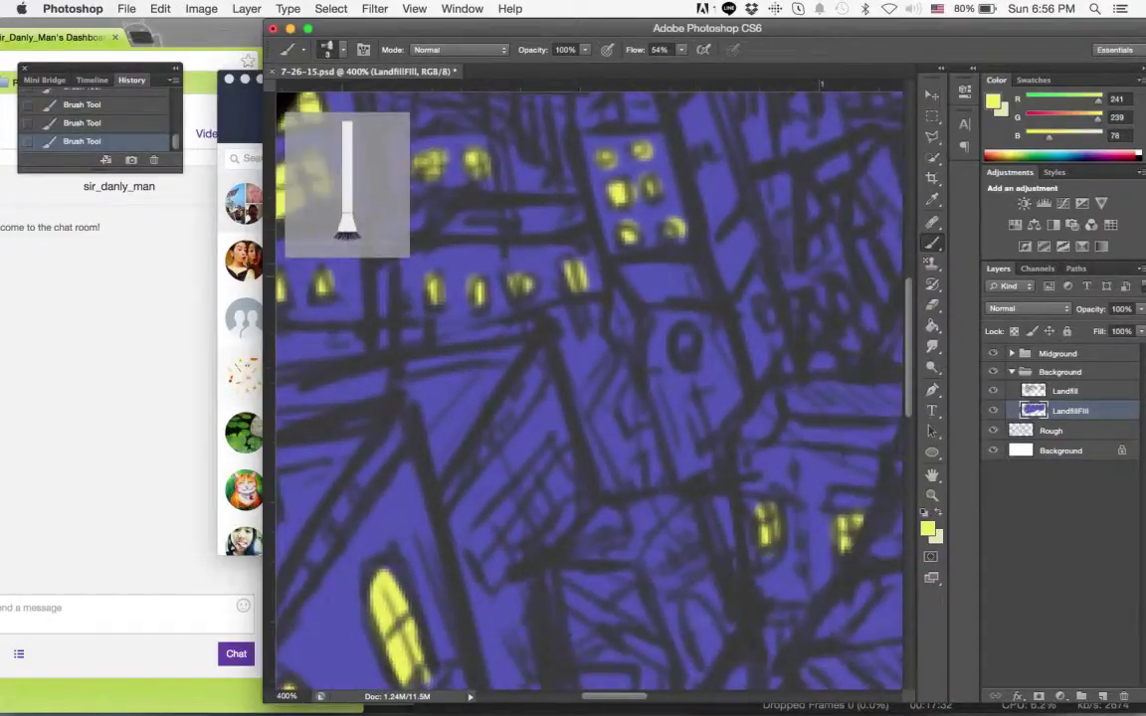
Paint the narrow tower's round window yellow and add single lit windows to the two buildings beside it.
{"action": "left_click", "coordinate": [685, 343]}
{"action": "left_click", "coordinate": [769, 315]}
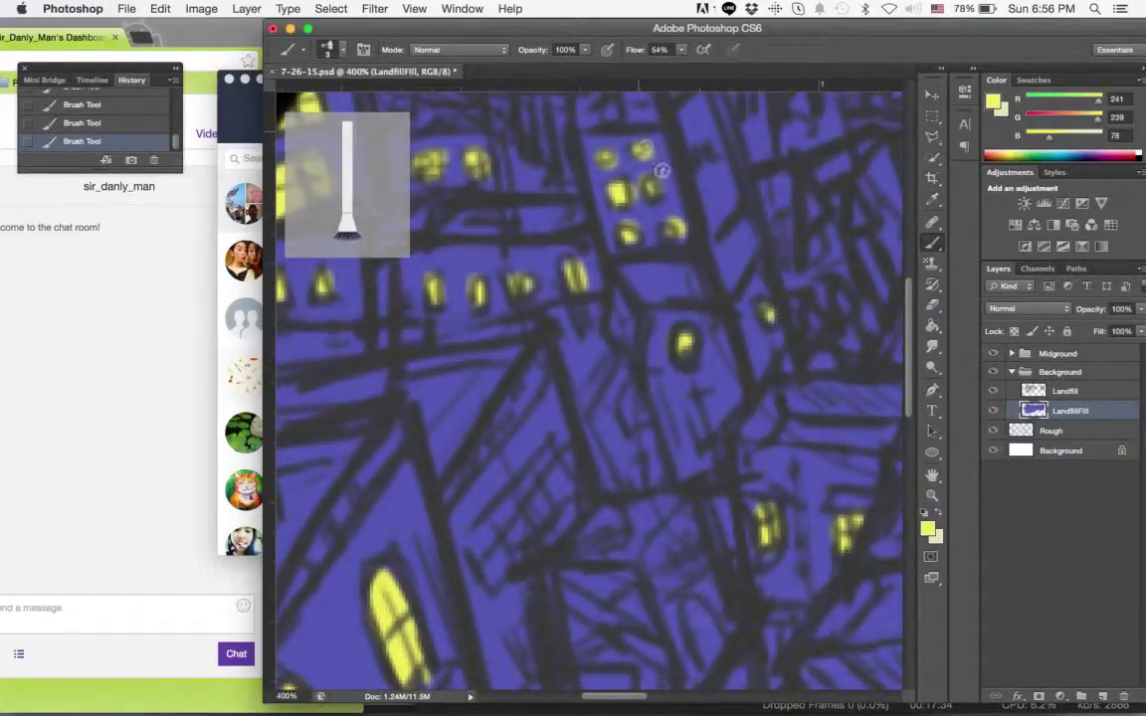
{"action": "left_click_drag", "start_coordinate": [636, 320], "coordinate": [534, 439]}
{"action": "left_click_drag", "start_coordinate": [579, 306], "coordinate": [560, 356]}
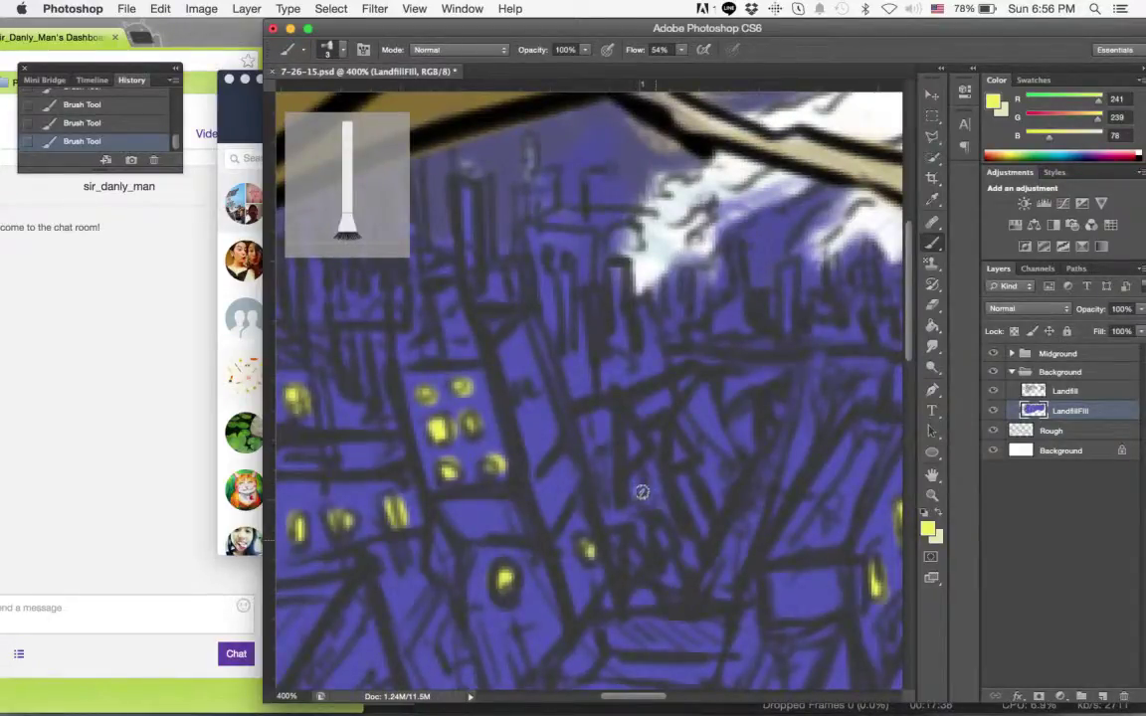
{"action": "left_click", "coordinate": [637, 484]}
Dab small yellow windows onto the distant skyline buildings above the six-window block.
{"action": "left_click_drag", "start_coordinate": [660, 398], "coordinate": [730, 440]}
{"action": "left_click_drag", "start_coordinate": [530, 374], "coordinate": [581, 397]}
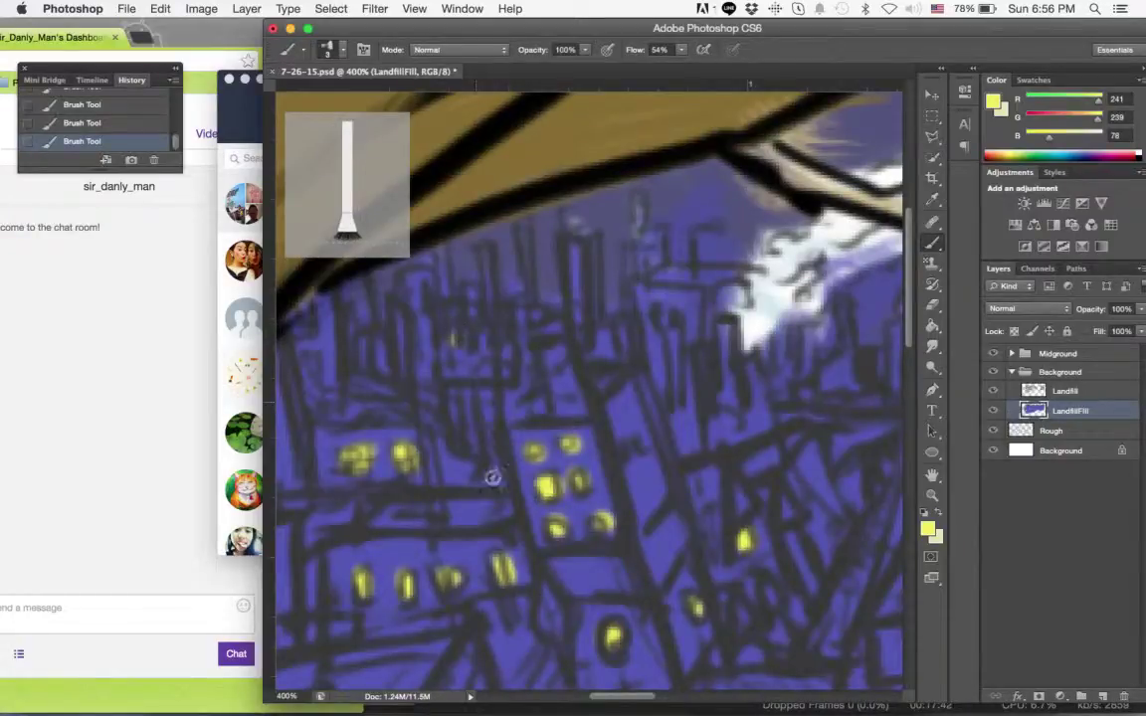
{"action": "left_click", "coordinate": [467, 400]}
{"action": "left_click", "coordinate": [409, 298]}
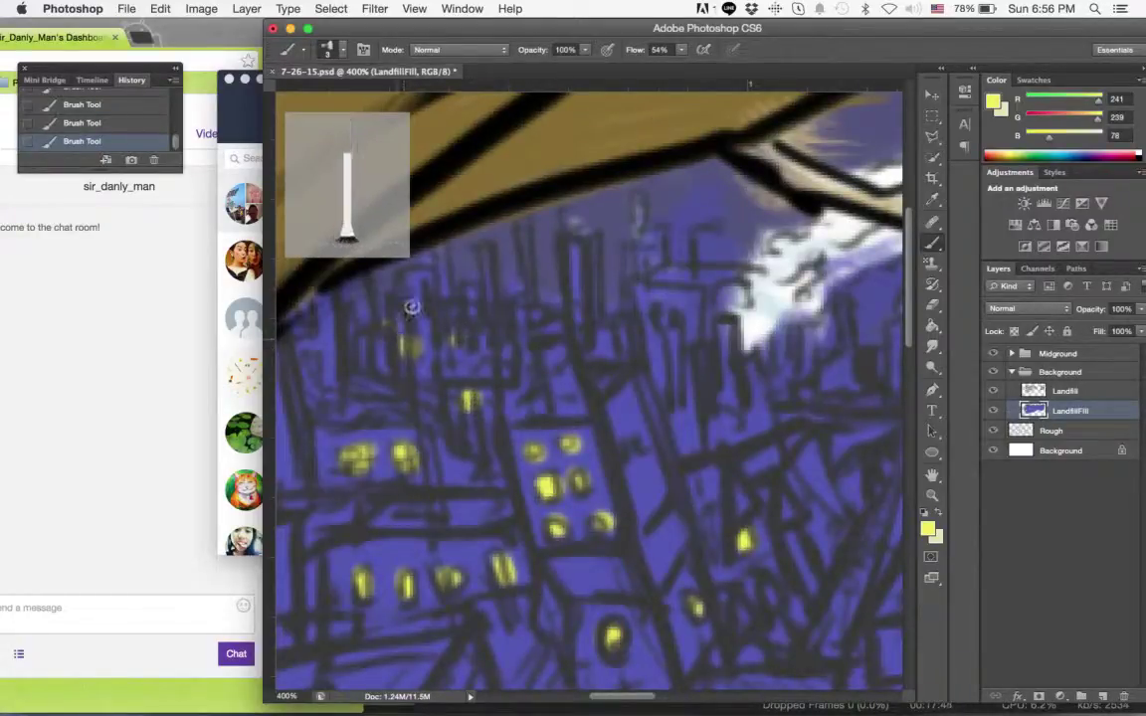
{"action": "left_click", "coordinate": [361, 350]}
{"action": "left_click", "coordinate": [409, 345]}
{"action": "left_click", "coordinate": [475, 360]}
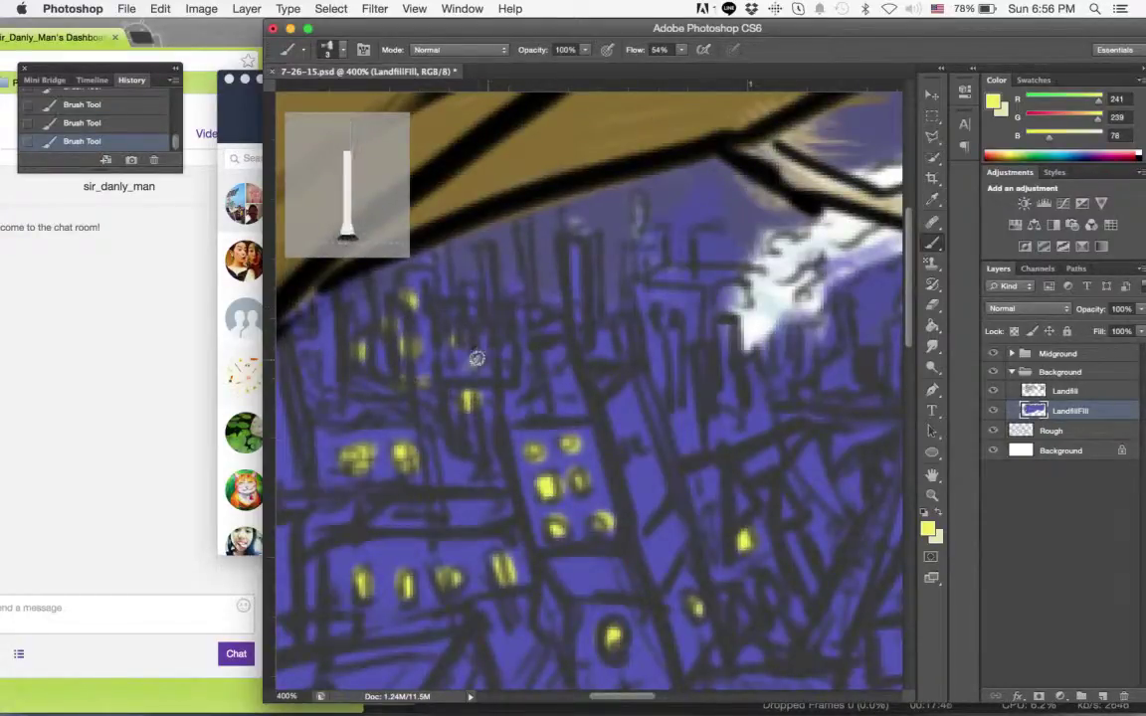
Add small yellow windows to the distant towers that meet the curve of the brown trunk.
{"action": "left_click_drag", "start_coordinate": [475, 359], "coordinate": [652, 375]}
{"action": "left_click", "coordinate": [505, 355]}
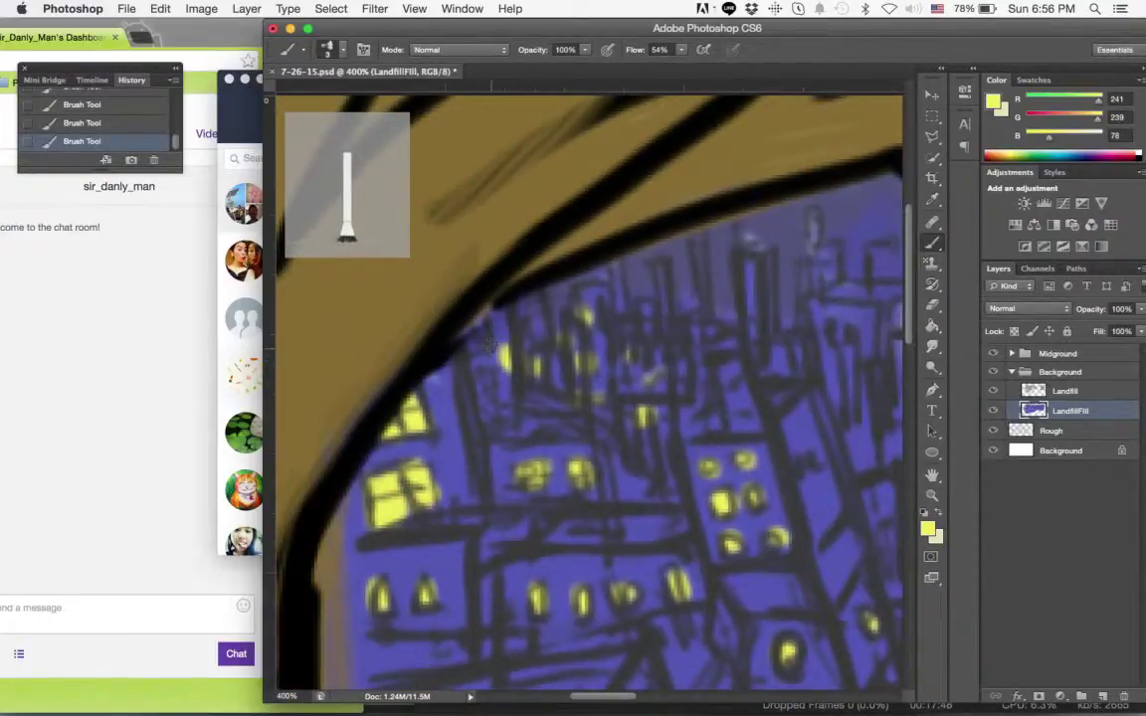
{"action": "left_click", "coordinate": [487, 384]}
{"action": "left_click", "coordinate": [528, 313]}
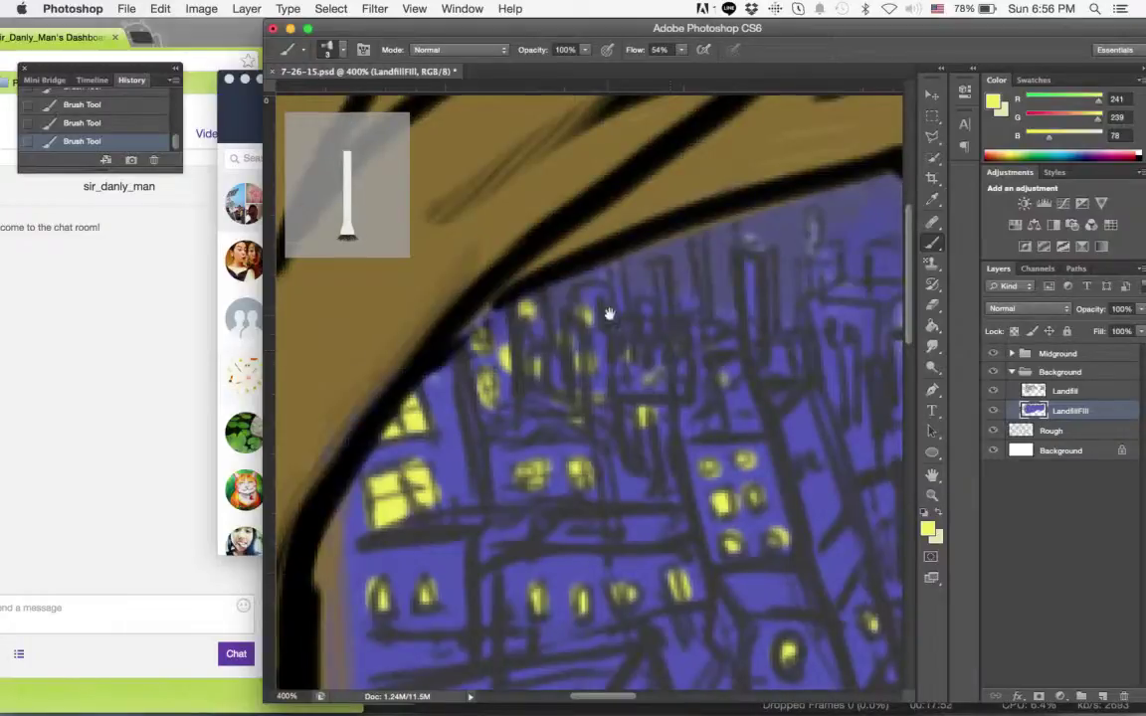
Paint the row of narrow windows and the arched window yellow on the building behind the orange character.
{"action": "left_click_drag", "start_coordinate": [609, 313], "coordinate": [551, 251]}
{"action": "left_click", "coordinate": [933, 496]}
{"action": "left_click", "coordinate": [826, 424], "text": "alt"}
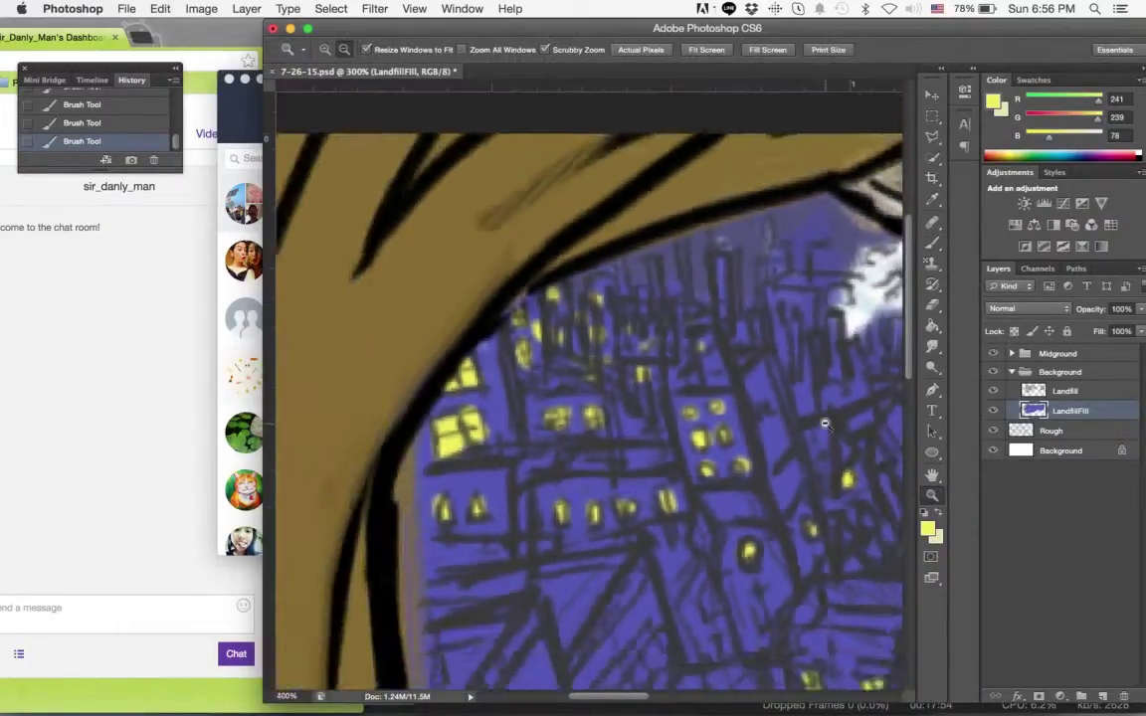
{"action": "left_click", "coordinate": [825, 423], "text": "alt"}
{"action": "left_click", "coordinate": [825, 424], "text": "alt"}
{"action": "left_click", "coordinate": [825, 424], "text": "alt"}
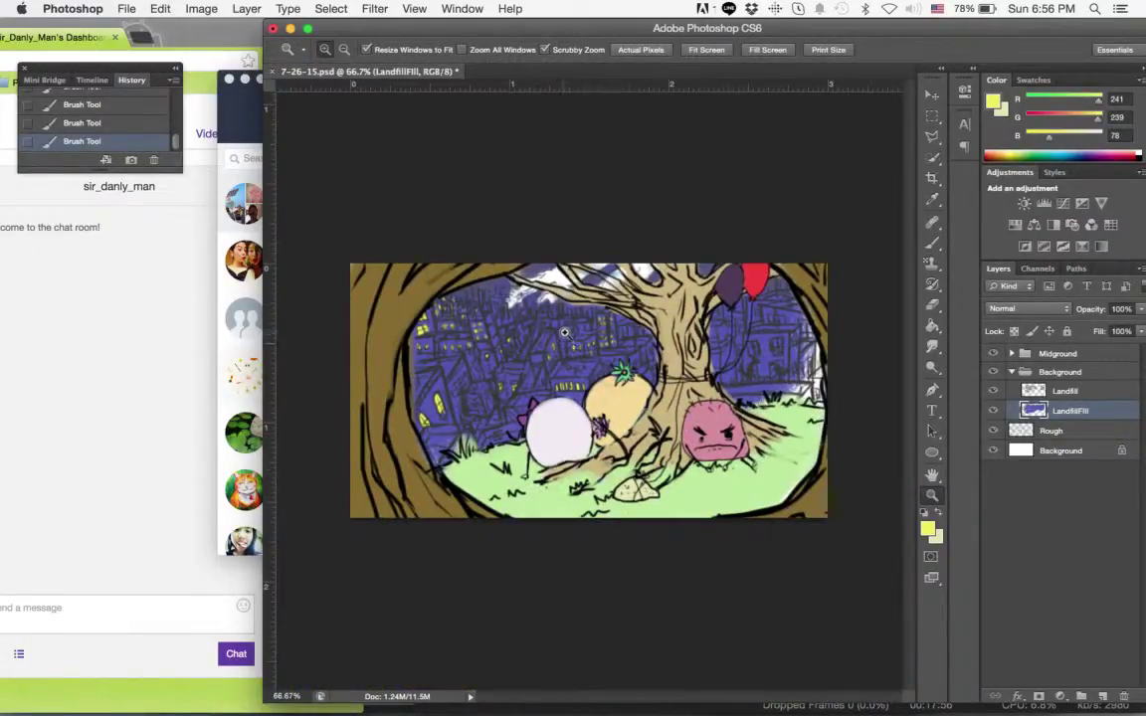
{"action": "left_click", "coordinate": [564, 332]}
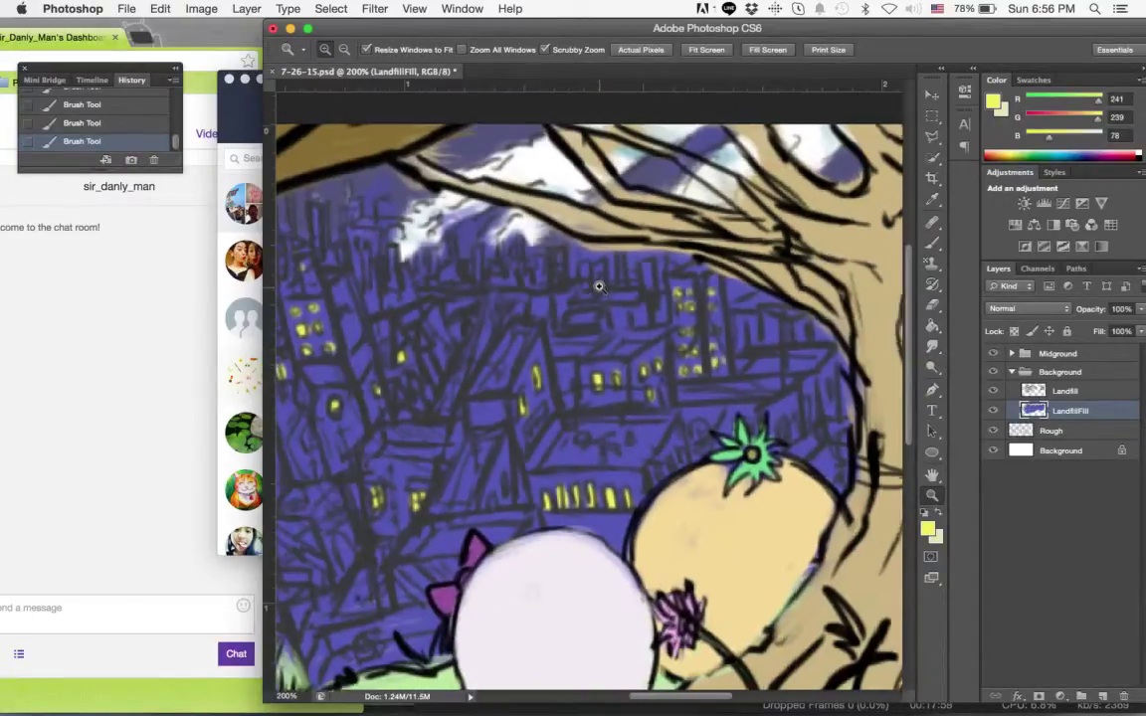
{"action": "left_click", "coordinate": [622, 314]}
{"action": "scroll", "coordinate": [660, 391], "scroll_direction": "down", "scroll_amount": 3}
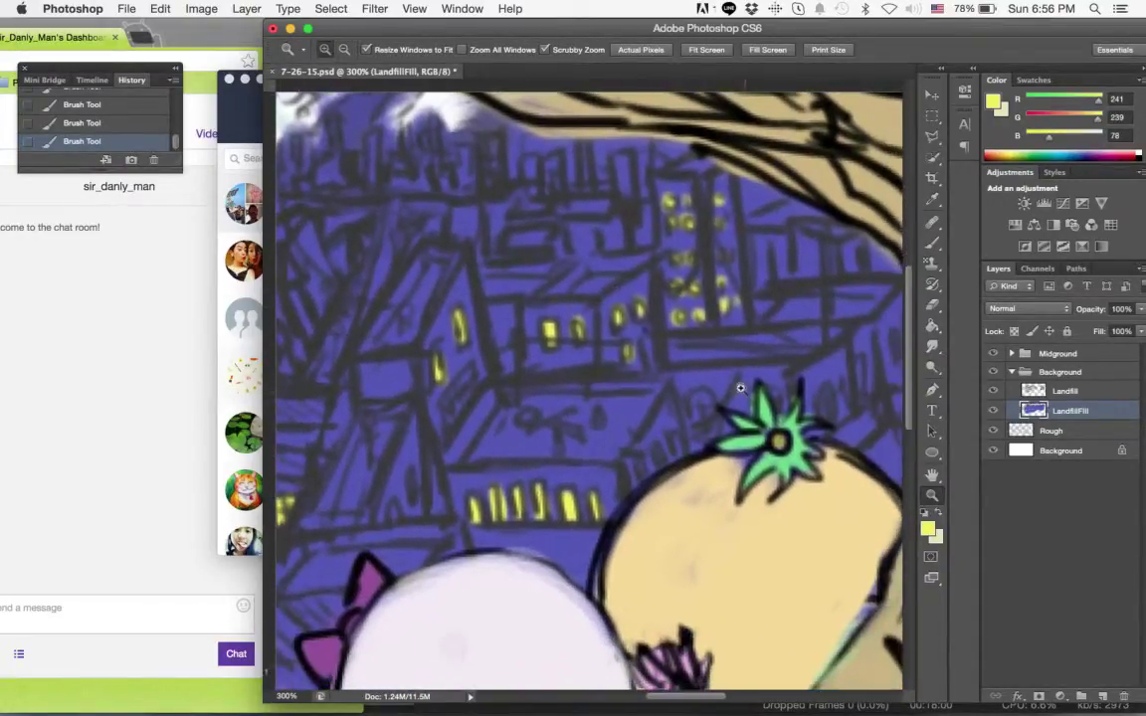
{"action": "left_click", "coordinate": [733, 390]}
{"action": "left_click", "coordinate": [685, 427]}
{"action": "scroll", "coordinate": [726, 358], "scroll_direction": "down", "scroll_amount": 2}
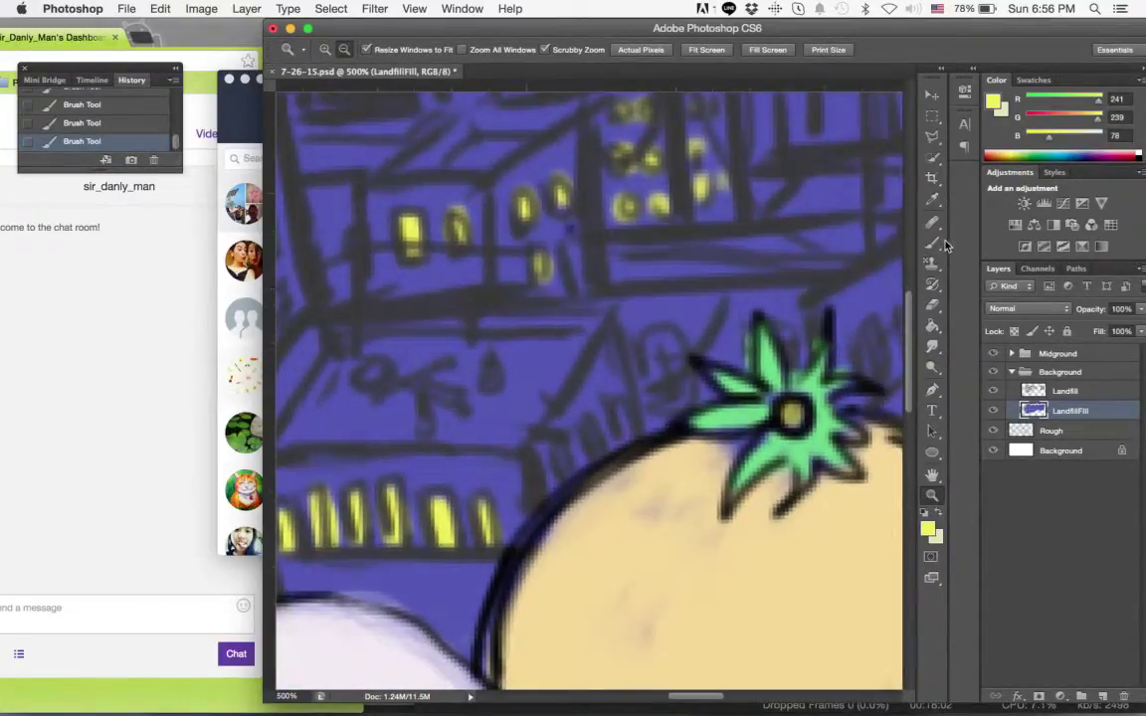
{"action": "left_click", "coordinate": [935, 244]}
{"action": "mouse_move", "coordinate": [595, 424]}
{"action": "left_mouse_down"}
{"action": "mouse_move", "coordinate": [601, 444]}
{"action": "mouse_move", "coordinate": [624, 422]}
{"action": "mouse_move", "coordinate": [626, 436]}
{"action": "left_mouse_up"}
{"action": "left_click_drag", "start_coordinate": [658, 344], "coordinate": [667, 364]}
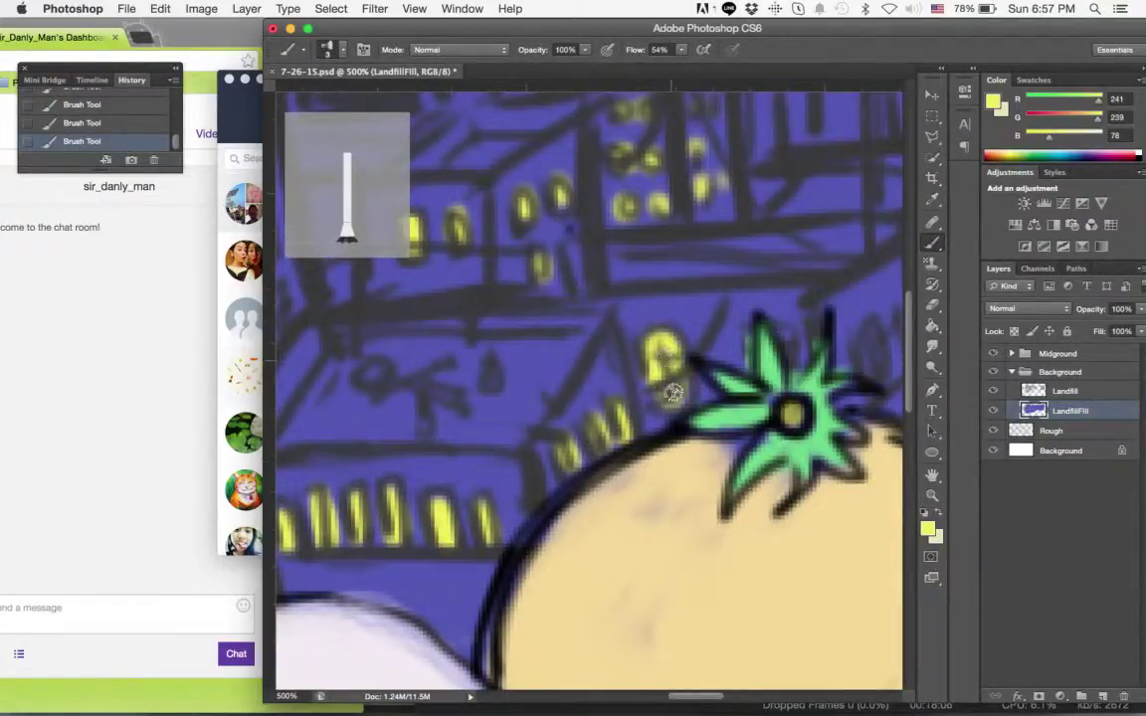
Paint yellow windows on the buildings between the orange character's green leaves and the central tree.
{"action": "scroll", "coordinate": [772, 331], "scroll_direction": "right", "scroll_amount": 5}
{"action": "scroll", "coordinate": [772, 332], "scroll_direction": "up", "scroll_amount": 2}
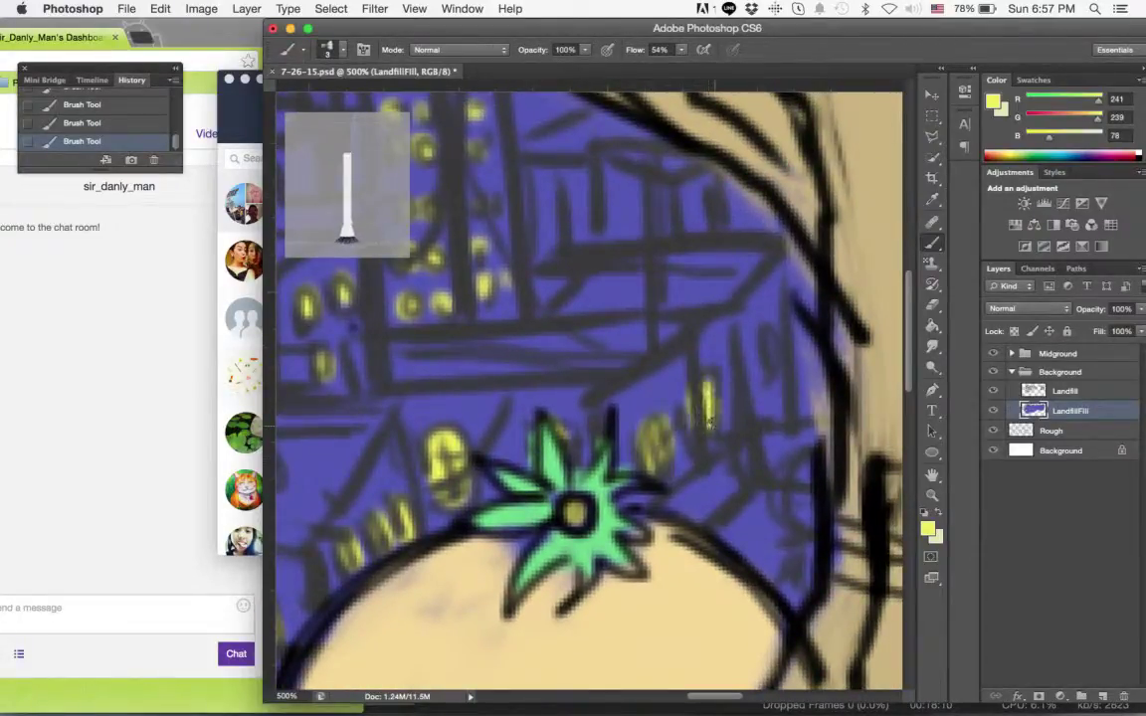
{"action": "left_click_drag", "start_coordinate": [716, 340], "coordinate": [638, 332]}
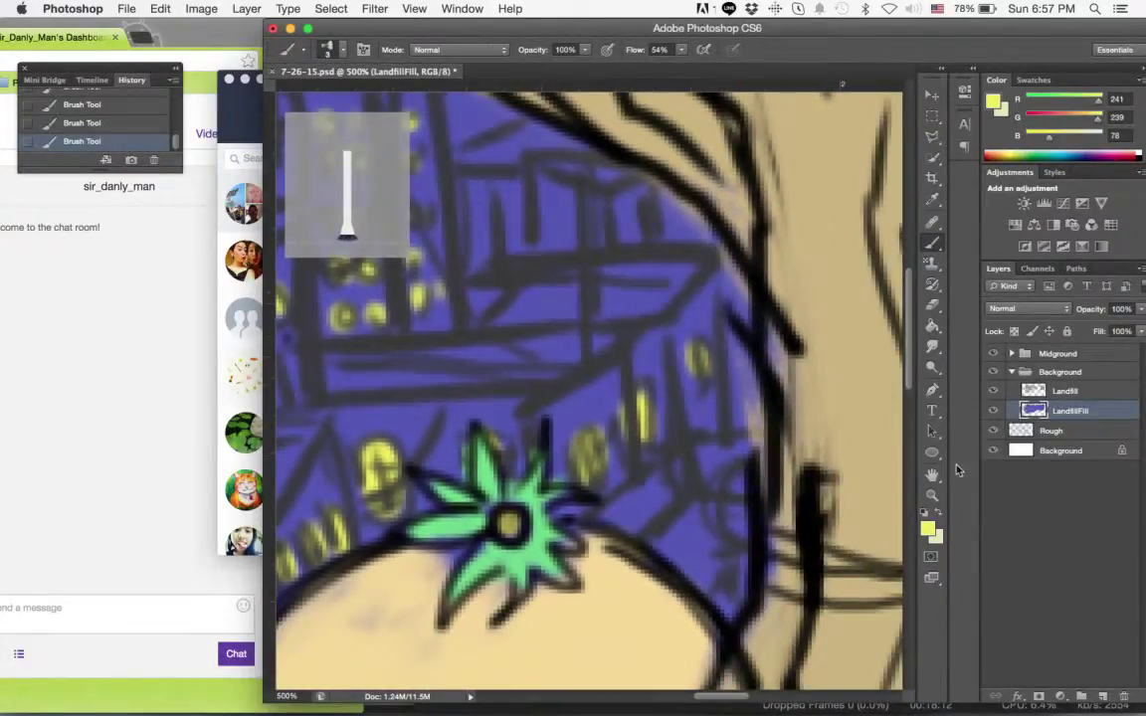
Examine the lit city windows across the whole illustration and up close near the white character.
{"action": "left_click", "coordinate": [932, 495]}
{"action": "left_click", "coordinate": [763, 388], "text": "alt"}
{"action": "left_click", "coordinate": [762, 387], "text": "alt"}
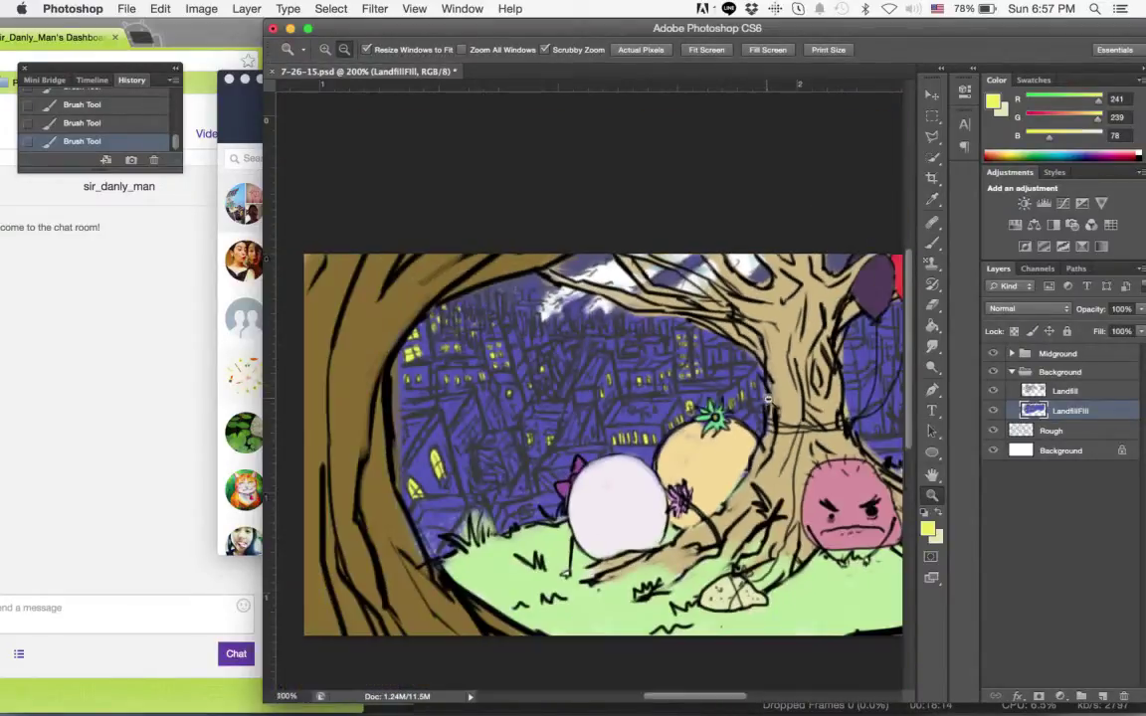
{"action": "left_click", "coordinate": [510, 472]}
{"action": "left_click", "coordinate": [522, 465]}
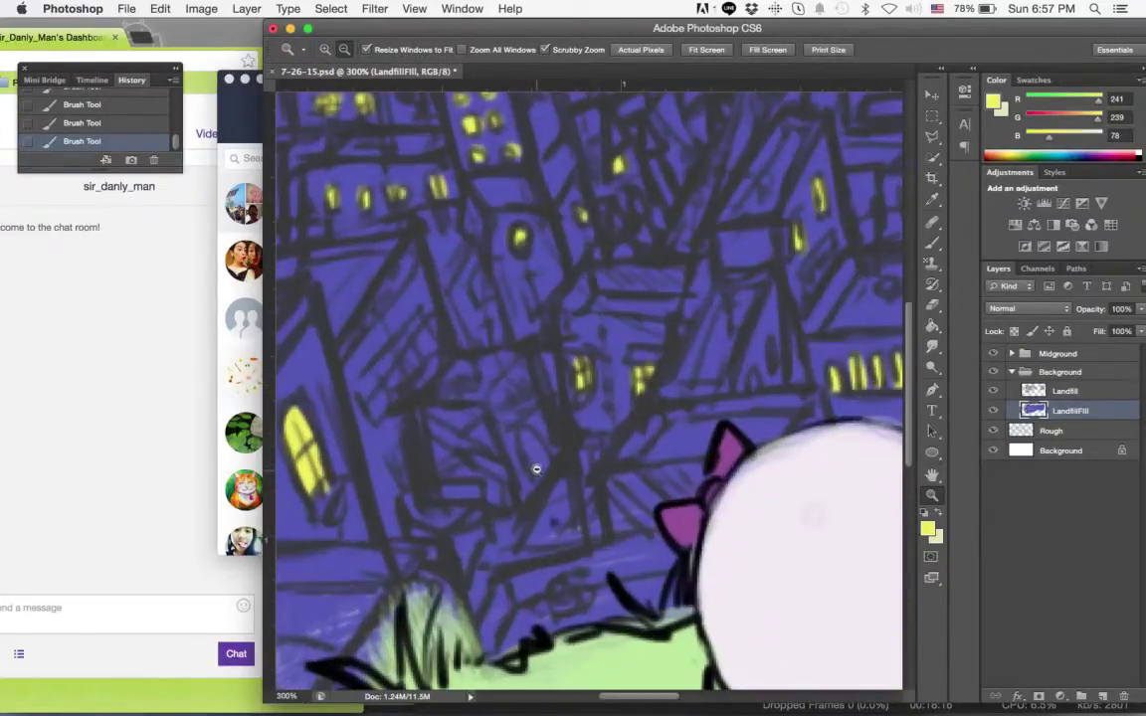
{"action": "left_click_drag", "start_coordinate": [563, 483], "coordinate": [586, 480]}
{"action": "left_click", "coordinate": [614, 353]}
{"action": "left_click", "coordinate": [611, 346]}
{"action": "left_click", "coordinate": [641, 392], "text": "alt"}
{"action": "left_click", "coordinate": [641, 392], "text": "alt"}
{"action": "left_click", "coordinate": [641, 392], "text": "alt"}
{"action": "left_click", "coordinate": [683, 418]}
{"action": "left_click", "coordinate": [664, 459], "text": "alt"}
{"action": "left_click", "coordinate": [660, 487], "text": "alt"}
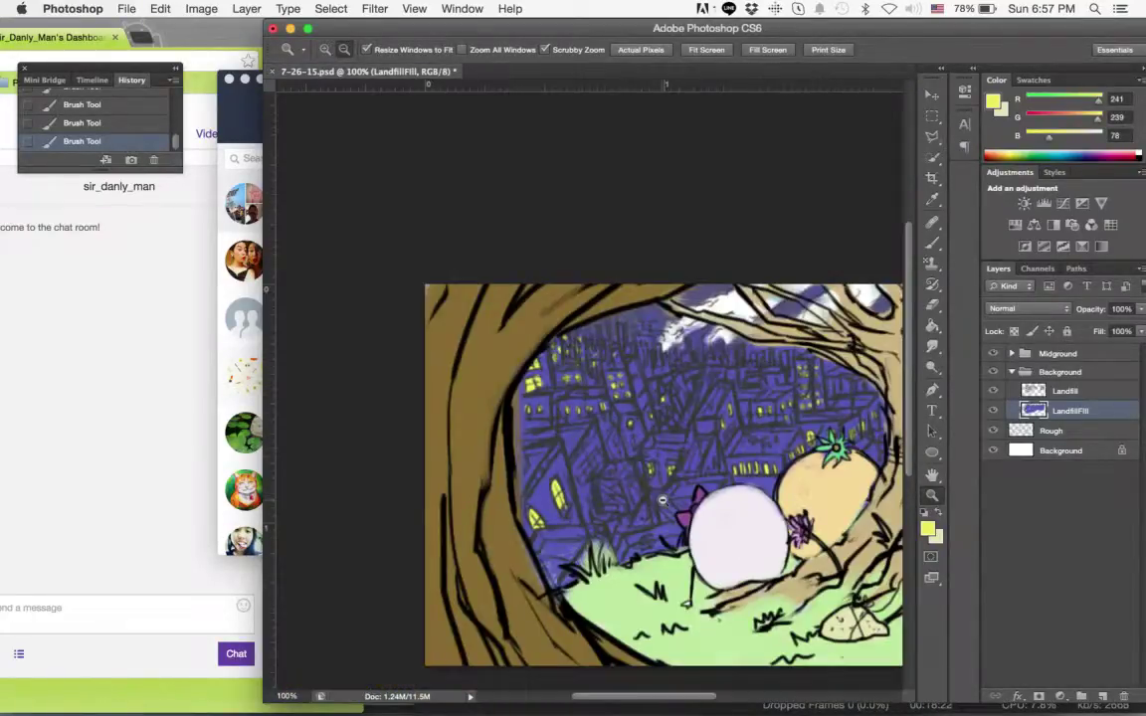
{"action": "left_click", "coordinate": [652, 481]}
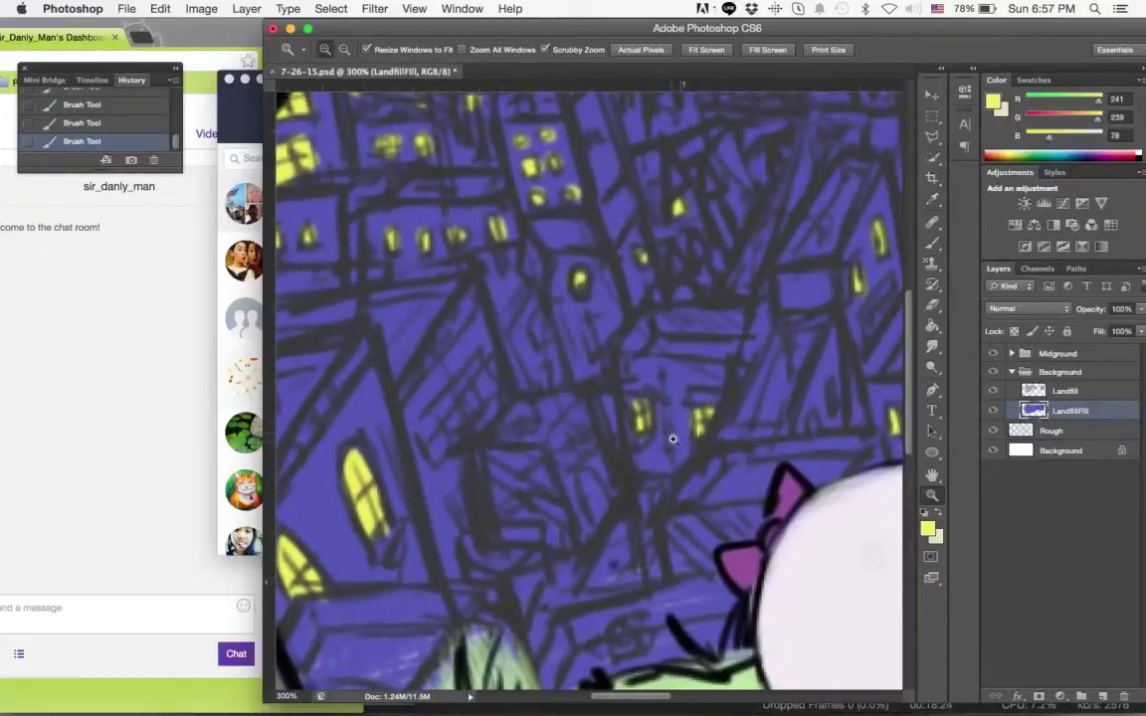
Paint the upper window nearest the balloon strings and the lower windows behind the two dark silhouettes yellow on the large house.
{"action": "left_click", "coordinate": [678, 451]}
{"action": "left_click", "coordinate": [682, 455], "text": "alt"}
{"action": "left_click", "coordinate": [681, 457], "text": "alt"}
{"action": "left_click", "coordinate": [682, 460], "text": "alt"}
{"action": "left_click", "coordinate": [682, 460], "text": "alt"}
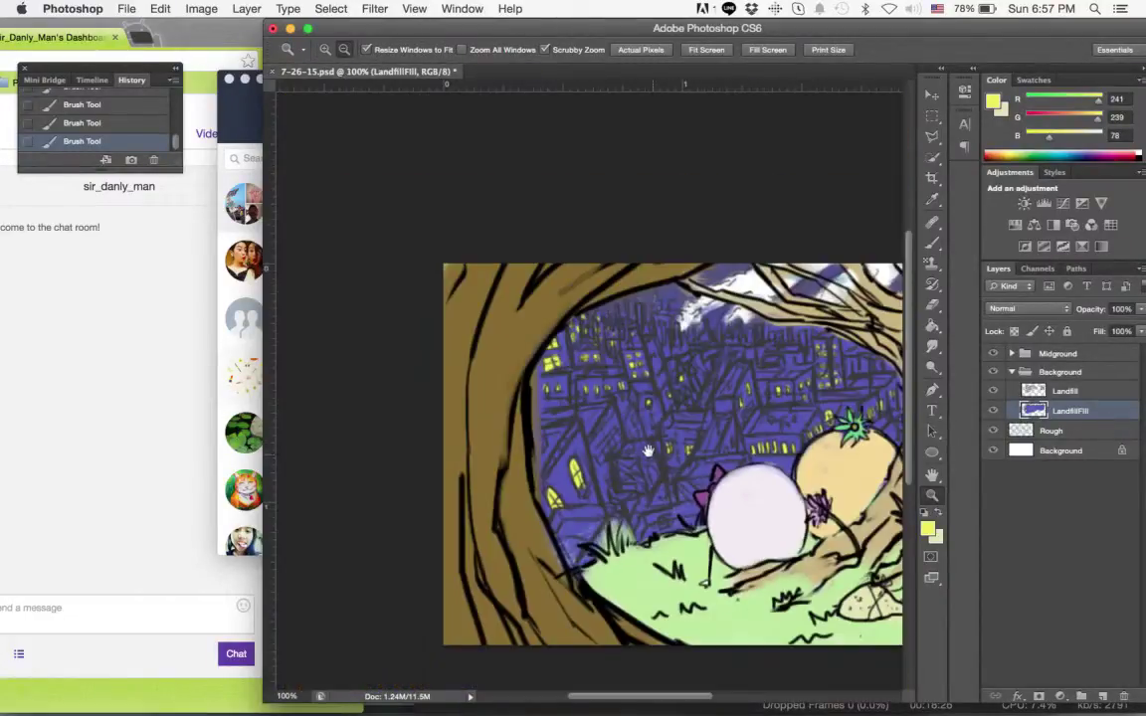
{"action": "left_click_drag", "start_coordinate": [646, 451], "coordinate": [397, 438]}
{"action": "left_click", "coordinate": [820, 396]}
{"action": "left_click", "coordinate": [817, 392]}
{"action": "left_click", "coordinate": [813, 381]}
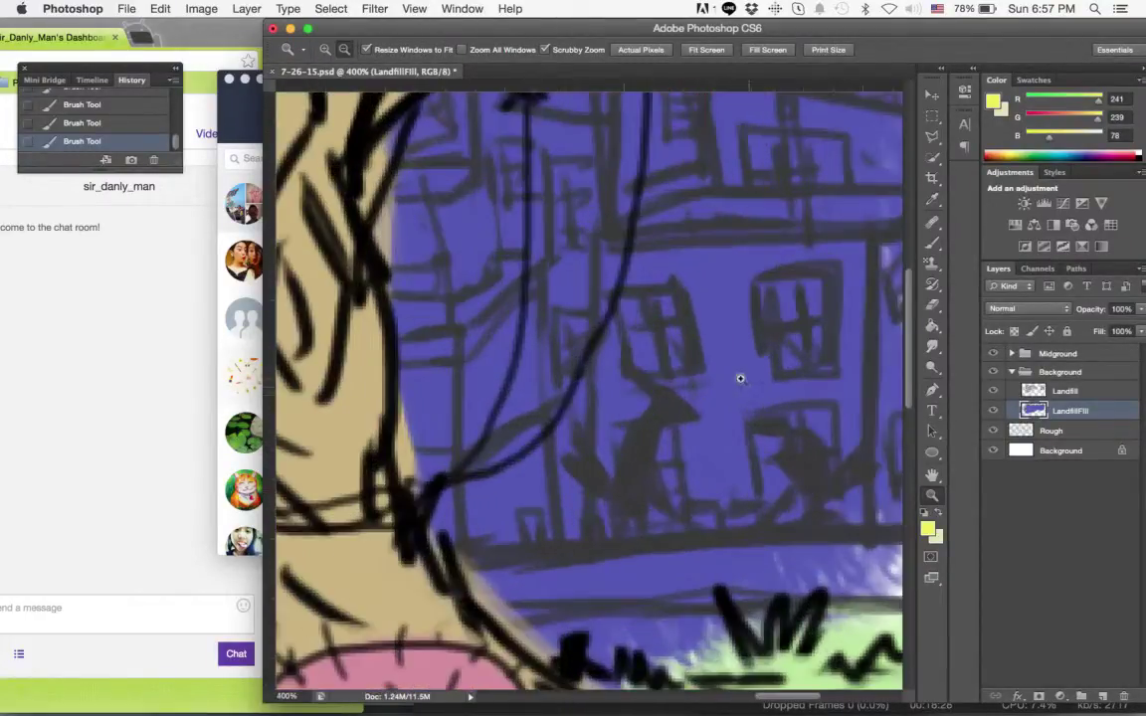
{"action": "left_click_drag", "start_coordinate": [718, 390], "coordinate": [646, 405]}
{"action": "left_click", "coordinate": [927, 244]}
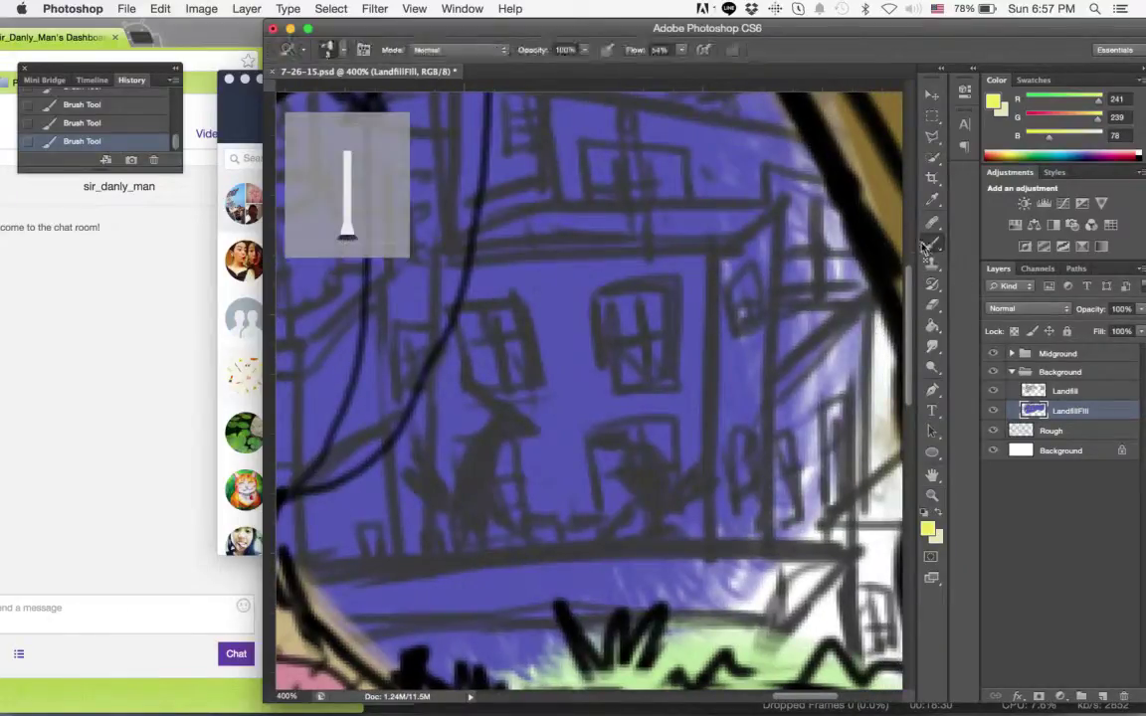
{"action": "mouse_move", "coordinate": [473, 318]}
{"action": "left_mouse_down"}
{"action": "mouse_move", "coordinate": [477, 373]}
{"action": "mouse_move", "coordinate": [513, 348]}
{"action": "mouse_move", "coordinate": [516, 380]}
{"action": "left_mouse_up"}
{"action": "mouse_move", "coordinate": [502, 499]}
{"action": "left_mouse_down"}
{"action": "mouse_move", "coordinate": [500, 521]}
{"action": "mouse_move", "coordinate": [514, 492]}
{"action": "left_mouse_up"}
{"action": "mouse_move", "coordinate": [609, 454]}
{"action": "left_mouse_down"}
{"action": "mouse_move", "coordinate": [640, 478]}
{"action": "mouse_move", "coordinate": [625, 509]}
{"action": "left_mouse_up"}
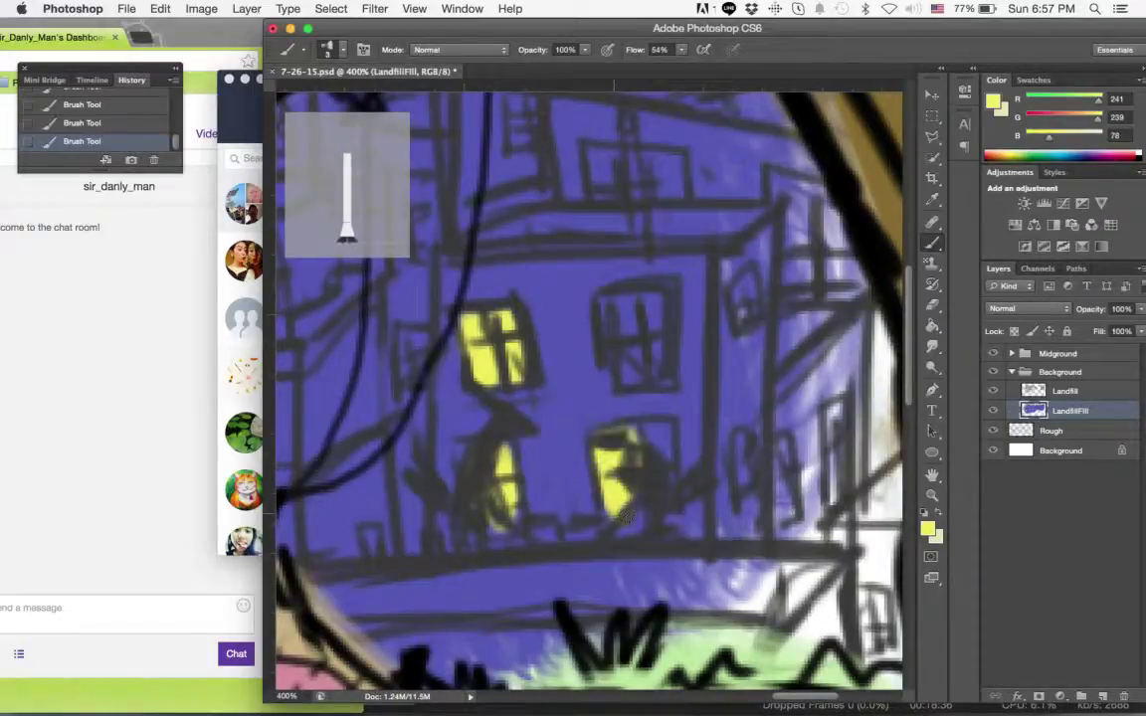
Paint the remaining upper front window and the two narrow side-wall windows of the silhouette house yellow.
{"action": "mouse_move", "coordinate": [607, 288]}
{"action": "left_mouse_down"}
{"action": "mouse_move", "coordinate": [633, 357]}
{"action": "mouse_move", "coordinate": [658, 324]}
{"action": "mouse_move", "coordinate": [654, 377]}
{"action": "left_mouse_up"}
{"action": "left_click_drag", "start_coordinate": [749, 297], "coordinate": [748, 320]}
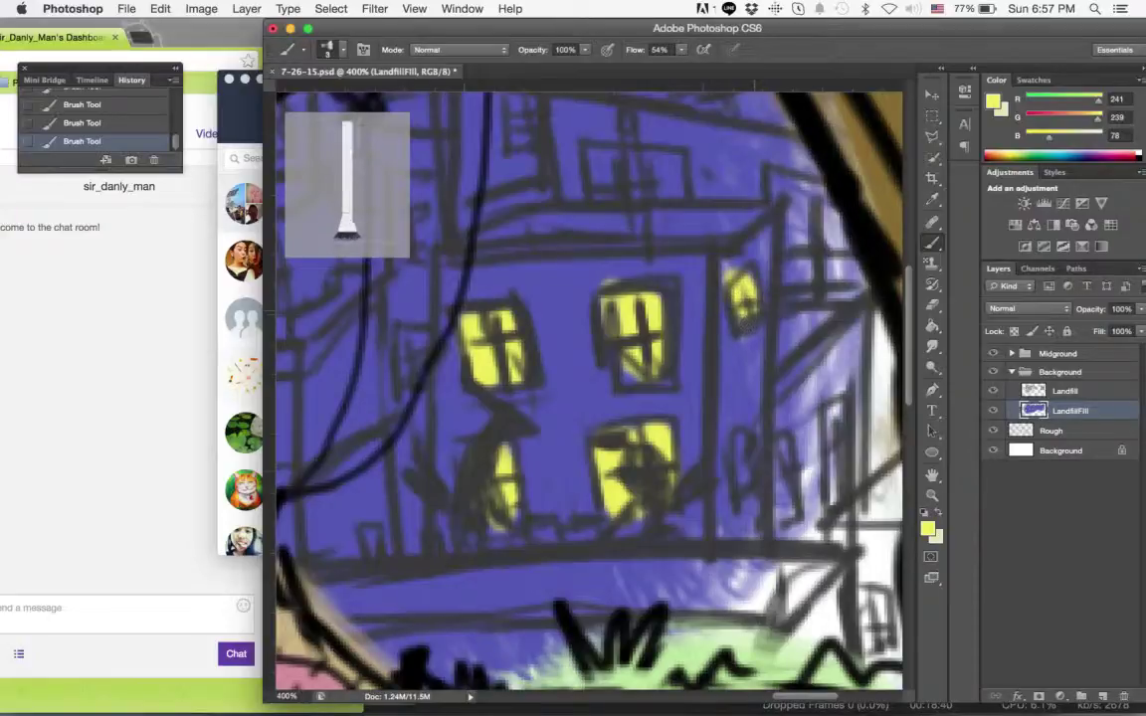
{"action": "left_click_drag", "start_coordinate": [743, 468], "coordinate": [741, 438]}
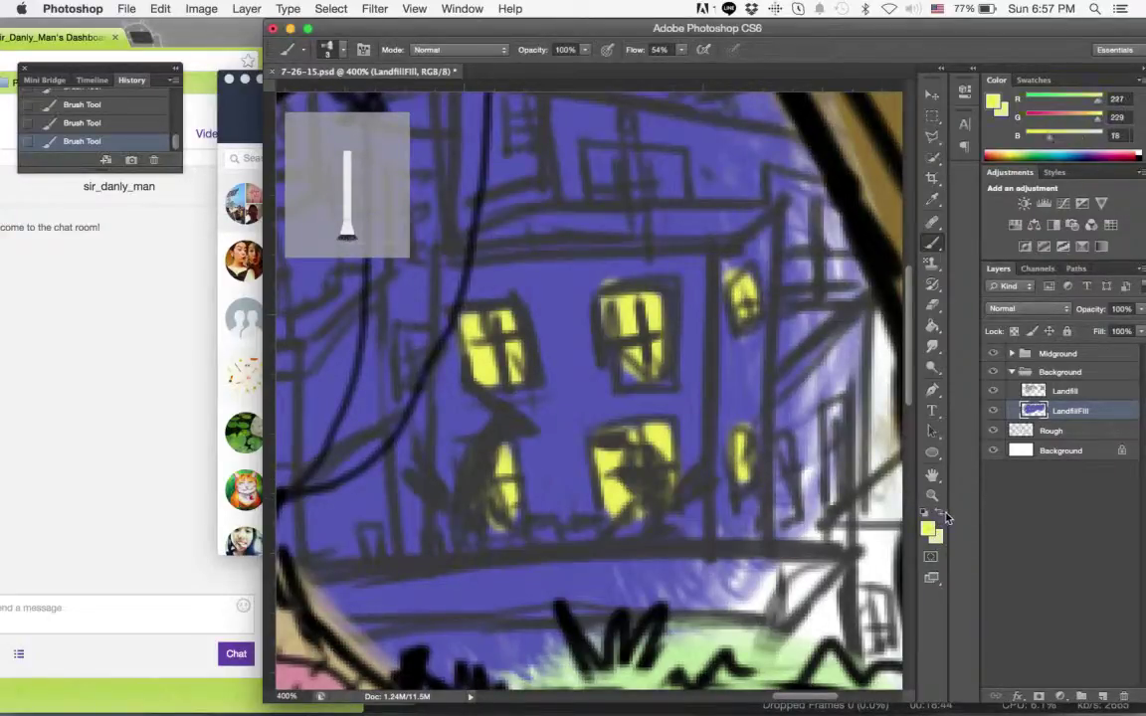
Sample the building purple (RGB 84, 84, 184) and fill the white areas between the silhouette house, the brown trunk and the grass.
{"action": "left_click", "coordinate": [926, 534]}
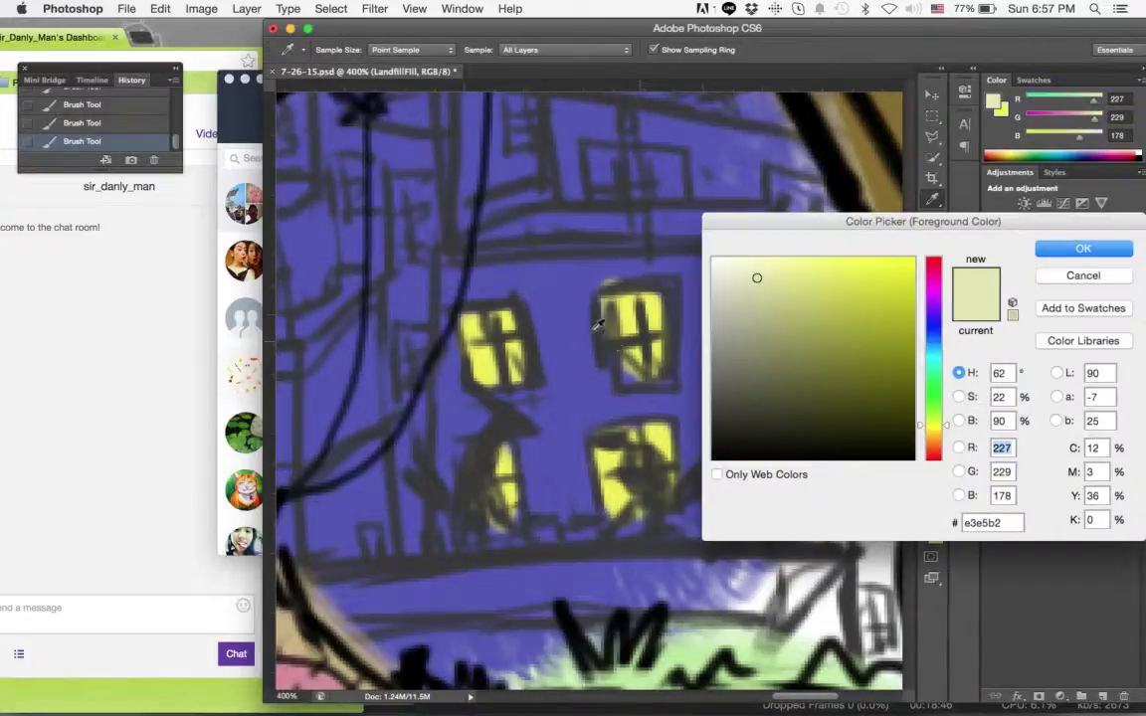
{"action": "left_click", "coordinate": [509, 277]}
{"action": "left_click", "coordinate": [1069, 252]}
{"action": "left_click", "coordinate": [708, 369], "text": "alt"}
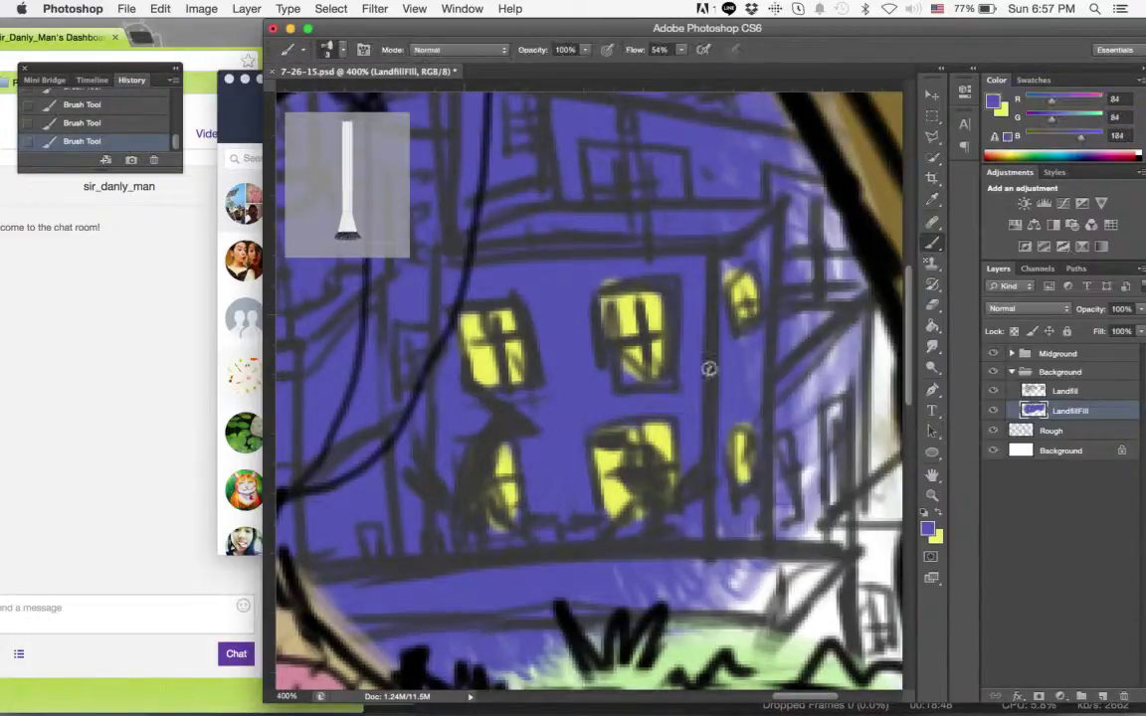
{"action": "left_click_drag", "start_coordinate": [727, 468], "coordinate": [641, 375]}
{"action": "mouse_move", "coordinate": [632, 497]}
{"action": "left_mouse_down"}
{"action": "mouse_move", "coordinate": [602, 453]}
{"action": "mouse_move", "coordinate": [657, 492]}
{"action": "mouse_move", "coordinate": [697, 502]}
{"action": "mouse_move", "coordinate": [733, 440]}
{"action": "mouse_move", "coordinate": [741, 478]}
{"action": "mouse_move", "coordinate": [748, 398]}
{"action": "mouse_move", "coordinate": [718, 221]}
{"action": "mouse_move", "coordinate": [641, 403]}
{"action": "mouse_move", "coordinate": [668, 288]}
{"action": "mouse_move", "coordinate": [757, 427]}
{"action": "mouse_move", "coordinate": [711, 320]}
{"action": "mouse_move", "coordinate": [703, 373]}
{"action": "left_mouse_up"}
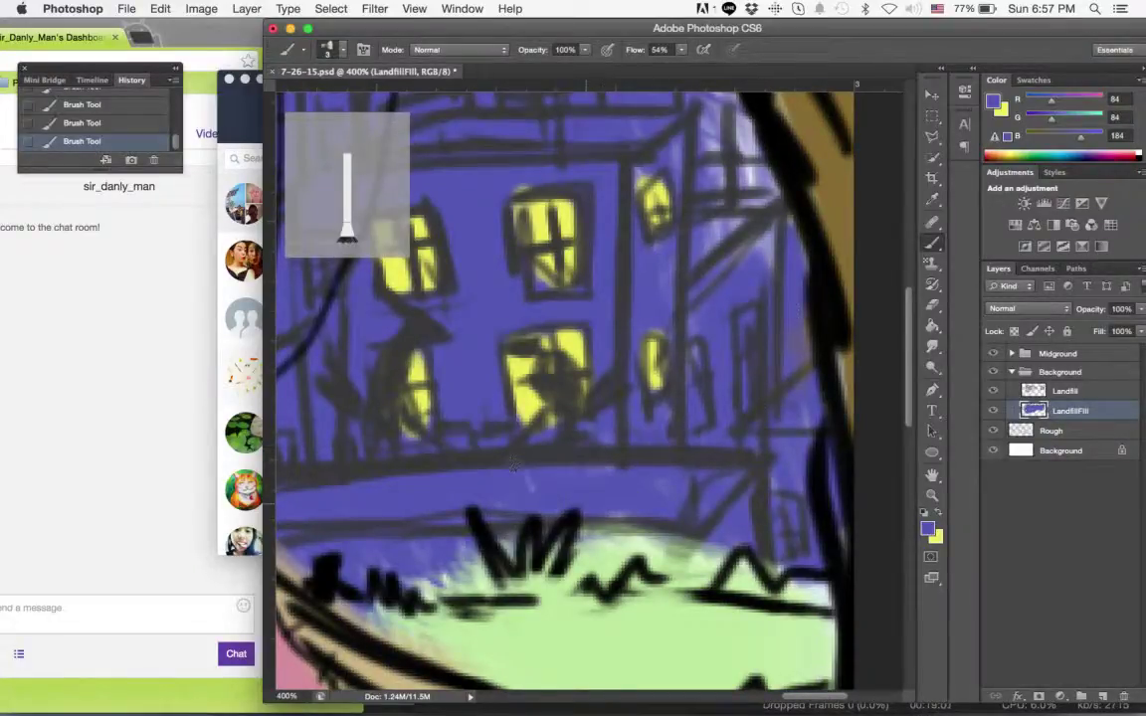
Switch back to yellow and paint the small window above the grass and the narrow windows beside the silhouette house.
{"action": "left_click", "coordinate": [939, 512]}
{"action": "right_click", "coordinate": [702, 503]}
{"action": "left_click", "coordinate": [829, 488]}
{"action": "left_click_drag", "start_coordinate": [790, 516], "coordinate": [780, 545]}
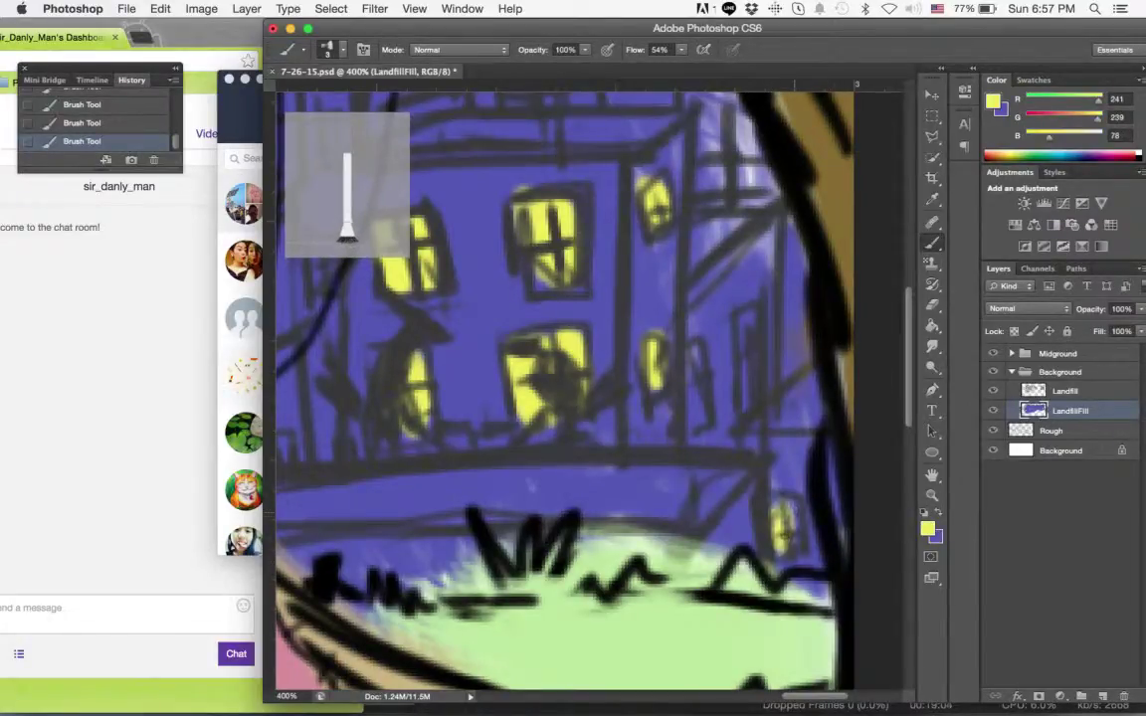
{"action": "mouse_move", "coordinate": [698, 350]}
{"action": "left_mouse_down"}
{"action": "mouse_move", "coordinate": [704, 418]}
{"action": "mouse_move", "coordinate": [712, 378]}
{"action": "left_mouse_up"}
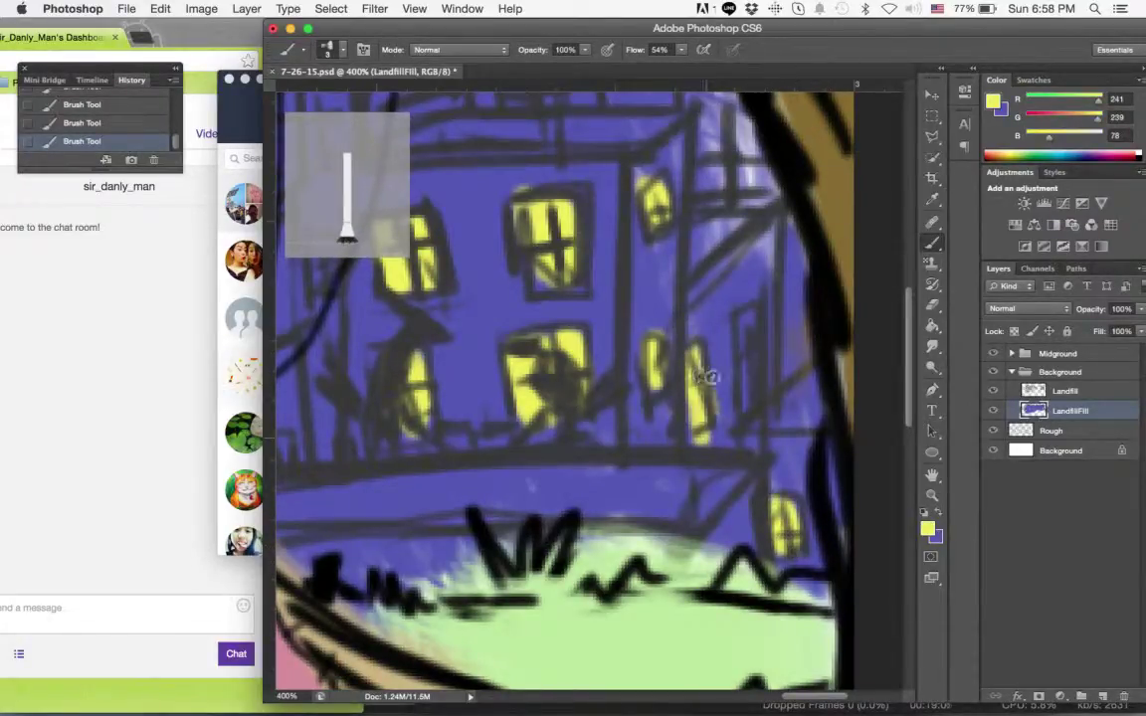
{"action": "mouse_move", "coordinate": [746, 321]}
{"action": "left_mouse_down"}
{"action": "mouse_move", "coordinate": [753, 403]}
{"action": "mouse_move", "coordinate": [749, 324]}
{"action": "left_mouse_up"}
Paint the large window against the brown trunk and the wide window on the building below the red balloon yellow.
{"action": "key", "text": "space"}
{"action": "left_click_drag", "start_coordinate": [742, 278], "coordinate": [738, 522]}
{"action": "mouse_move", "coordinate": [695, 360]}
{"action": "left_mouse_down"}
{"action": "mouse_move", "coordinate": [731, 419]}
{"action": "mouse_move", "coordinate": [746, 485]}
{"action": "left_mouse_up"}
{"action": "left_click_drag", "start_coordinate": [753, 419], "coordinate": [792, 485]}
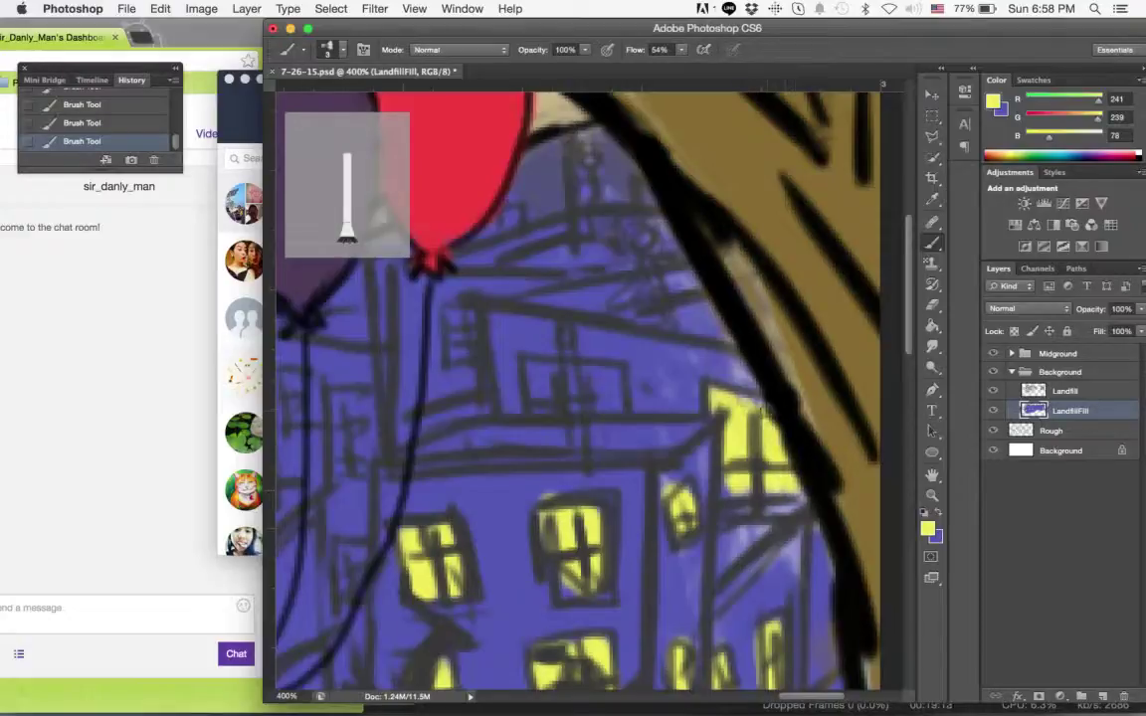
{"action": "mouse_move", "coordinate": [530, 366]}
{"action": "left_mouse_down"}
{"action": "mouse_move", "coordinate": [558, 396]}
{"action": "mouse_move", "coordinate": [597, 400]}
{"action": "left_mouse_up"}
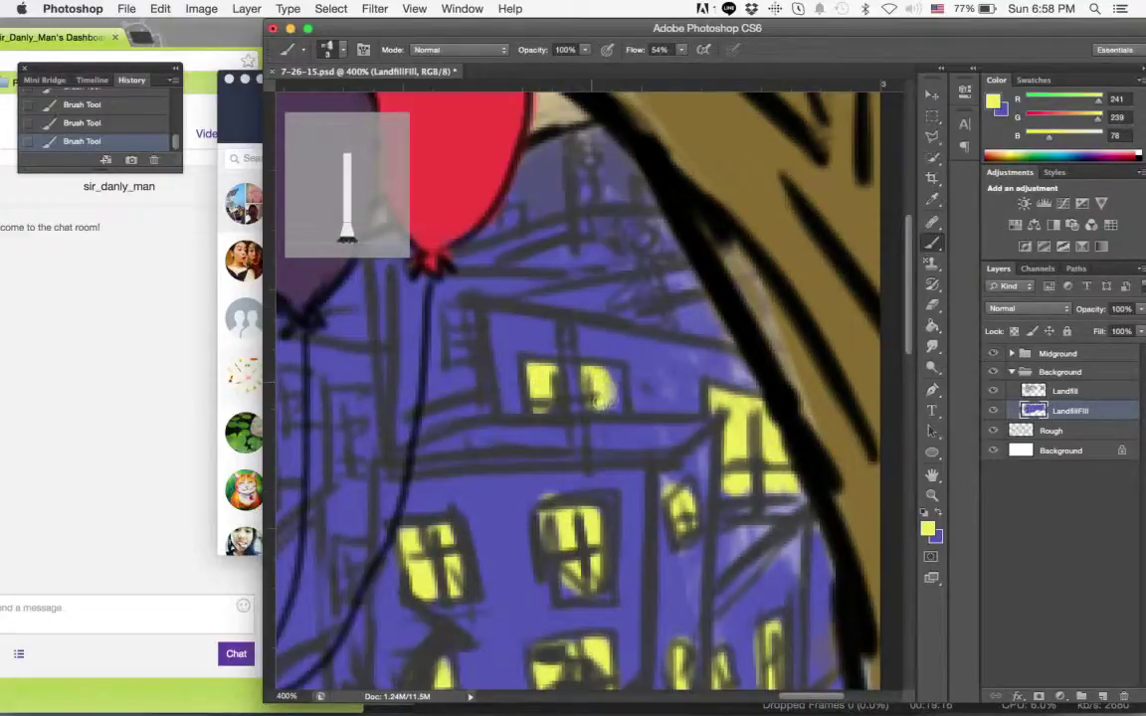
Paint yellow windows on the buildings around the two balloon strings, including the small one below the red balloon.
{"action": "scroll", "coordinate": [533, 310], "scroll_direction": "left", "scroll_amount": 6}
{"action": "scroll", "coordinate": [533, 311], "scroll_direction": "up", "scroll_amount": 2}
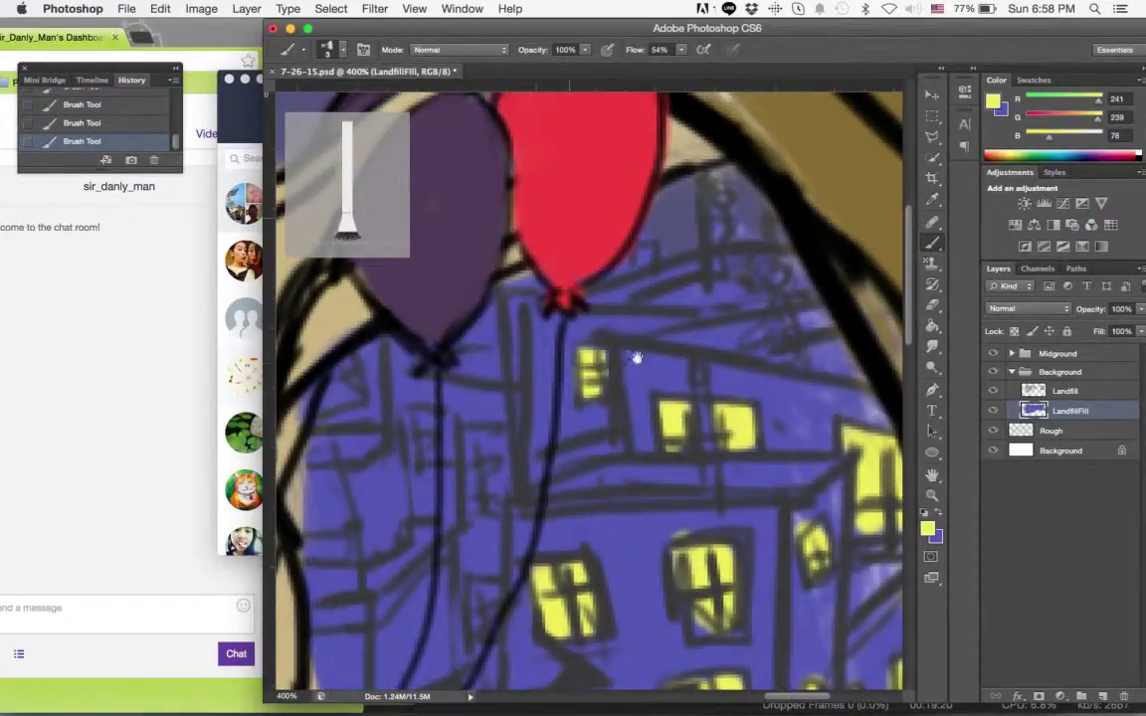
{"action": "scroll", "coordinate": [635, 358], "scroll_direction": "left", "scroll_amount": 5}
{"action": "scroll", "coordinate": [634, 358], "scroll_direction": "down", "scroll_amount": 4}
{"action": "mouse_move", "coordinate": [593, 374]}
{"action": "left_mouse_down"}
{"action": "mouse_move", "coordinate": [599, 404]}
{"action": "mouse_move", "coordinate": [598, 363]}
{"action": "left_mouse_up"}
{"action": "left_click_drag", "start_coordinate": [524, 323], "coordinate": [531, 371]}
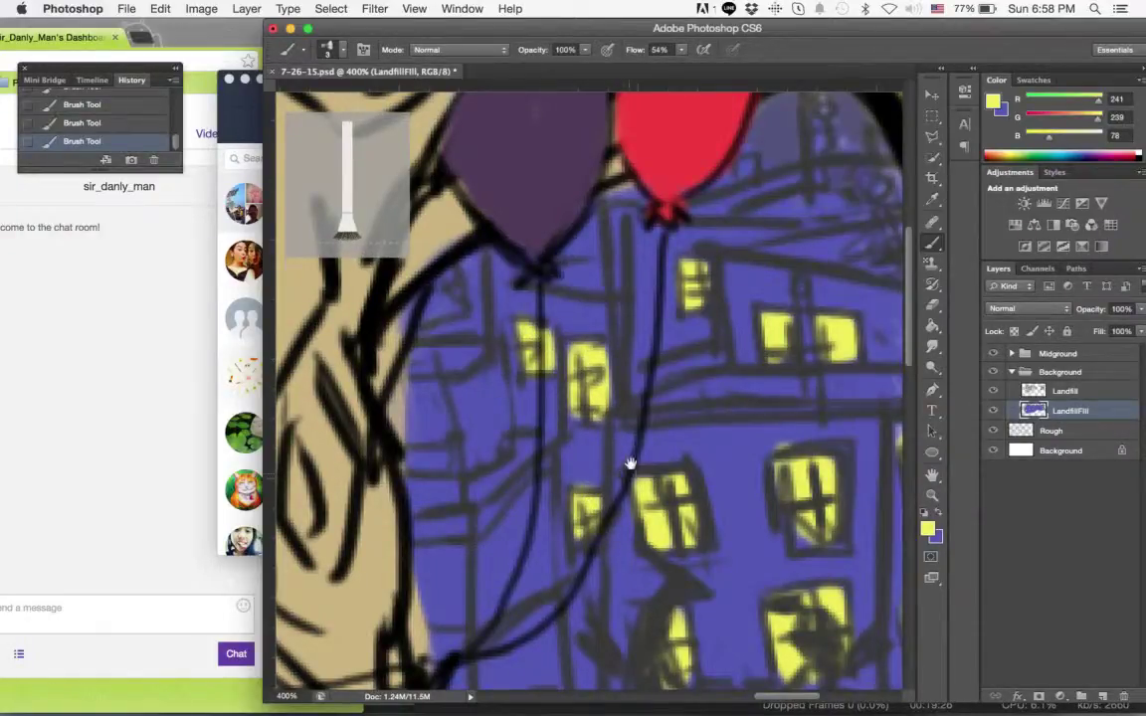
Paint the window tucked beside the purple balloon and the one next to the central tree yellow.
{"action": "mouse_move", "coordinate": [630, 464]}
{"action": "left_mouse_down"}
{"action": "mouse_move", "coordinate": [632, 328]}
{"action": "mouse_move", "coordinate": [734, 351]}
{"action": "mouse_move", "coordinate": [685, 552]}
{"action": "mouse_move", "coordinate": [667, 332]}
{"action": "mouse_move", "coordinate": [606, 538]}
{"action": "mouse_move", "coordinate": [623, 400]}
{"action": "mouse_move", "coordinate": [637, 567]}
{"action": "left_mouse_up"}
{"action": "left_click_drag", "start_coordinate": [666, 330], "coordinate": [684, 323]}
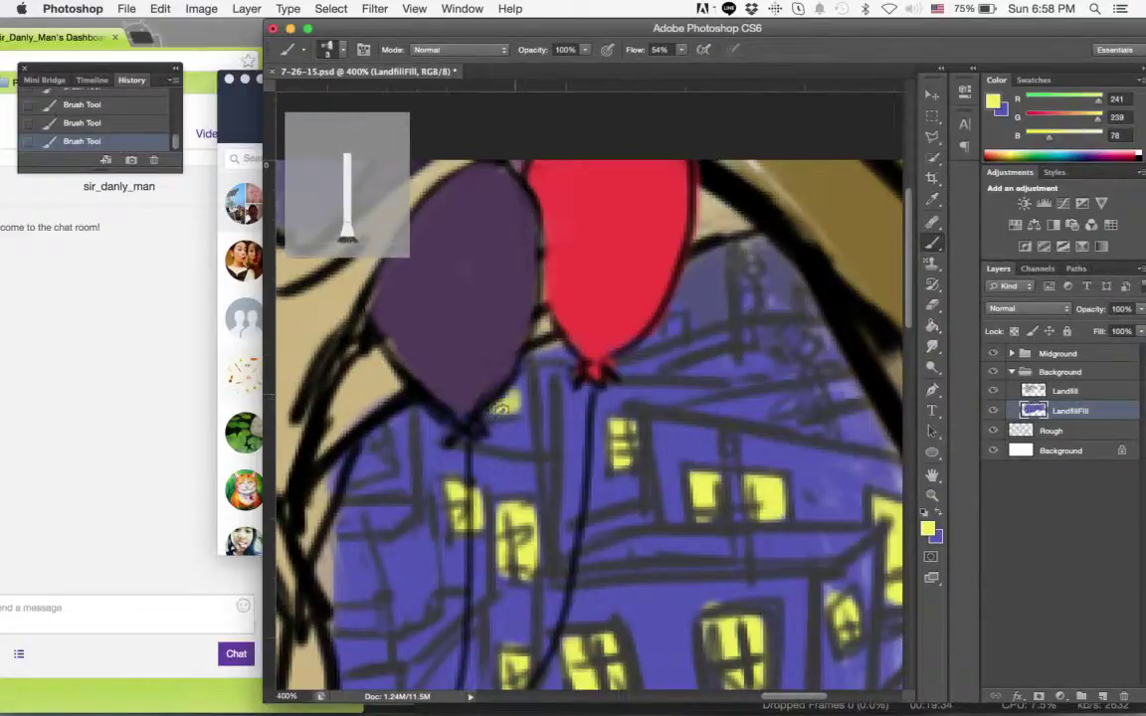
{"action": "left_click_drag", "start_coordinate": [539, 432], "coordinate": [629, 412]}
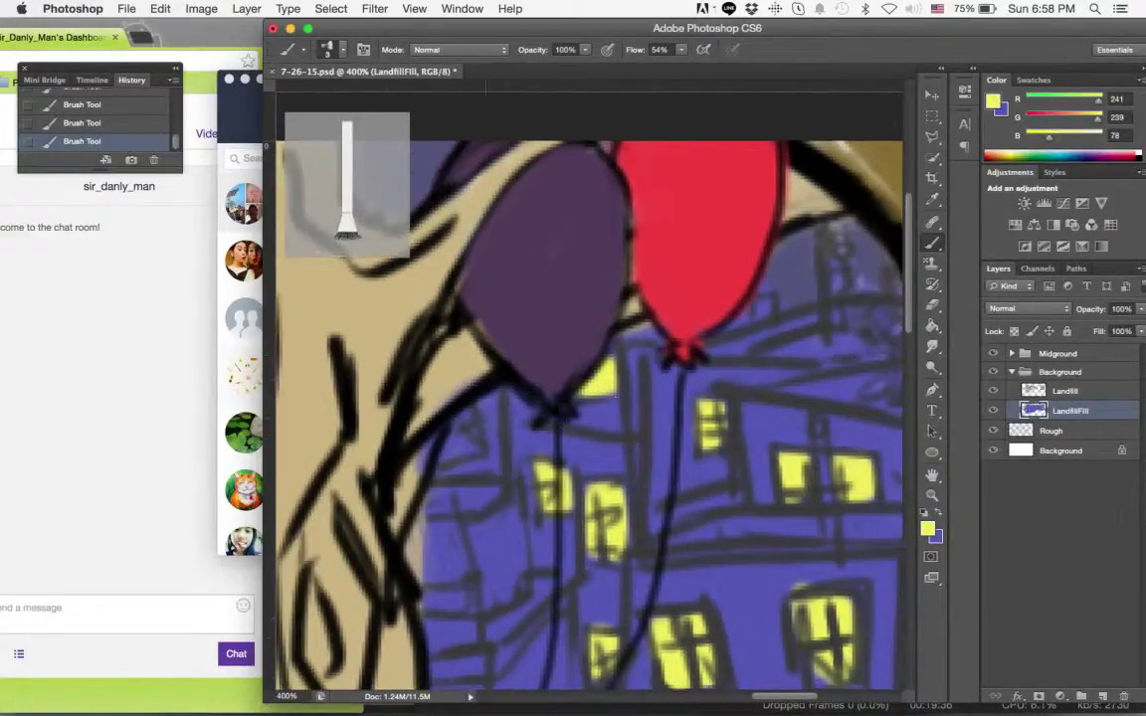
{"action": "left_click_drag", "start_coordinate": [446, 465], "coordinate": [463, 442]}
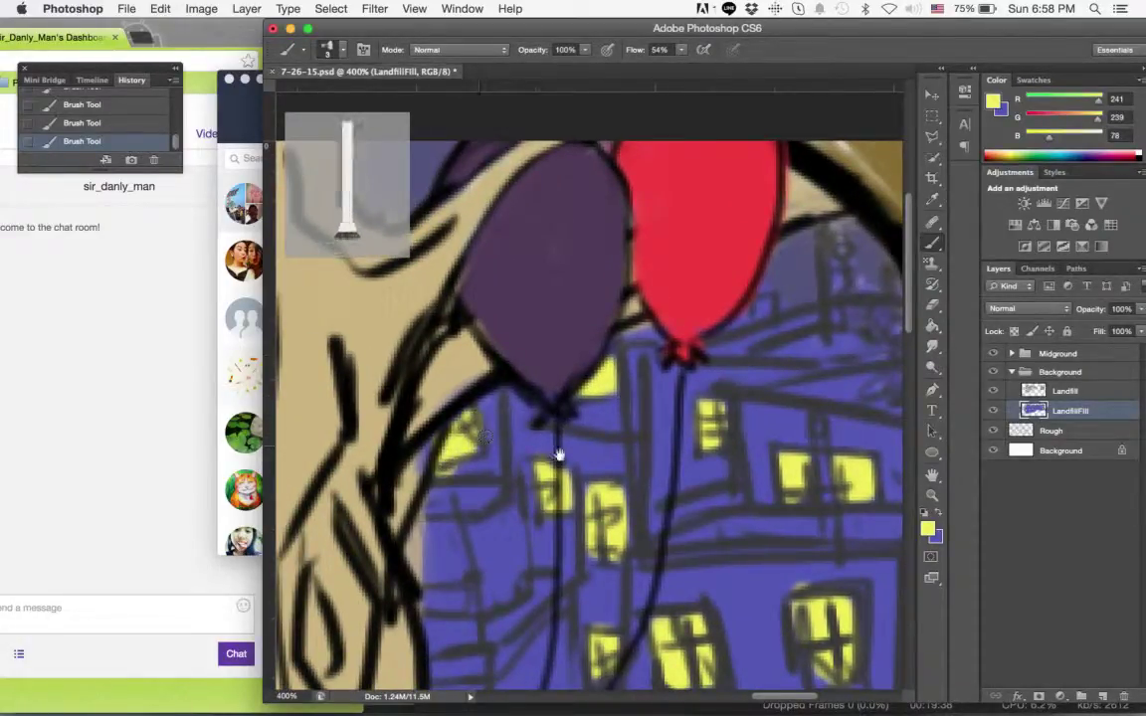
Paint the window between the orange character and the central tree trunk yellow.
{"action": "left_click_drag", "start_coordinate": [576, 446], "coordinate": [747, 274]}
{"action": "left_click_drag", "start_coordinate": [428, 480], "coordinate": [879, 393]}
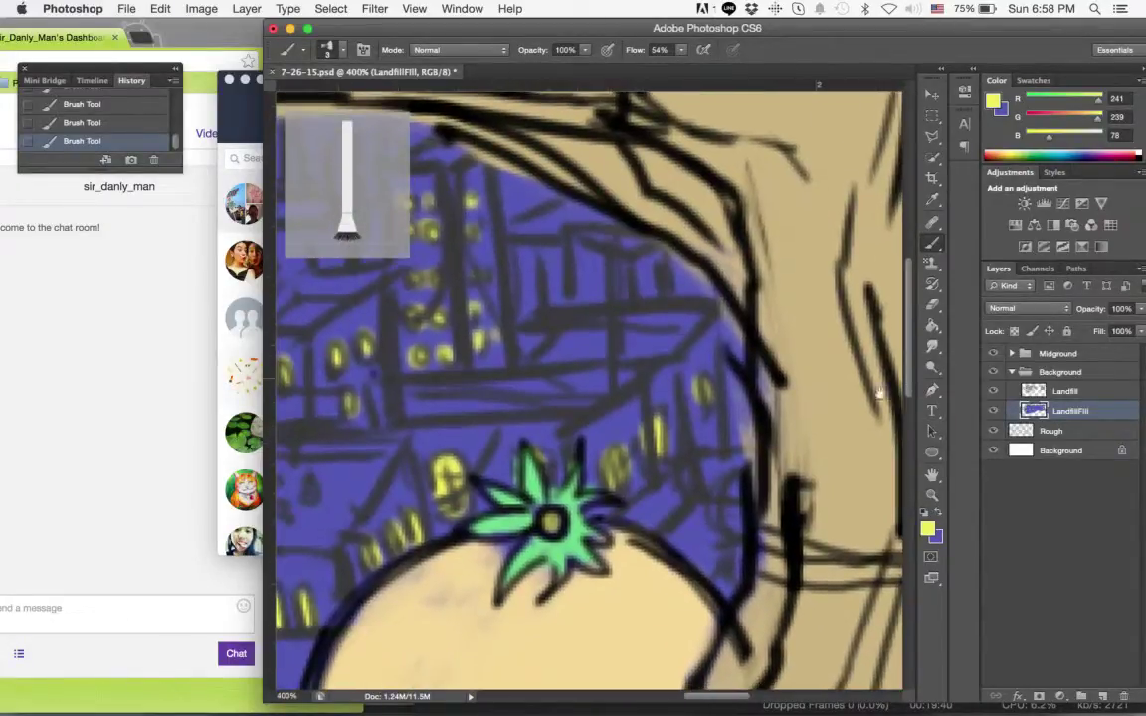
{"action": "mouse_move", "coordinate": [727, 508]}
{"action": "left_mouse_down"}
{"action": "mouse_move", "coordinate": [748, 536]}
{"action": "mouse_move", "coordinate": [734, 502]}
{"action": "left_mouse_up"}
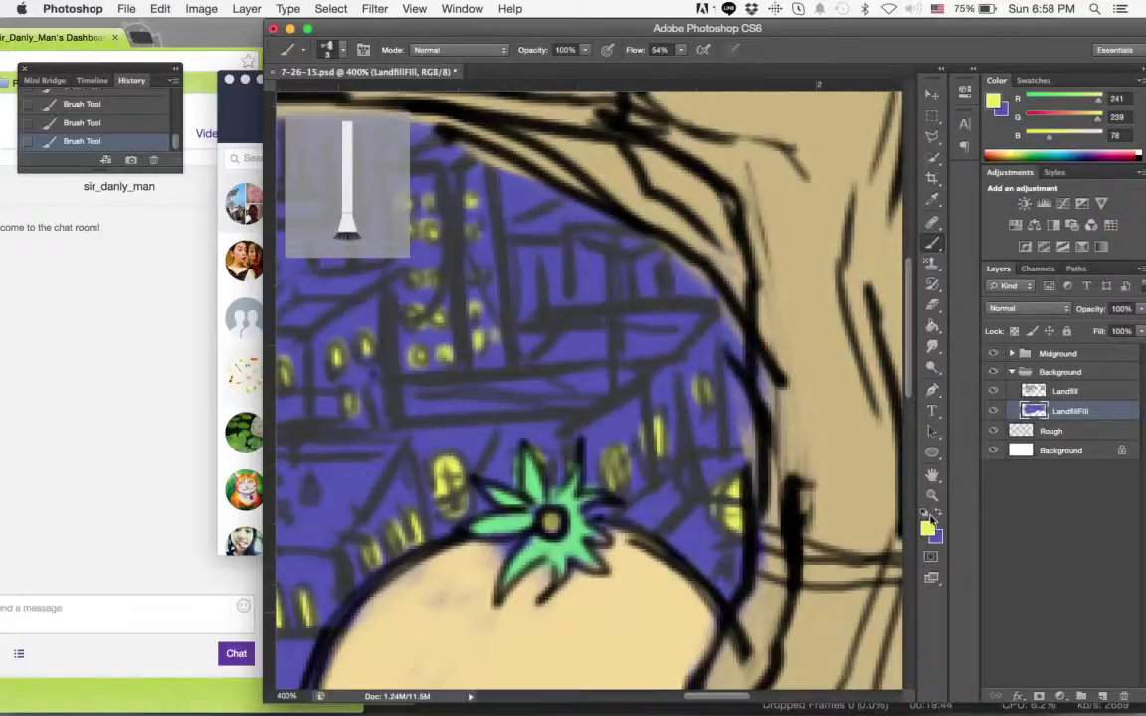
Paint two small windows on the pointed building above the white character and the slanted window beside it yellow.
{"action": "left_click", "coordinate": [932, 496]}
{"action": "left_click", "coordinate": [716, 412]}
{"action": "left_click", "coordinate": [716, 411]}
{"action": "left_click", "coordinate": [716, 412]}
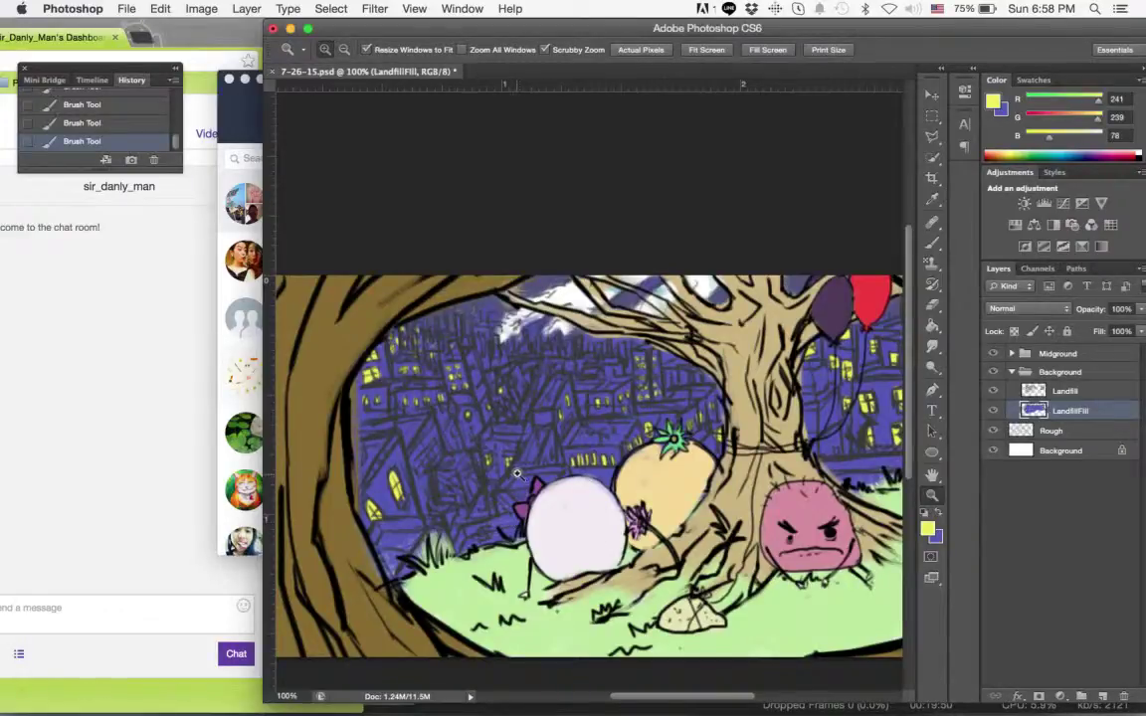
{"action": "left_click", "coordinate": [520, 478]}
{"action": "left_click", "coordinate": [519, 478]}
{"action": "left_click", "coordinate": [520, 477]}
{"action": "left_click", "coordinate": [519, 477]}
{"action": "left_click", "coordinate": [938, 250]}
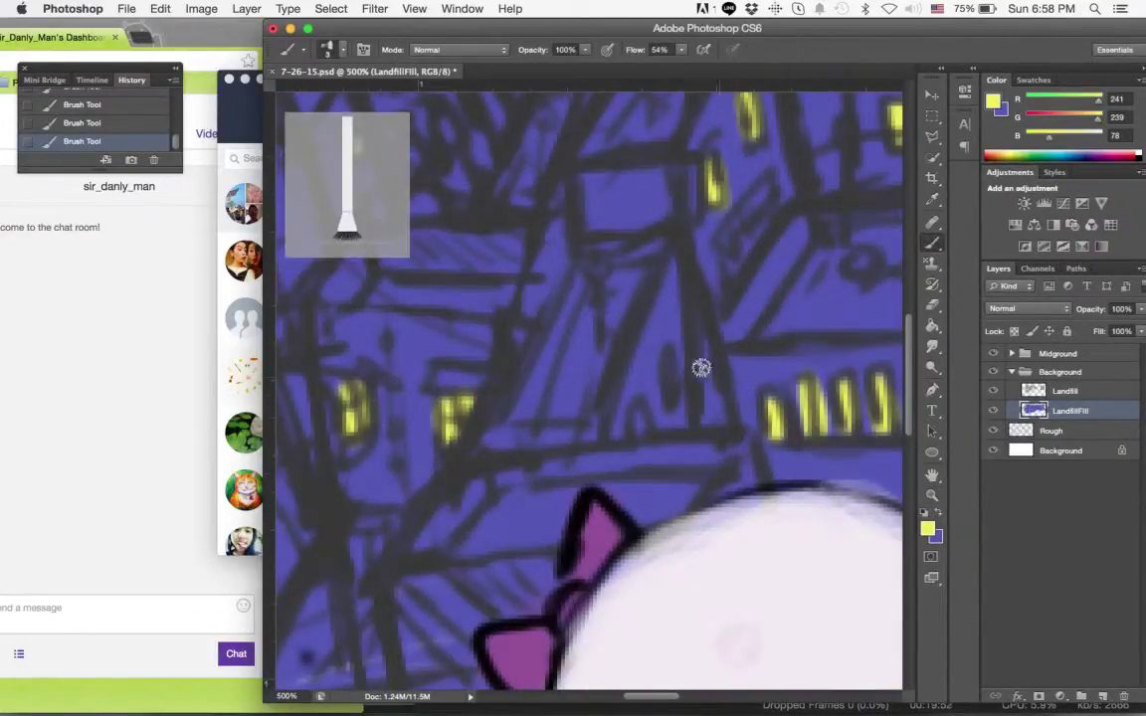
{"action": "left_click_drag", "start_coordinate": [642, 417], "coordinate": [640, 425]}
{"action": "left_click_drag", "start_coordinate": [679, 388], "coordinate": [670, 353]}
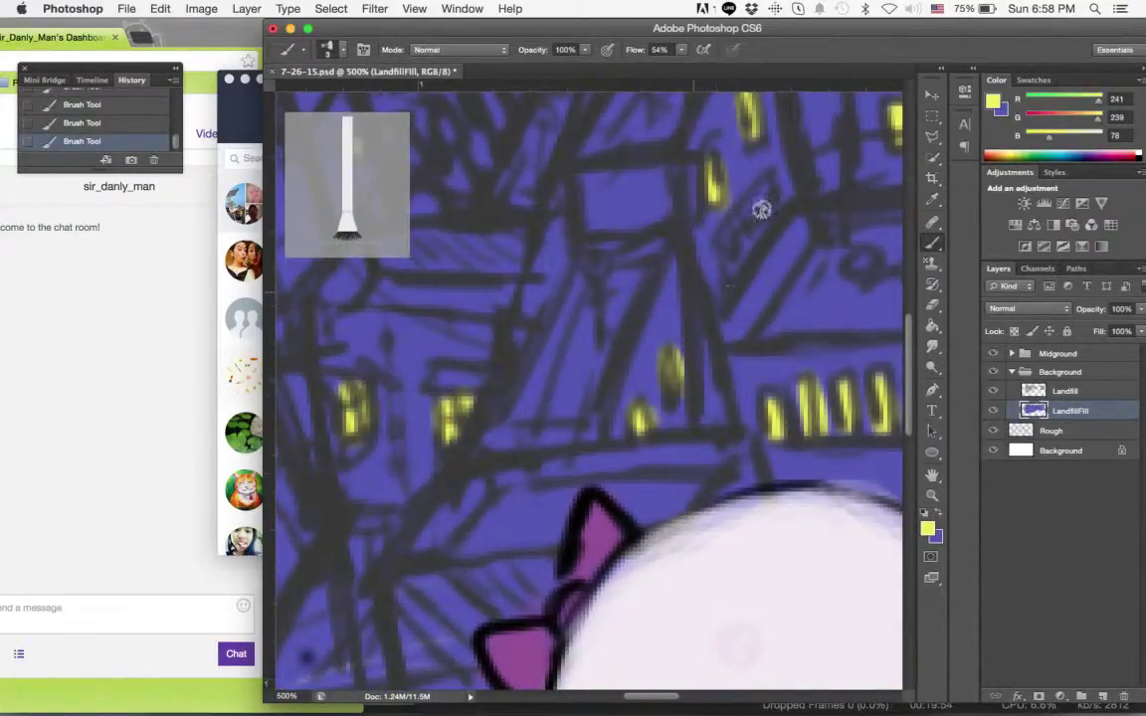
{"action": "left_click_drag", "start_coordinate": [760, 206], "coordinate": [737, 255]}
Paint the long slanted roof window and the two small windows on the neighbouring building yellow, near the tall arched window.
{"action": "scroll", "coordinate": [597, 378], "scroll_direction": "down", "scroll_amount": 5}
{"action": "scroll", "coordinate": [597, 378], "scroll_direction": "left", "scroll_amount": 2}
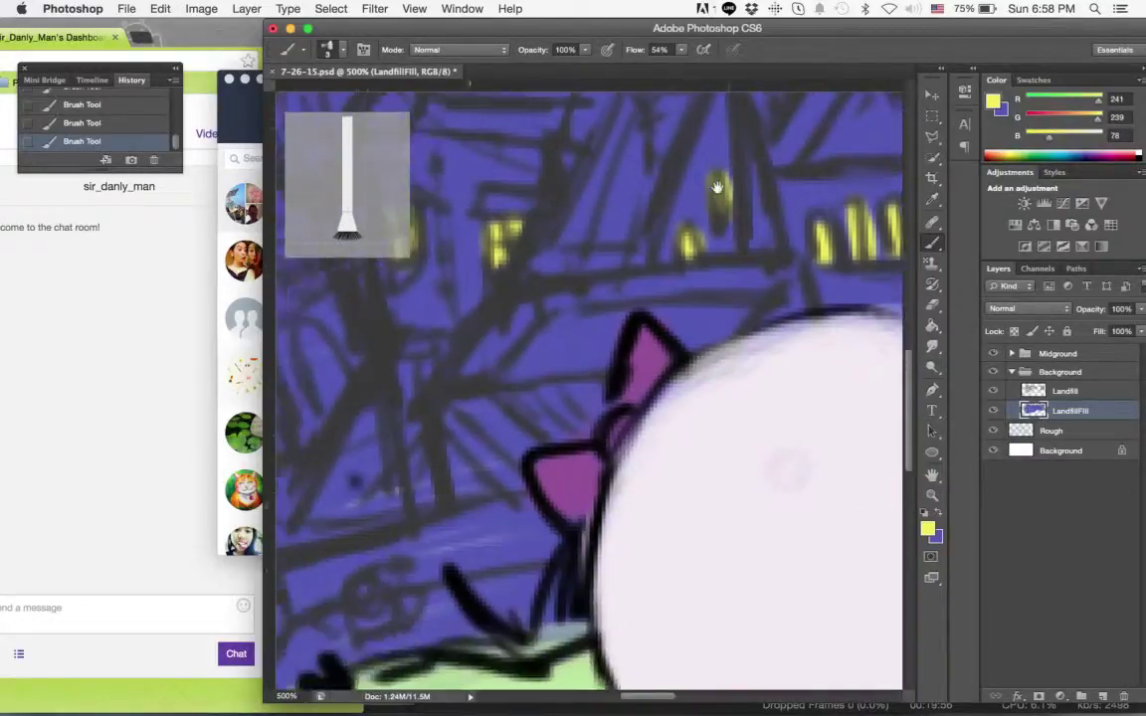
{"action": "scroll", "coordinate": [538, 400], "scroll_direction": "left", "scroll_amount": 3}
{"action": "scroll", "coordinate": [538, 400], "scroll_direction": "up", "scroll_amount": 1}
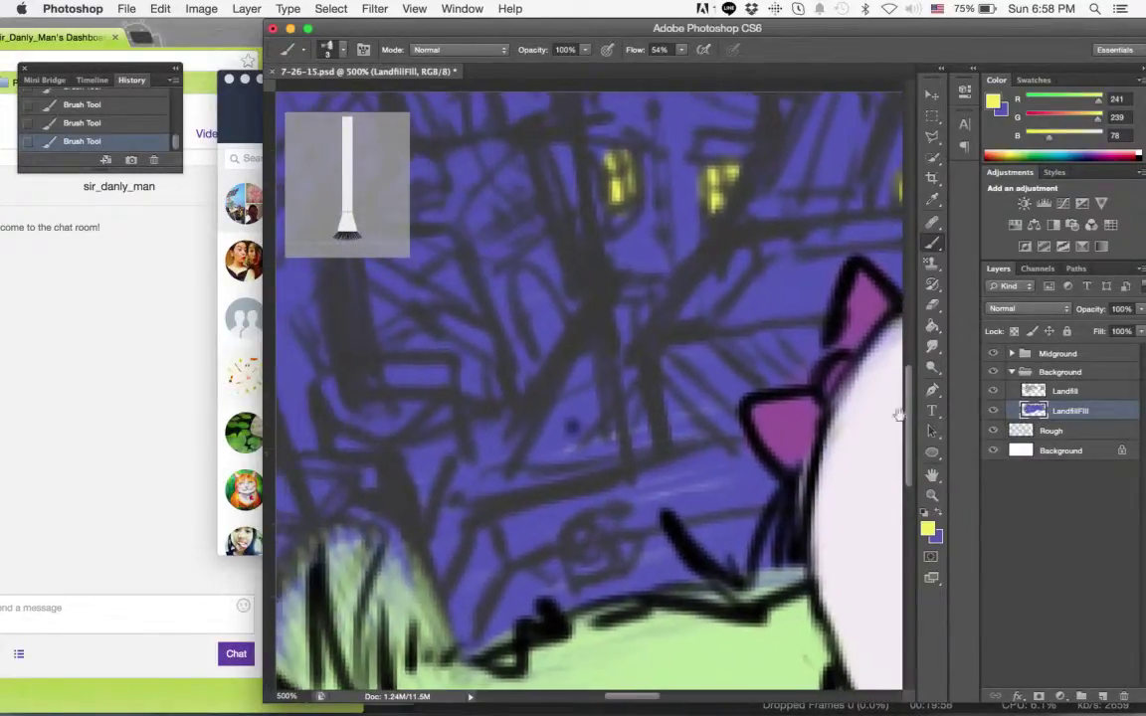
{"action": "key", "text": "z"}
{"action": "left_click_drag", "start_coordinate": [769, 394], "coordinate": [922, 236]}
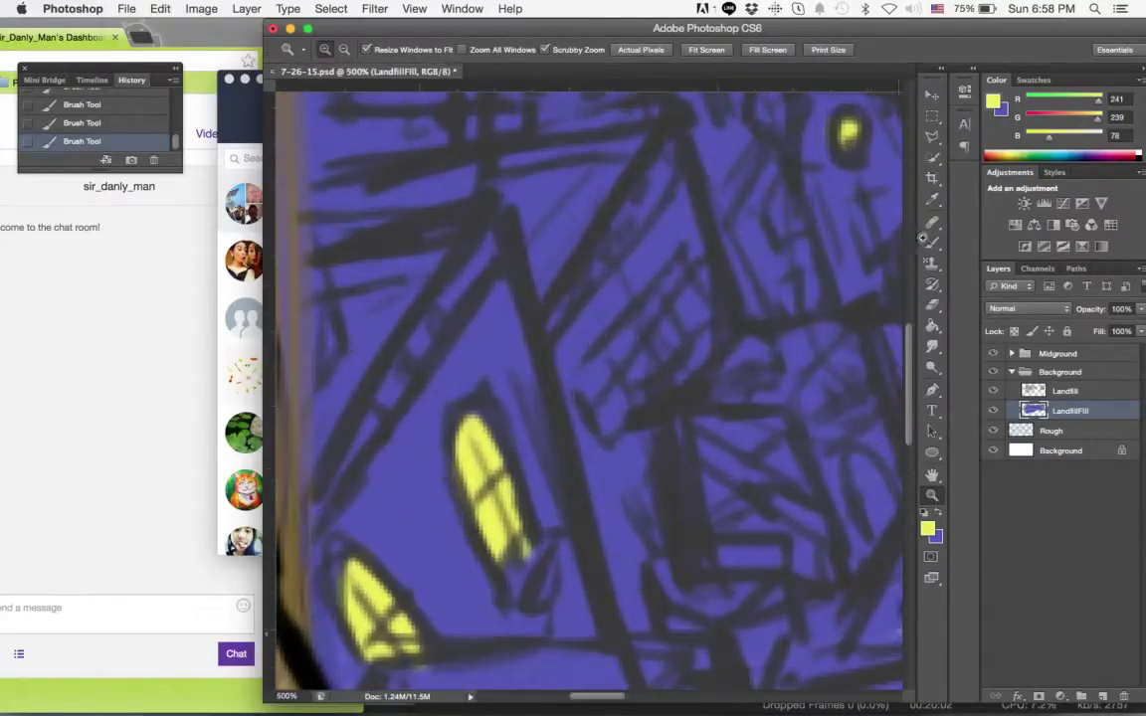
{"action": "left_click", "coordinate": [932, 243]}
{"action": "mouse_move", "coordinate": [660, 335]}
{"action": "left_mouse_down"}
{"action": "mouse_move", "coordinate": [669, 296]}
{"action": "mouse_move", "coordinate": [647, 338]}
{"action": "left_mouse_up"}
{"action": "mouse_move", "coordinate": [686, 293]}
{"action": "left_mouse_down"}
{"action": "mouse_move", "coordinate": [604, 438]}
{"action": "mouse_move", "coordinate": [602, 408]}
{"action": "mouse_move", "coordinate": [666, 289]}
{"action": "left_mouse_up"}
{"action": "left_click_drag", "start_coordinate": [783, 212], "coordinate": [812, 301]}
Paint a pair of small yellow windows on the distant tower beside the white cloud.
{"action": "left_click", "coordinate": [933, 495]}
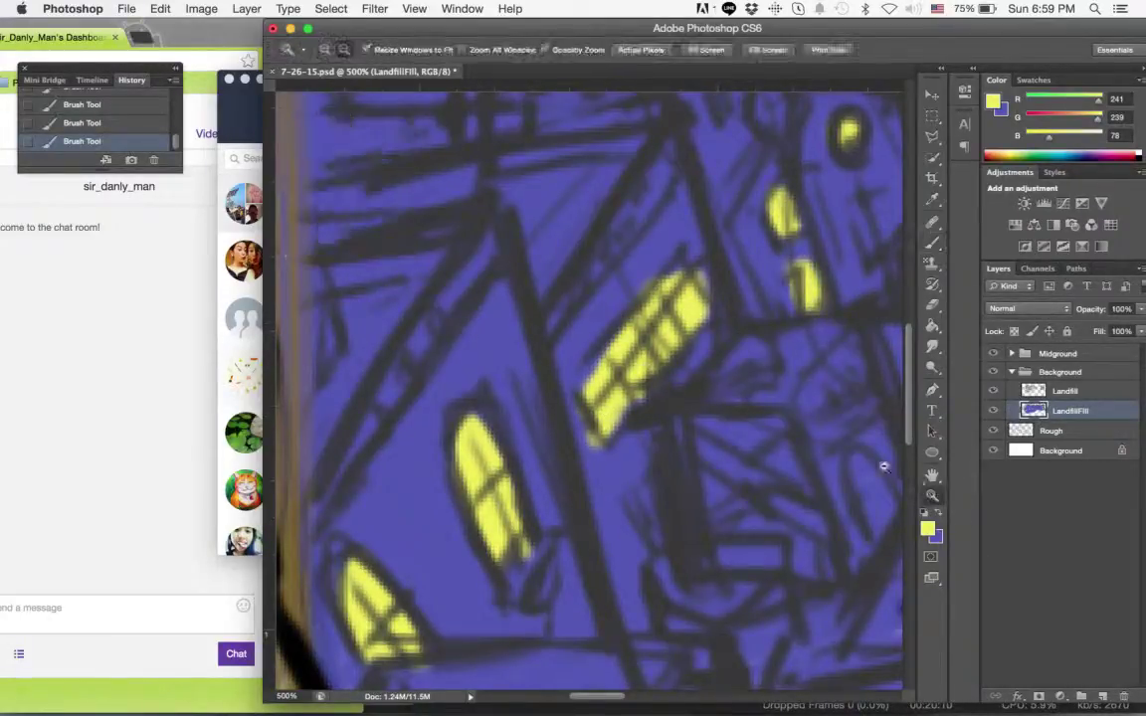
{"action": "left_click", "coordinate": [841, 427]}
{"action": "left_click", "coordinate": [840, 426]}
{"action": "left_click", "coordinate": [841, 418]}
{"action": "left_click_drag", "start_coordinate": [847, 366], "coordinate": [656, 448]}
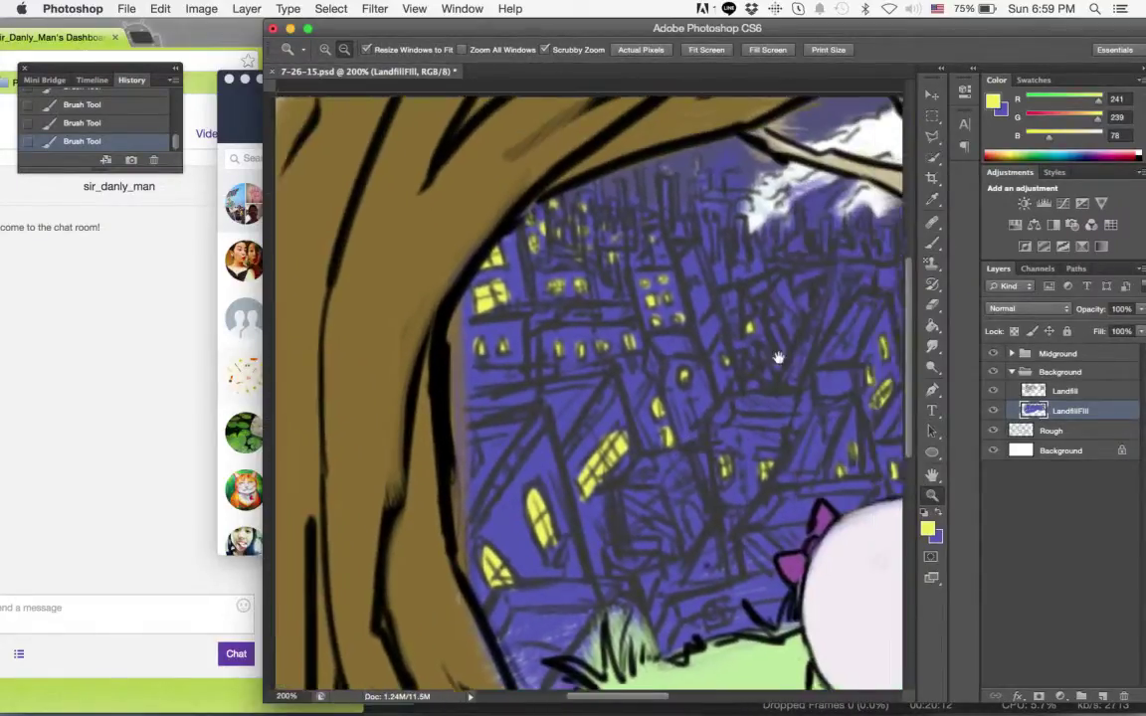
{"action": "left_click", "coordinate": [863, 260]}
{"action": "left_click", "coordinate": [630, 179]}
{"action": "left_click_drag", "start_coordinate": [630, 179], "coordinate": [864, 235]}
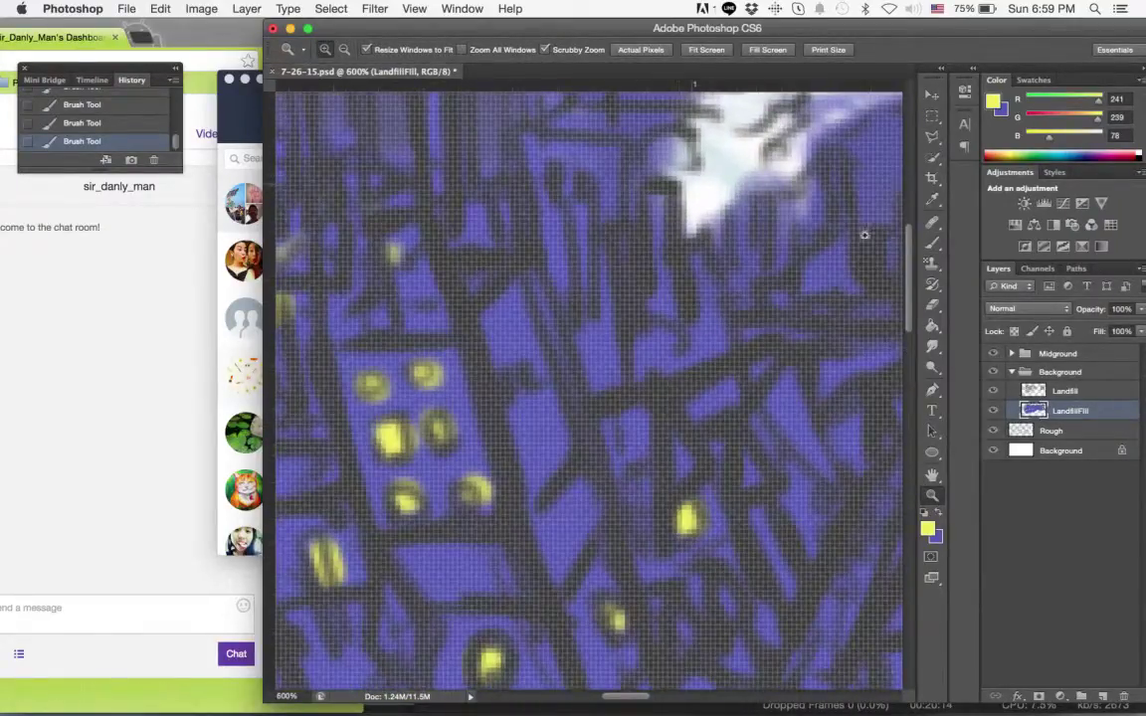
{"action": "left_click", "coordinate": [933, 244]}
{"action": "left_click", "coordinate": [545, 179]}
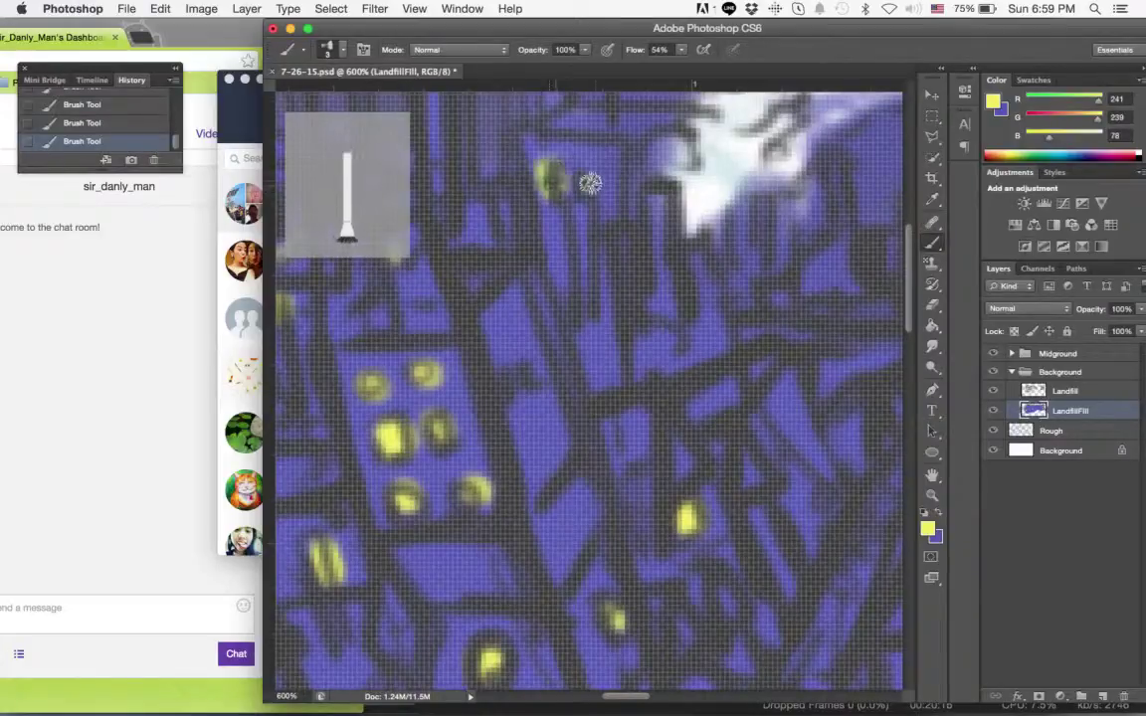
{"action": "left_click", "coordinate": [588, 181]}
Paint small yellow windows on two distant towers on the skyline just beneath the long overhanging branch.
{"action": "key", "text": "z"}
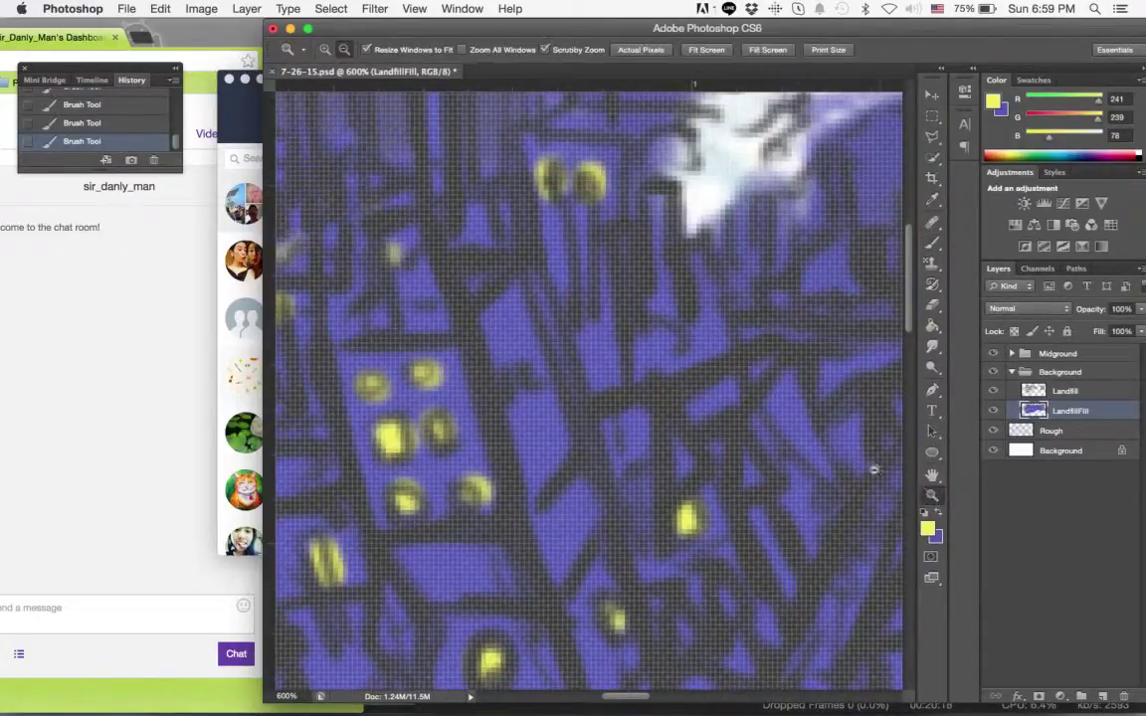
{"action": "left_click", "coordinate": [838, 438], "text": "alt"}
{"action": "left_click", "coordinate": [840, 437], "text": "alt"}
{"action": "left_click", "coordinate": [844, 429], "text": "alt"}
{"action": "left_click", "coordinate": [842, 427], "text": "alt"}
{"action": "left_click_drag", "start_coordinate": [812, 420], "coordinate": [609, 384]}
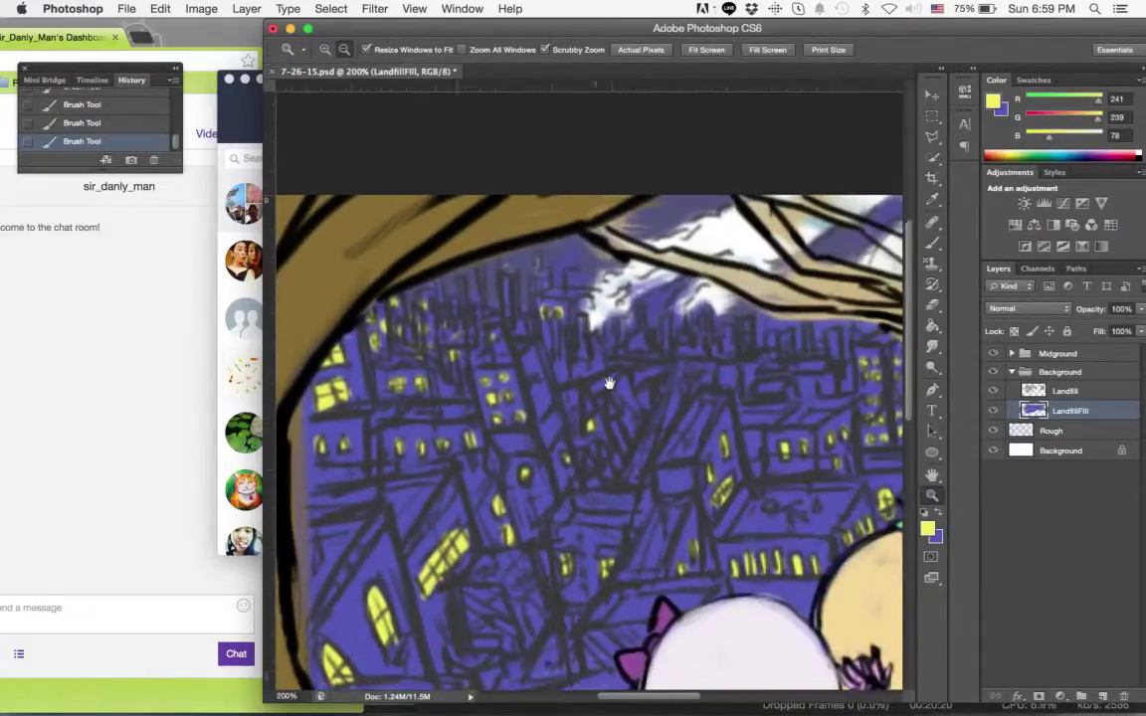
{"action": "left_click_drag", "start_coordinate": [684, 360], "coordinate": [652, 304]}
{"action": "left_click", "coordinate": [727, 304]}
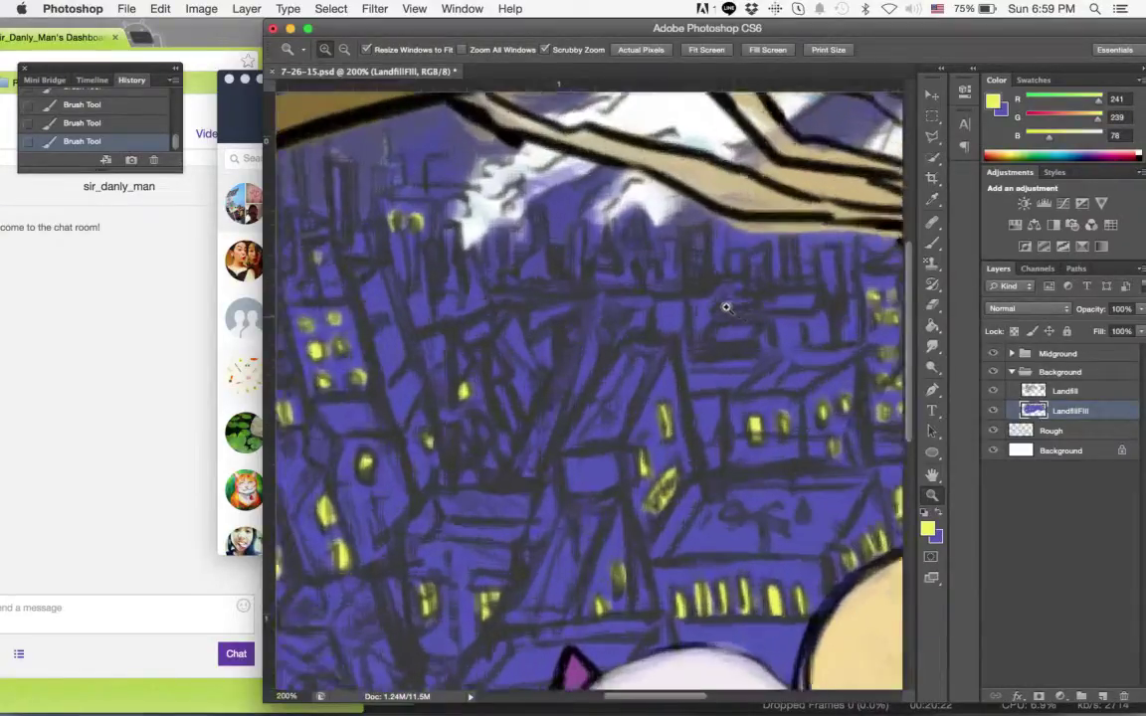
{"action": "left_click", "coordinate": [712, 307]}
{"action": "left_click", "coordinate": [711, 307]}
{"action": "left_click", "coordinate": [712, 307]}
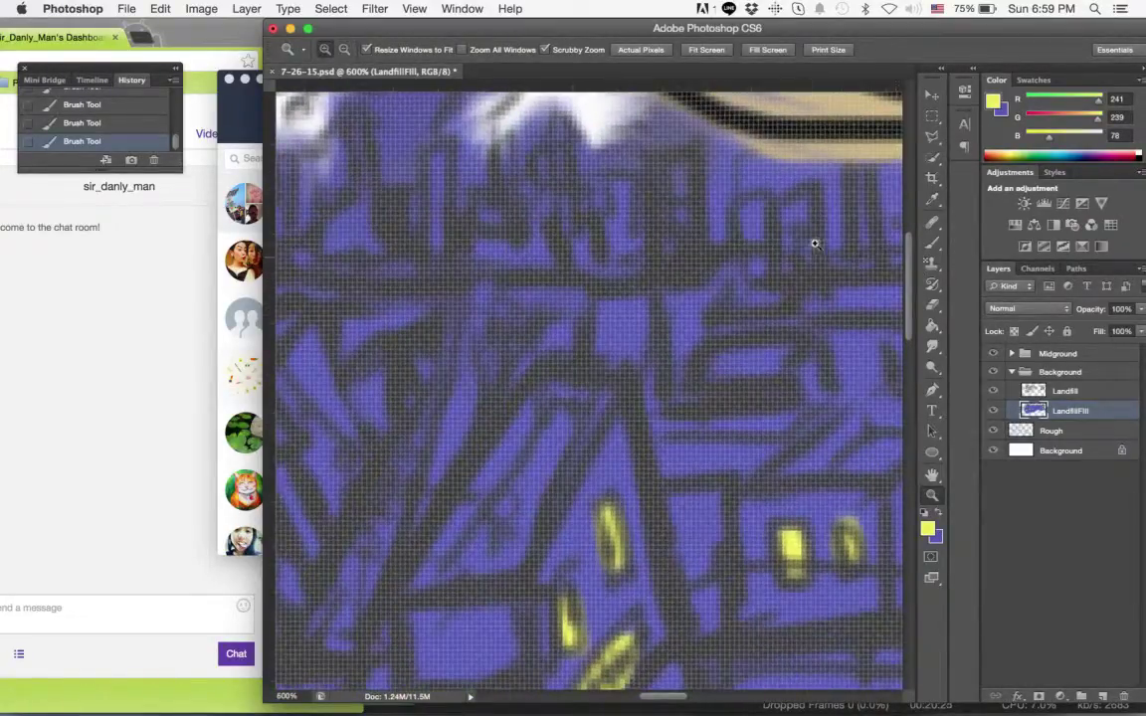
{"action": "left_click", "coordinate": [814, 242]}
{"action": "key", "text": "b"}
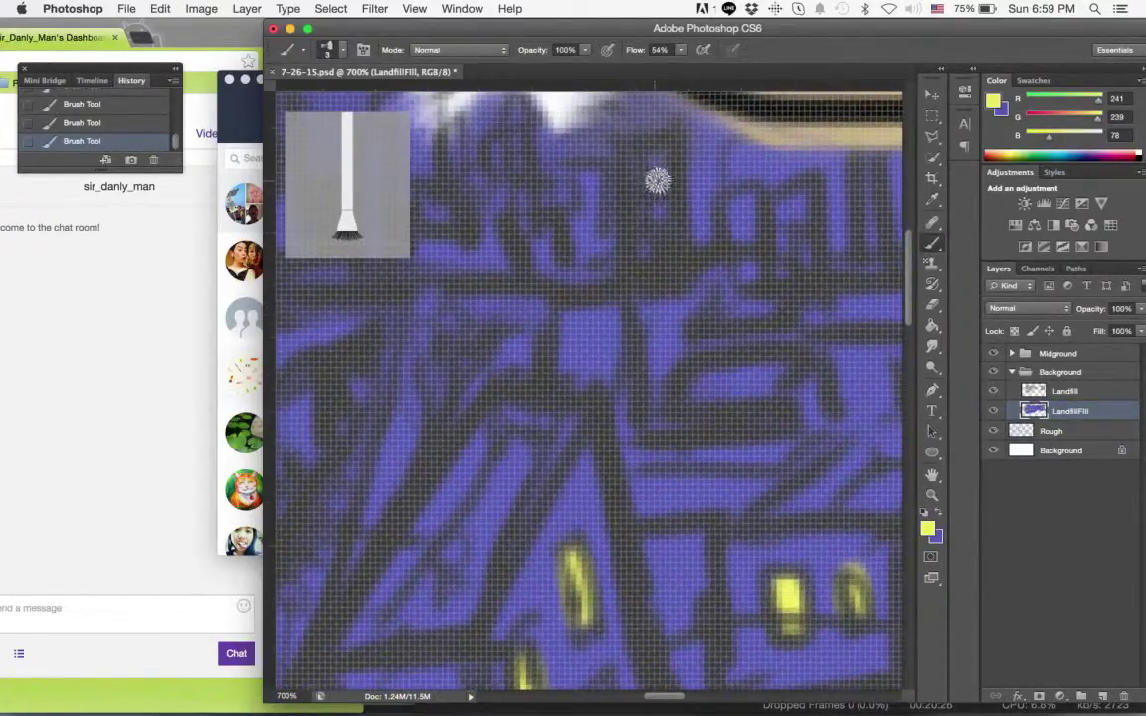
{"action": "left_click", "coordinate": [654, 174]}
{"action": "left_click", "coordinate": [786, 220]}
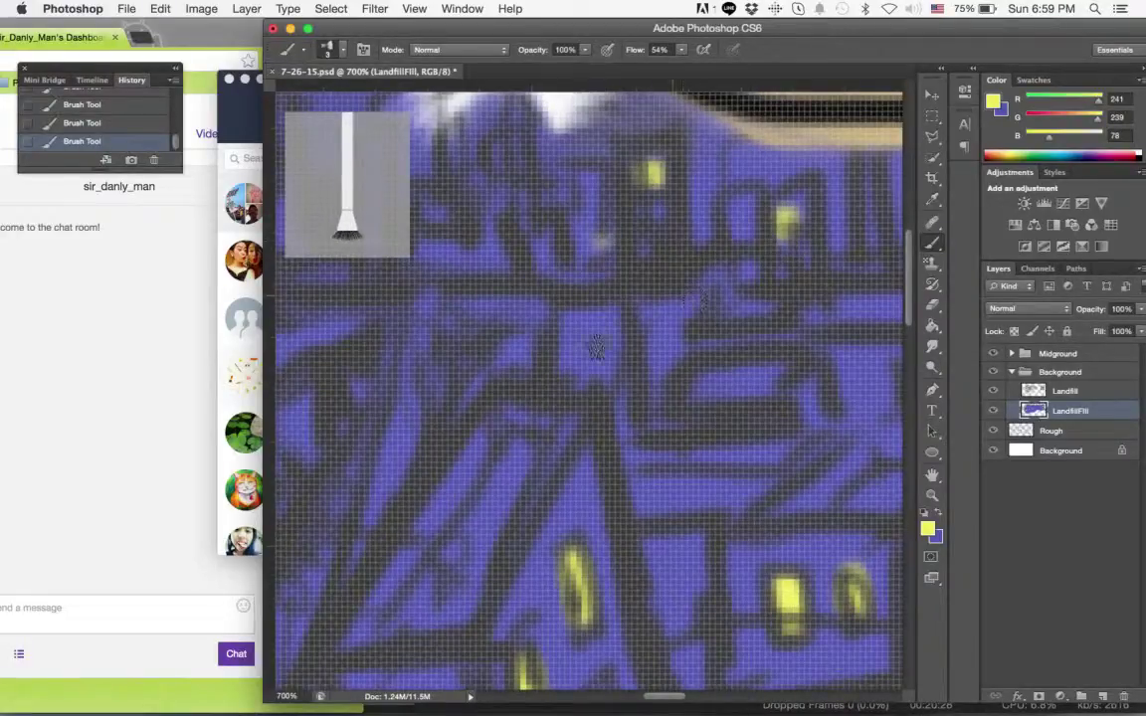
Paint more small yellow windows on the skyline towers and rooftops between the tall lit tower and the white clouds.
{"action": "scroll", "coordinate": [657, 318], "scroll_direction": "right", "scroll_amount": 5}
{"action": "scroll", "coordinate": [657, 317], "scroll_direction": "up", "scroll_amount": 2}
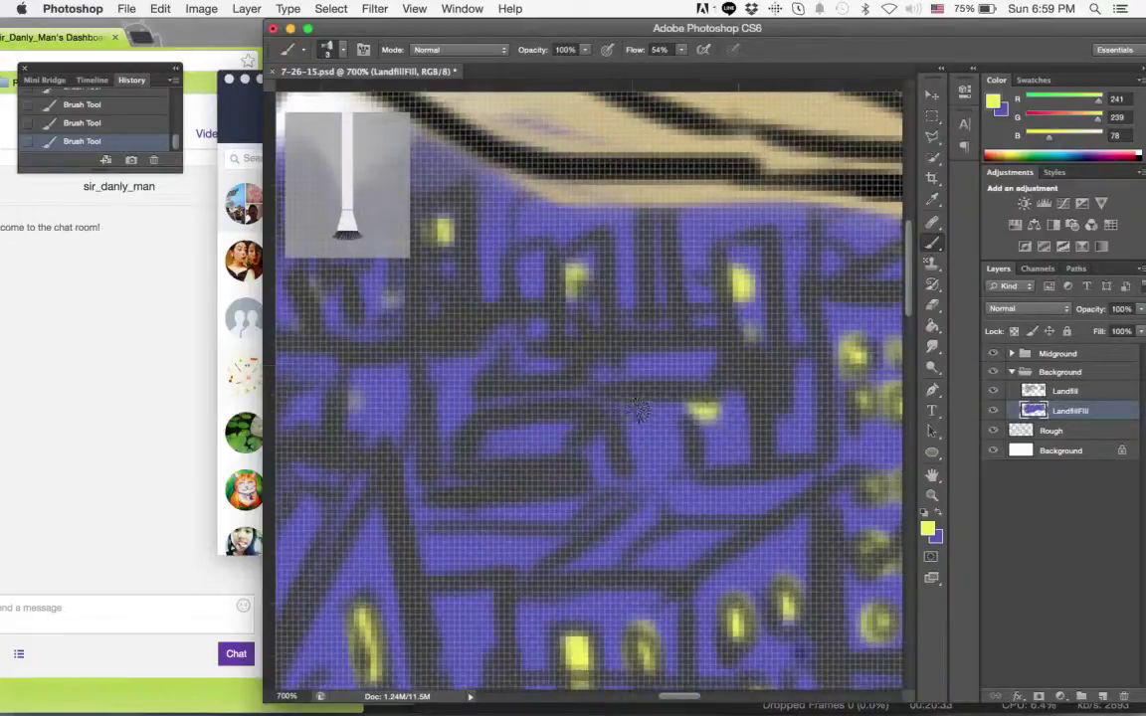
{"action": "left_click_drag", "start_coordinate": [593, 354], "coordinate": [867, 480]}
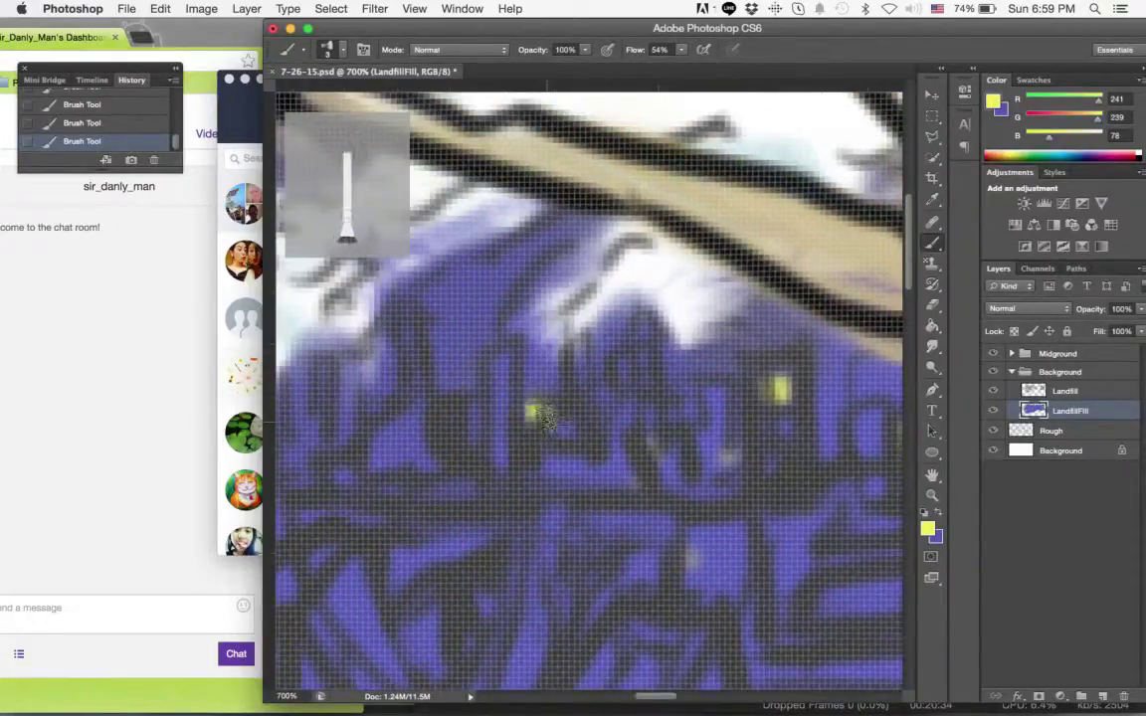
{"action": "scroll", "coordinate": [503, 395], "scroll_direction": "down", "scroll_amount": 5}
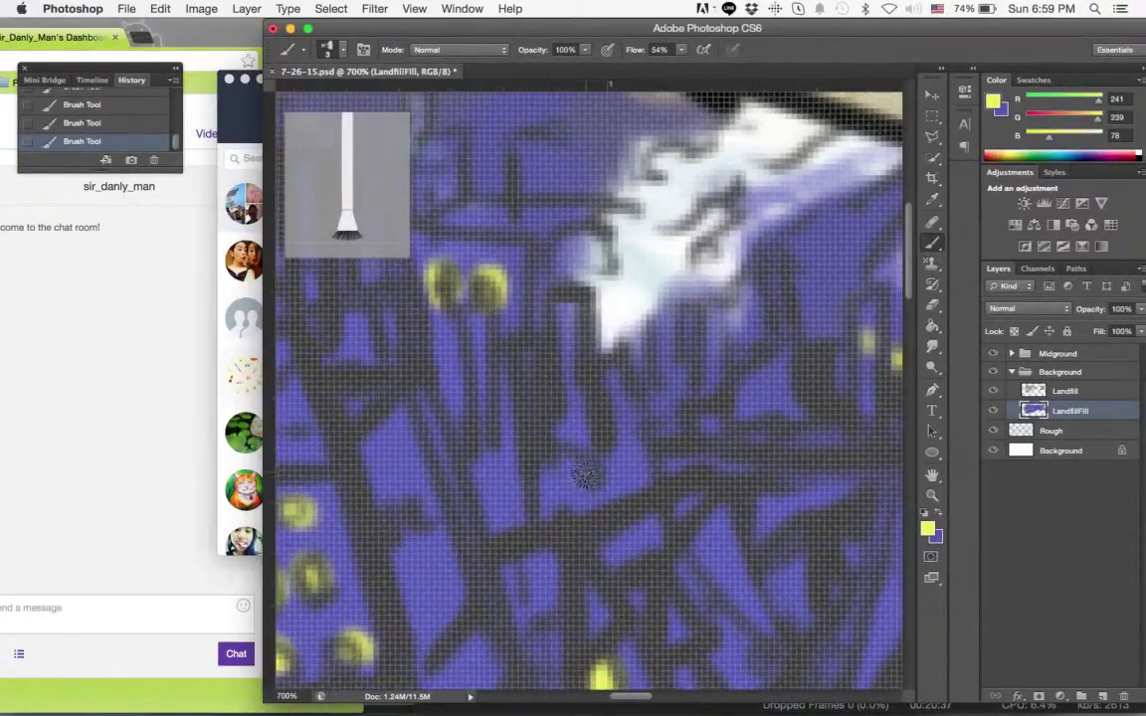
Examine the whole illustration and the lit city behind the characters to judge how the yellow windows are spread.
{"action": "left_click", "coordinate": [932, 495]}
{"action": "left_click", "coordinate": [819, 451]}
{"action": "left_click", "coordinate": [815, 463]}
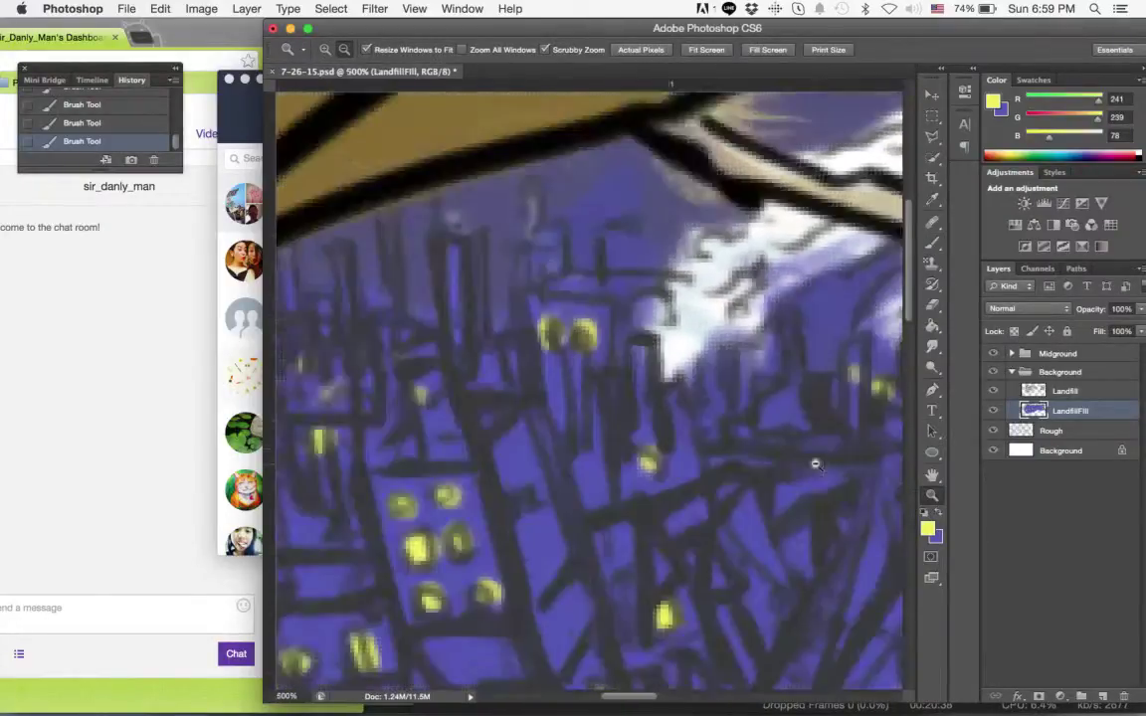
{"action": "left_click", "coordinate": [815, 473]}
{"action": "left_click", "coordinate": [814, 474]}
{"action": "left_click", "coordinate": [804, 480]}
{"action": "left_click", "coordinate": [802, 481]}
{"action": "left_click_drag", "start_coordinate": [790, 484], "coordinate": [672, 421]}
{"action": "left_click", "coordinate": [700, 427], "text": "alt"}
{"action": "left_click", "coordinate": [691, 415], "text": "alt"}
{"action": "left_click", "coordinate": [703, 422]}
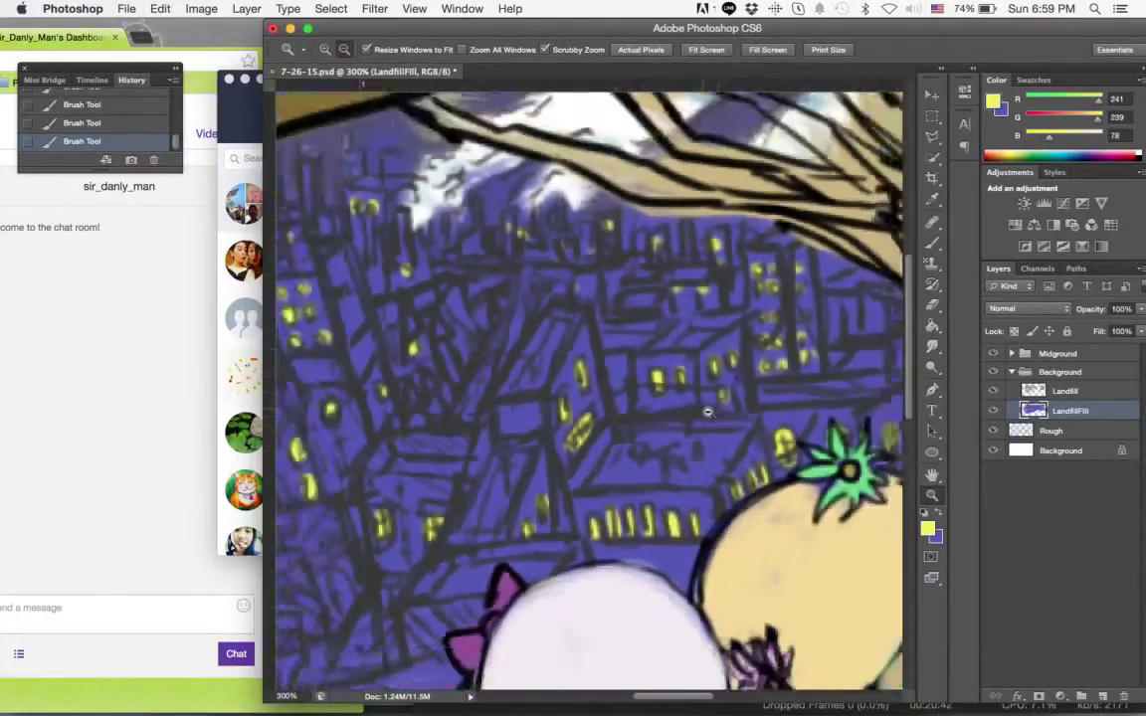
{"action": "left_click", "coordinate": [703, 431]}
{"action": "left_click_drag", "start_coordinate": [710, 440], "coordinate": [676, 442]}
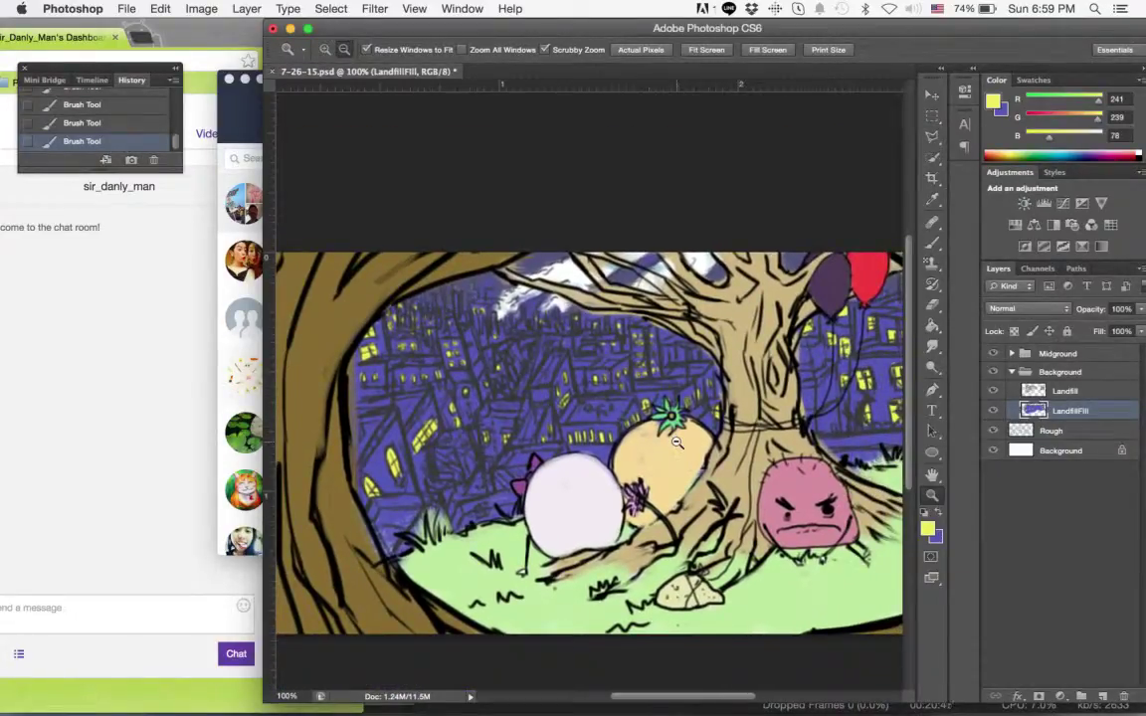
{"action": "left_click", "coordinate": [676, 442], "text": "alt"}
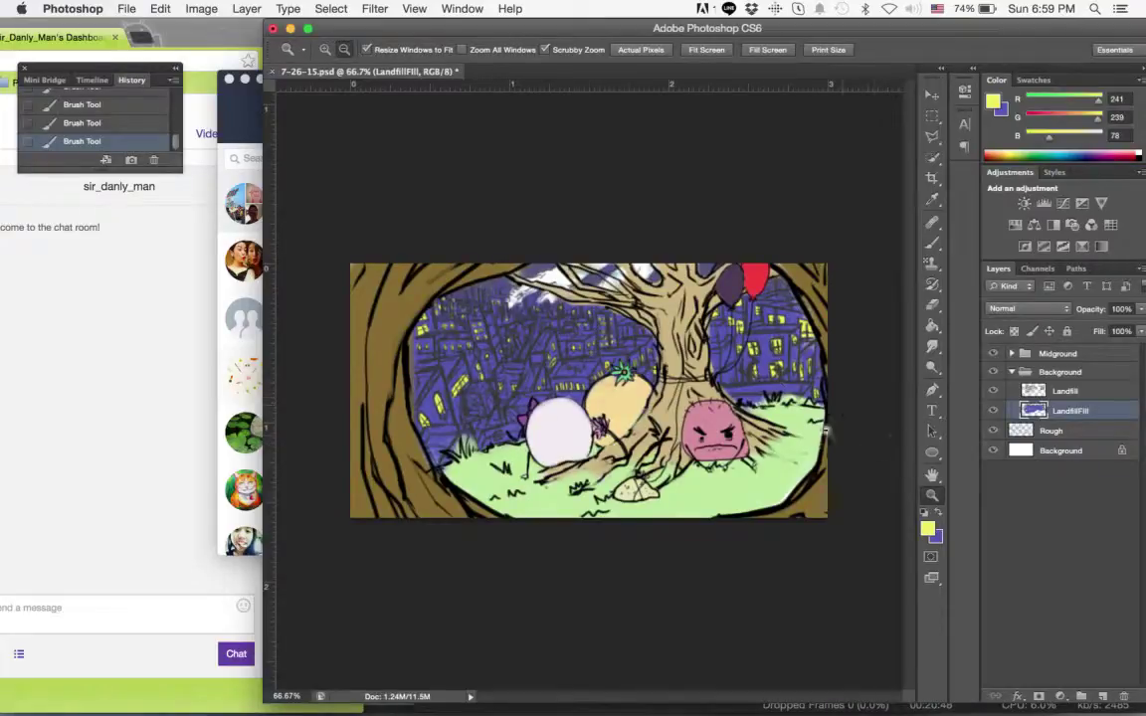
{"action": "left_click", "coordinate": [574, 363]}
{"action": "left_click", "coordinate": [577, 360]}
{"action": "left_click", "coordinate": [583, 347]}
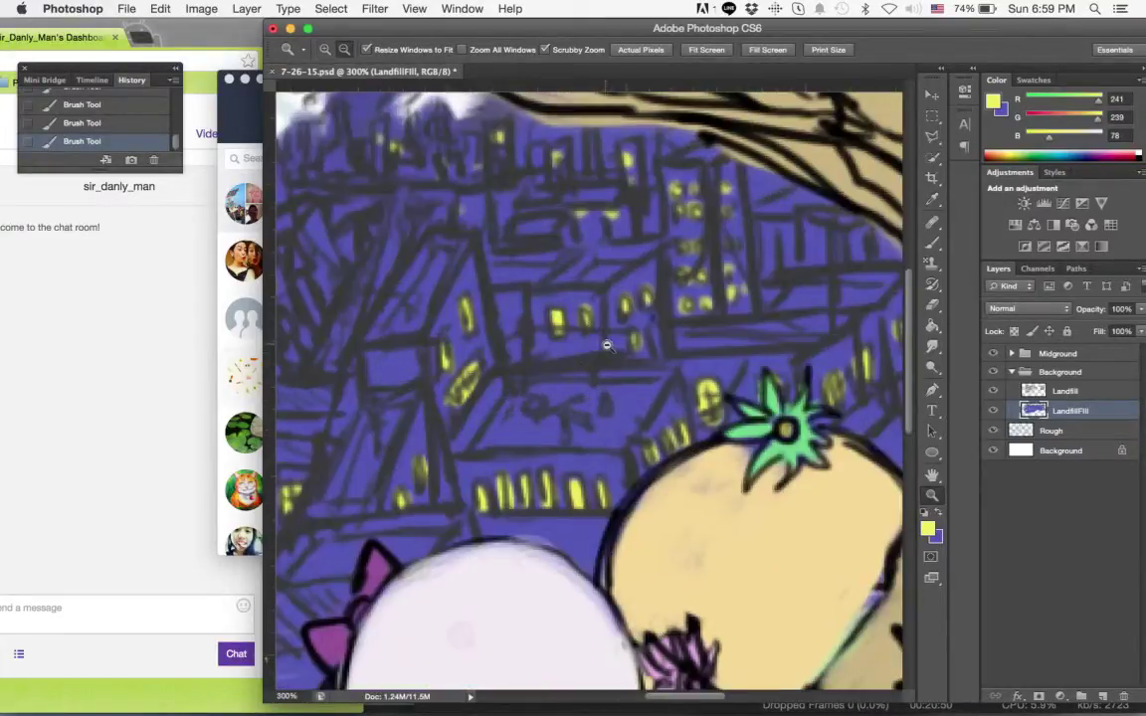
{"action": "left_click", "coordinate": [622, 354], "text": "alt"}
{"action": "left_click", "coordinate": [627, 348], "text": "alt"}
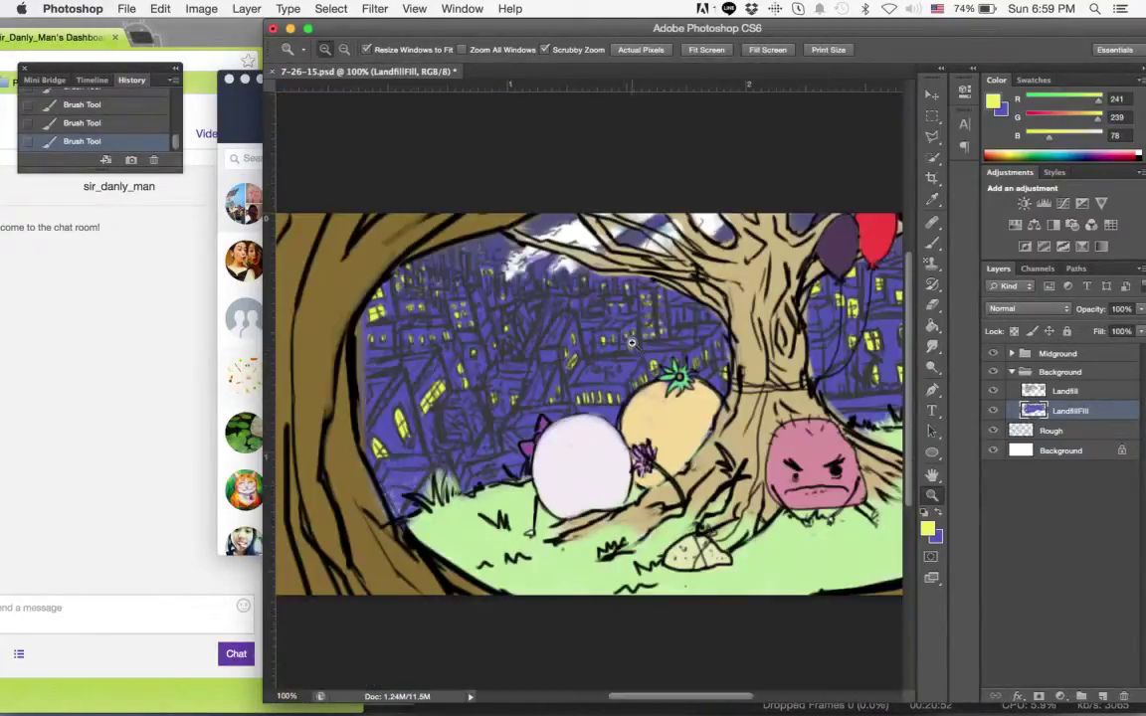
{"action": "left_click", "coordinate": [527, 268]}
{"action": "left_click", "coordinate": [530, 269], "text": "alt"}
{"action": "left_click", "coordinate": [528, 275], "text": "alt"}
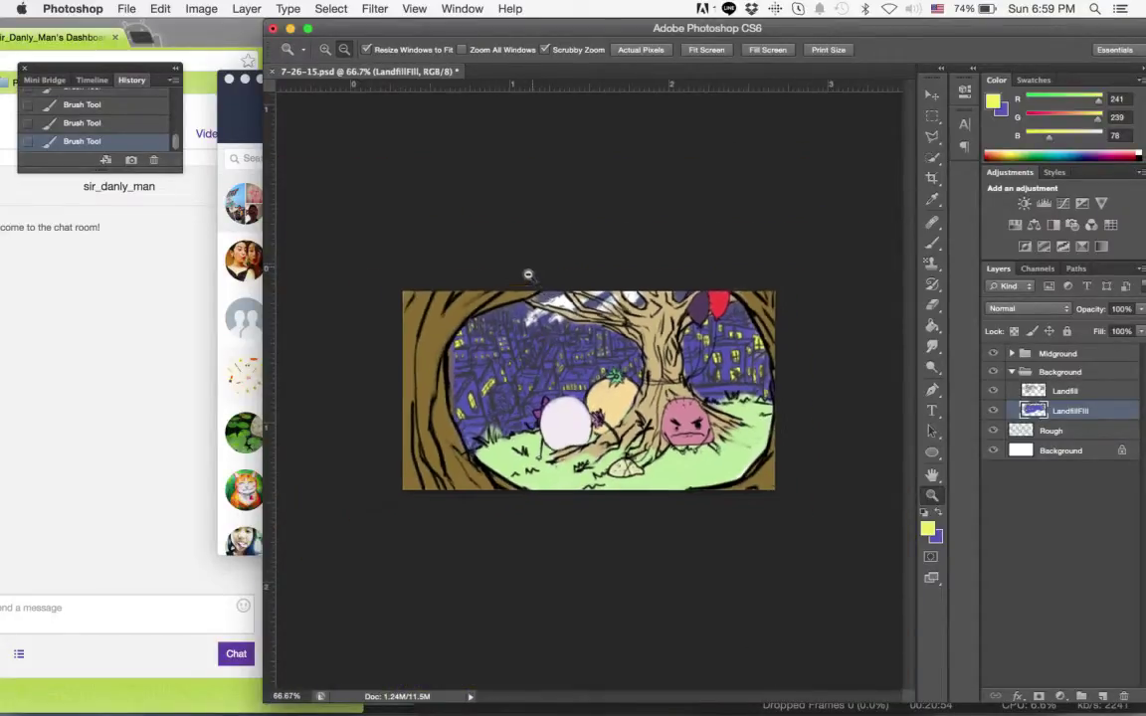
Set the foreground colour to a muted grey-purple, R 131, G 128, B 153, for the clouds.
{"action": "left_click", "coordinate": [529, 277]}
{"action": "left_click", "coordinate": [537, 284]}
{"action": "left_click", "coordinate": [545, 291]}
{"action": "left_click", "coordinate": [550, 293]}
{"action": "left_click", "coordinate": [550, 291]}
{"action": "left_click_drag", "start_coordinate": [559, 288], "coordinate": [646, 413]}
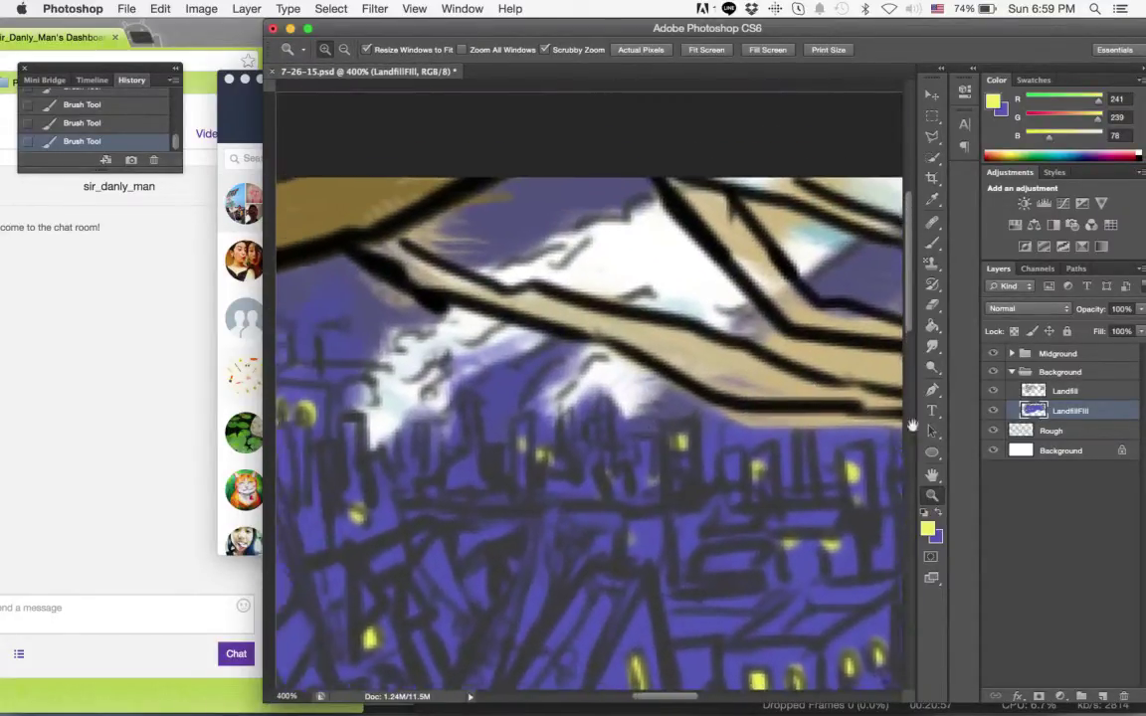
{"action": "left_click", "coordinate": [927, 528]}
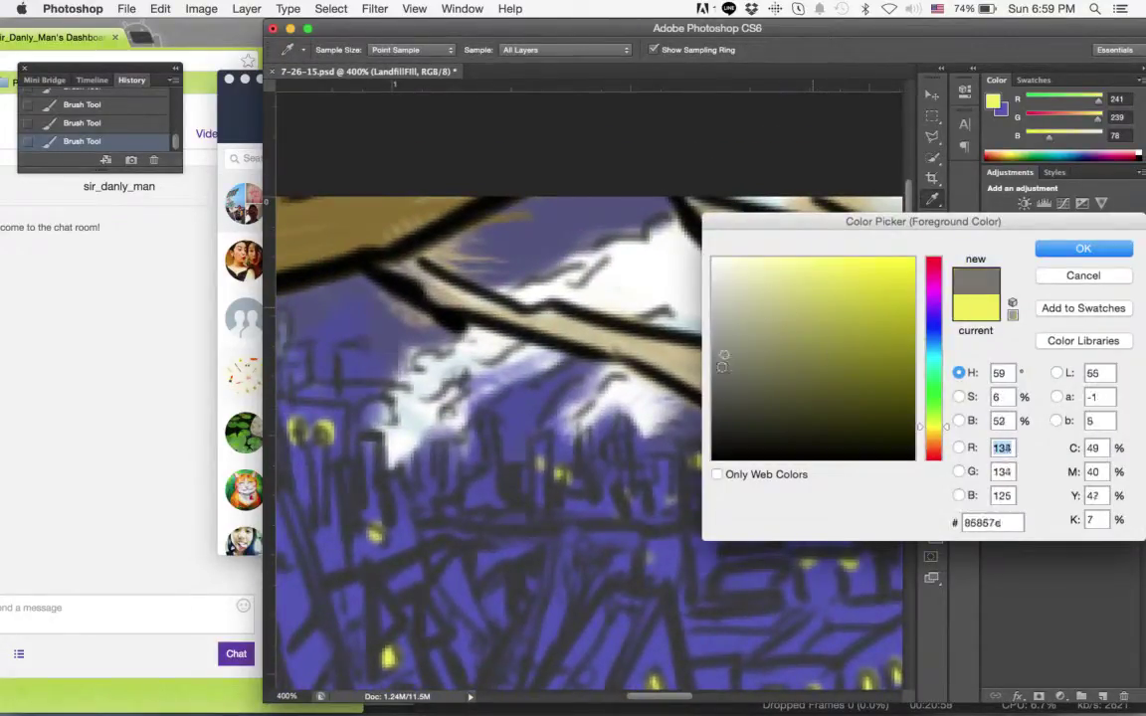
{"action": "left_click", "coordinate": [763, 375]}
{"action": "left_click", "coordinate": [934, 322]}
{"action": "left_click", "coordinate": [744, 332]}
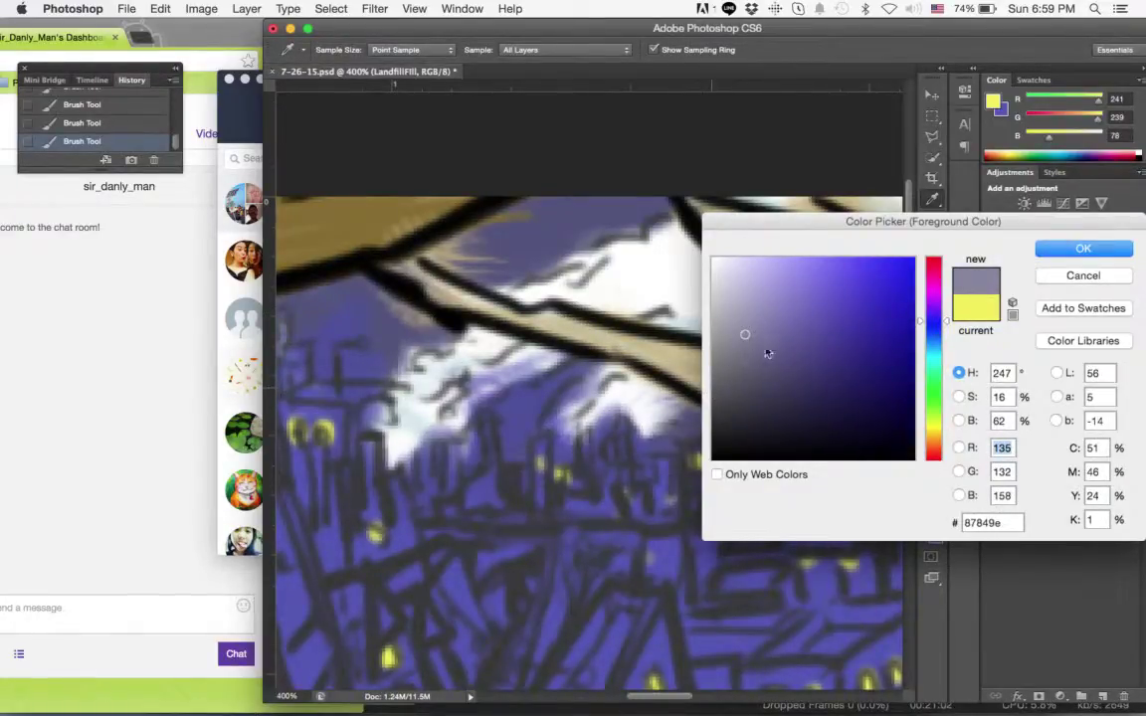
{"action": "left_click_drag", "start_coordinate": [799, 343], "coordinate": [737, 341]}
{"action": "left_click", "coordinate": [1040, 248]}
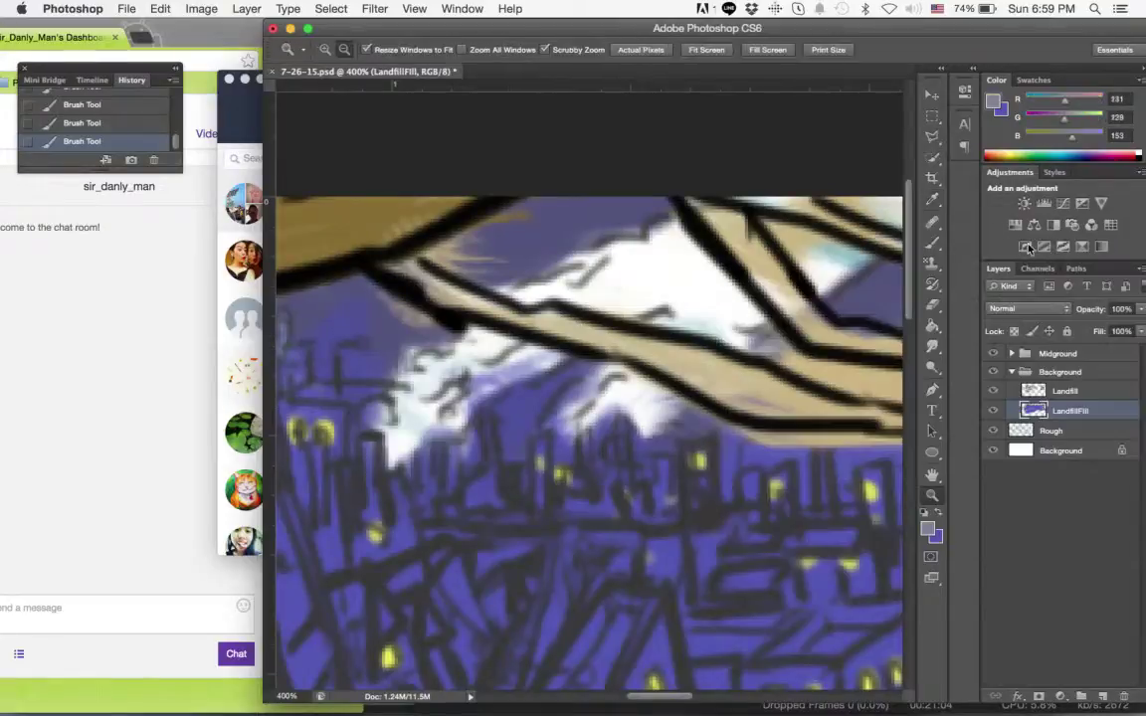
Paint over the white clouds above the skyline and around the long branch with the grey-purple colour.
{"action": "key", "text": "b"}
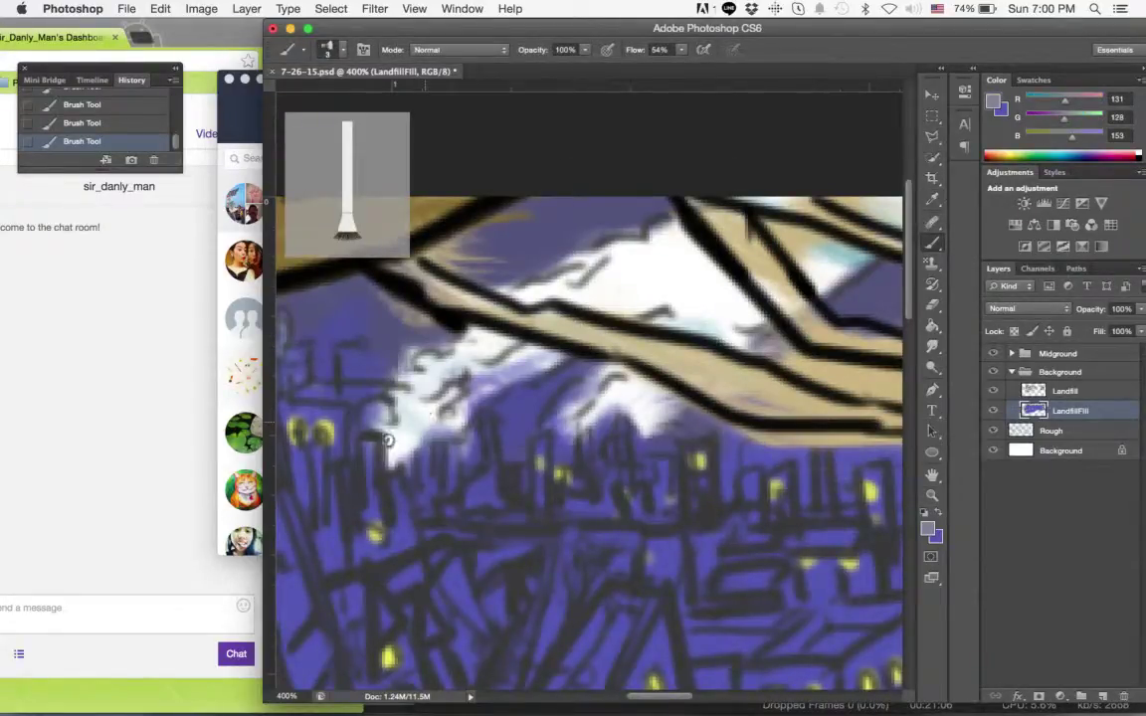
{"action": "mouse_move", "coordinate": [388, 441]}
{"action": "left_mouse_down"}
{"action": "mouse_move", "coordinate": [389, 409]}
{"action": "mouse_move", "coordinate": [406, 446]}
{"action": "mouse_move", "coordinate": [414, 400]}
{"action": "mouse_move", "coordinate": [452, 394]}
{"action": "mouse_move", "coordinate": [392, 463]}
{"action": "mouse_move", "coordinate": [419, 372]}
{"action": "mouse_move", "coordinate": [455, 367]}
{"action": "mouse_move", "coordinate": [393, 444]}
{"action": "mouse_move", "coordinate": [398, 468]}
{"action": "mouse_move", "coordinate": [426, 381]}
{"action": "mouse_move", "coordinate": [458, 341]}
{"action": "mouse_move", "coordinate": [480, 369]}
{"action": "mouse_move", "coordinate": [535, 352]}
{"action": "mouse_move", "coordinate": [501, 380]}
{"action": "mouse_move", "coordinate": [538, 357]}
{"action": "mouse_move", "coordinate": [565, 282]}
{"action": "mouse_move", "coordinate": [567, 319]}
{"action": "mouse_move", "coordinate": [623, 261]}
{"action": "left_mouse_up"}
{"action": "mouse_move", "coordinate": [543, 238]}
{"action": "left_mouse_down"}
{"action": "mouse_move", "coordinate": [597, 248]}
{"action": "mouse_move", "coordinate": [729, 314]}
{"action": "mouse_move", "coordinate": [696, 288]}
{"action": "mouse_move", "coordinate": [572, 358]}
{"action": "mouse_move", "coordinate": [573, 420]}
{"action": "mouse_move", "coordinate": [673, 411]}
{"action": "left_mouse_up"}
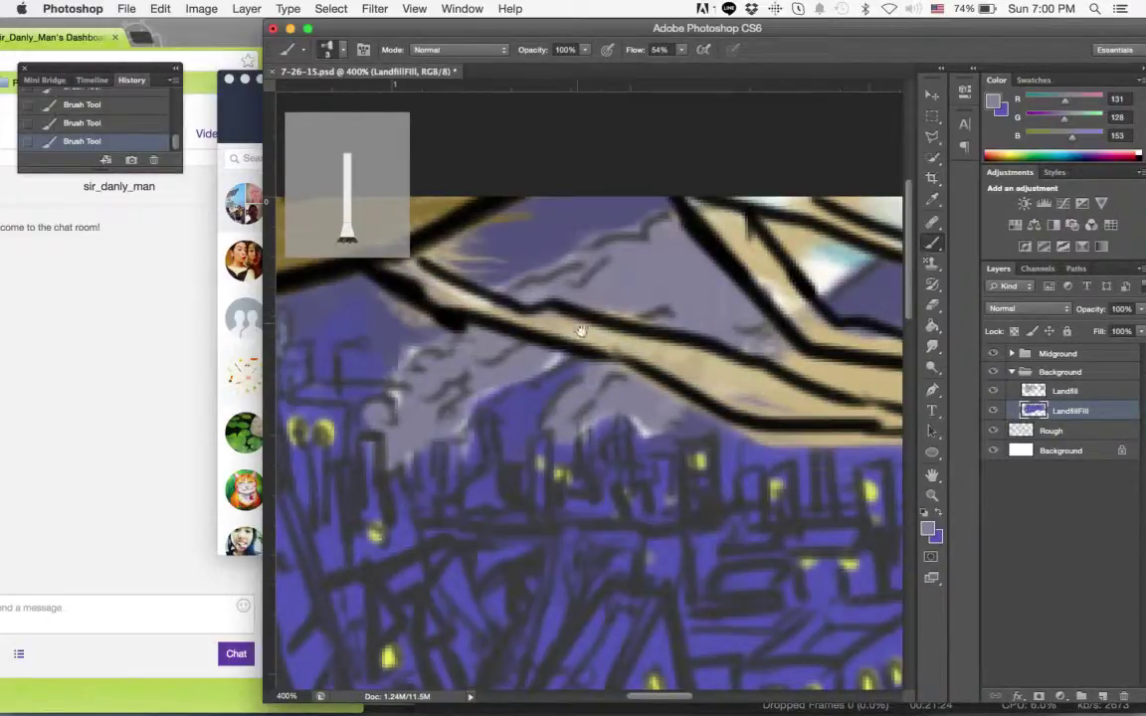
Paint the cloud patches between the upper branches and the gap above the tall lit tower grey-purple.
{"action": "left_click_drag", "start_coordinate": [704, 296], "coordinate": [509, 327]}
{"action": "left_click_drag", "start_coordinate": [617, 297], "coordinate": [601, 282]}
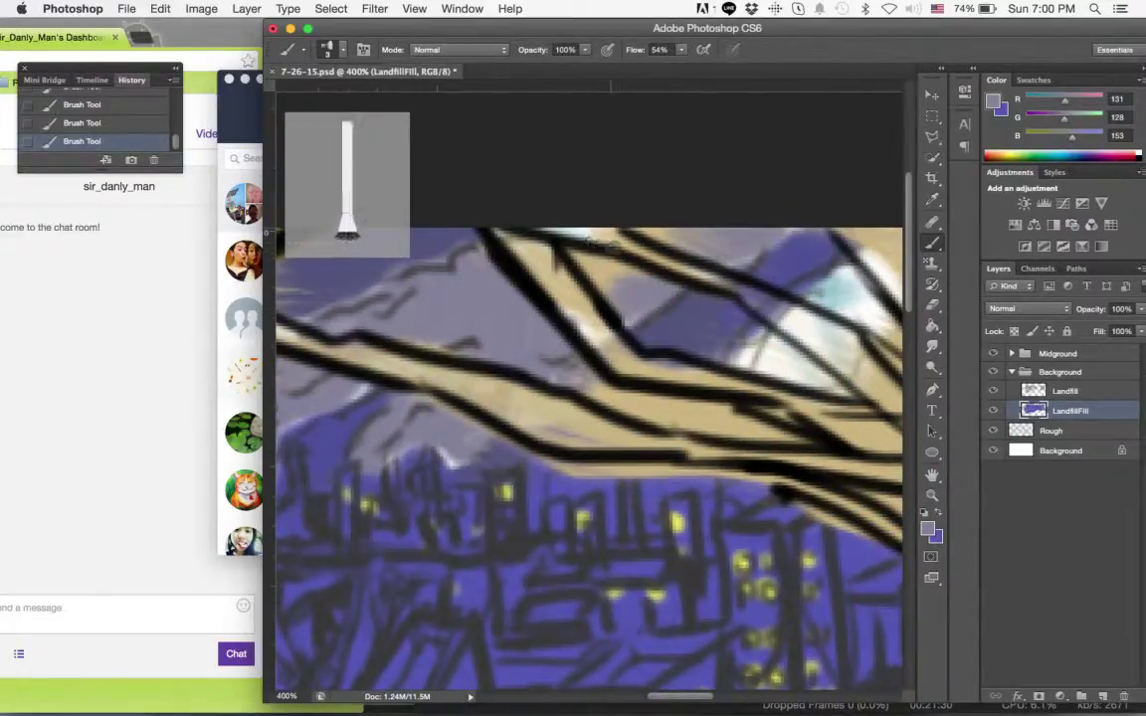
{"action": "left_click_drag", "start_coordinate": [659, 284], "coordinate": [562, 237]}
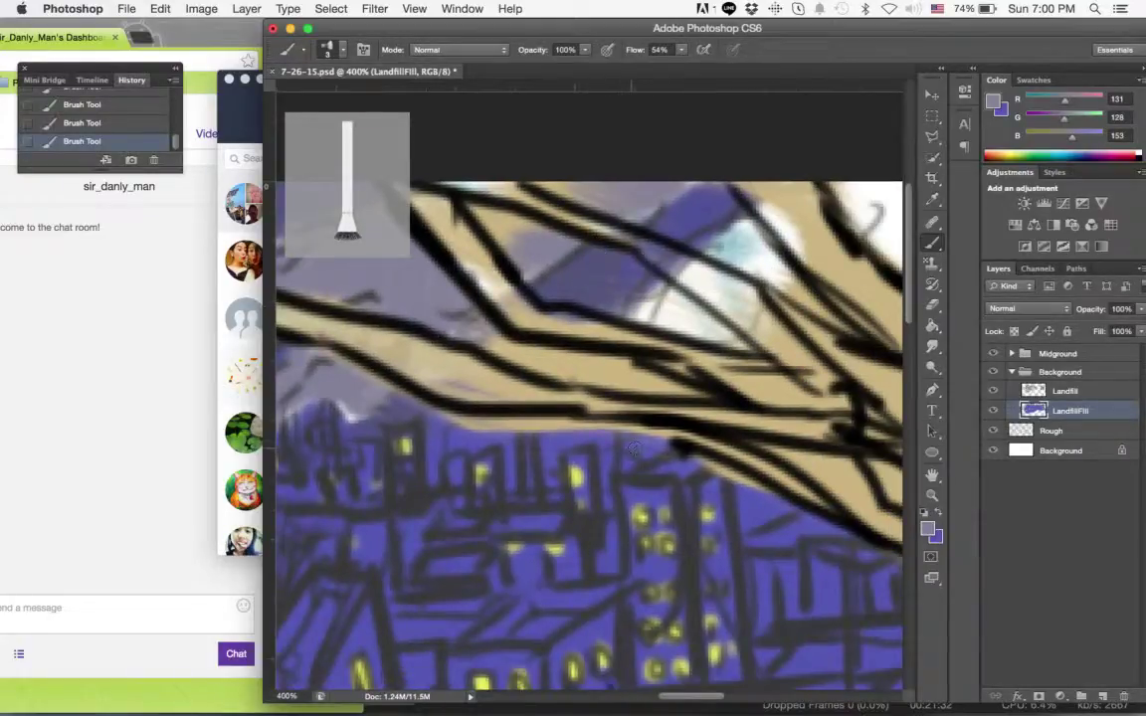
{"action": "left_click_drag", "start_coordinate": [634, 450], "coordinate": [687, 446]}
{"action": "right_click", "coordinate": [676, 330]}
{"action": "left_click", "coordinate": [658, 298]}
{"action": "mouse_move", "coordinate": [649, 303]}
{"action": "left_mouse_down"}
{"action": "mouse_move", "coordinate": [658, 307]}
{"action": "mouse_move", "coordinate": [627, 288]}
{"action": "mouse_move", "coordinate": [717, 330]}
{"action": "mouse_move", "coordinate": [775, 269]}
{"action": "mouse_move", "coordinate": [754, 236]}
{"action": "mouse_move", "coordinate": [601, 251]}
{"action": "left_mouse_up"}
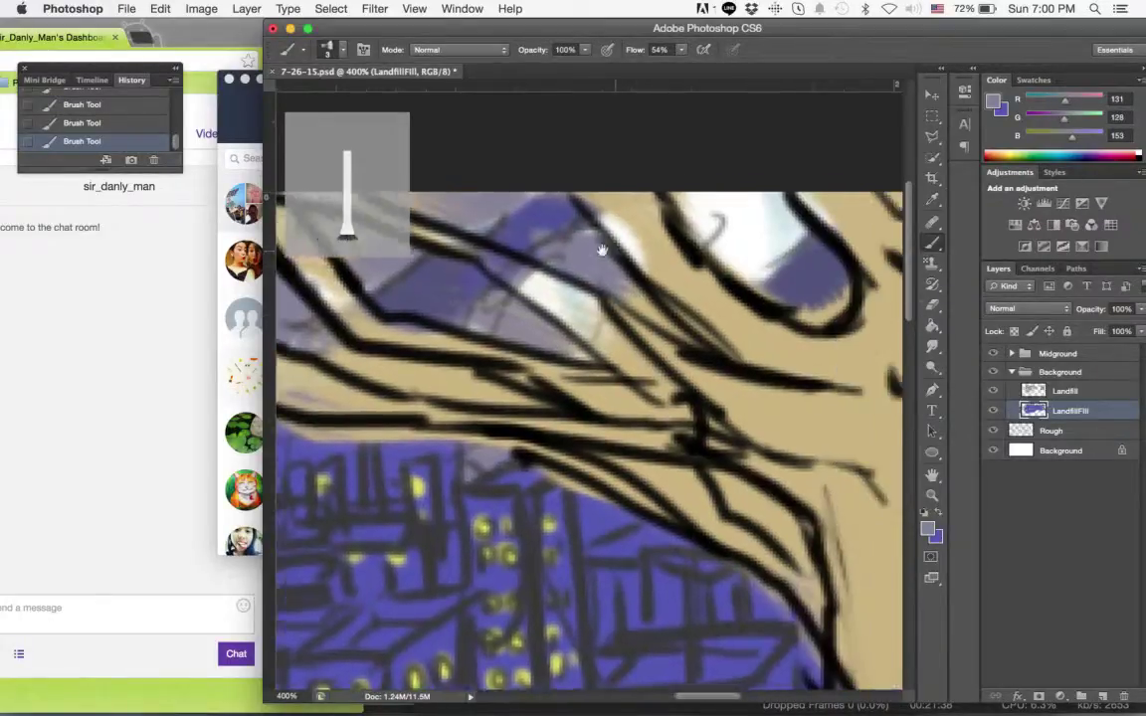
Paint the white cloud in the rounded opening between the branches near the trunk grey-purple.
{"action": "left_click_drag", "start_coordinate": [837, 261], "coordinate": [598, 253]}
{"action": "mouse_move", "coordinate": [510, 271]}
{"action": "left_mouse_down"}
{"action": "mouse_move", "coordinate": [467, 194]}
{"action": "mouse_move", "coordinate": [528, 224]}
{"action": "left_mouse_up"}
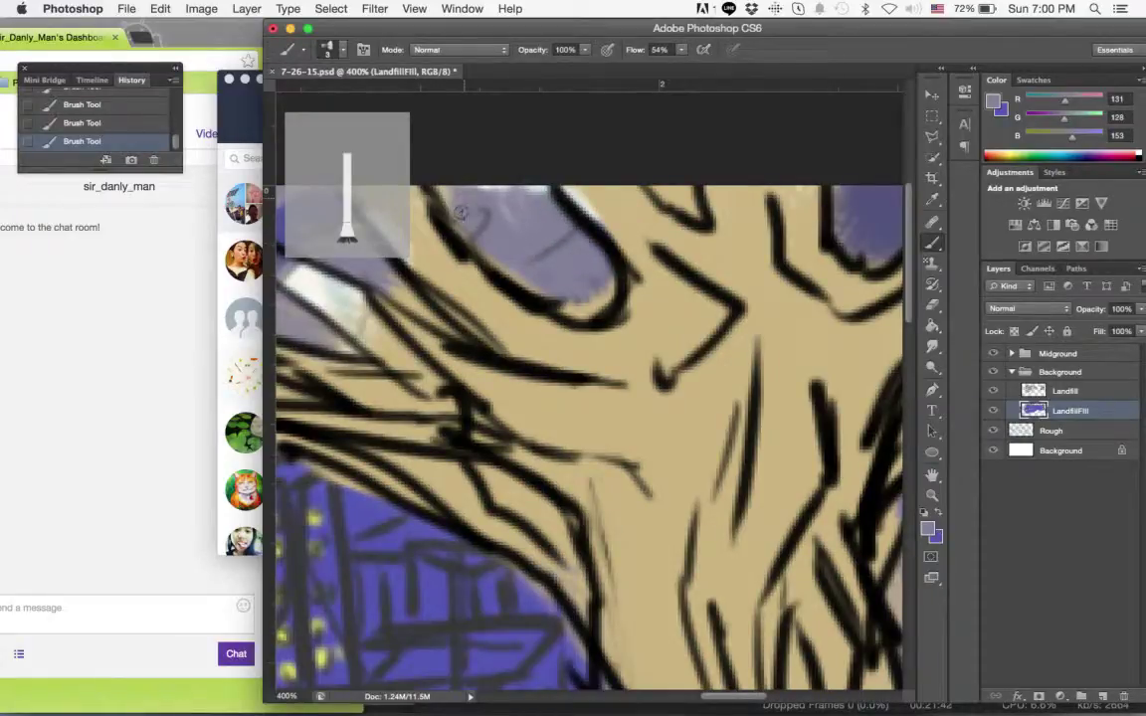
{"action": "left_click_drag", "start_coordinate": [613, 256], "coordinate": [736, 168]}
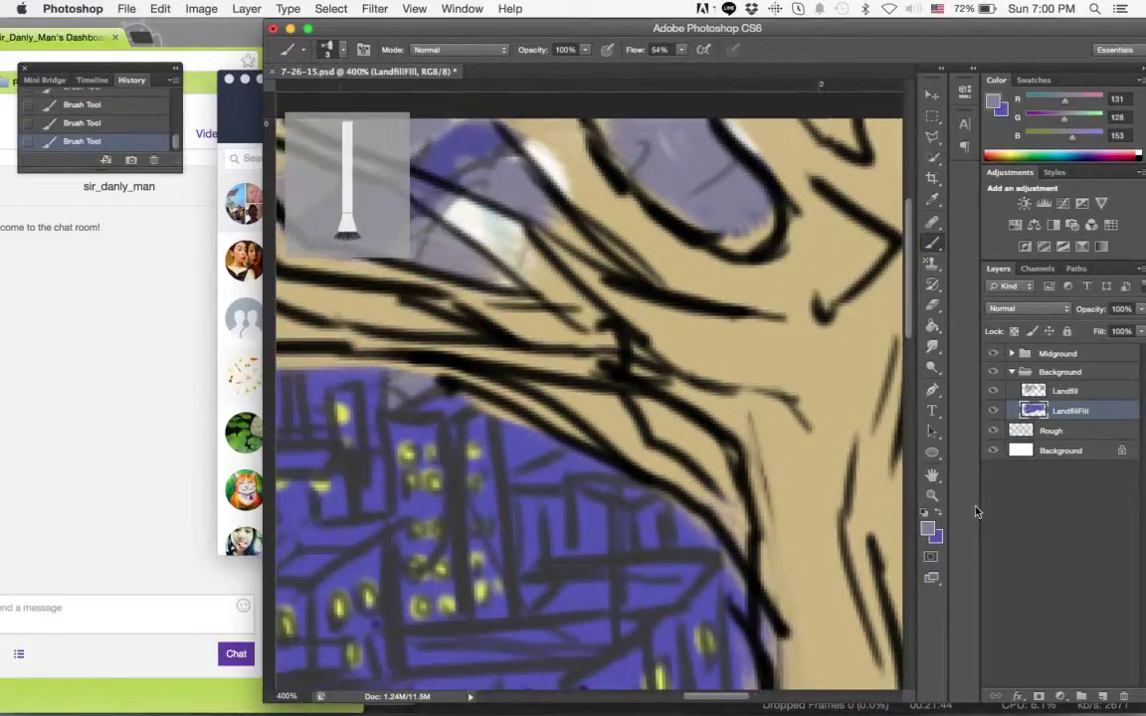
Examine the recoloured clouds against the city and the rest of the illustration at several magnifications.
{"action": "left_click", "coordinate": [933, 496]}
{"action": "left_click", "coordinate": [788, 367], "text": "alt"}
{"action": "left_click", "coordinate": [792, 366], "text": "alt"}
{"action": "left_click", "coordinate": [792, 366], "text": "alt"}
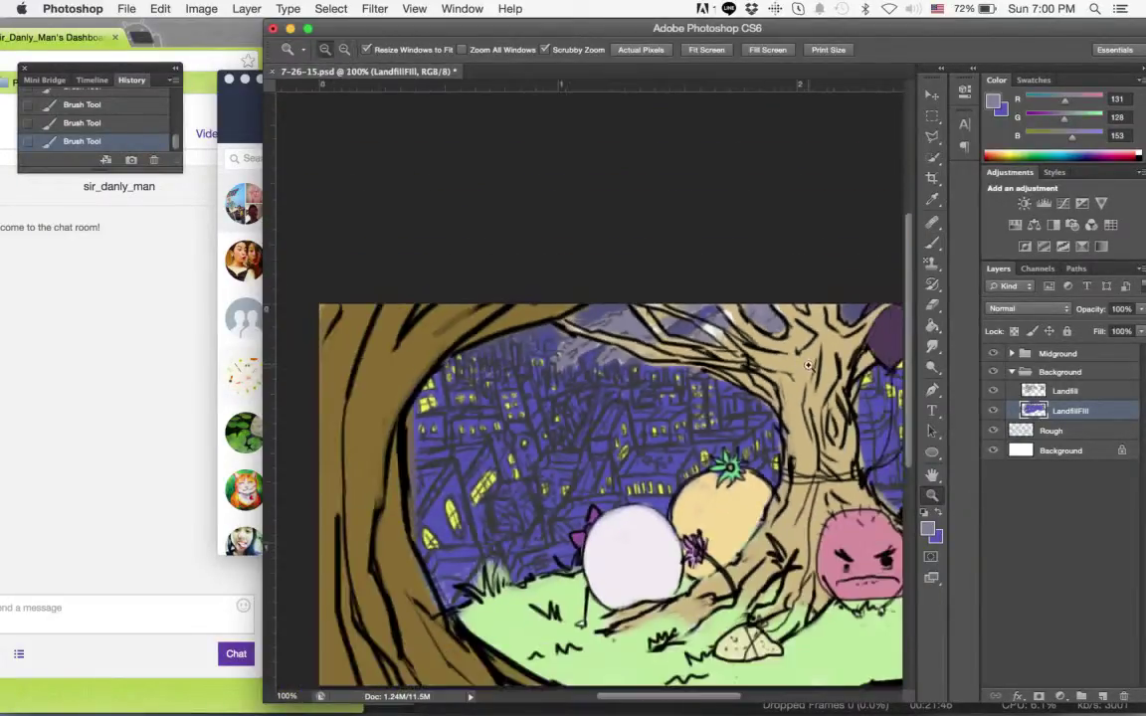
{"action": "left_click", "coordinate": [804, 353]}
{"action": "left_click", "coordinate": [818, 343]}
{"action": "left_click_drag", "start_coordinate": [689, 355], "coordinate": [772, 391]}
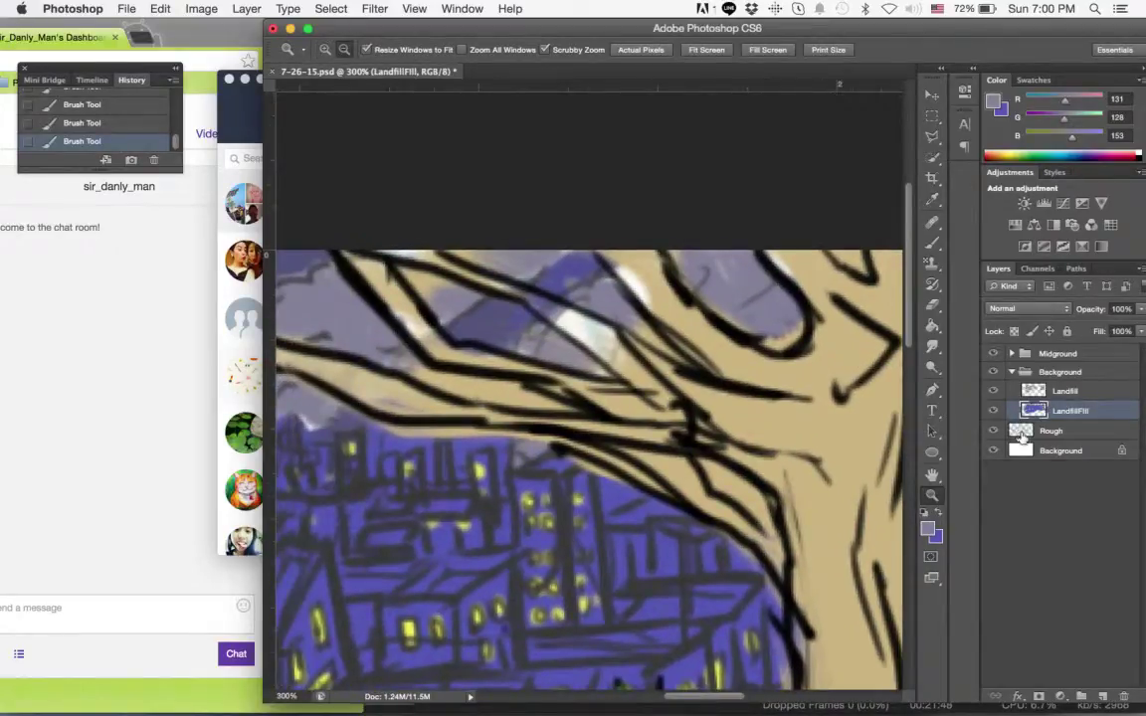
{"action": "left_click_drag", "start_coordinate": [779, 458], "coordinate": [819, 416]}
{"action": "left_click", "coordinate": [802, 449], "text": "alt"}
{"action": "left_click", "coordinate": [801, 449], "text": "alt"}
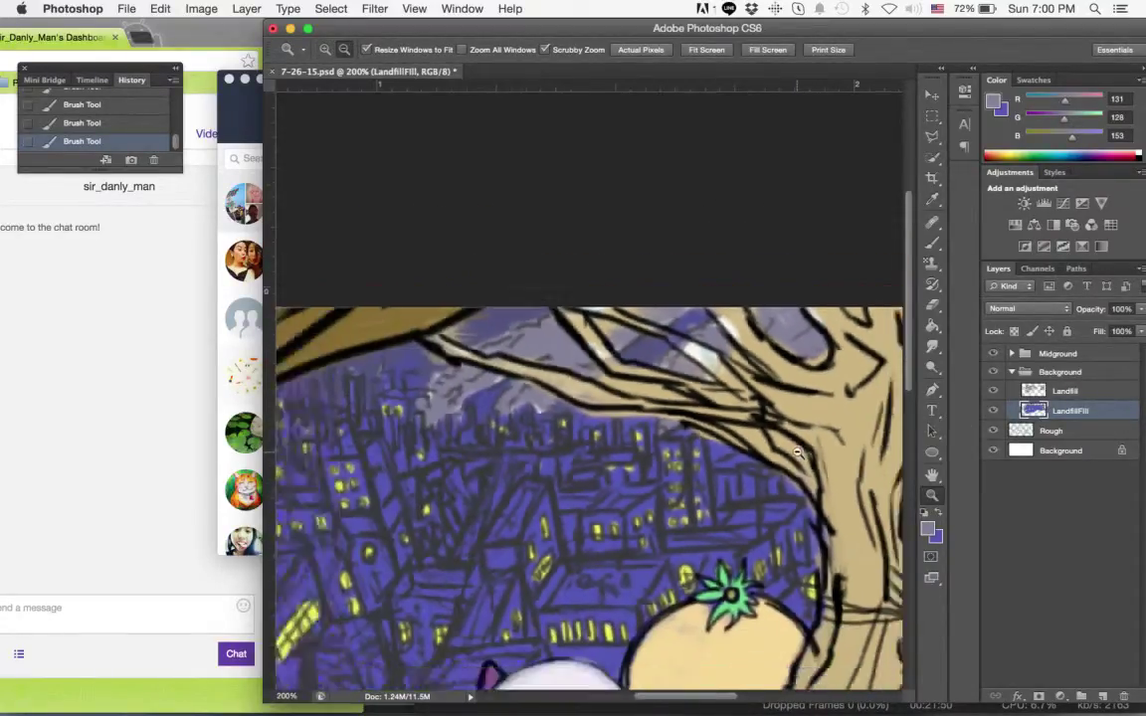
{"action": "left_click", "coordinate": [766, 467]}
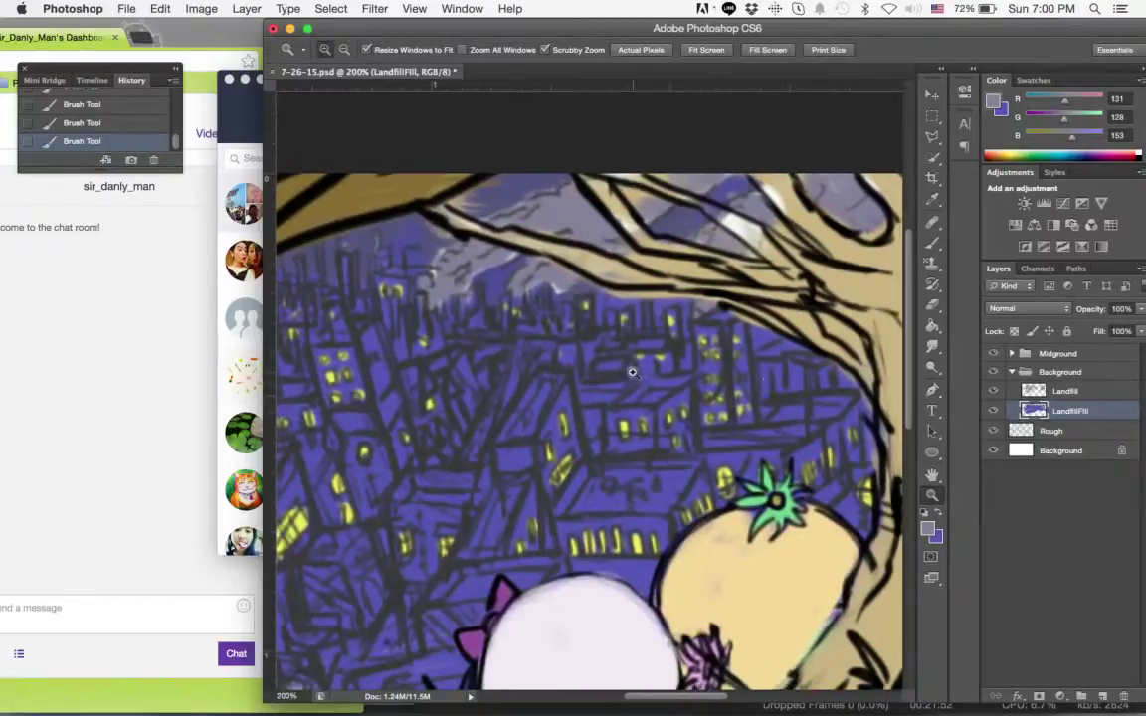
{"action": "left_click", "coordinate": [633, 373]}
{"action": "left_click", "coordinate": [637, 378], "text": "alt"}
{"action": "left_click", "coordinate": [644, 428]}
{"action": "left_click_drag", "start_coordinate": [643, 428], "coordinate": [781, 302]}
{"action": "left_click", "coordinate": [781, 303], "text": "alt"}
{"action": "left_click", "coordinate": [726, 371], "text": "alt"}
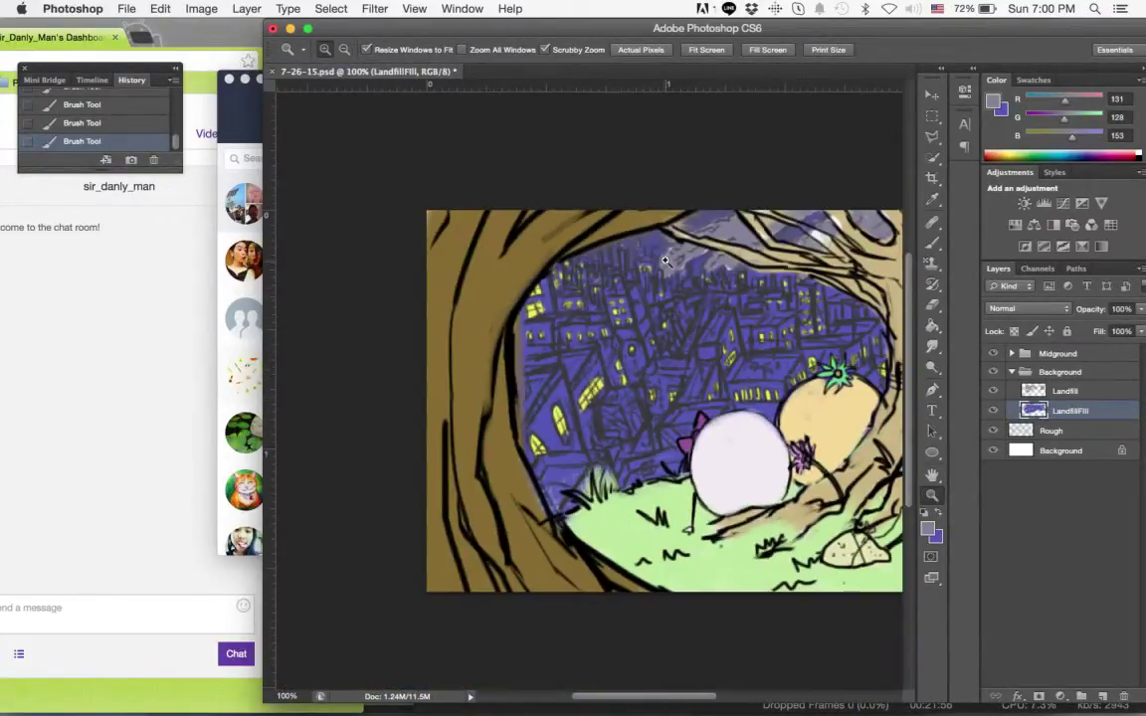
Paint the small smoke puffs above the distant chimneys on the skyline grey-purple.
{"action": "left_click", "coordinate": [672, 257]}
{"action": "left_click", "coordinate": [672, 256]}
{"action": "left_click", "coordinate": [671, 265]}
{"action": "left_click", "coordinate": [670, 270]}
{"action": "left_click_drag", "start_coordinate": [664, 300], "coordinate": [701, 311]}
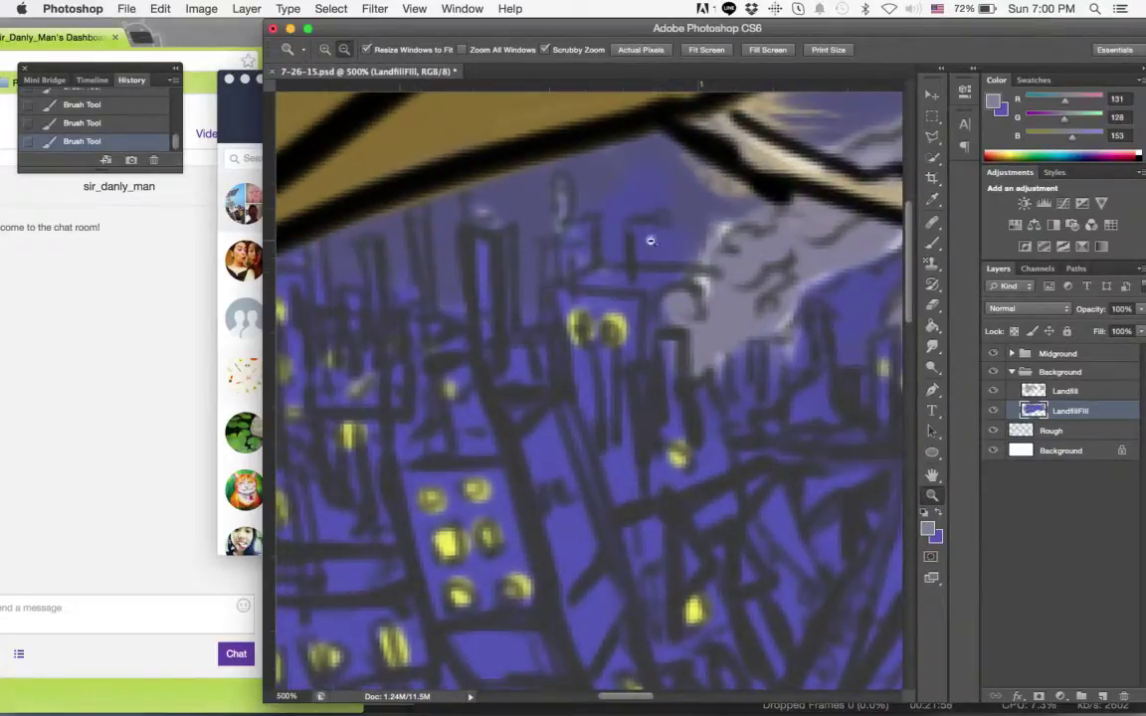
{"action": "left_click", "coordinate": [570, 183], "text": "alt"}
{"action": "left_click", "coordinate": [932, 241]}
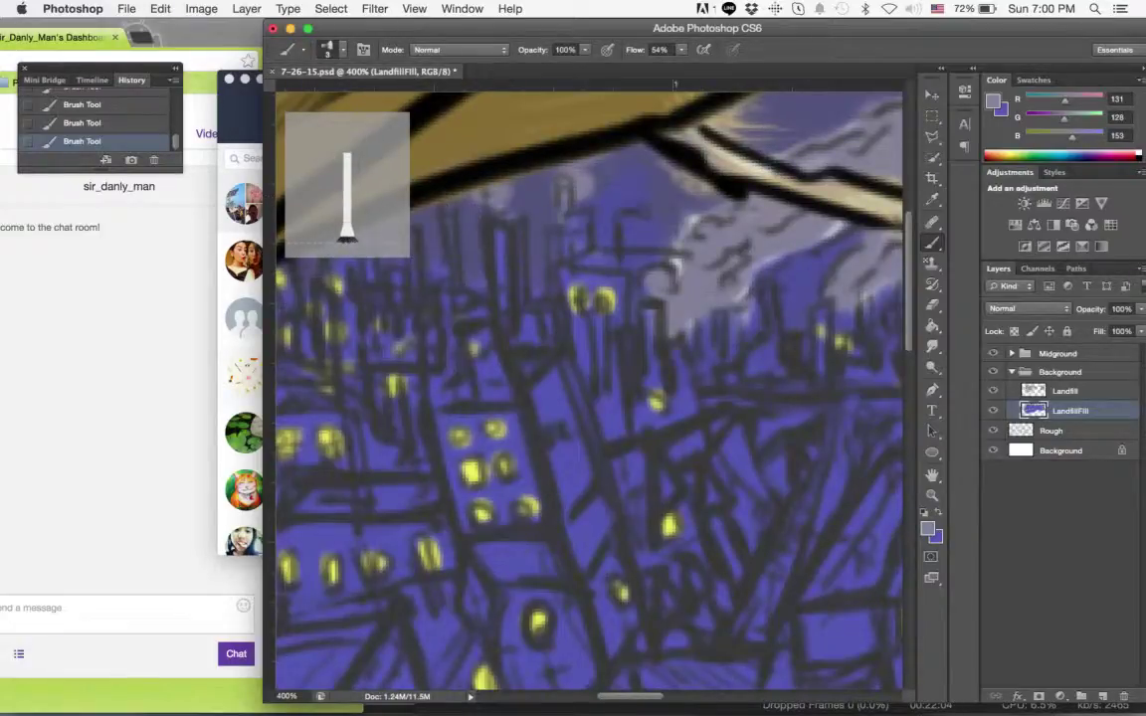
Set the foreground colour to a bright red, R 244, G 60, B 24.
{"action": "left_click", "coordinate": [928, 527]}
{"action": "mouse_move", "coordinate": [936, 291]}
{"action": "left_mouse_down"}
{"action": "mouse_move", "coordinate": [934, 251]}
{"action": "mouse_move", "coordinate": [937, 454]}
{"action": "left_mouse_up"}
{"action": "mouse_move", "coordinate": [870, 378]}
{"action": "left_mouse_down"}
{"action": "mouse_move", "coordinate": [861, 275]}
{"action": "mouse_move", "coordinate": [895, 265]}
{"action": "left_mouse_up"}
{"action": "left_click", "coordinate": [1042, 248]}
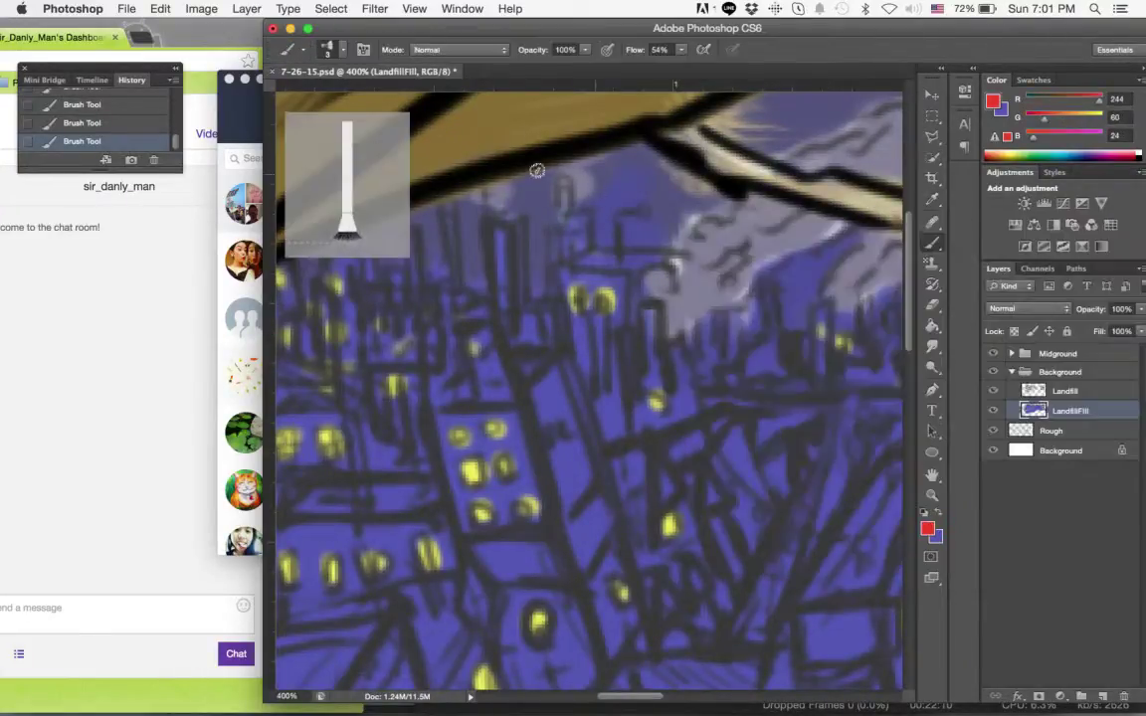
Set the brush size to 1 px and dab red lights on the chimney tops along the skyline in front of the clouds.
{"action": "left_click", "coordinate": [336, 50]}
{"action": "type", "text": "1"}
{"action": "key", "text": "Return"}
{"action": "left_click", "coordinate": [558, 220]}
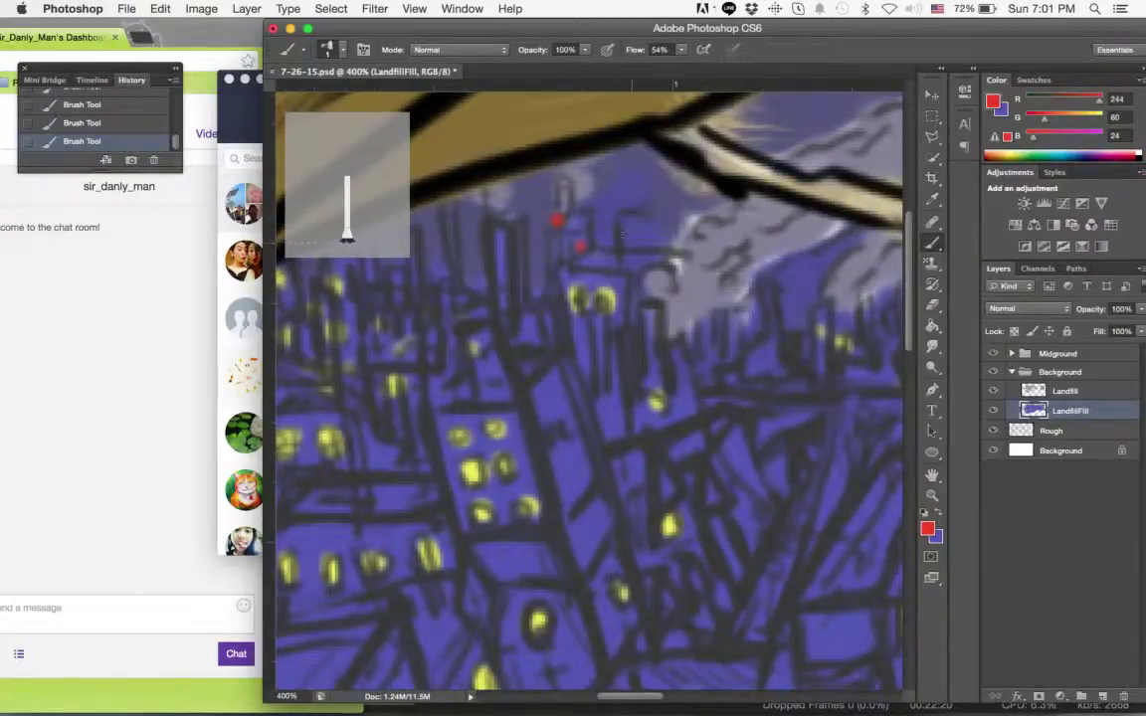
{"action": "left_click_drag", "start_coordinate": [622, 237], "coordinate": [462, 219]}
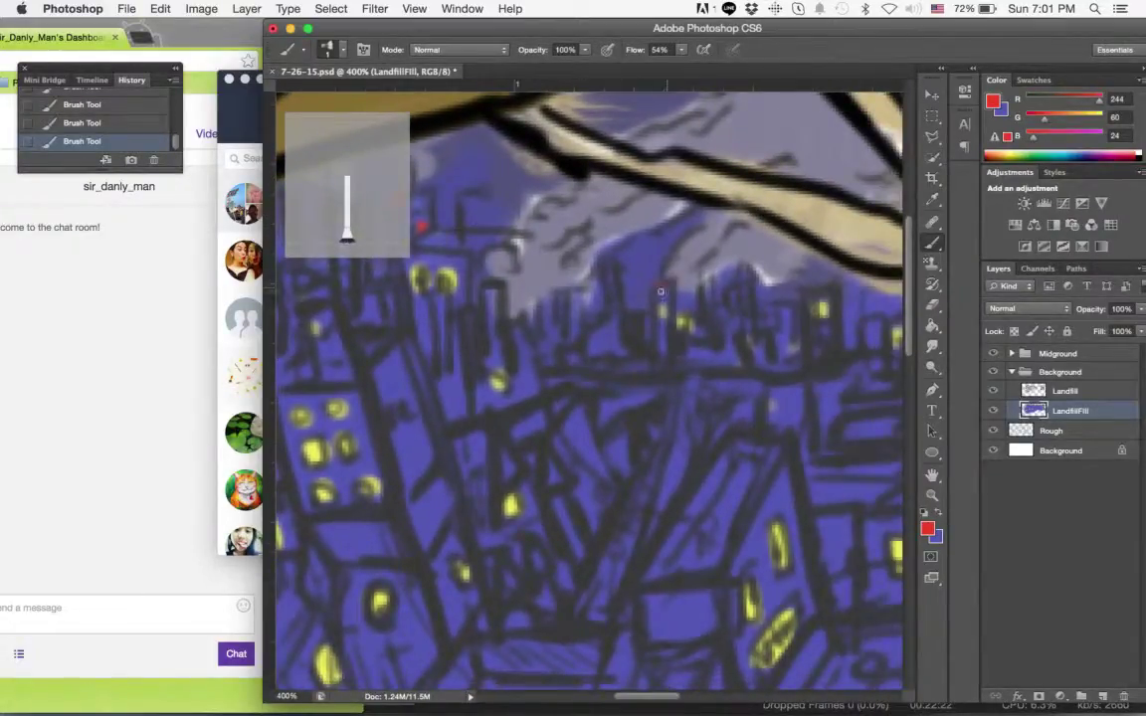
{"action": "left_click", "coordinate": [491, 291]}
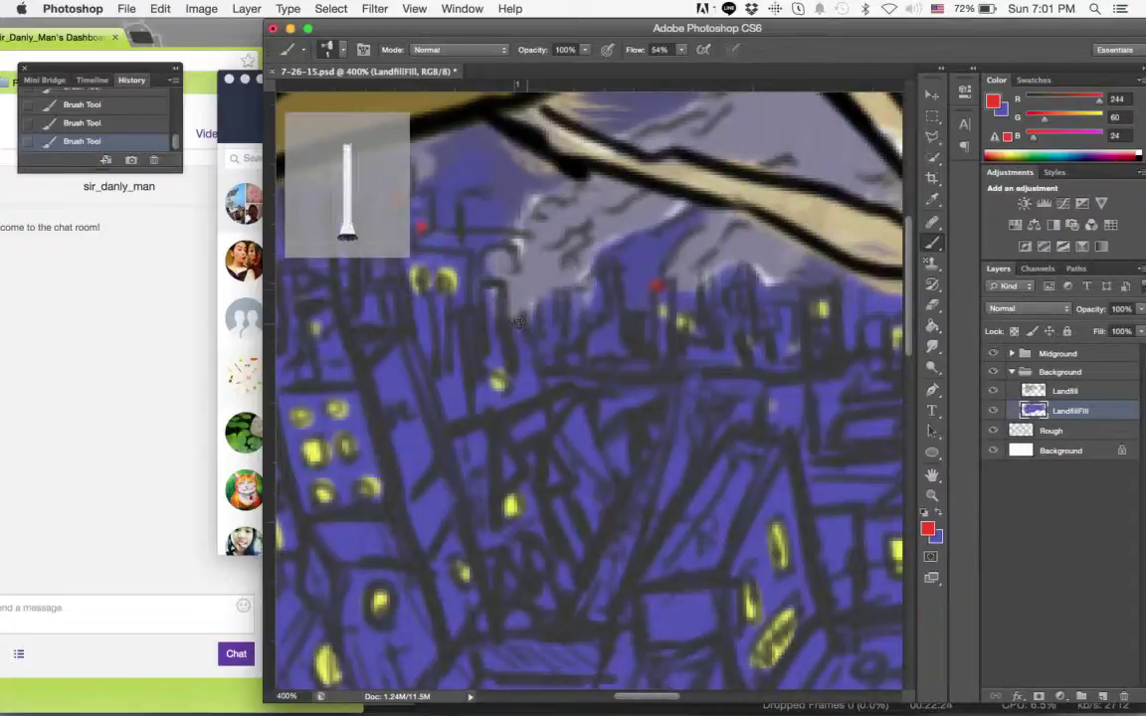
{"action": "left_click", "coordinate": [558, 290]}
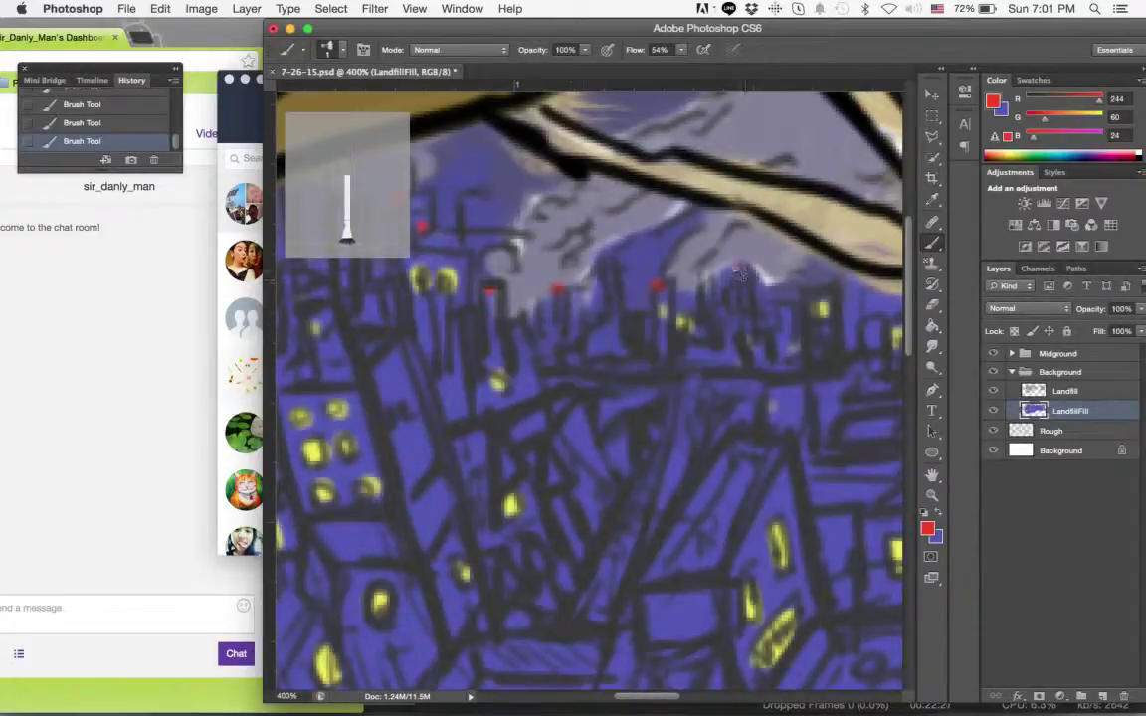
{"action": "left_click", "coordinate": [734, 268]}
Add more red dots on the distant rooftops at the far ends of the skyline, just under the tree branches.
{"action": "scroll", "coordinate": [696, 279], "scroll_direction": "left", "scroll_amount": 3}
{"action": "scroll", "coordinate": [696, 279], "scroll_direction": "up", "scroll_amount": 2}
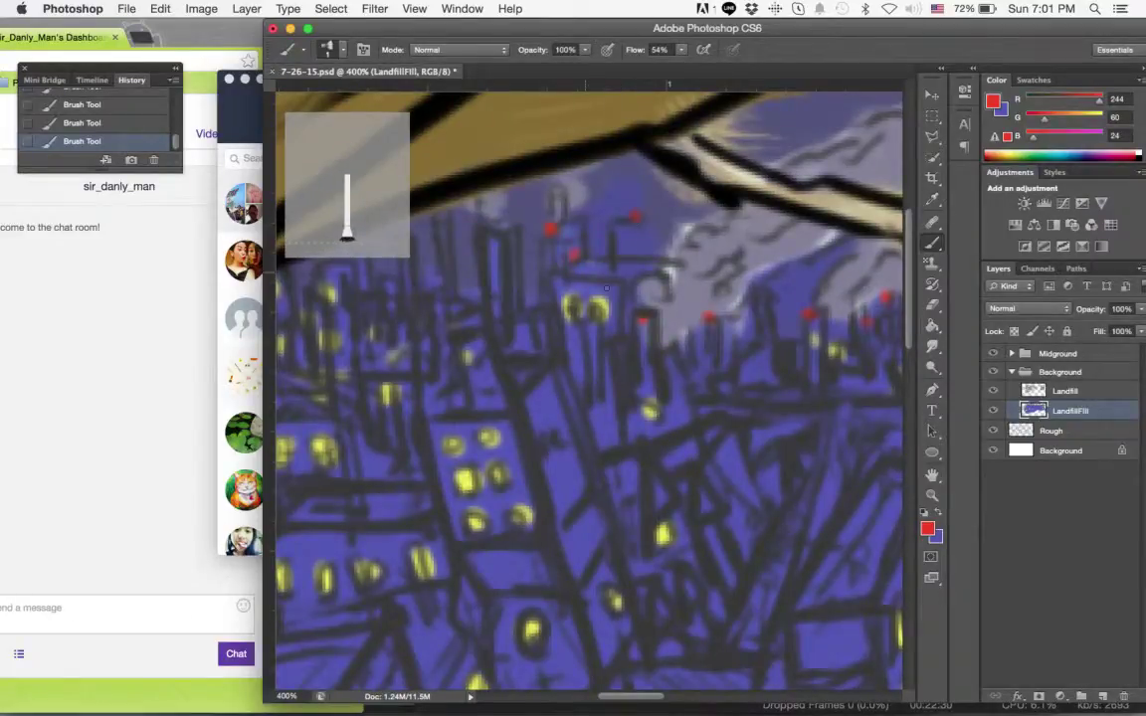
{"action": "scroll", "coordinate": [607, 289], "scroll_direction": "left", "scroll_amount": 3}
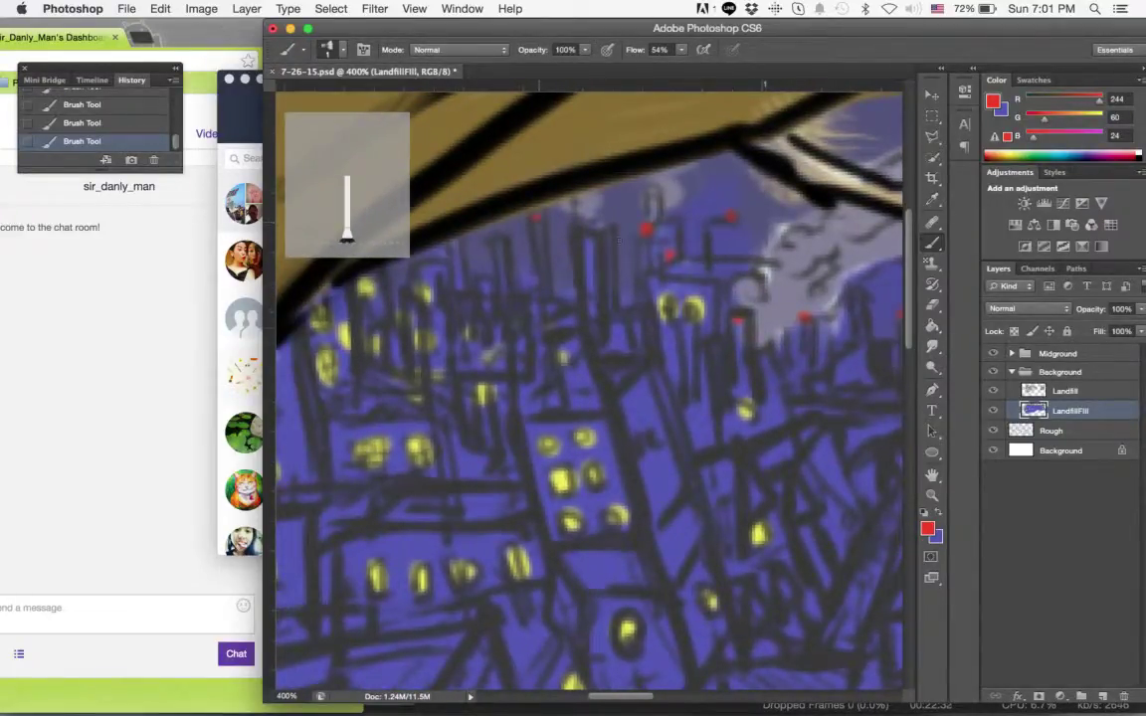
{"action": "scroll", "coordinate": [618, 239], "scroll_direction": "down", "scroll_amount": 3}
{"action": "scroll", "coordinate": [618, 239], "scroll_direction": "right", "scroll_amount": 4}
{"action": "scroll", "coordinate": [696, 279], "scroll_direction": "up", "scroll_amount": 3}
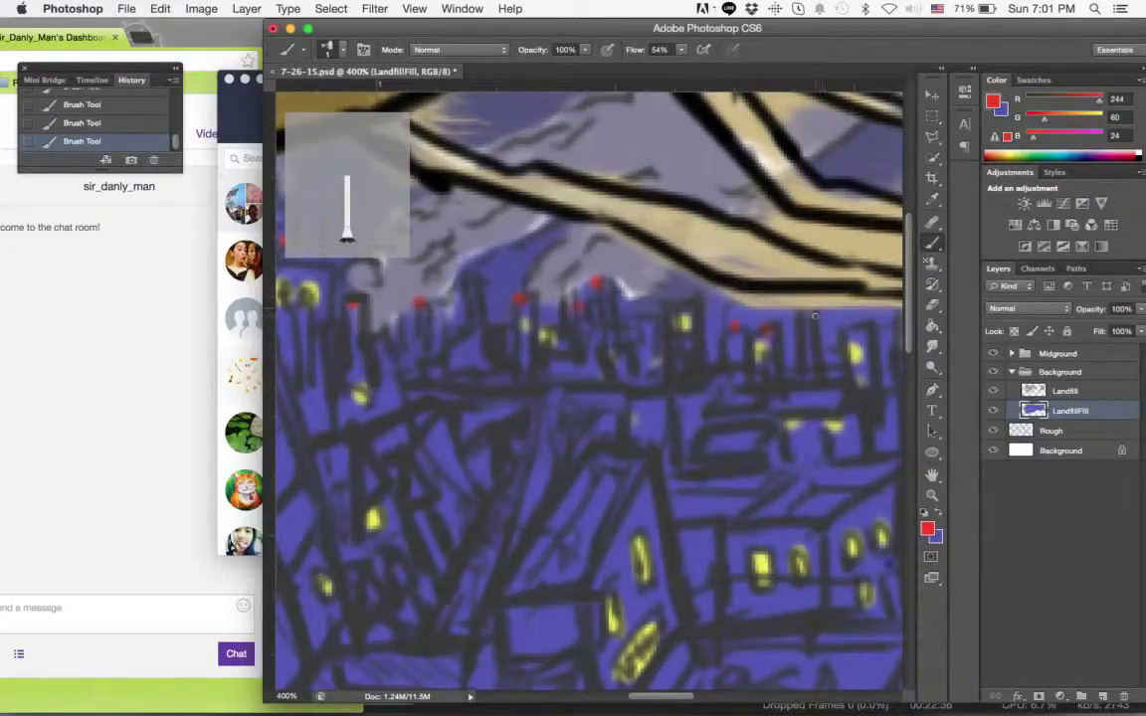
{"action": "left_click_drag", "start_coordinate": [797, 343], "coordinate": [562, 316]}
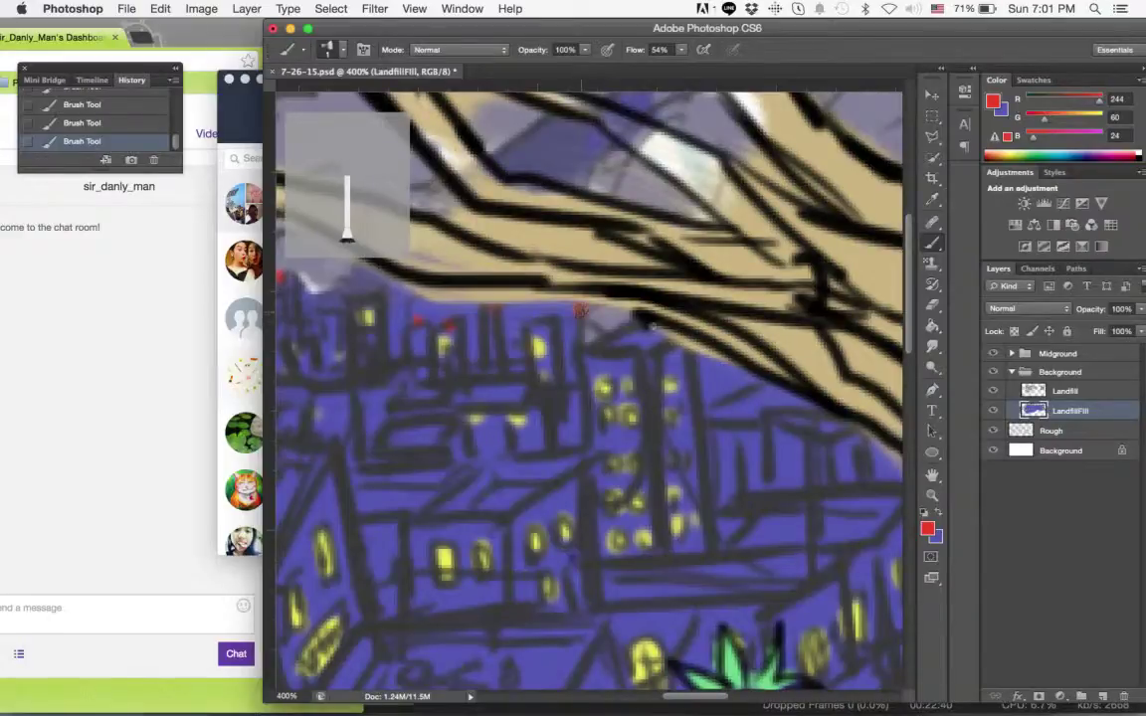
{"action": "scroll", "coordinate": [696, 366], "scroll_direction": "left", "scroll_amount": 3}
Examine the red rooftop lights against the skyline at lower and higher magnification.
{"action": "left_click", "coordinate": [932, 495]}
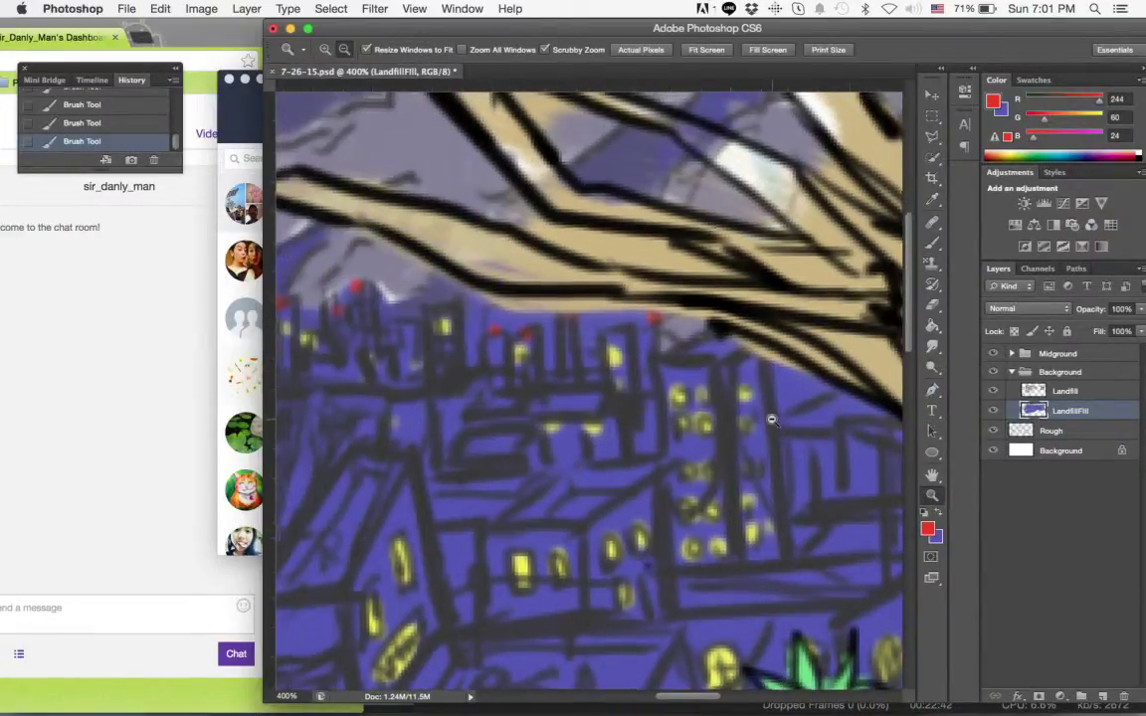
{"action": "left_click", "coordinate": [772, 419], "text": "alt"}
{"action": "left_click", "coordinate": [778, 406], "text": "alt"}
{"action": "left_click", "coordinate": [780, 402], "text": "alt"}
{"action": "left_click", "coordinate": [652, 399]}
{"action": "left_click", "coordinate": [642, 370]}
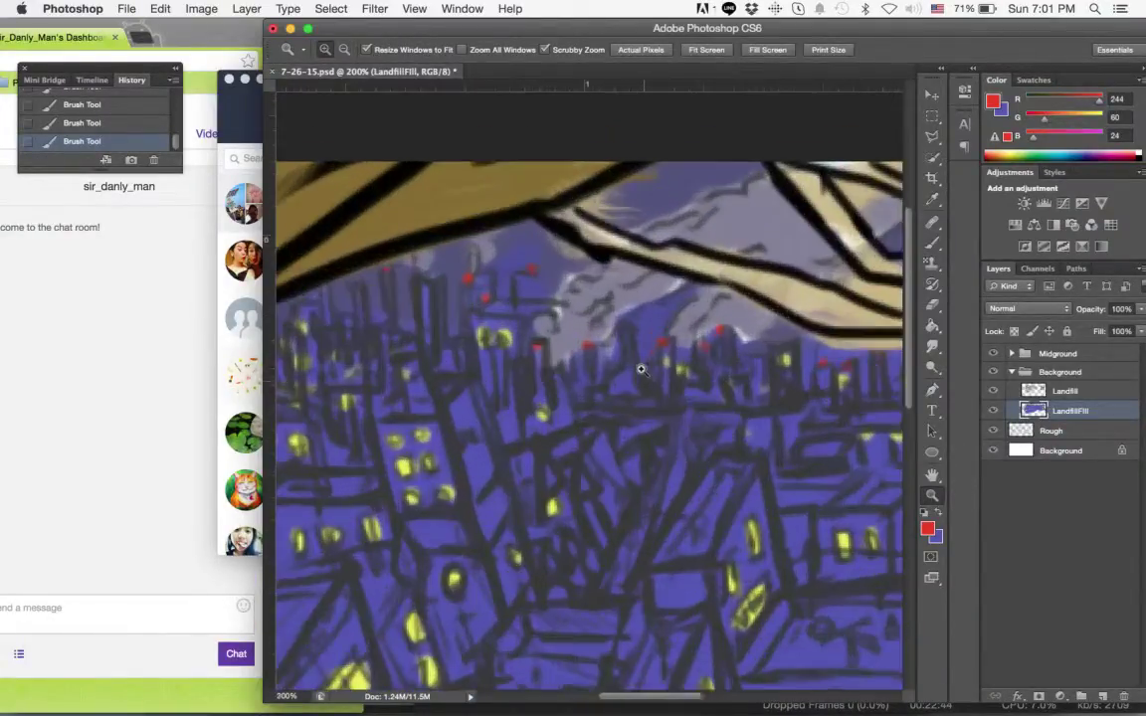
{"action": "left_click", "coordinate": [642, 368]}
Set the foreground colour to a golden yellow, R 255, G 210, B 0.
{"action": "left_click", "coordinate": [927, 528]}
{"action": "left_click", "coordinate": [722, 271]}
{"action": "left_click_drag", "start_coordinate": [722, 271], "coordinate": [731, 288]}
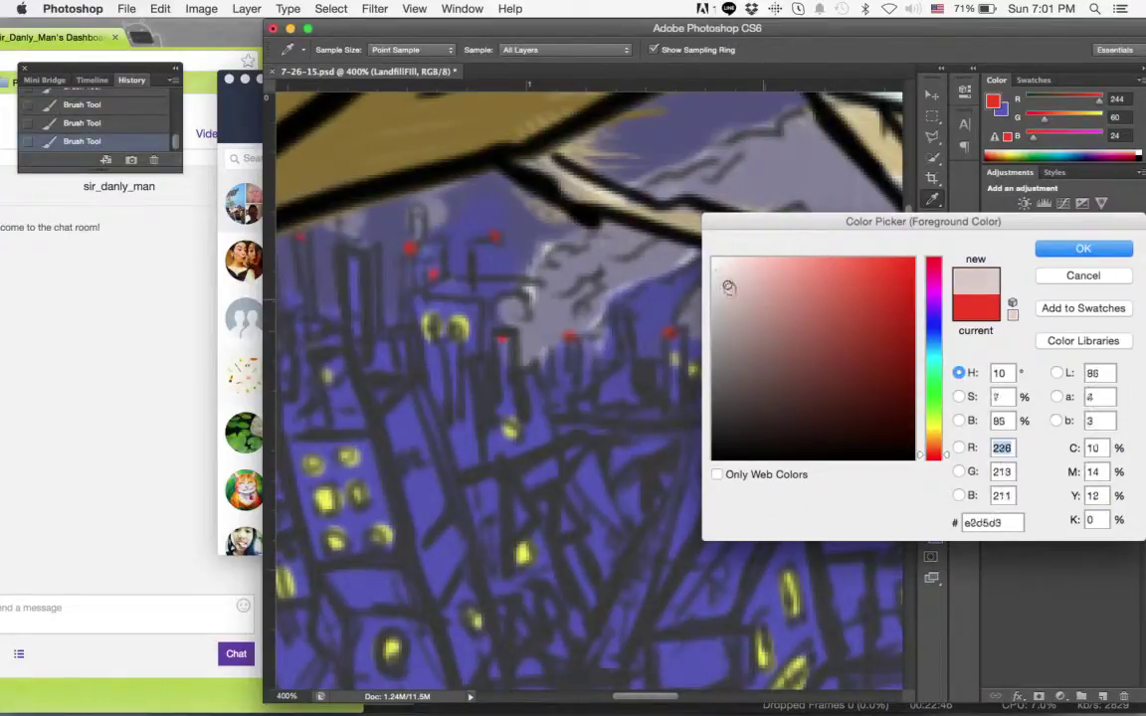
{"action": "left_click_drag", "start_coordinate": [936, 452], "coordinate": [936, 430]}
{"action": "left_click", "coordinate": [763, 277]}
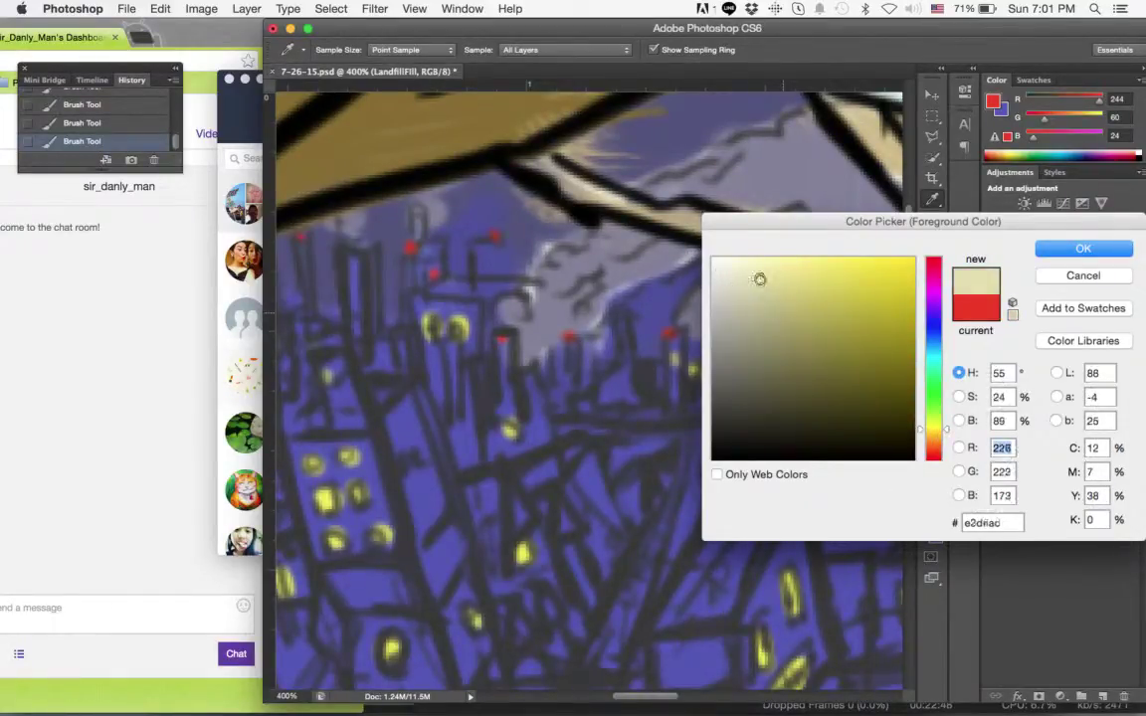
{"action": "left_click", "coordinate": [932, 439]}
{"action": "left_click_drag", "start_coordinate": [932, 436], "coordinate": [932, 438]}
{"action": "left_click", "coordinate": [847, 337]}
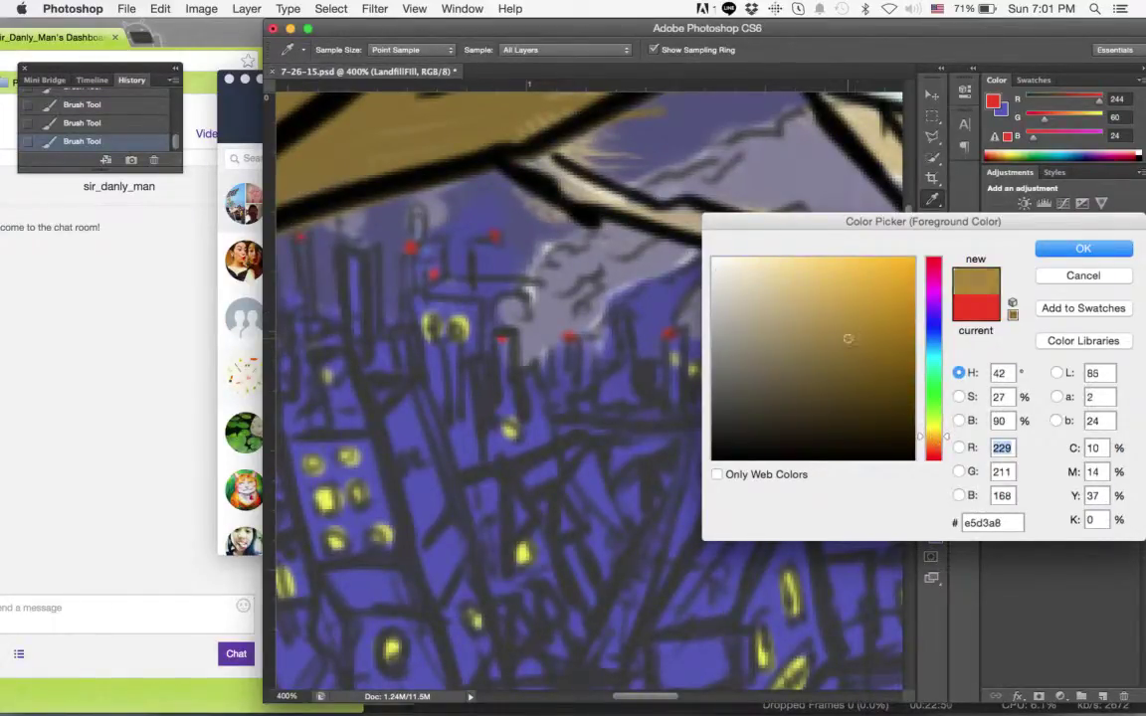
{"action": "mouse_move", "coordinate": [847, 337]}
{"action": "left_mouse_down"}
{"action": "mouse_move", "coordinate": [892, 256]}
{"action": "mouse_move", "coordinate": [938, 242]}
{"action": "left_mouse_up"}
{"action": "left_click", "coordinate": [857, 263]}
{"action": "mouse_move", "coordinate": [901, 334]}
{"action": "left_mouse_down"}
{"action": "mouse_move", "coordinate": [893, 325]}
{"action": "mouse_move", "coordinate": [922, 253]}
{"action": "left_mouse_up"}
{"action": "mouse_move", "coordinate": [948, 432]}
{"action": "left_mouse_down"}
{"action": "mouse_move", "coordinate": [948, 442]}
{"action": "mouse_move", "coordinate": [933, 437]}
{"action": "left_mouse_up"}
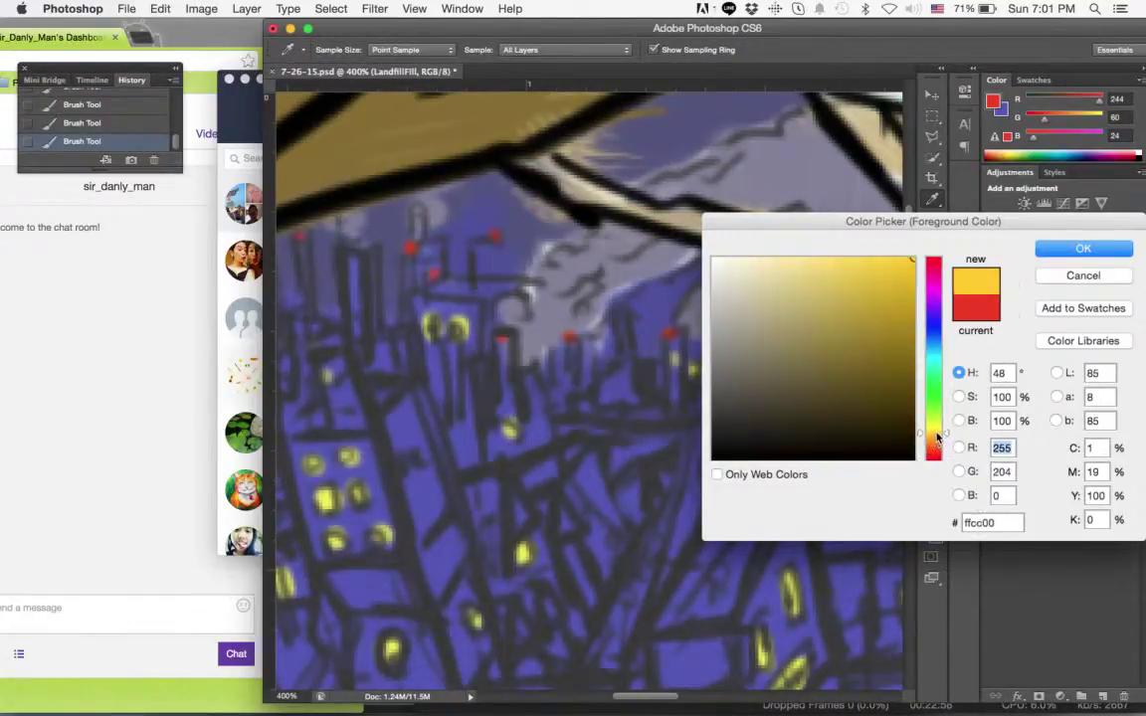
{"action": "left_click", "coordinate": [1084, 248]}
Paint small golden-yellow dots beside the red lights along the whole skyline, up to the building nearest the trunk.
{"action": "key", "text": "z"}
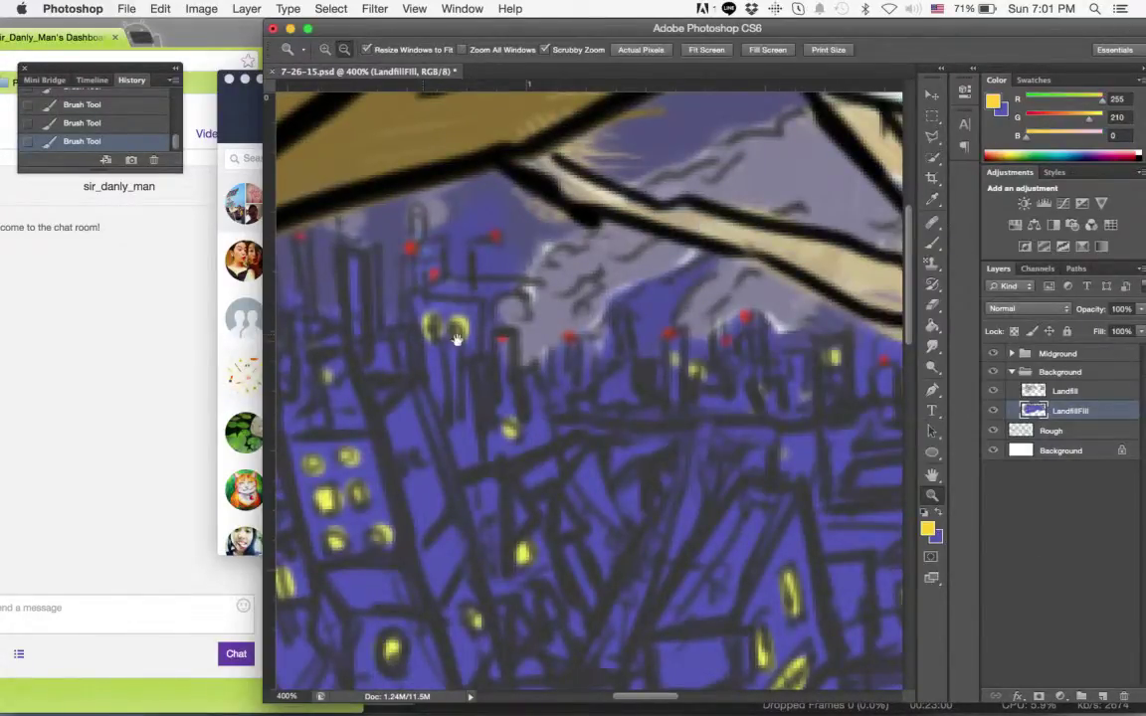
{"action": "left_click_drag", "start_coordinate": [456, 340], "coordinate": [639, 355]}
{"action": "key", "text": "b"}
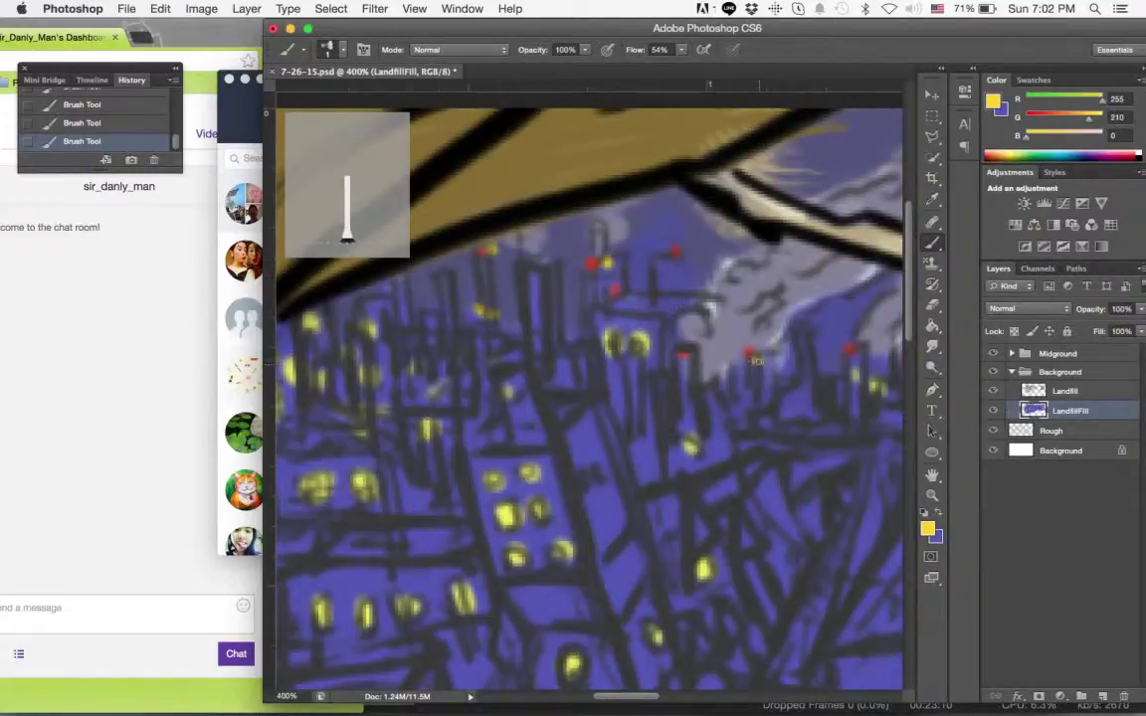
{"action": "left_click_drag", "start_coordinate": [635, 292], "coordinate": [465, 253]}
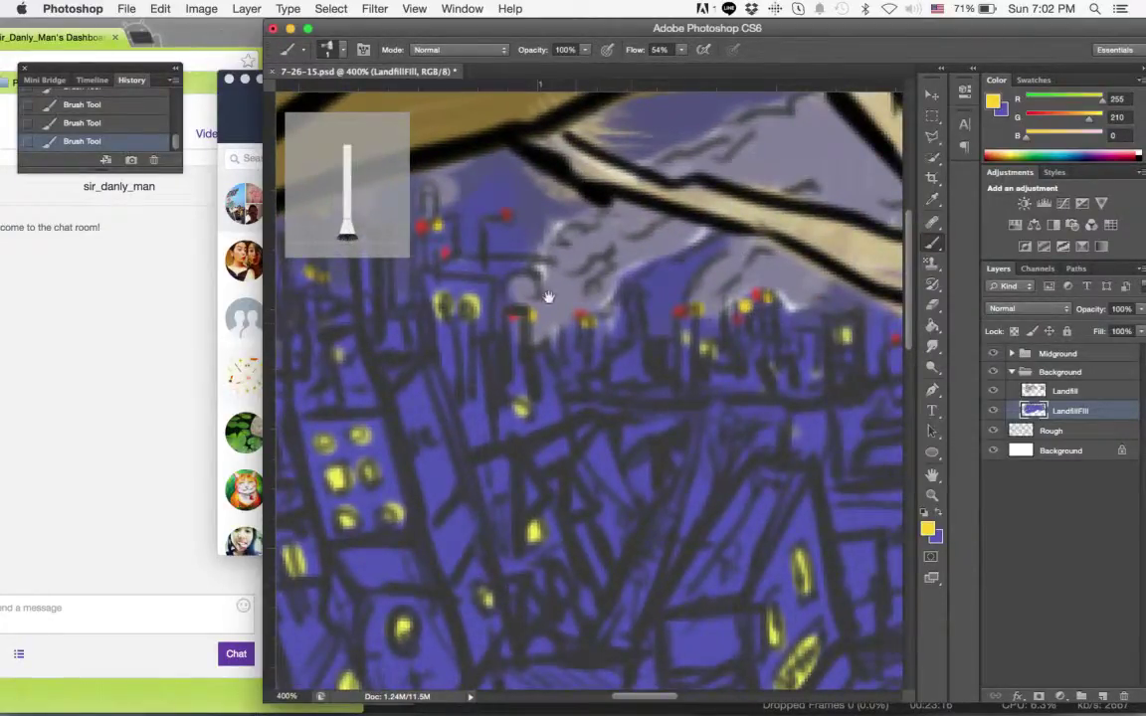
{"action": "left_click_drag", "start_coordinate": [548, 296], "coordinate": [344, 269]}
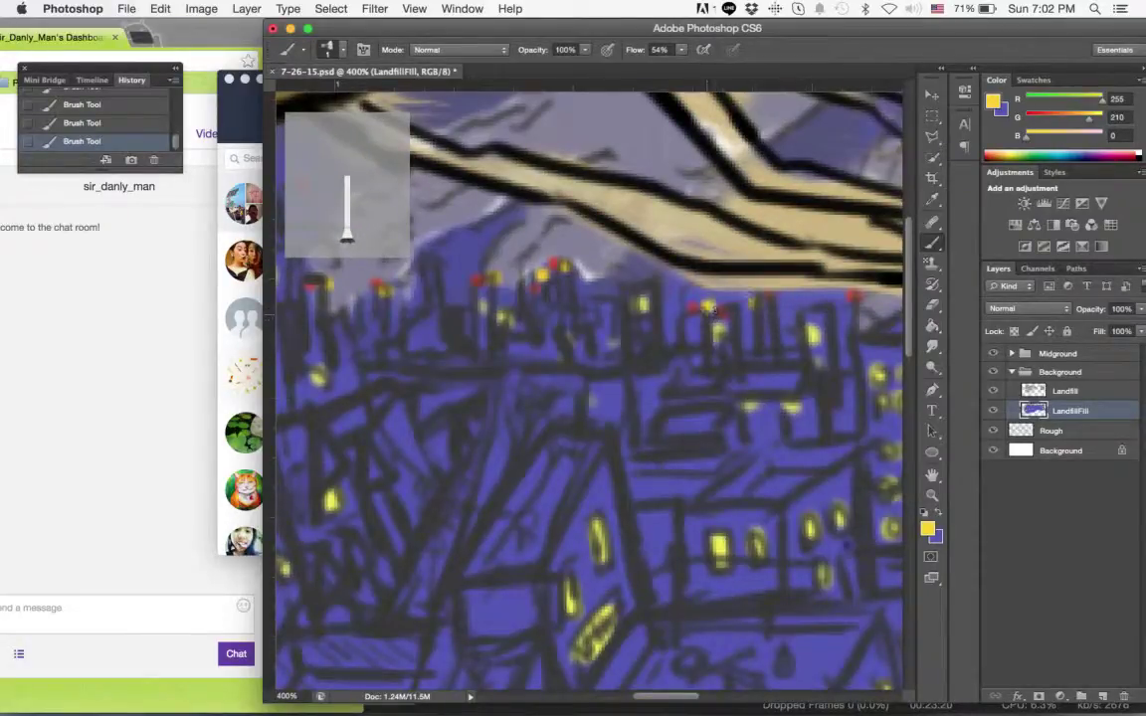
{"action": "scroll", "coordinate": [589, 388], "scroll_direction": "right", "scroll_amount": 10}
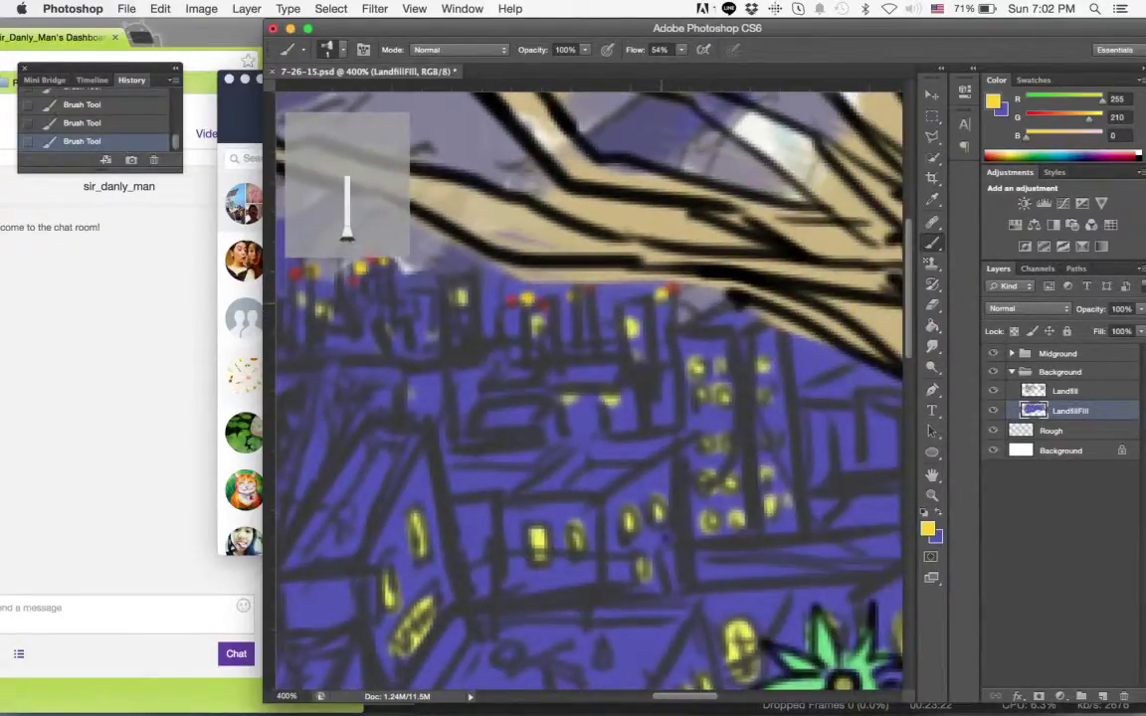
{"action": "scroll", "coordinate": [655, 312], "scroll_direction": "right", "scroll_amount": 15}
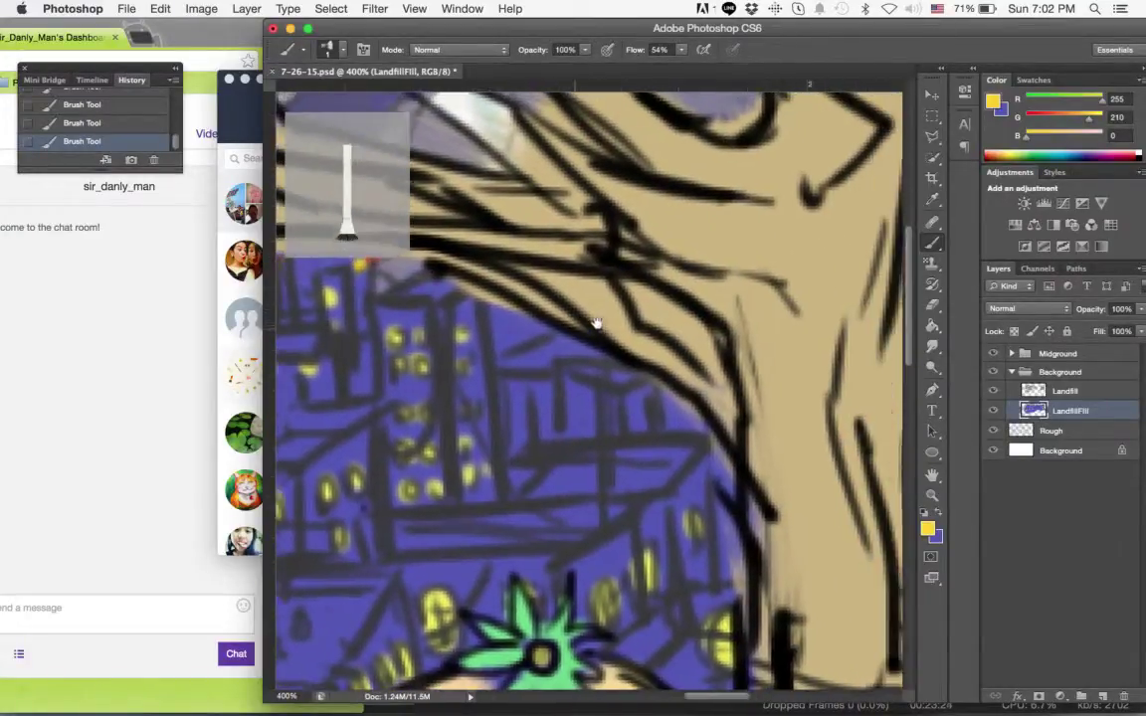
{"action": "scroll", "coordinate": [595, 323], "scroll_direction": "right", "scroll_amount": 3}
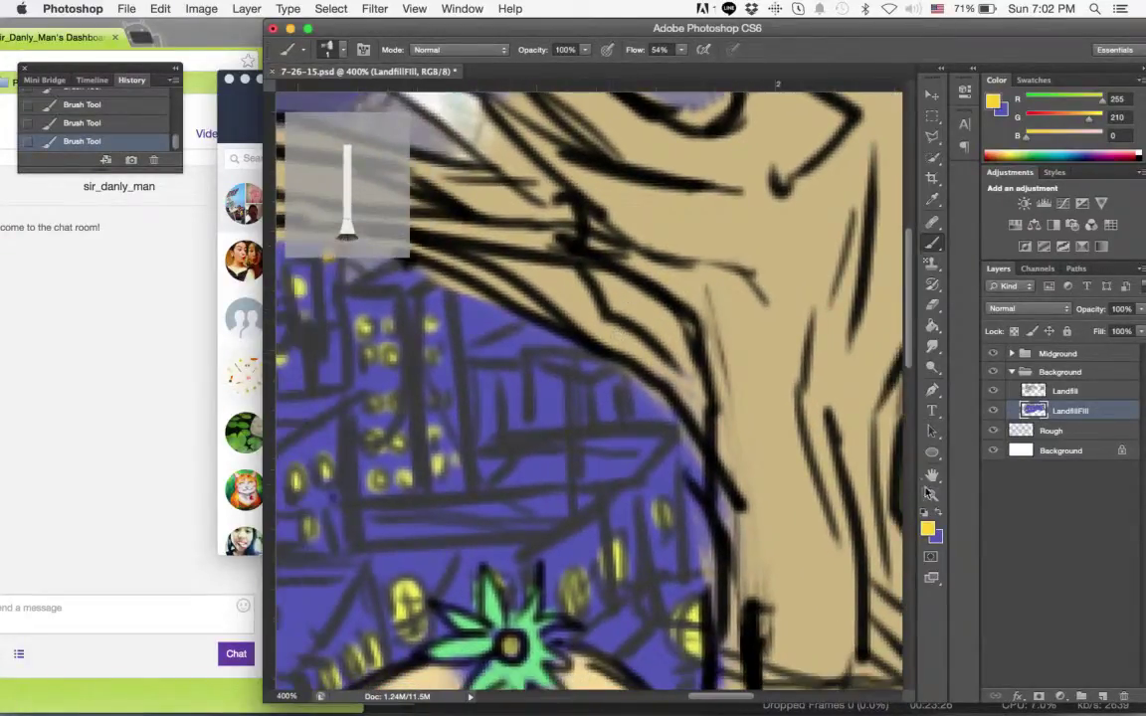
Examine the red and yellow skyline lights within the whole illustration at several magnifications.
{"action": "left_click", "coordinate": [931, 495]}
{"action": "left_click", "coordinate": [828, 414]}
{"action": "left_click", "coordinate": [826, 416]}
{"action": "left_click", "coordinate": [825, 414]}
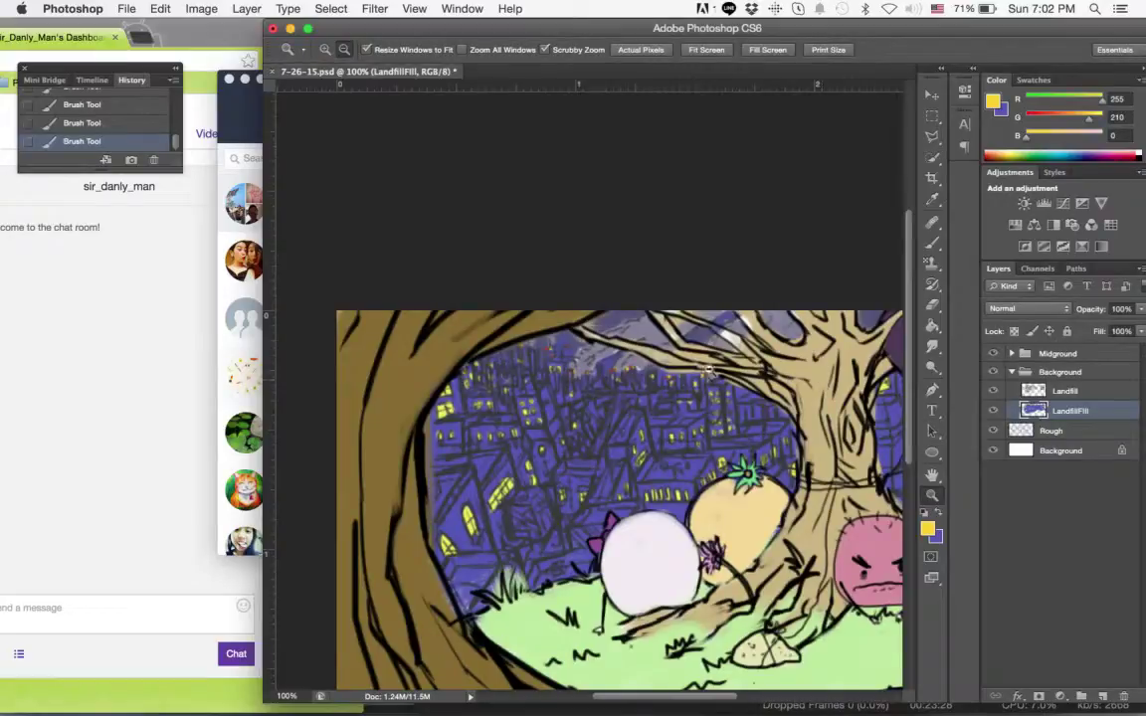
{"action": "left_click", "coordinate": [711, 368], "text": "alt"}
{"action": "left_click", "coordinate": [649, 322]}
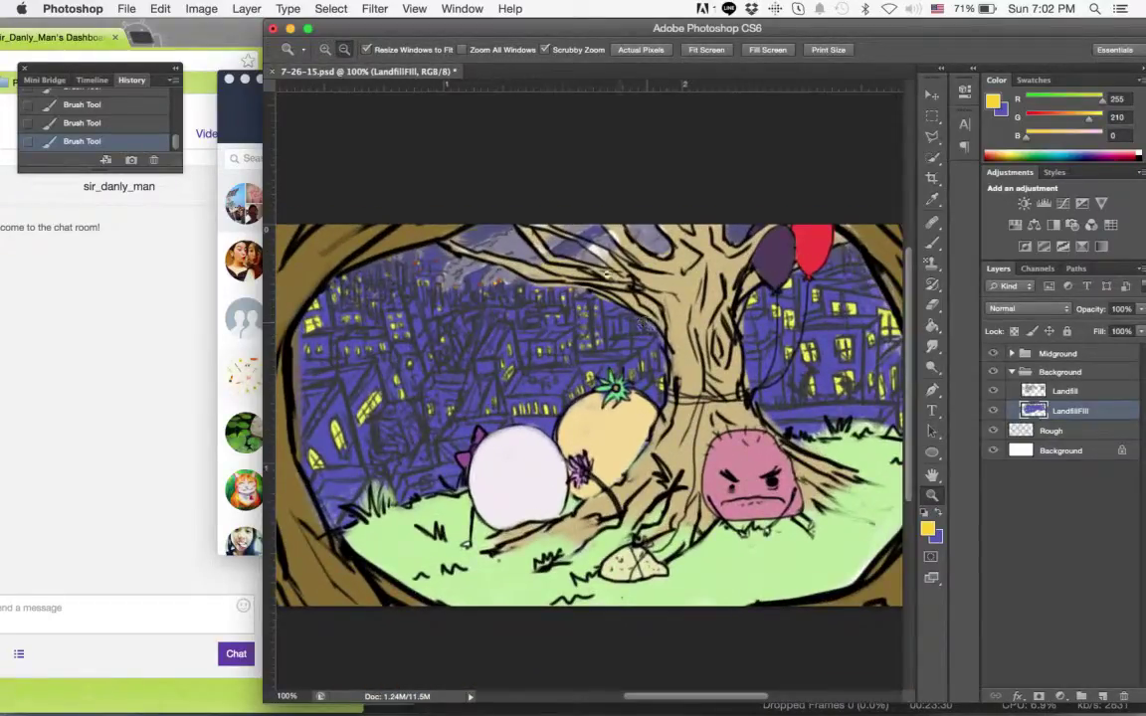
{"action": "left_click", "coordinate": [557, 283]}
{"action": "left_click", "coordinate": [545, 328], "text": "alt"}
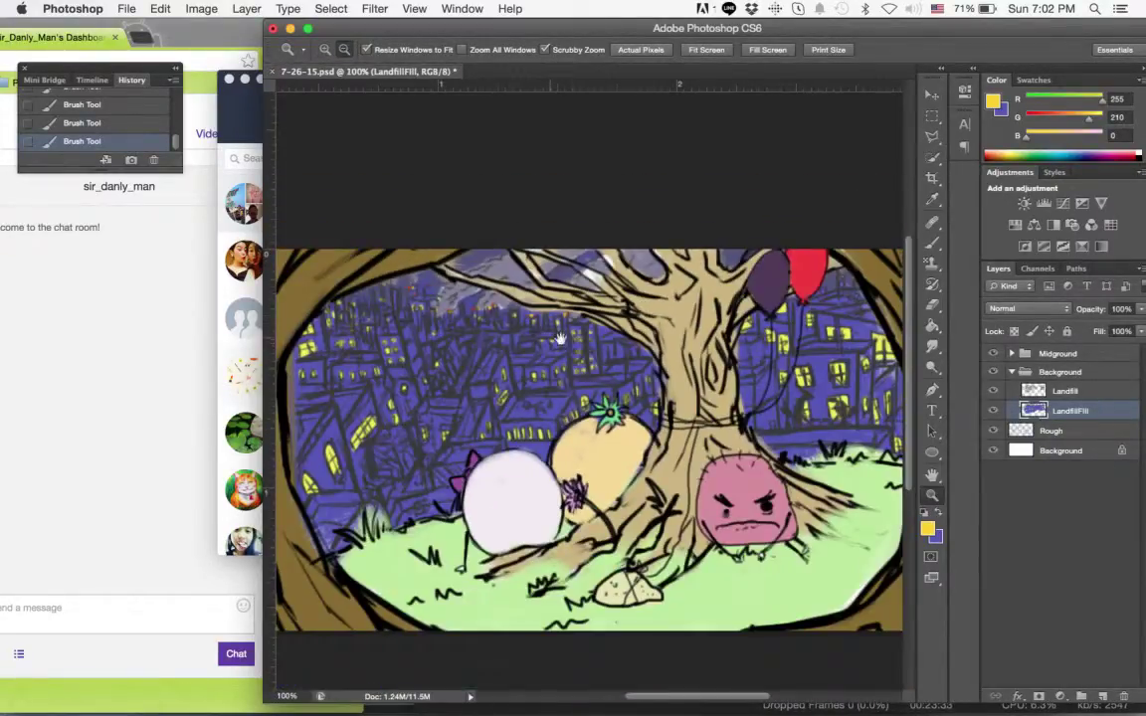
{"action": "left_click_drag", "start_coordinate": [560, 339], "coordinate": [616, 307]}
{"action": "left_click", "coordinate": [545, 365]}
{"action": "left_click_drag", "start_coordinate": [563, 358], "coordinate": [667, 347]}
Add a new layer directly above the LandfillFill layer and set its opacity to 48%.
{"action": "left_click", "coordinate": [1100, 699]}
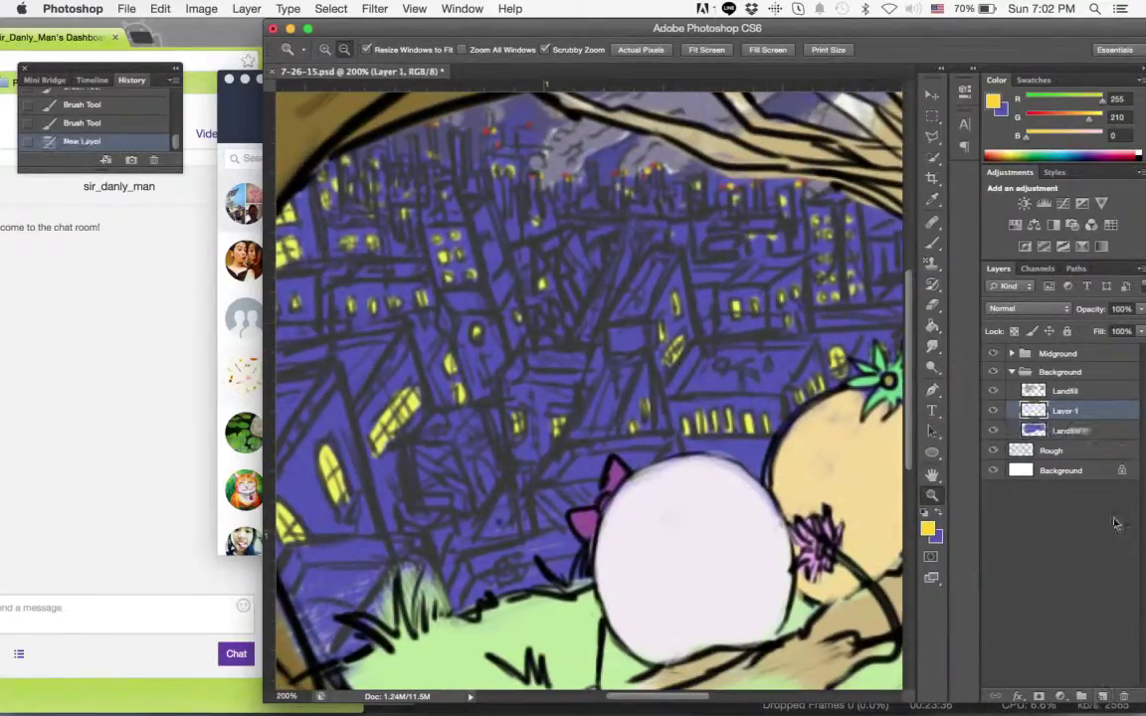
{"action": "left_click", "coordinate": [1140, 309]}
{"action": "left_click", "coordinate": [1095, 329]}
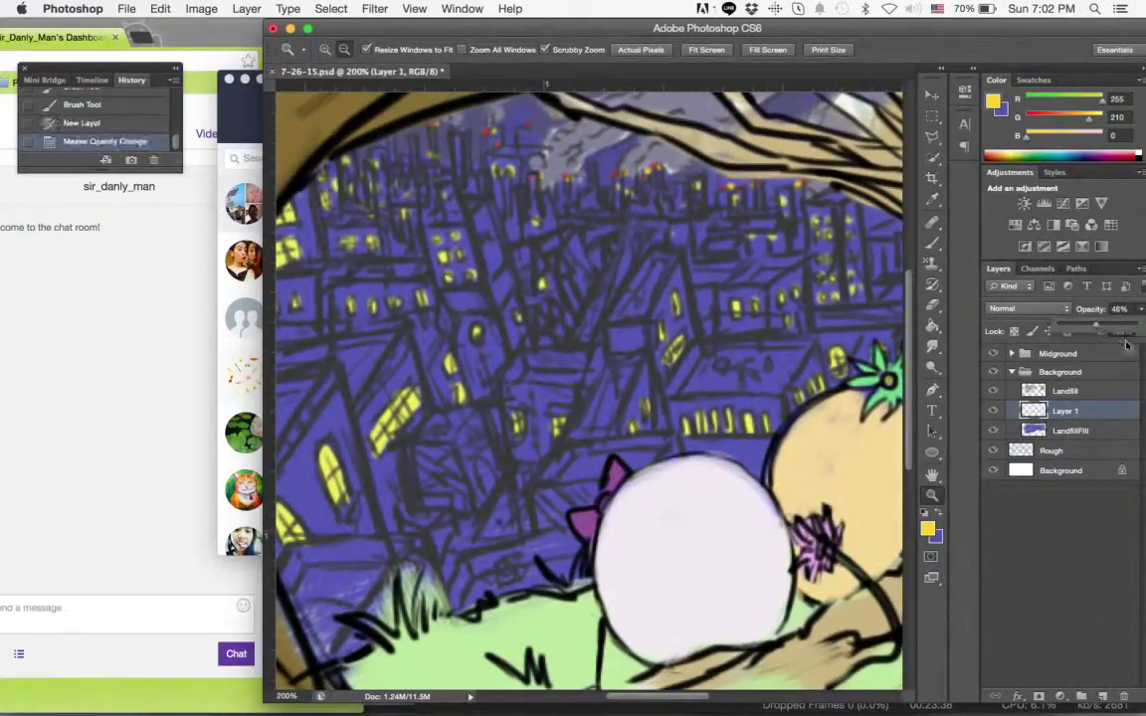
{"action": "left_click", "coordinate": [1095, 483]}
{"action": "left_click", "coordinate": [1005, 410]}
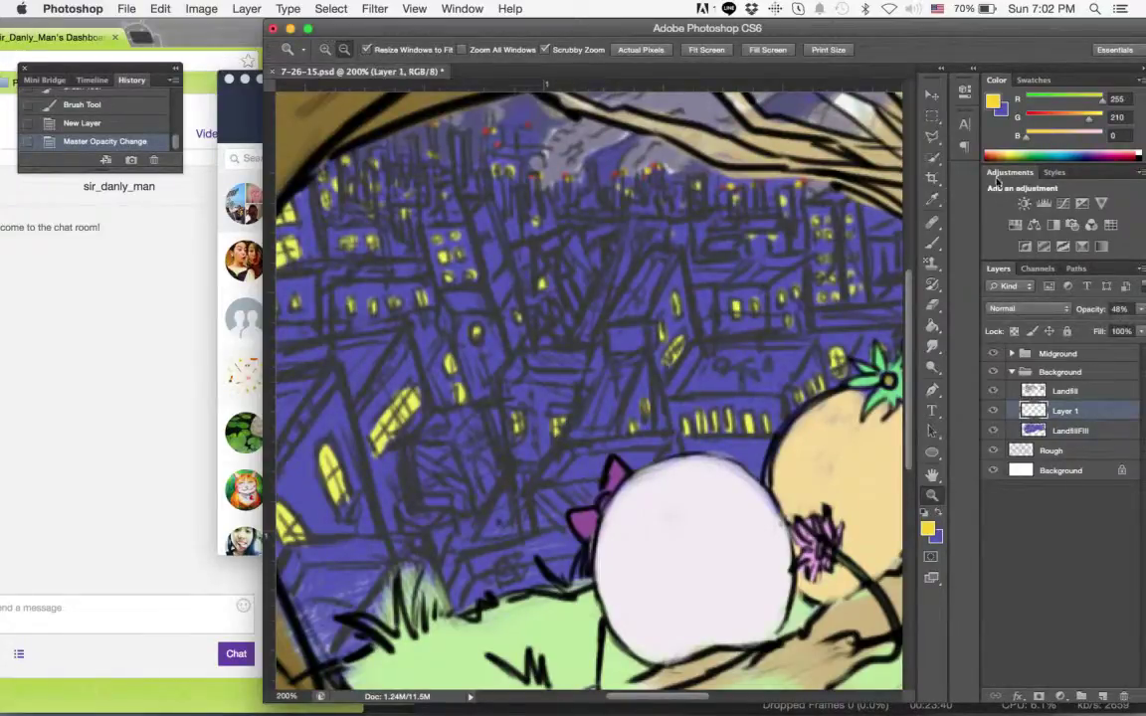
Set the foreground colour to a pale cream yellow, R 253, G 251, B 211.
{"action": "left_click", "coordinate": [935, 247]}
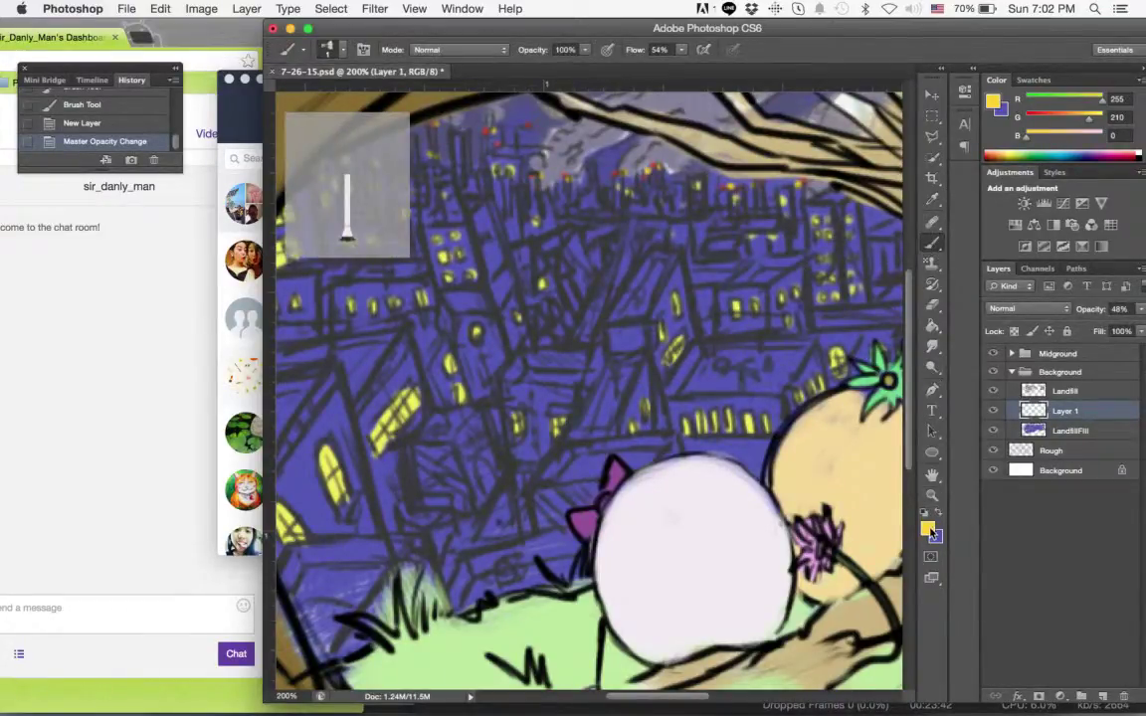
{"action": "left_click", "coordinate": [931, 532]}
{"action": "left_click_drag", "start_coordinate": [856, 378], "coordinate": [733, 291]}
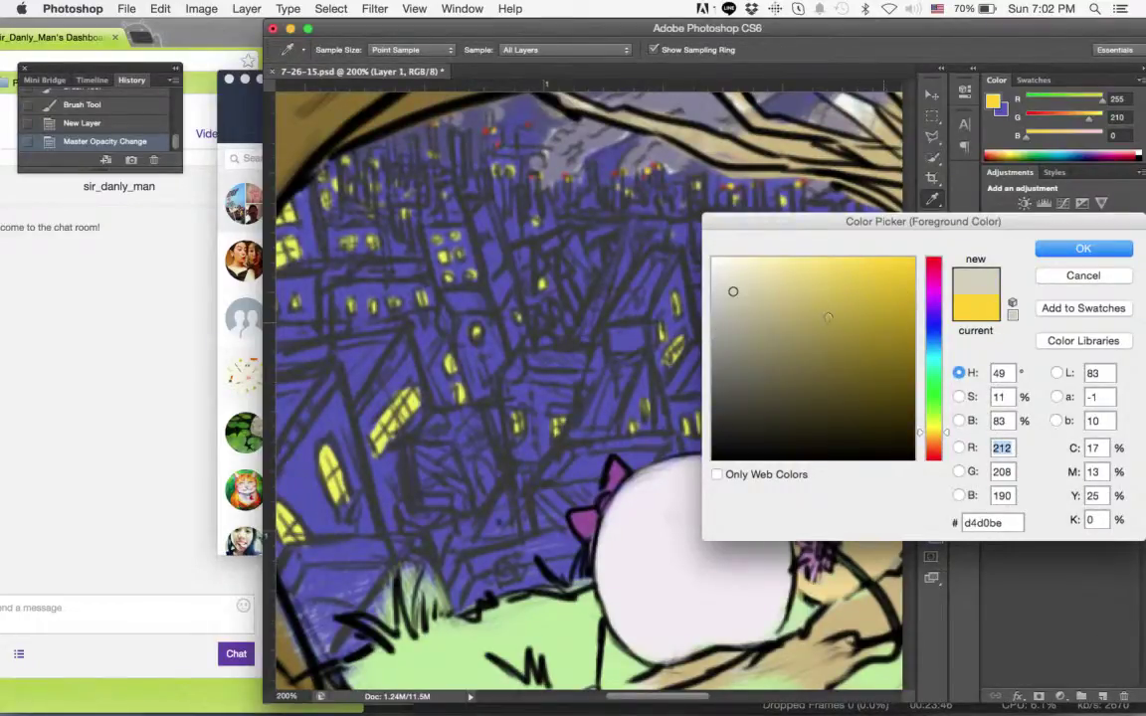
{"action": "left_click_drag", "start_coordinate": [828, 316], "coordinate": [855, 317]}
{"action": "left_click", "coordinate": [934, 428]}
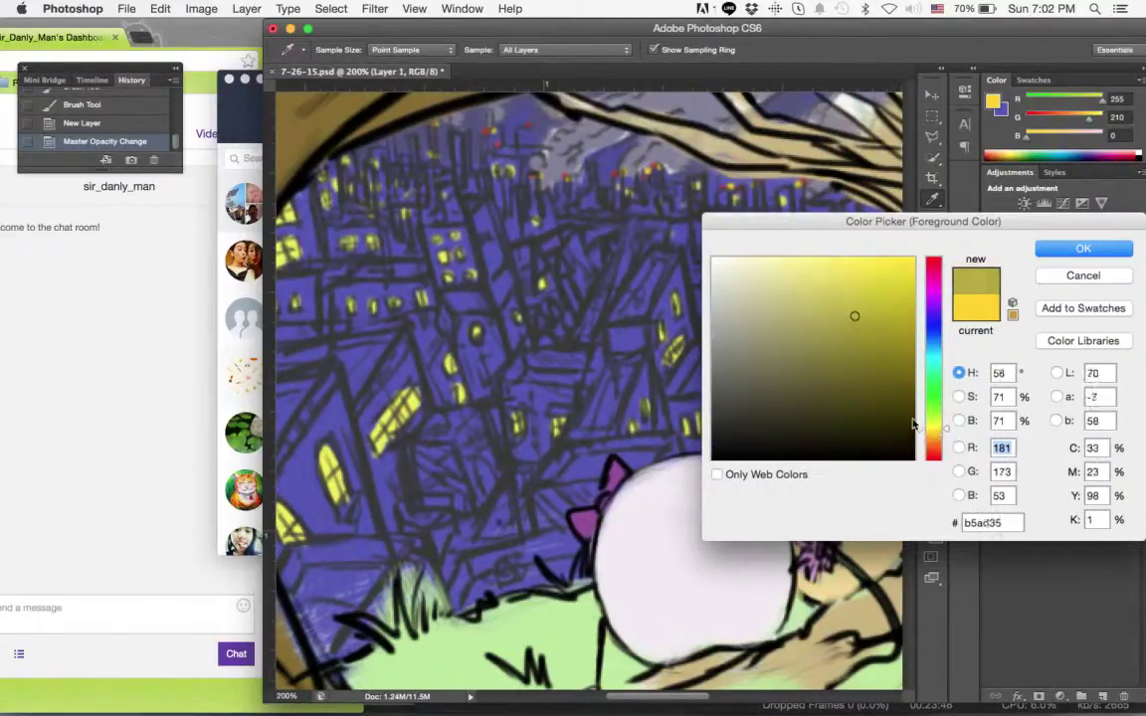
{"action": "left_click_drag", "start_coordinate": [877, 388], "coordinate": [740, 262]}
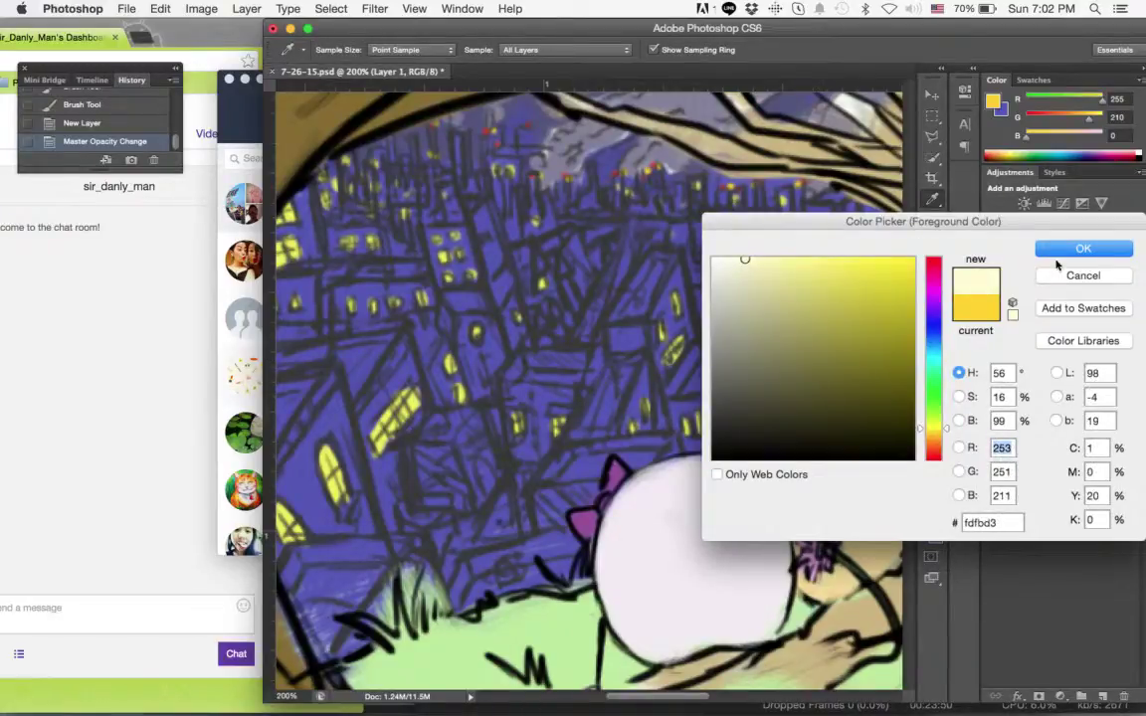
{"action": "left_click", "coordinate": [1083, 248]}
Enlarge the brush tip to 80 px for painting on the new layer.
{"action": "key", "text": "b"}
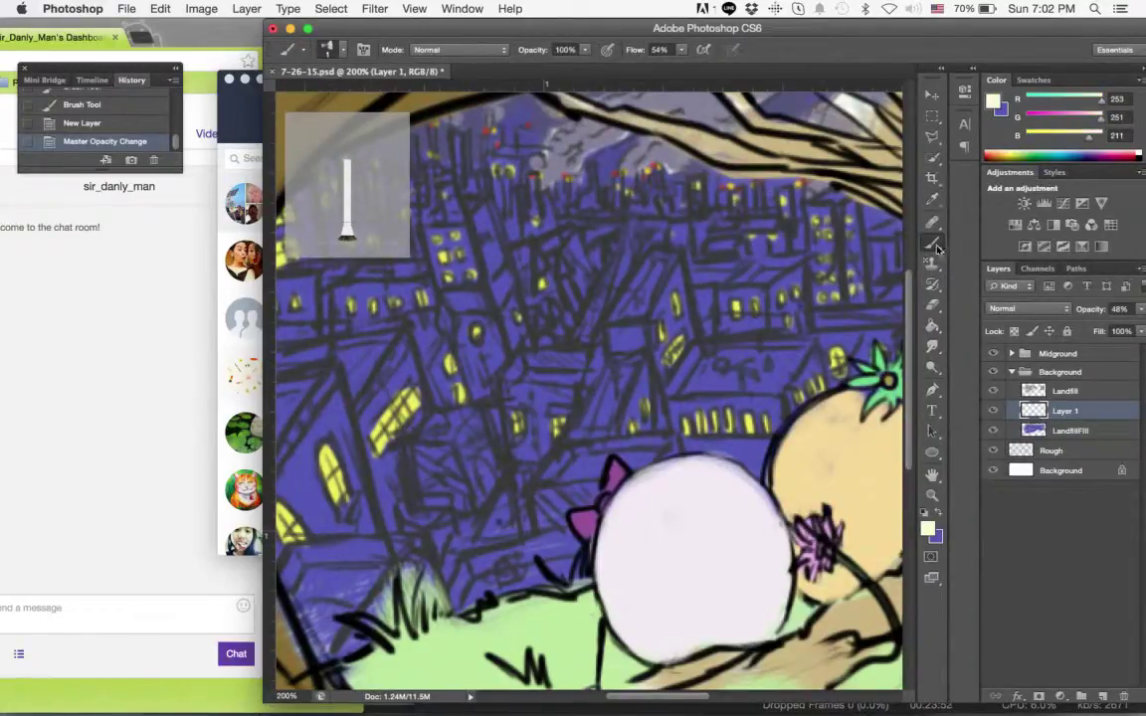
{"action": "left_click", "coordinate": [341, 49]}
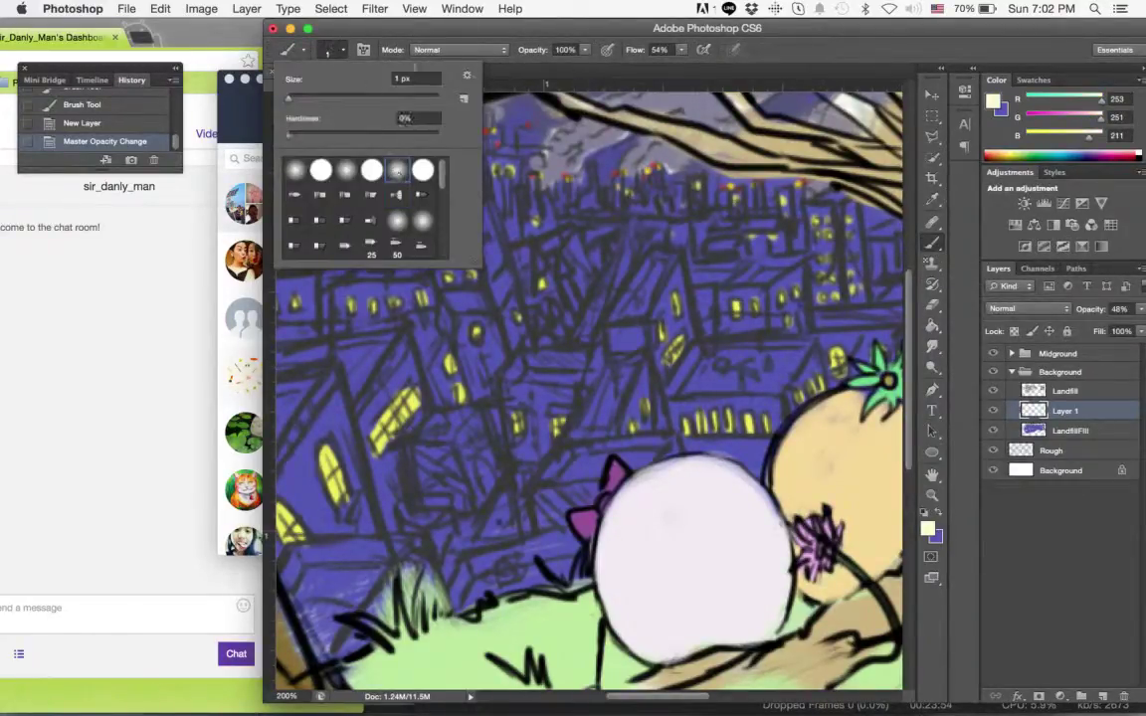
{"action": "left_click", "coordinate": [338, 98]}
{"action": "left_click", "coordinate": [384, 37]}
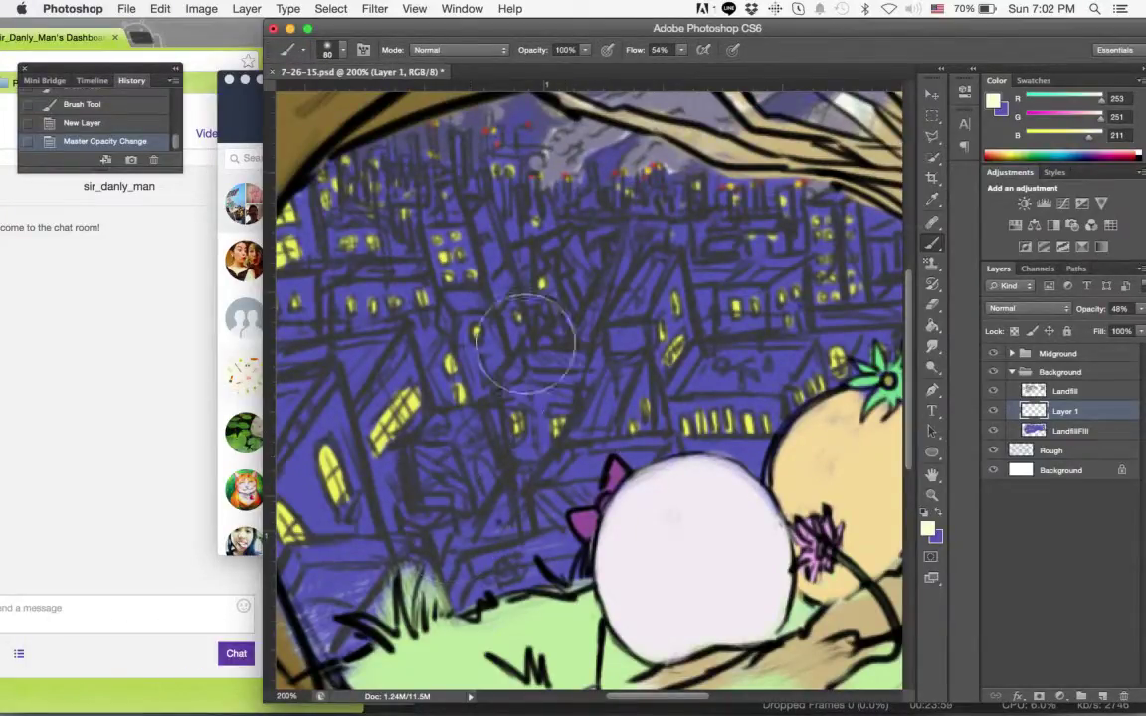
Switch the Eraser to a round 15 px tip.
{"action": "left_click", "coordinate": [933, 305]}
{"action": "left_click", "coordinate": [933, 307]}
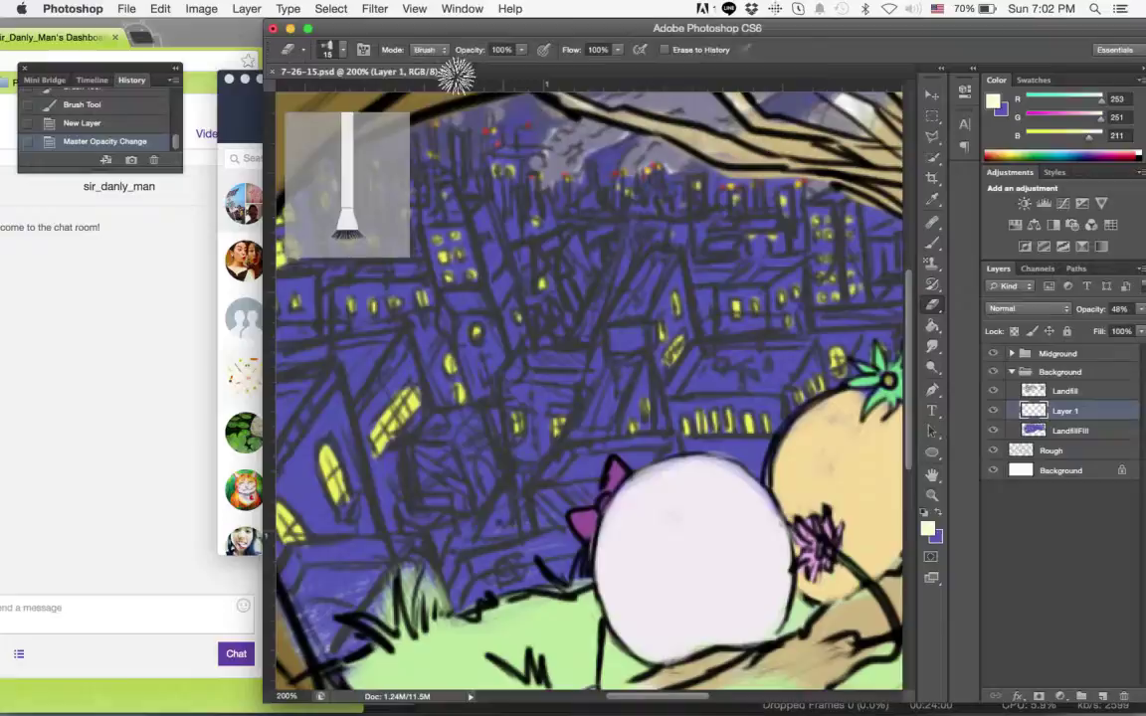
{"action": "left_click", "coordinate": [329, 49]}
{"action": "left_click", "coordinate": [455, 47]}
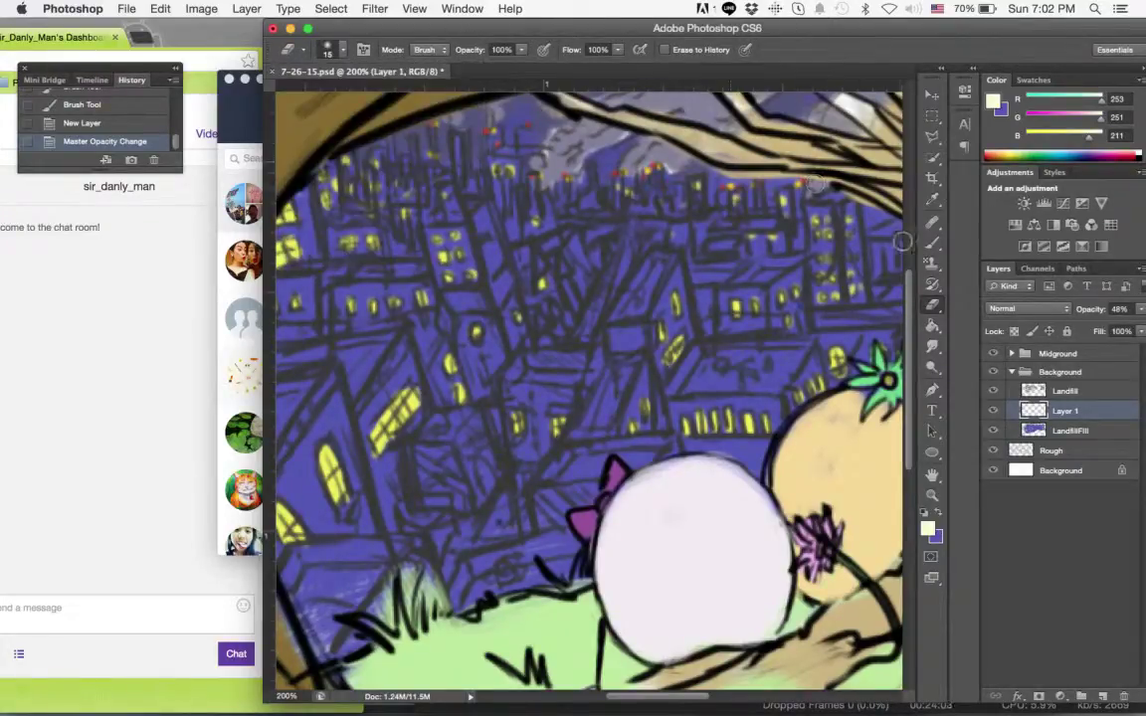
Try painting broad pale haze over the central street and buildings on the new layer with the 80 px brush.
{"action": "key", "text": "b"}
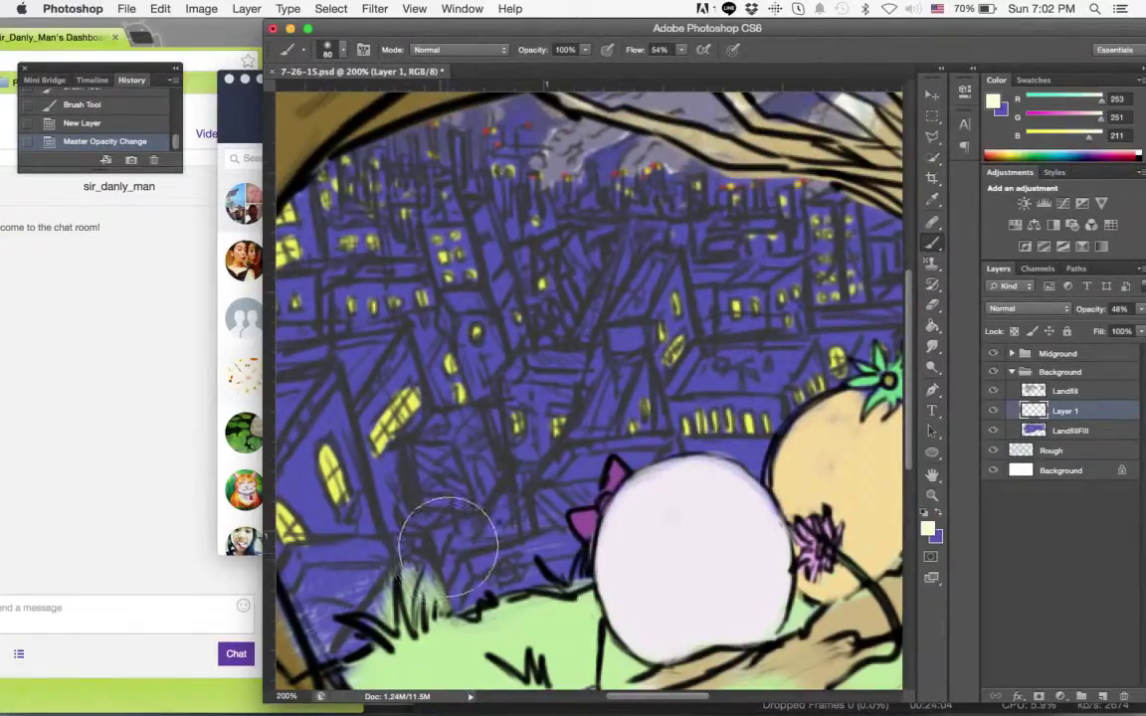
{"action": "mouse_move", "coordinate": [448, 547]}
{"action": "left_mouse_down"}
{"action": "mouse_move", "coordinate": [417, 477]}
{"action": "mouse_move", "coordinate": [438, 447]}
{"action": "mouse_move", "coordinate": [517, 448]}
{"action": "left_mouse_up"}
{"action": "mouse_move", "coordinate": [569, 340]}
{"action": "left_mouse_down"}
{"action": "mouse_move", "coordinate": [607, 269]}
{"action": "mouse_move", "coordinate": [573, 308]}
{"action": "left_mouse_up"}
{"action": "mouse_move", "coordinate": [547, 393]}
{"action": "left_mouse_down"}
{"action": "mouse_move", "coordinate": [508, 393]}
{"action": "mouse_move", "coordinate": [532, 408]}
{"action": "left_mouse_up"}
{"action": "left_click_drag", "start_coordinate": [567, 329], "coordinate": [591, 311]}
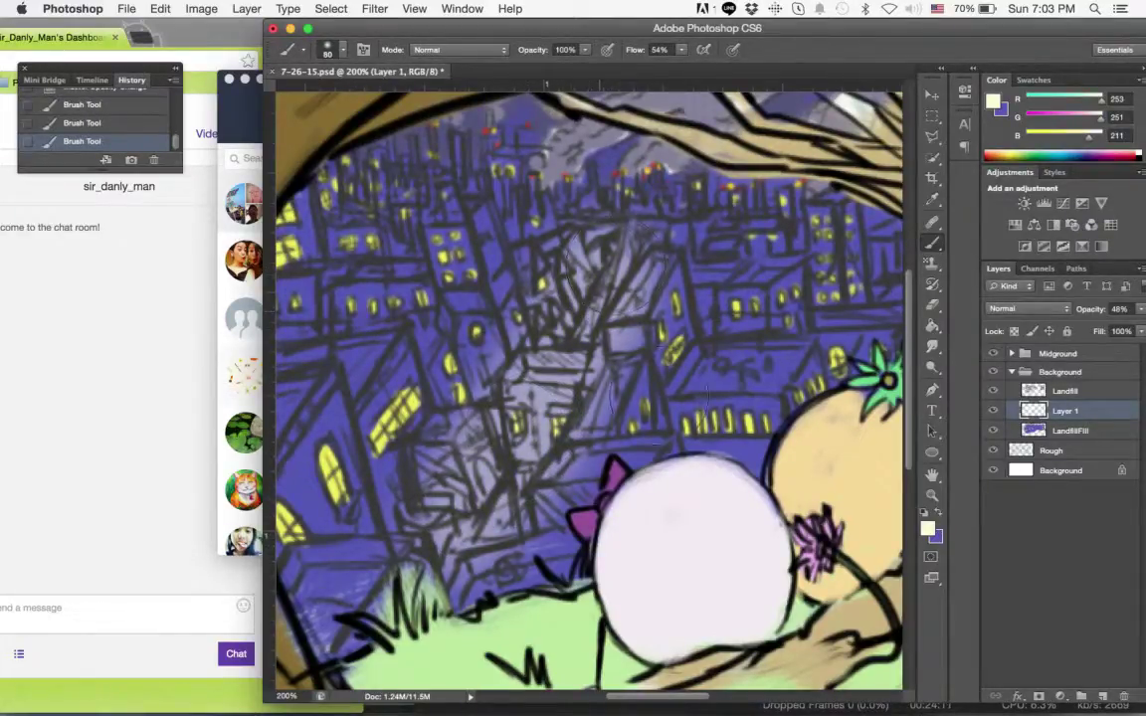
{"action": "mouse_move", "coordinate": [487, 433]}
{"action": "left_mouse_down"}
{"action": "mouse_move", "coordinate": [438, 398]}
{"action": "mouse_move", "coordinate": [432, 443]}
{"action": "mouse_move", "coordinate": [545, 401]}
{"action": "mouse_move", "coordinate": [529, 441]}
{"action": "mouse_move", "coordinate": [530, 364]}
{"action": "mouse_move", "coordinate": [577, 379]}
{"action": "mouse_move", "coordinate": [595, 351]}
{"action": "left_mouse_up"}
{"action": "left_click_drag", "start_coordinate": [589, 232], "coordinate": [545, 310]}
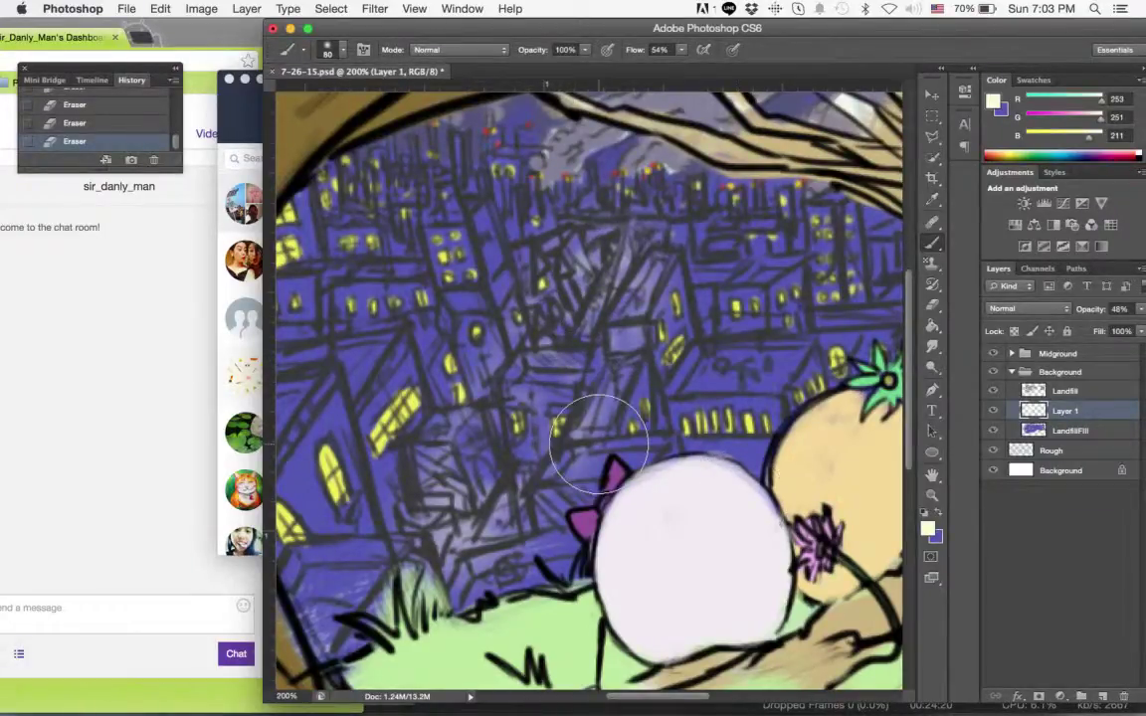
{"action": "left_click_drag", "start_coordinate": [606, 438], "coordinate": [541, 395]}
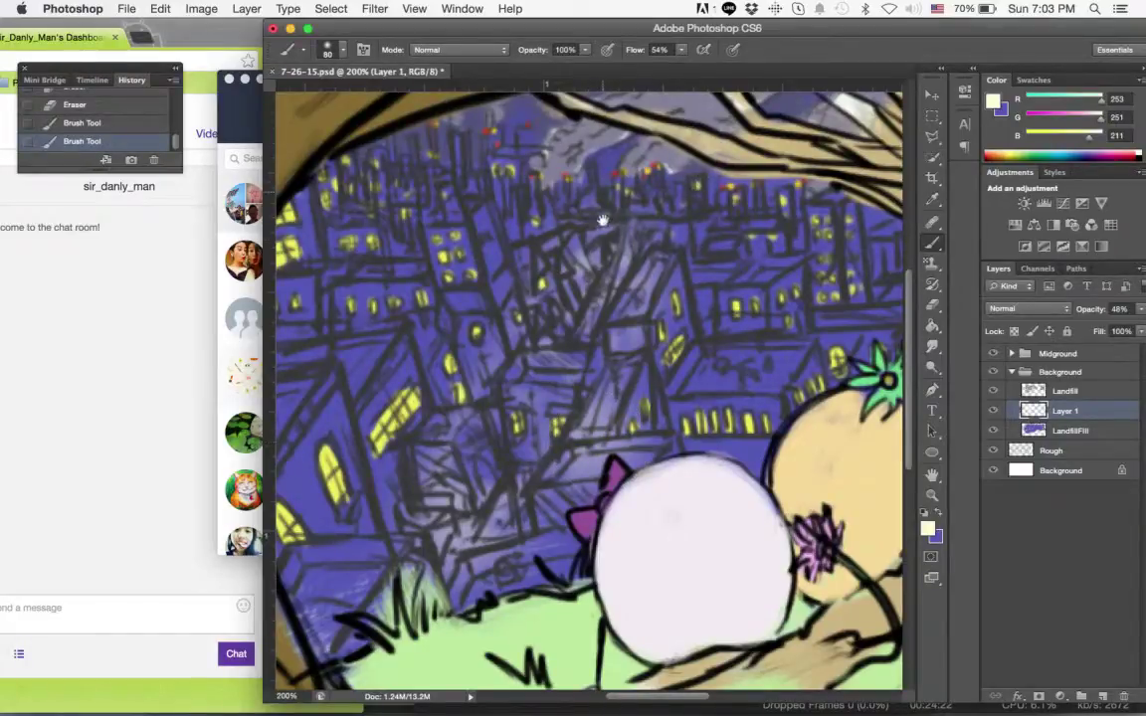
Erase the broad pale haze strokes from the central street and buildings.
{"action": "scroll", "coordinate": [696, 279], "scroll_direction": "up", "scroll_amount": 2}
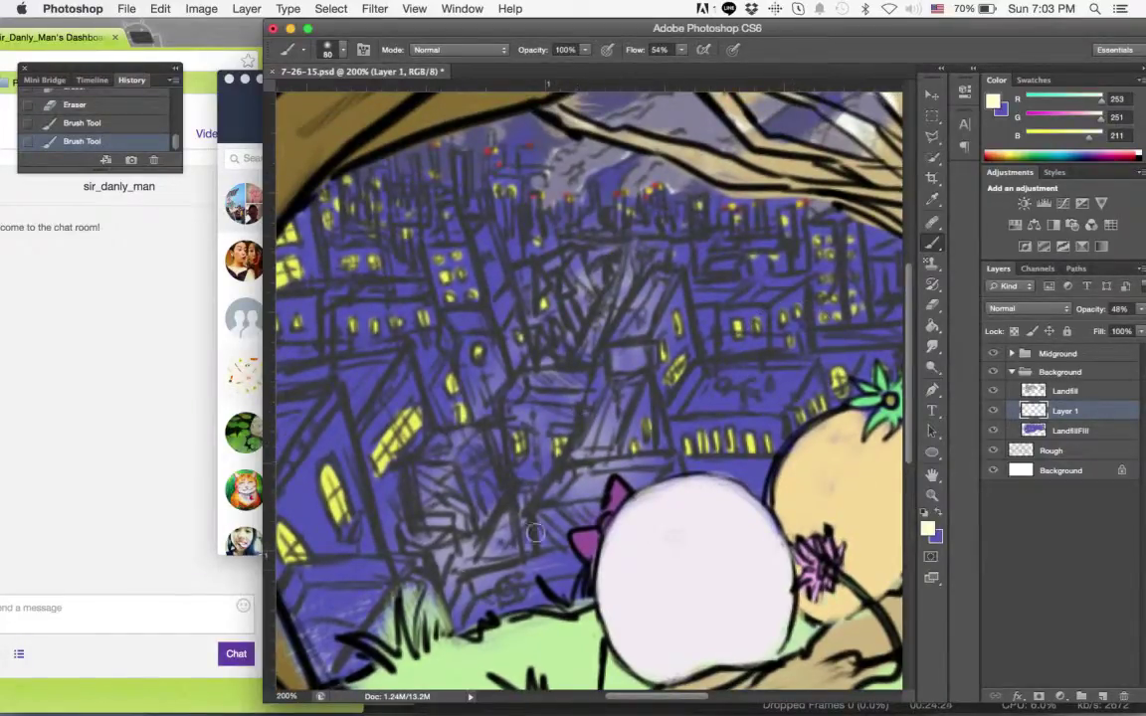
{"action": "mouse_move", "coordinate": [537, 568]}
{"action": "left_mouse_down"}
{"action": "mouse_move", "coordinate": [579, 365]}
{"action": "mouse_move", "coordinate": [661, 277]}
{"action": "mouse_move", "coordinate": [674, 310]}
{"action": "mouse_move", "coordinate": [614, 385]}
{"action": "mouse_move", "coordinate": [499, 445]}
{"action": "mouse_move", "coordinate": [520, 343]}
{"action": "mouse_move", "coordinate": [627, 279]}
{"action": "left_mouse_up"}
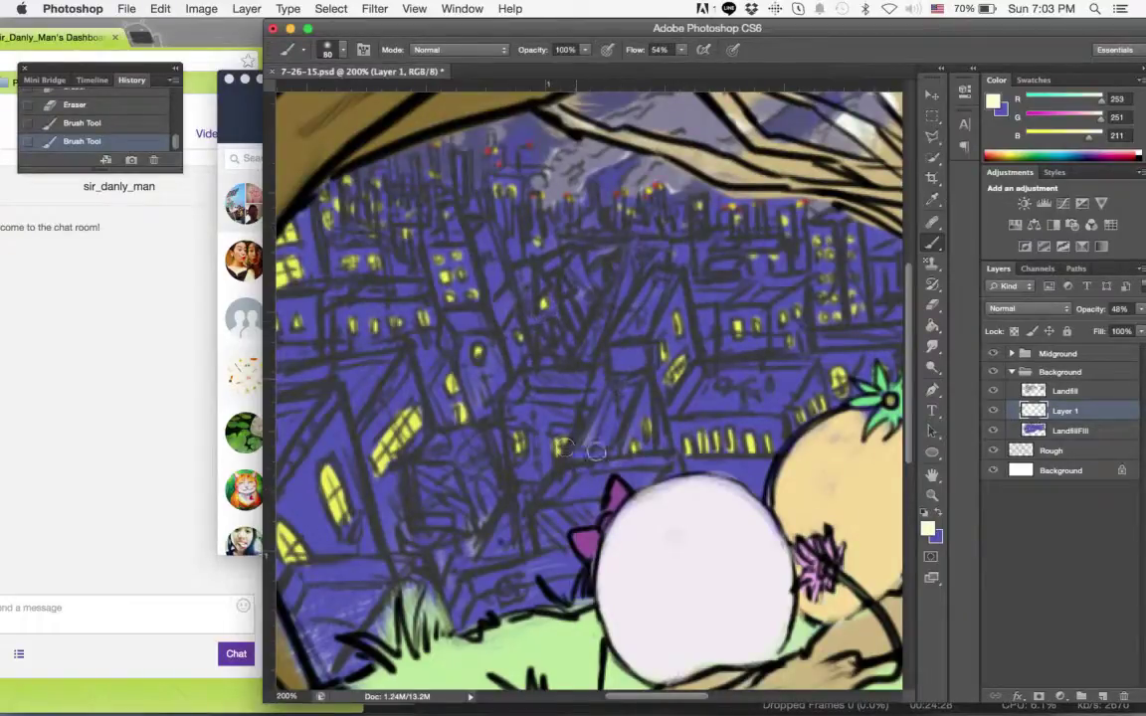
{"action": "mouse_move", "coordinate": [677, 325]}
{"action": "left_mouse_down"}
{"action": "mouse_move", "coordinate": [472, 434]}
{"action": "mouse_move", "coordinate": [567, 388]}
{"action": "mouse_move", "coordinate": [640, 377]}
{"action": "left_mouse_up"}
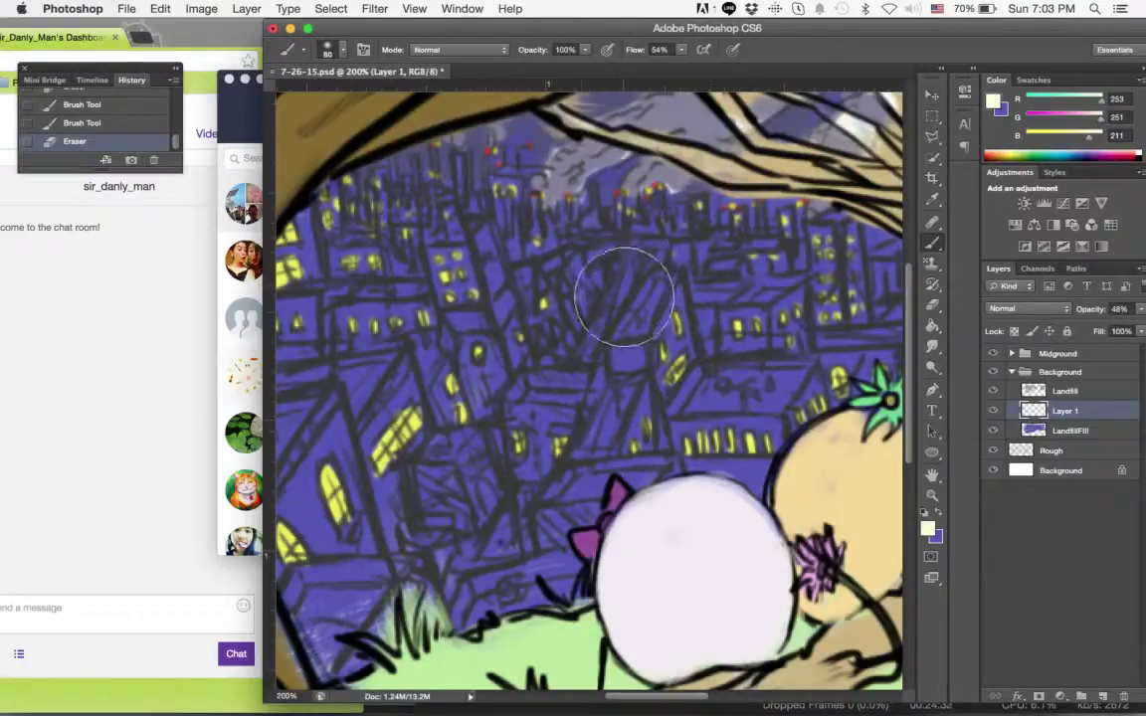
Reduce the brush to 30 px and paint pale haze along the central diagonal alley and the street behind the grass tuft.
{"action": "left_click", "coordinate": [336, 48]}
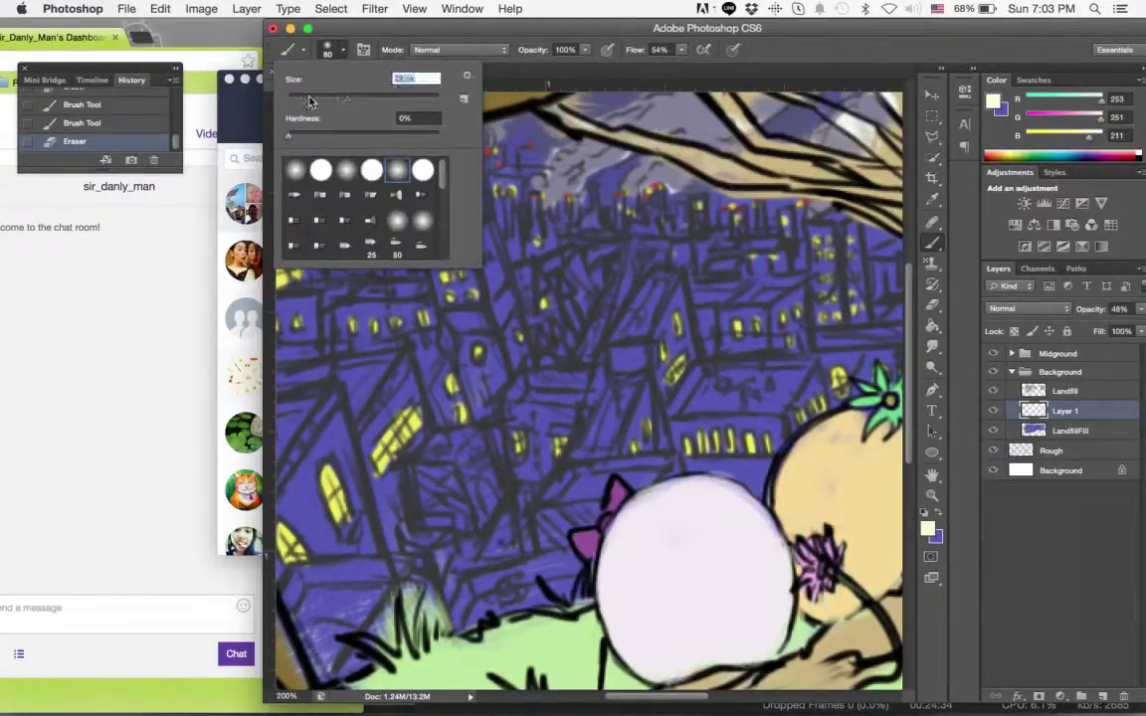
{"action": "type", "text": "30"}
{"action": "key", "text": "Return"}
{"action": "mouse_move", "coordinate": [574, 344]}
{"action": "left_mouse_down"}
{"action": "mouse_move", "coordinate": [604, 324]}
{"action": "mouse_move", "coordinate": [606, 302]}
{"action": "mouse_move", "coordinate": [571, 344]}
{"action": "mouse_move", "coordinate": [600, 323]}
{"action": "mouse_move", "coordinate": [636, 232]}
{"action": "mouse_move", "coordinate": [593, 306]}
{"action": "mouse_move", "coordinate": [603, 324]}
{"action": "mouse_move", "coordinate": [627, 265]}
{"action": "left_mouse_up"}
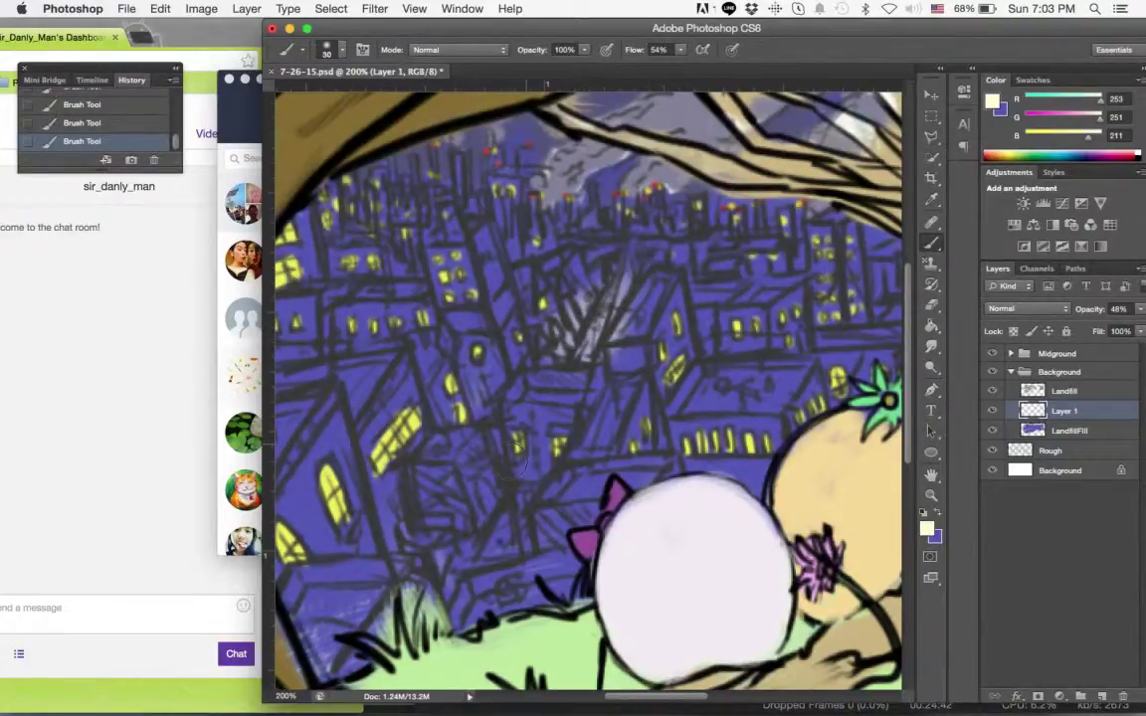
{"action": "mouse_move", "coordinate": [434, 460]}
{"action": "left_mouse_down"}
{"action": "mouse_move", "coordinate": [451, 428]}
{"action": "mouse_move", "coordinate": [443, 438]}
{"action": "left_mouse_up"}
{"action": "mouse_move", "coordinate": [410, 512]}
{"action": "left_mouse_down"}
{"action": "mouse_move", "coordinate": [450, 475]}
{"action": "mouse_move", "coordinate": [433, 494]}
{"action": "left_mouse_up"}
{"action": "mouse_move", "coordinate": [376, 553]}
{"action": "left_mouse_down"}
{"action": "mouse_move", "coordinate": [413, 517]}
{"action": "mouse_move", "coordinate": [406, 497]}
{"action": "left_mouse_up"}
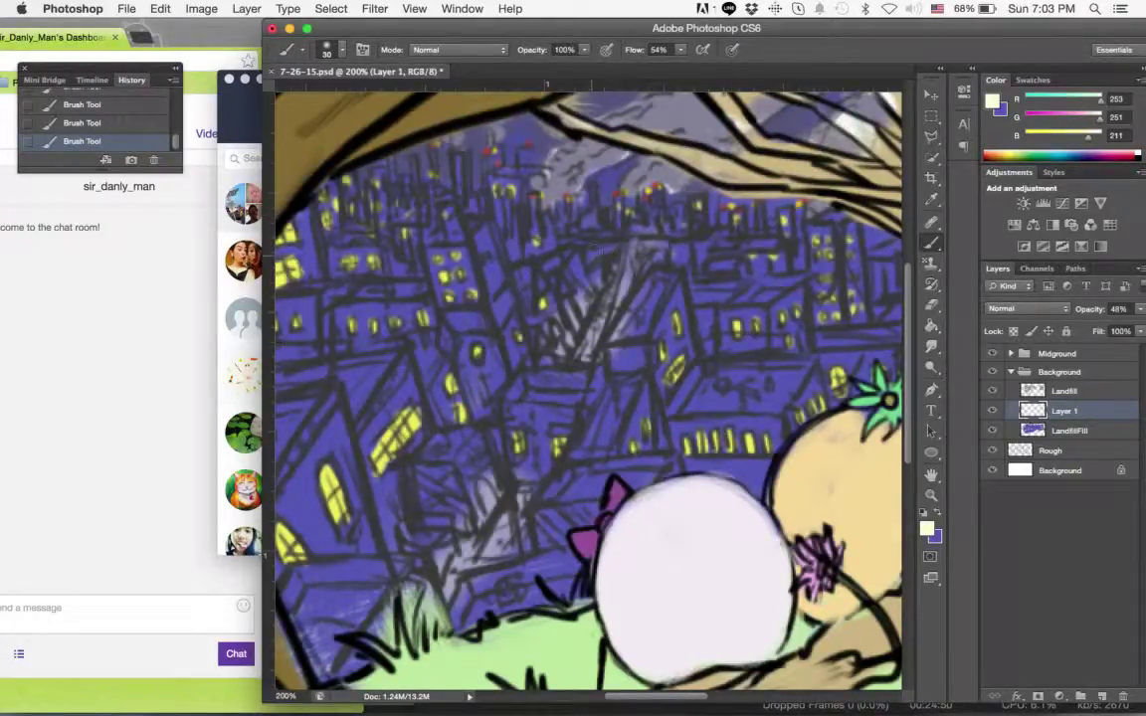
{"action": "left_click_drag", "start_coordinate": [595, 302], "coordinate": [646, 239]}
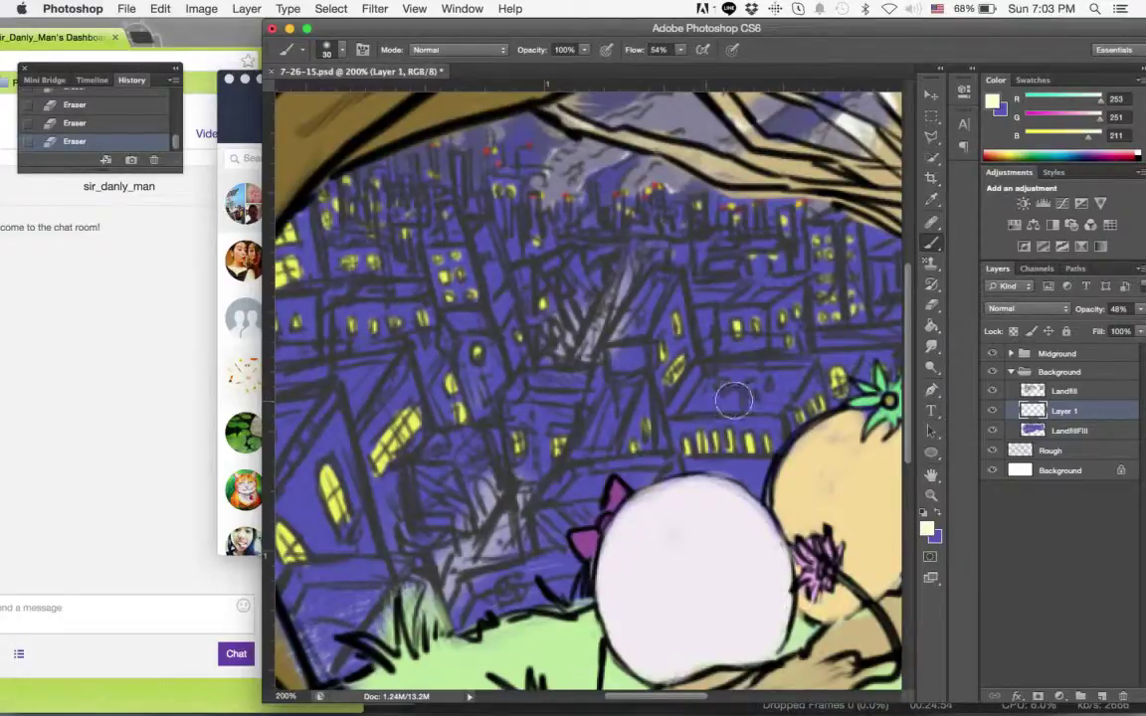
Paint a thin pale haze along the rooftop beside the green-leafed orange character and trim it with the Eraser.
{"action": "left_click_drag", "start_coordinate": [727, 351], "coordinate": [835, 347]}
{"action": "scroll", "coordinate": [556, 275], "scroll_direction": "right", "scroll_amount": 5}
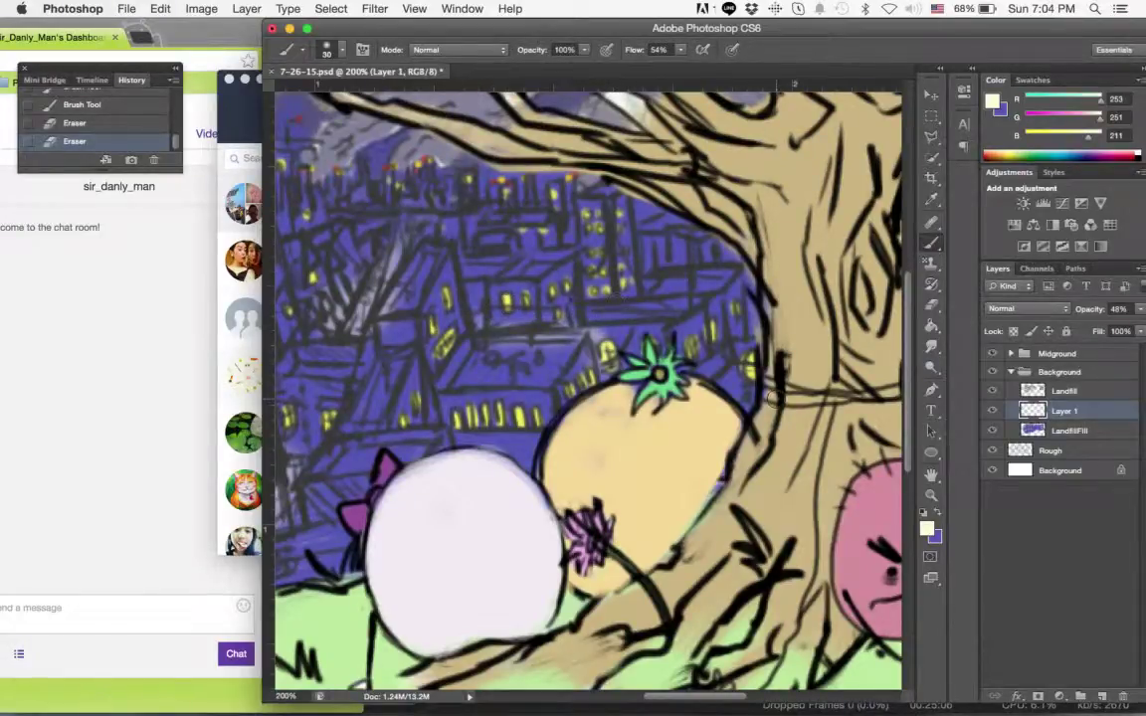
{"action": "mouse_move", "coordinate": [762, 328]}
{"action": "left_mouse_down"}
{"action": "mouse_move", "coordinate": [745, 333]}
{"action": "mouse_move", "coordinate": [908, 374]}
{"action": "mouse_move", "coordinate": [952, 336]}
{"action": "left_mouse_up"}
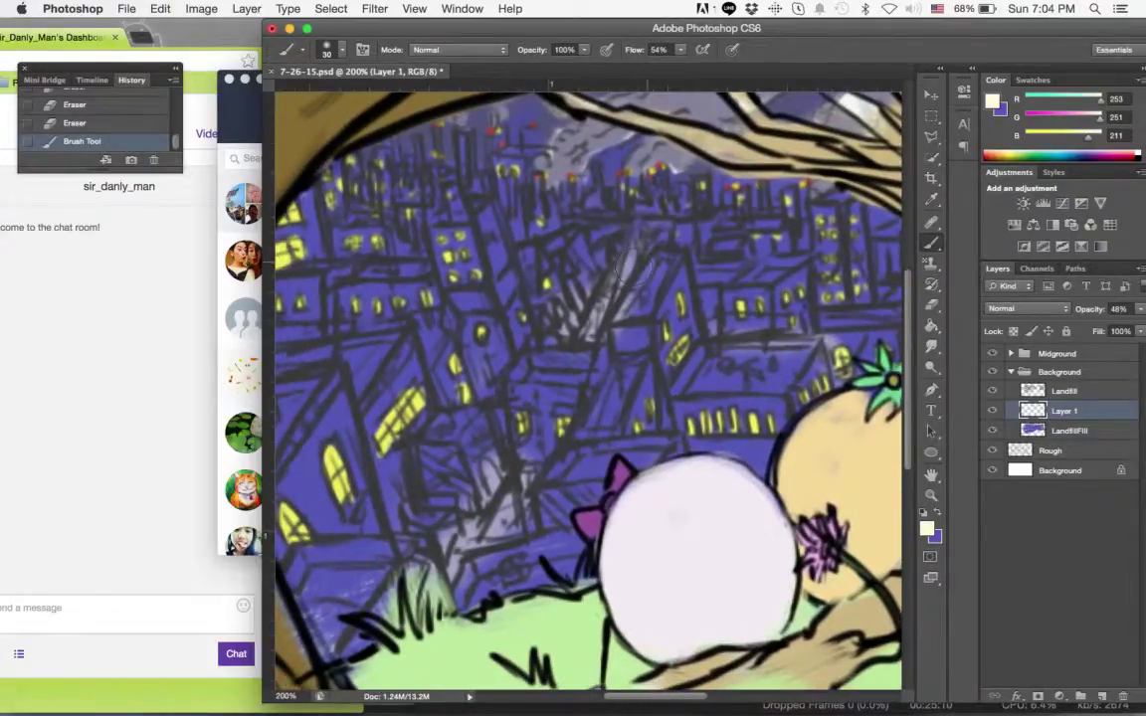
Paint pale haze between the distant skyline towers and over the buildings just left of the large tree trunk.
{"action": "left_click_drag", "start_coordinate": [533, 316], "coordinate": [567, 320]}
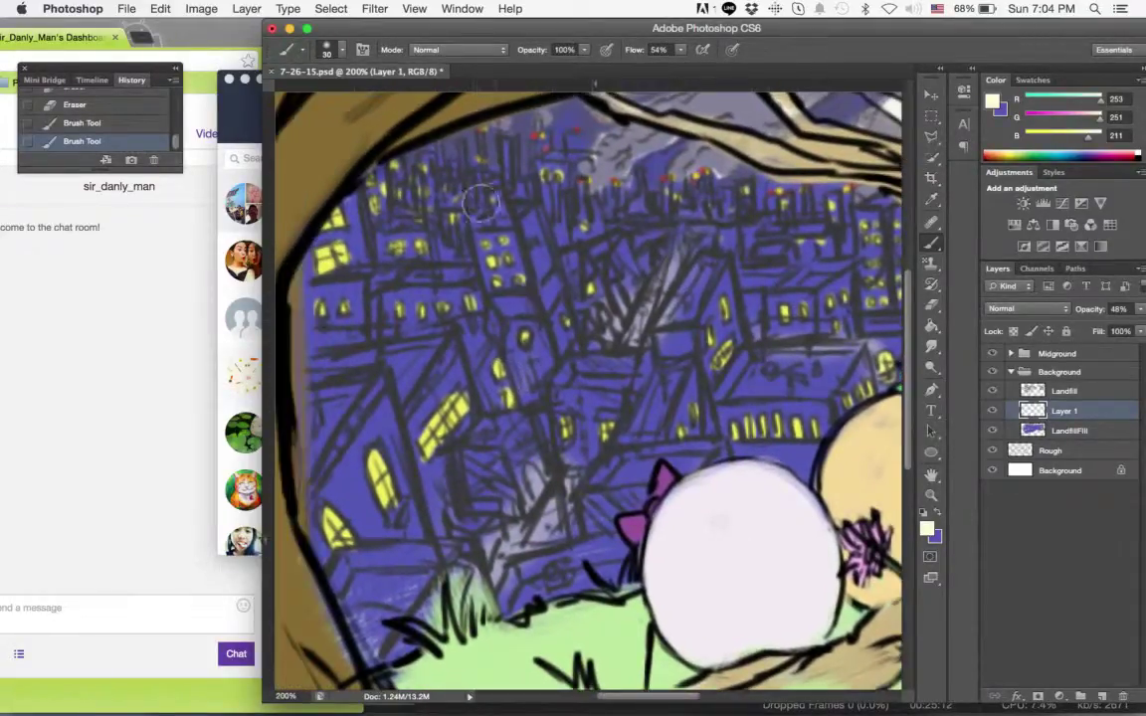
{"action": "left_click_drag", "start_coordinate": [581, 182], "coordinate": [597, 177]}
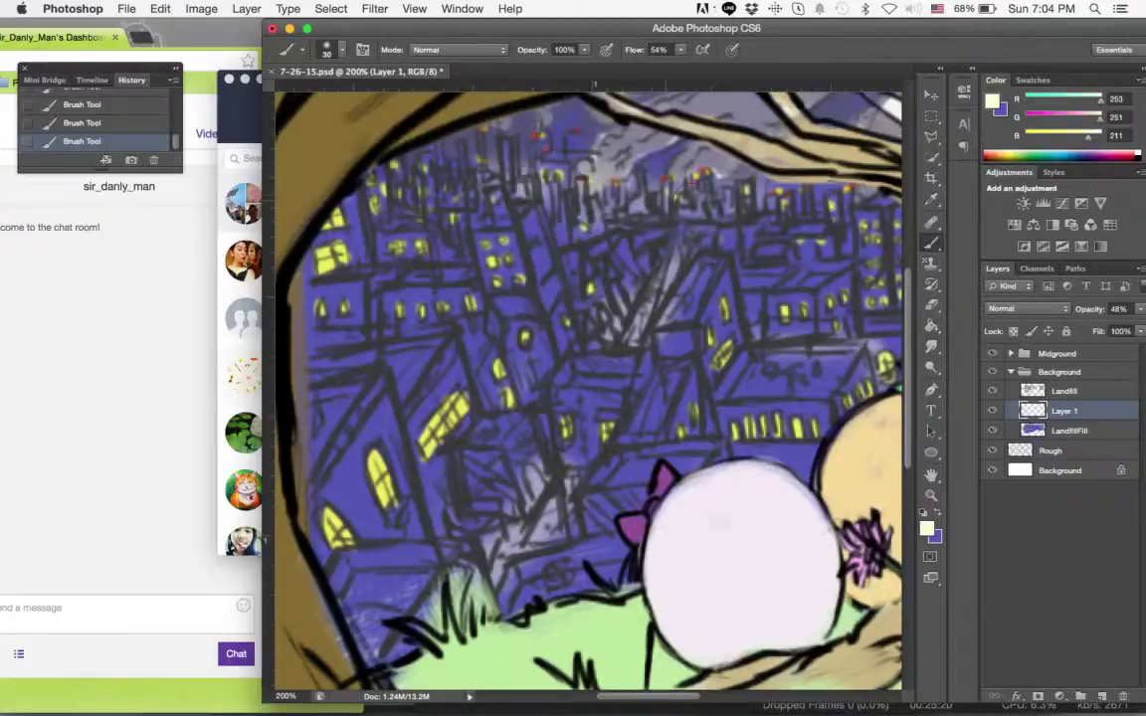
{"action": "left_click_drag", "start_coordinate": [675, 234], "coordinate": [589, 254]}
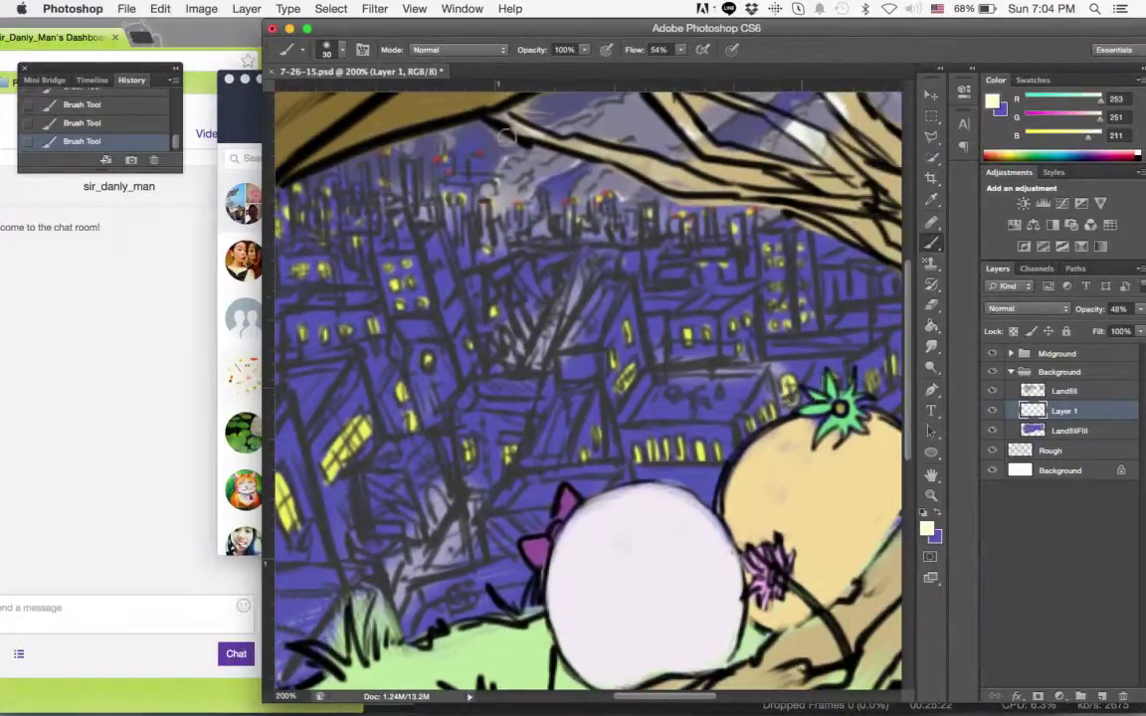
{"action": "mouse_move", "coordinate": [492, 171]}
{"action": "left_mouse_down"}
{"action": "mouse_move", "coordinate": [453, 183]}
{"action": "mouse_move", "coordinate": [435, 207]}
{"action": "mouse_move", "coordinate": [599, 204]}
{"action": "left_mouse_up"}
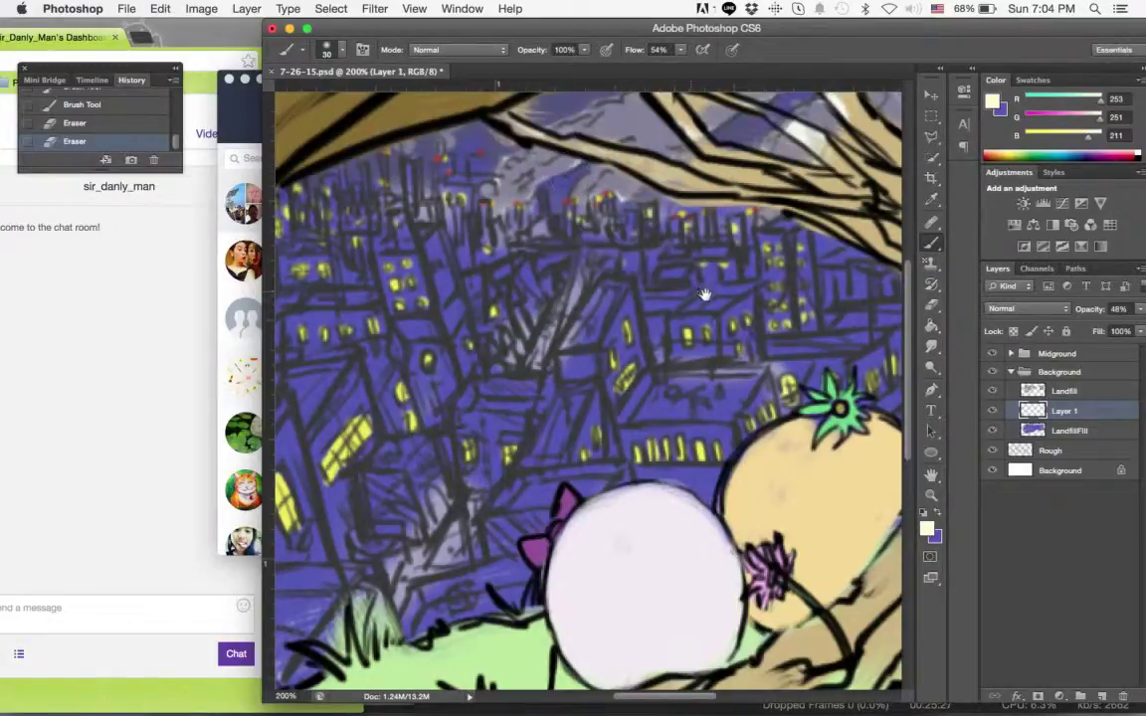
{"action": "left_click_drag", "start_coordinate": [708, 293], "coordinate": [492, 260]}
{"action": "mouse_move", "coordinate": [621, 253]}
{"action": "left_mouse_down"}
{"action": "mouse_move", "coordinate": [676, 249]}
{"action": "mouse_move", "coordinate": [648, 246]}
{"action": "mouse_move", "coordinate": [697, 262]}
{"action": "left_mouse_up"}
Paint a pale haze along the base of the buildings right of the tree trunk, erasing the excess.
{"action": "left_click_drag", "start_coordinate": [882, 262], "coordinate": [535, 281]}
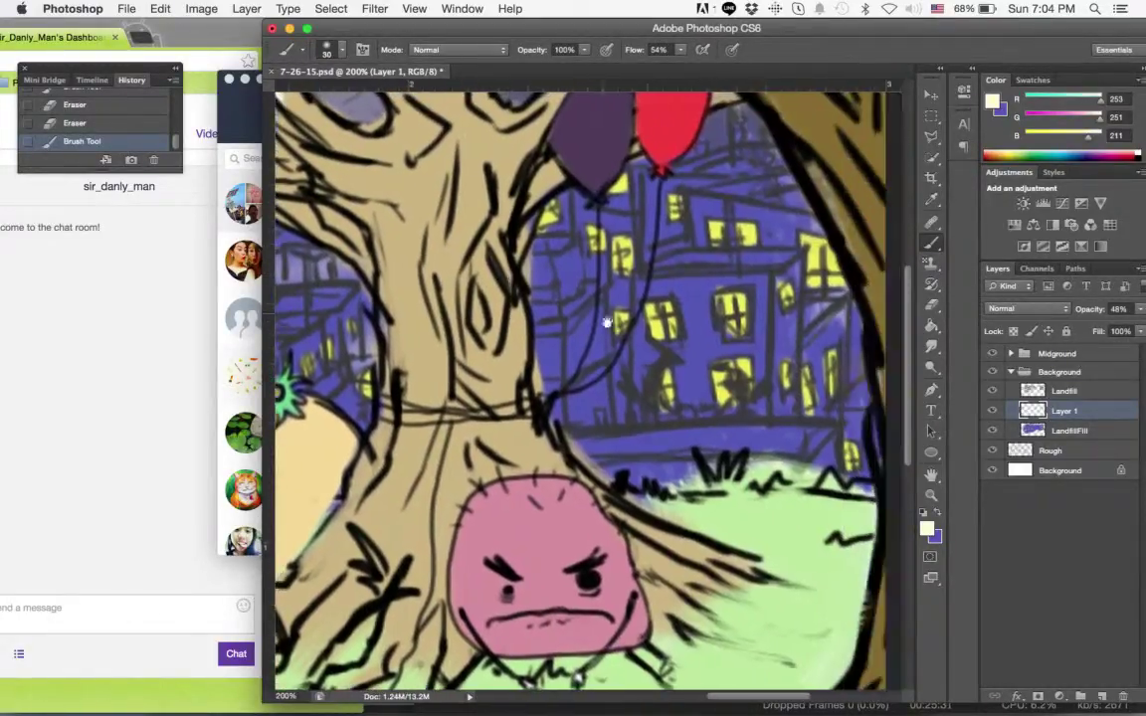
{"action": "mouse_move", "coordinate": [569, 413]}
{"action": "left_mouse_down"}
{"action": "mouse_move", "coordinate": [533, 396]}
{"action": "mouse_move", "coordinate": [597, 413]}
{"action": "left_mouse_up"}
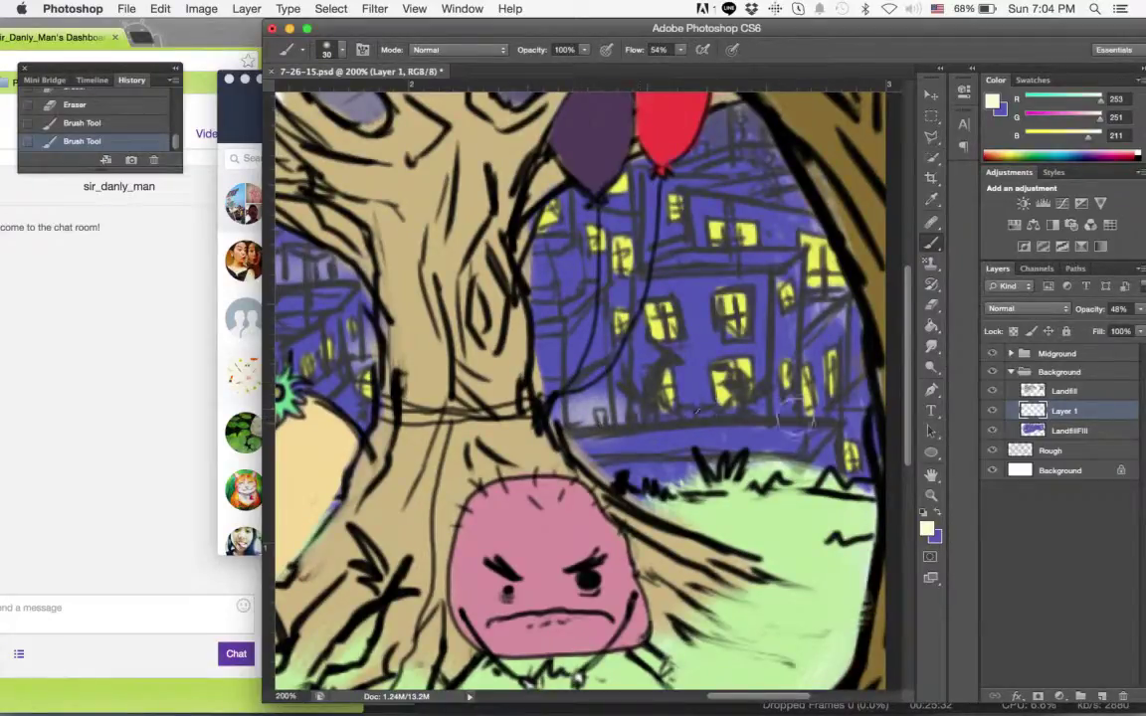
{"action": "left_click_drag", "start_coordinate": [833, 424], "coordinate": [726, 390]}
{"action": "left_click_drag", "start_coordinate": [651, 410], "coordinate": [844, 433]}
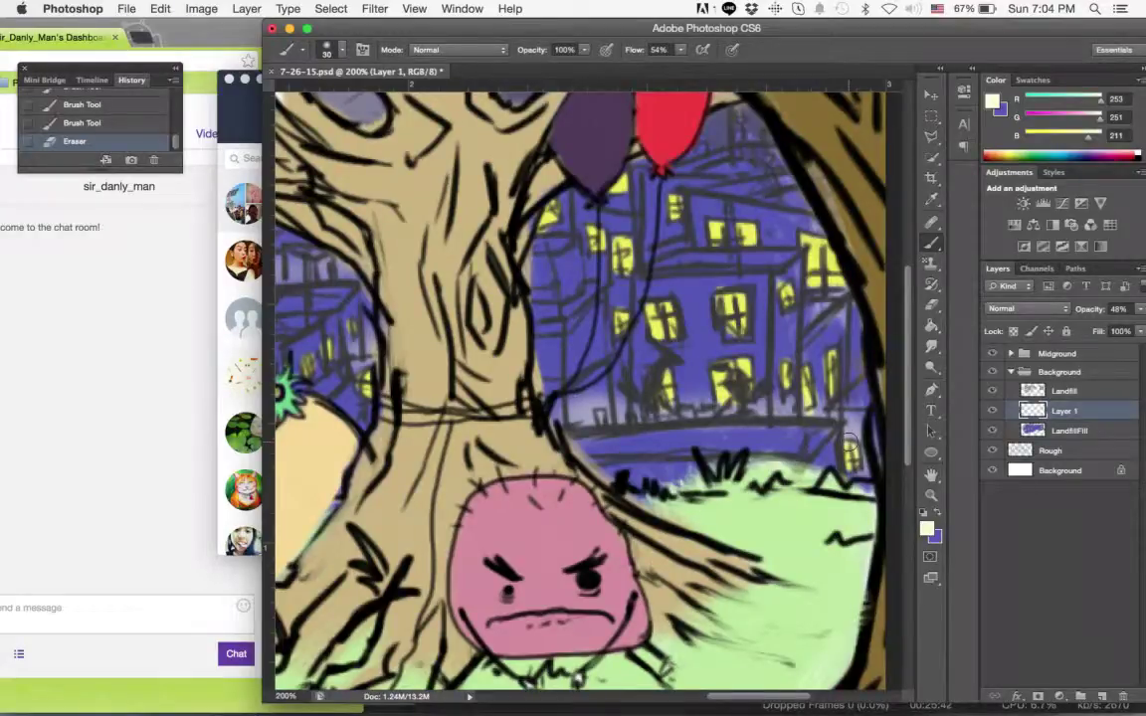
Brush pale haze over the upper buildings beside the balloons and undo the last stroke.
{"action": "left_click_drag", "start_coordinate": [565, 327], "coordinate": [831, 314]}
{"action": "left_click_drag", "start_coordinate": [715, 320], "coordinate": [550, 493]}
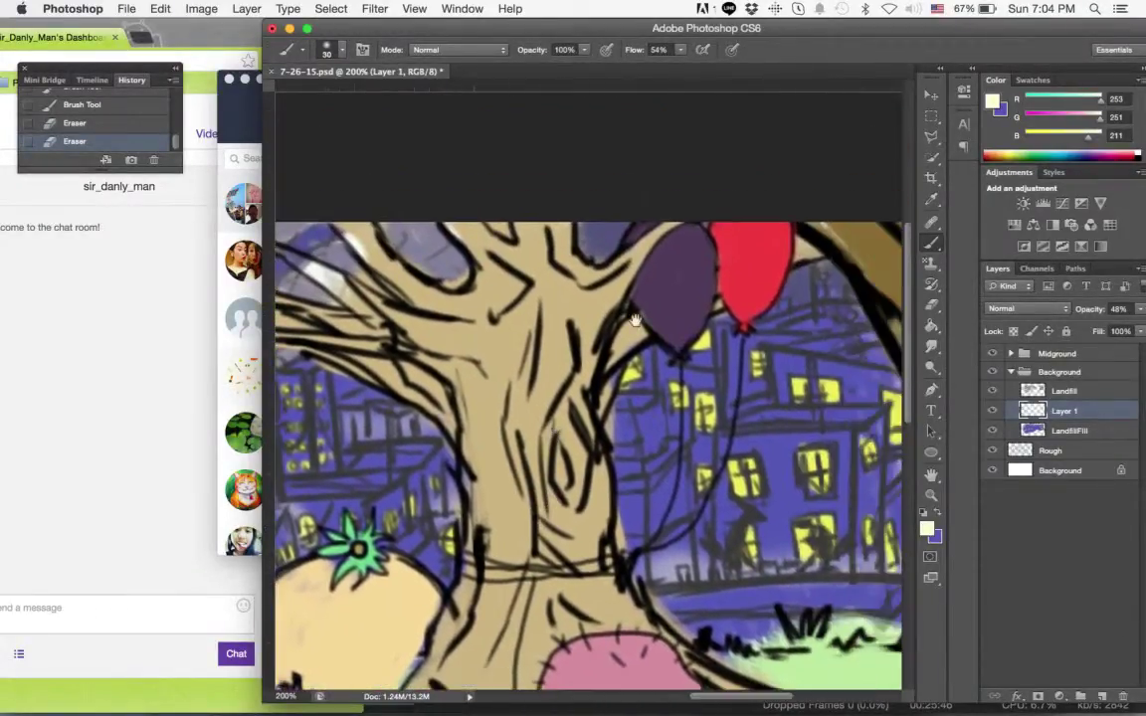
{"action": "mouse_move", "coordinate": [817, 334]}
{"action": "left_mouse_down"}
{"action": "mouse_move", "coordinate": [780, 305]}
{"action": "mouse_move", "coordinate": [725, 350]}
{"action": "mouse_move", "coordinate": [747, 398]}
{"action": "mouse_move", "coordinate": [807, 343]}
{"action": "mouse_move", "coordinate": [794, 386]}
{"action": "mouse_move", "coordinate": [802, 302]}
{"action": "left_mouse_up"}
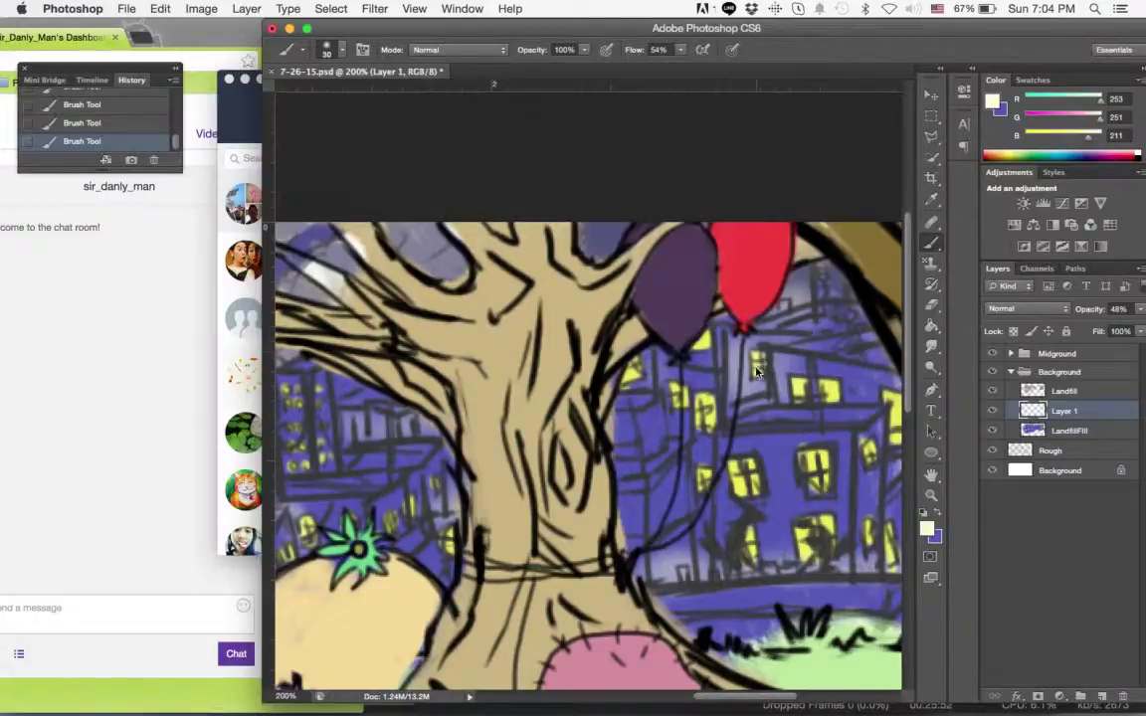
{"action": "key", "text": "super+z"}
Paint pale haze beneath the row of small lit windows beside the left tree trunk and erase the spill below it.
{"action": "mouse_move", "coordinate": [744, 393]}
{"action": "left_mouse_down"}
{"action": "mouse_move", "coordinate": [686, 328]}
{"action": "mouse_move", "coordinate": [725, 219]}
{"action": "mouse_move", "coordinate": [840, 137]}
{"action": "mouse_move", "coordinate": [918, 121]}
{"action": "left_mouse_up"}
{"action": "key", "text": "z"}
{"action": "left_click", "coordinate": [806, 423], "text": "alt"}
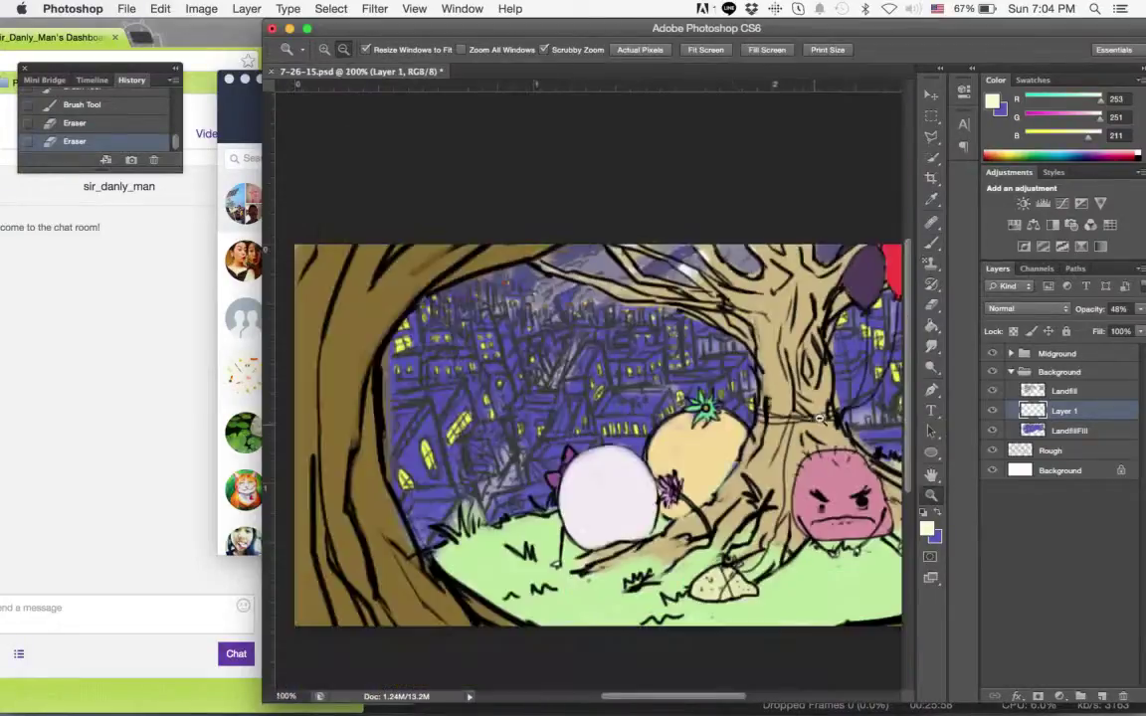
{"action": "left_click", "coordinate": [459, 363]}
{"action": "left_click", "coordinate": [459, 363]}
{"action": "left_click", "coordinate": [460, 364]}
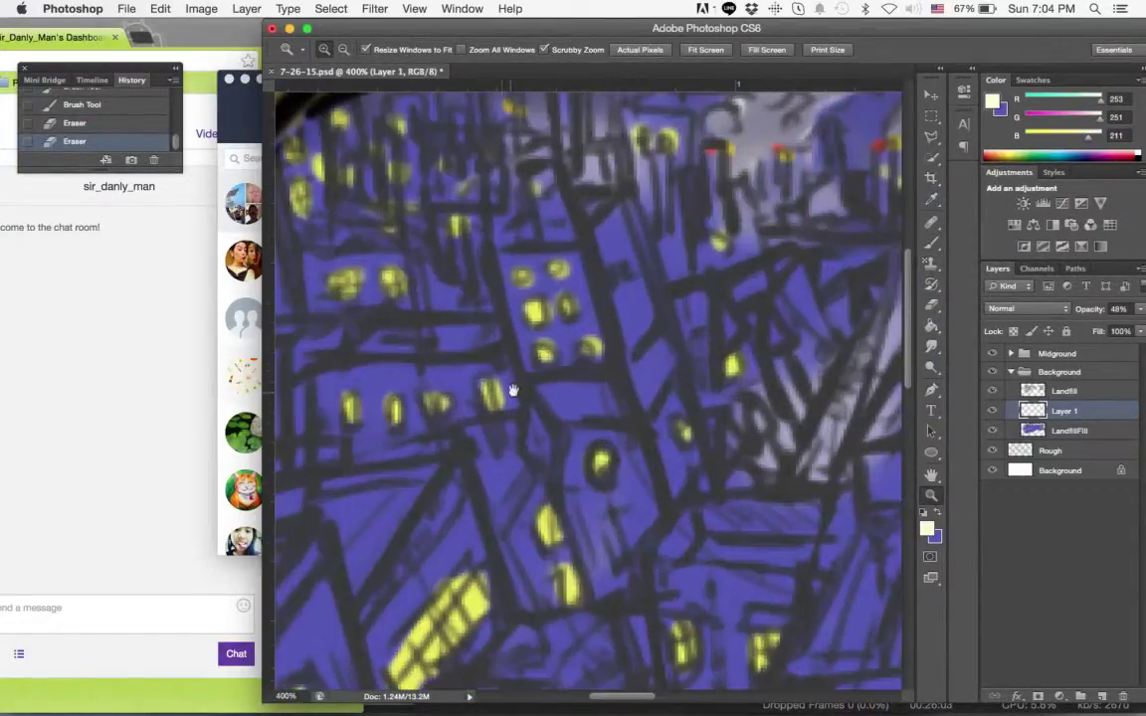
{"action": "left_click_drag", "start_coordinate": [536, 388], "coordinate": [711, 343]}
{"action": "key", "text": "b"}
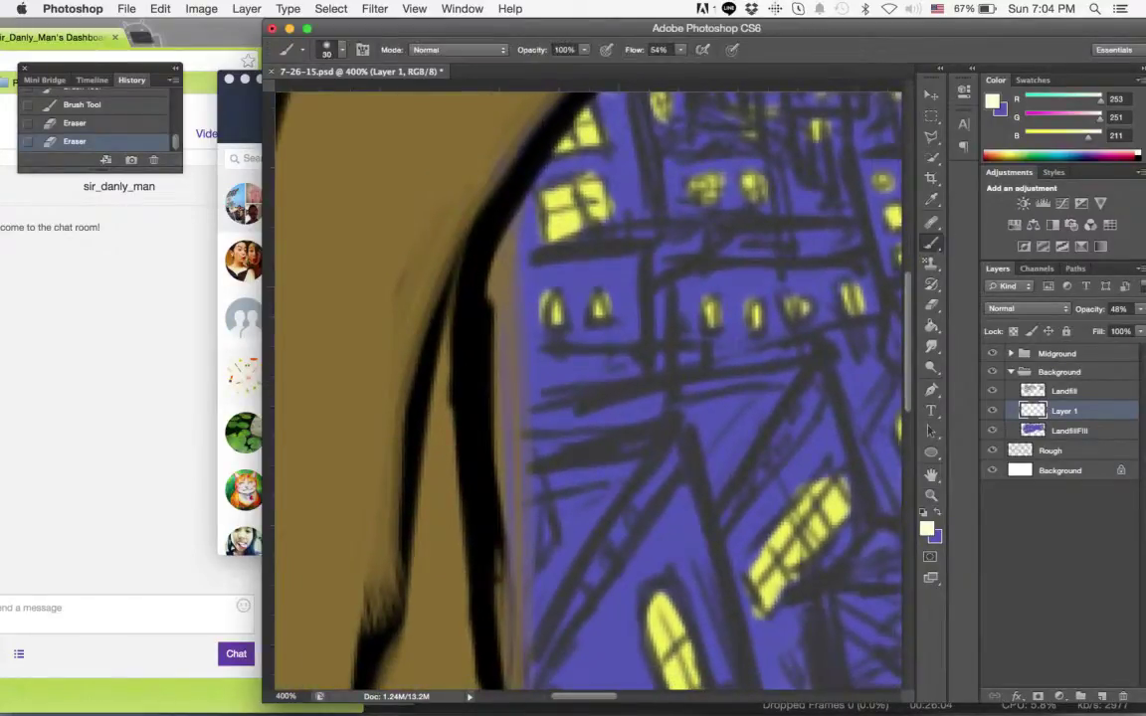
{"action": "left_click_drag", "start_coordinate": [575, 370], "coordinate": [756, 344]}
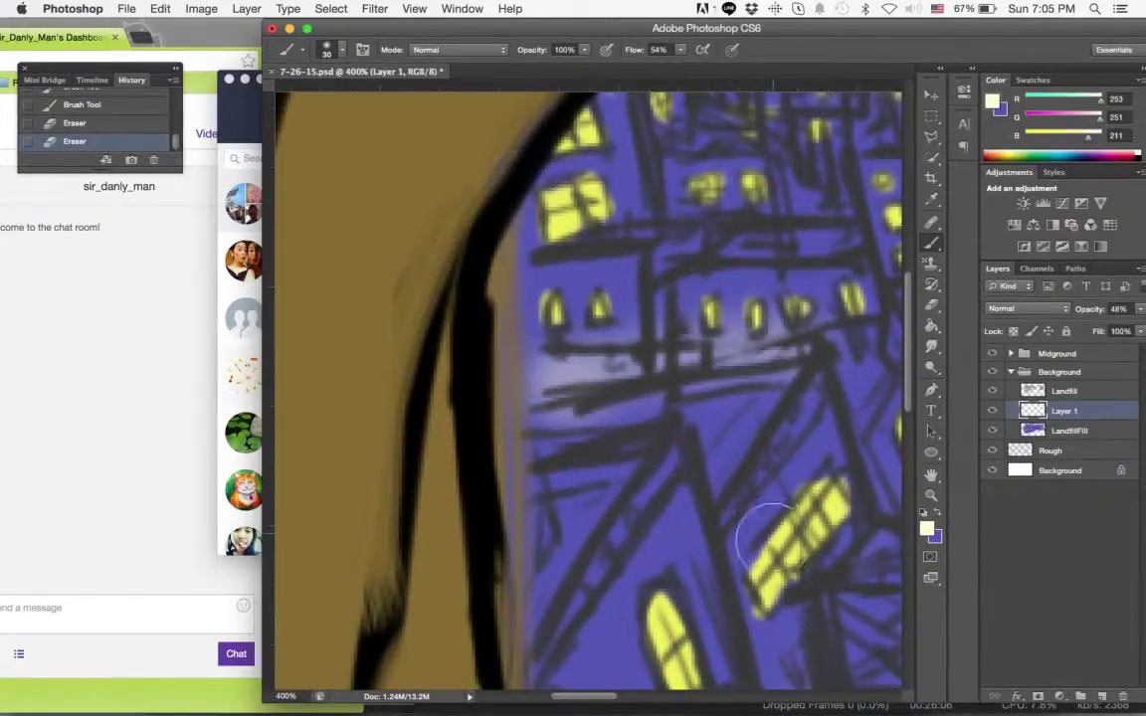
{"action": "left_click_drag", "start_coordinate": [583, 430], "coordinate": [647, 423]}
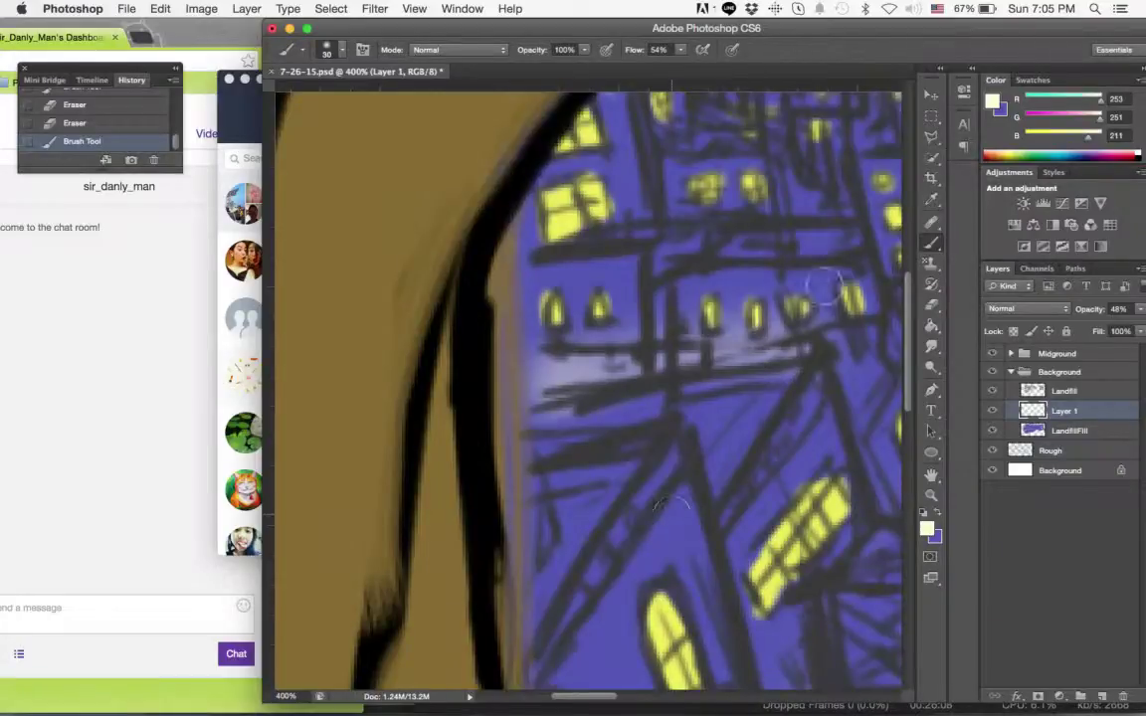
Paint pale haze between the dark towers of the far-left skyline under the curved trunk.
{"action": "mouse_move", "coordinate": [796, 199]}
{"action": "left_mouse_down"}
{"action": "mouse_move", "coordinate": [792, 252]}
{"action": "mouse_move", "coordinate": [640, 429]}
{"action": "mouse_move", "coordinate": [609, 511]}
{"action": "left_mouse_up"}
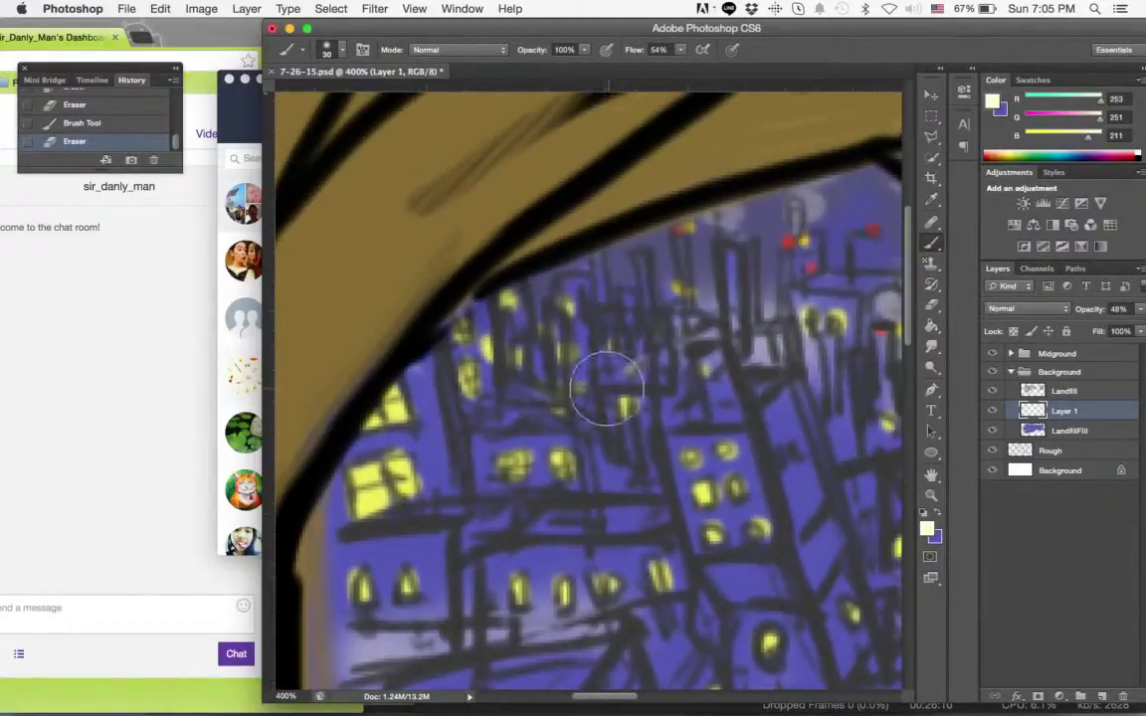
{"action": "mouse_move", "coordinate": [507, 398]}
{"action": "left_mouse_down"}
{"action": "mouse_move", "coordinate": [542, 378]}
{"action": "mouse_move", "coordinate": [602, 378]}
{"action": "mouse_move", "coordinate": [583, 400]}
{"action": "left_mouse_up"}
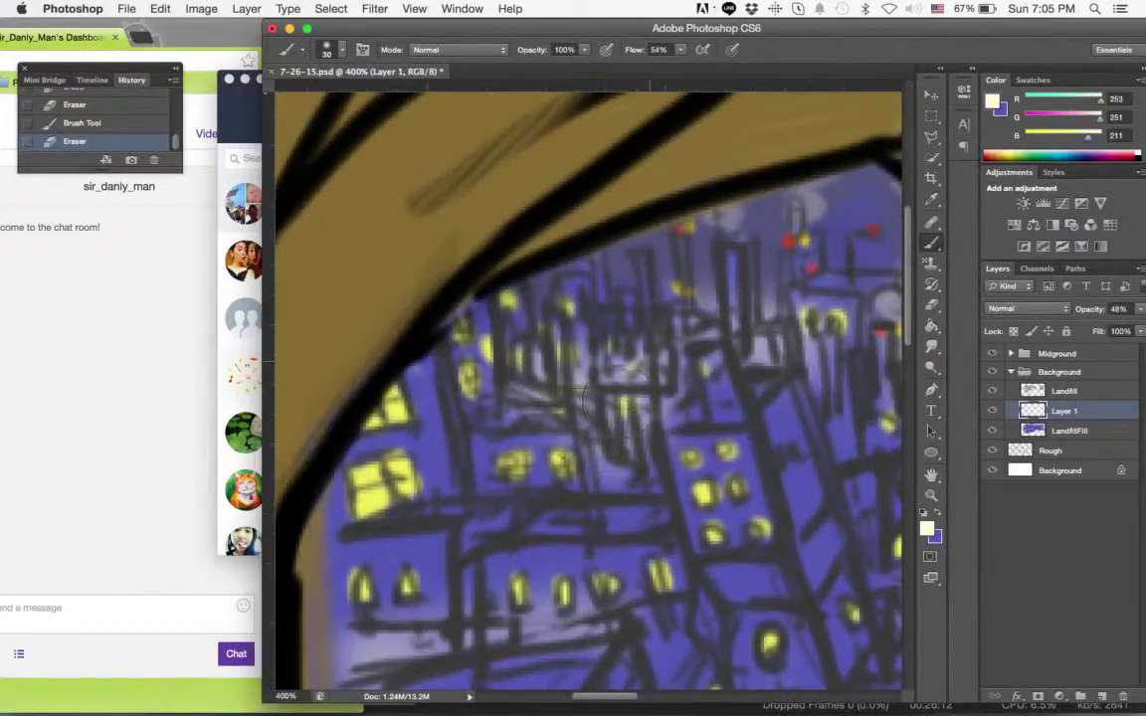
{"action": "left_click_drag", "start_coordinate": [746, 403], "coordinate": [677, 406]}
{"action": "left_click_drag", "start_coordinate": [657, 408], "coordinate": [470, 381]}
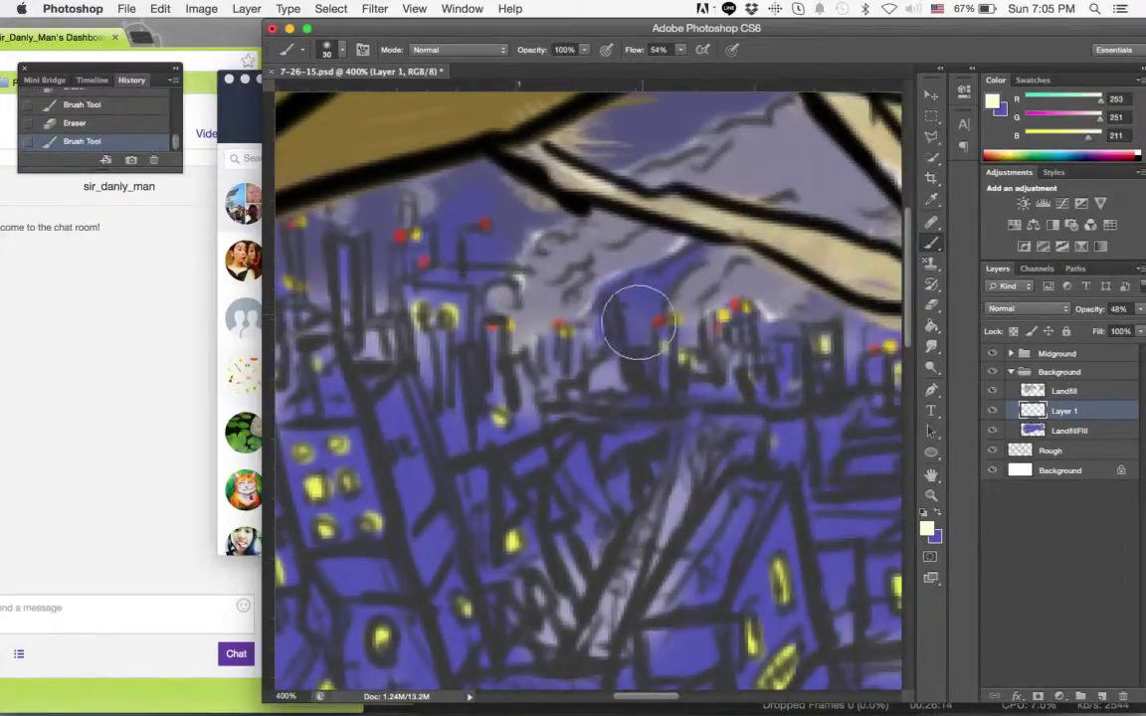
Paint pale haze around the skyline lights and smoke clouds below the tree branch.
{"action": "mouse_move", "coordinate": [639, 322]}
{"action": "left_mouse_down"}
{"action": "mouse_move", "coordinate": [633, 294]}
{"action": "mouse_move", "coordinate": [528, 307]}
{"action": "left_mouse_up"}
{"action": "left_click_drag", "start_coordinate": [654, 399], "coordinate": [800, 457]}
{"action": "mouse_move", "coordinate": [590, 312]}
{"action": "left_mouse_down"}
{"action": "mouse_move", "coordinate": [560, 285]}
{"action": "mouse_move", "coordinate": [569, 319]}
{"action": "mouse_move", "coordinate": [475, 287]}
{"action": "mouse_move", "coordinate": [324, 293]}
{"action": "mouse_move", "coordinate": [619, 297]}
{"action": "mouse_move", "coordinate": [596, 276]}
{"action": "left_mouse_up"}
{"action": "left_click", "coordinate": [725, 286]}
{"action": "mouse_move", "coordinate": [752, 327]}
{"action": "left_mouse_down"}
{"action": "mouse_move", "coordinate": [411, 328]}
{"action": "mouse_move", "coordinate": [532, 320]}
{"action": "mouse_move", "coordinate": [617, 333]}
{"action": "left_mouse_up"}
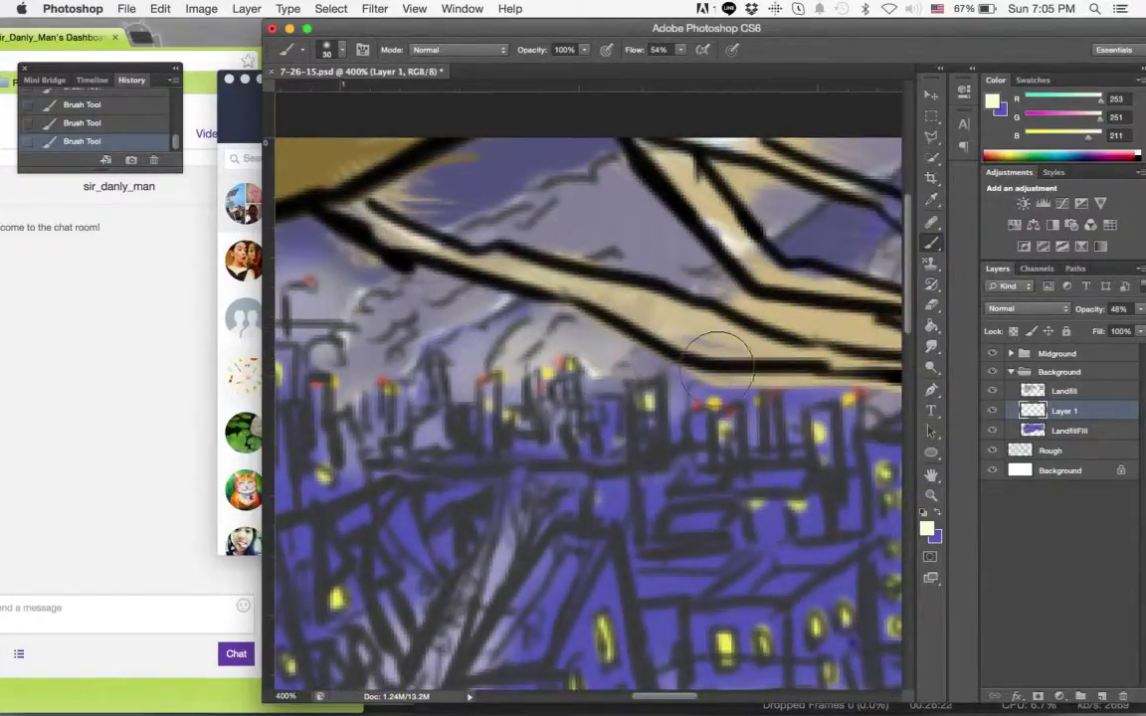
Examine the haze along the skyline, behind the tree branches and around the balloons, close up and from afar.
{"action": "left_click_drag", "start_coordinate": [802, 345], "coordinate": [436, 370]}
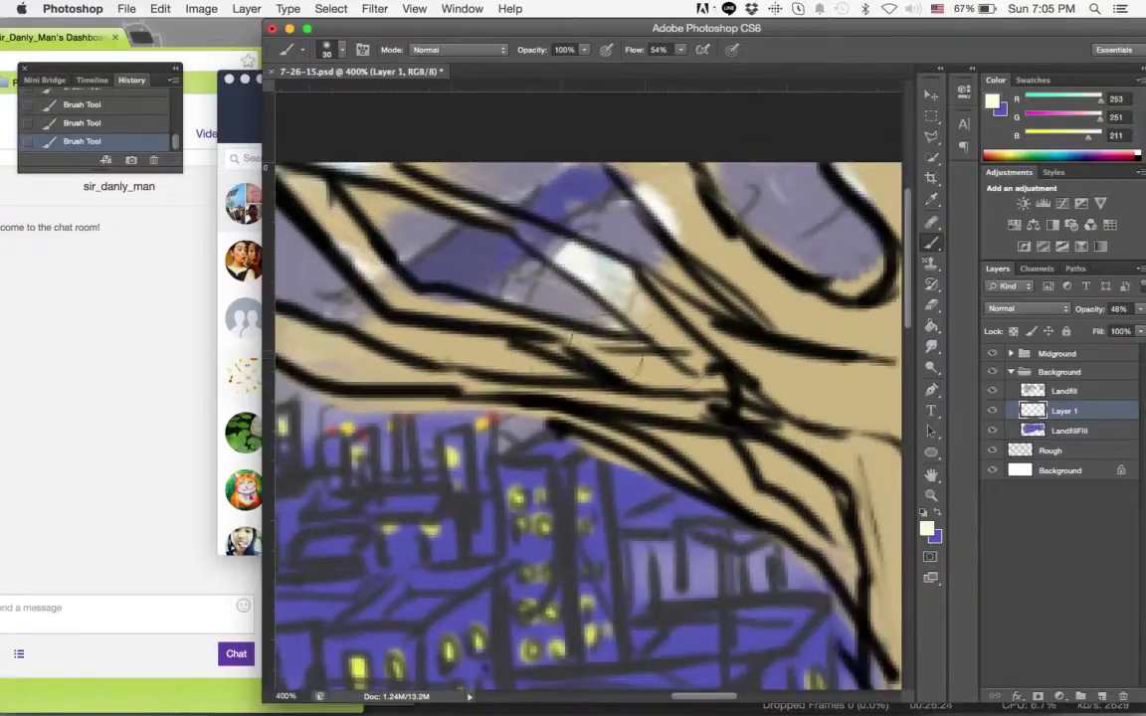
{"action": "mouse_move", "coordinate": [687, 408]}
{"action": "left_mouse_down"}
{"action": "mouse_move", "coordinate": [636, 437]}
{"action": "mouse_move", "coordinate": [572, 427]}
{"action": "mouse_move", "coordinate": [568, 389]}
{"action": "mouse_move", "coordinate": [298, 371]}
{"action": "left_mouse_up"}
{"action": "left_click_drag", "start_coordinate": [675, 346], "coordinate": [447, 363]}
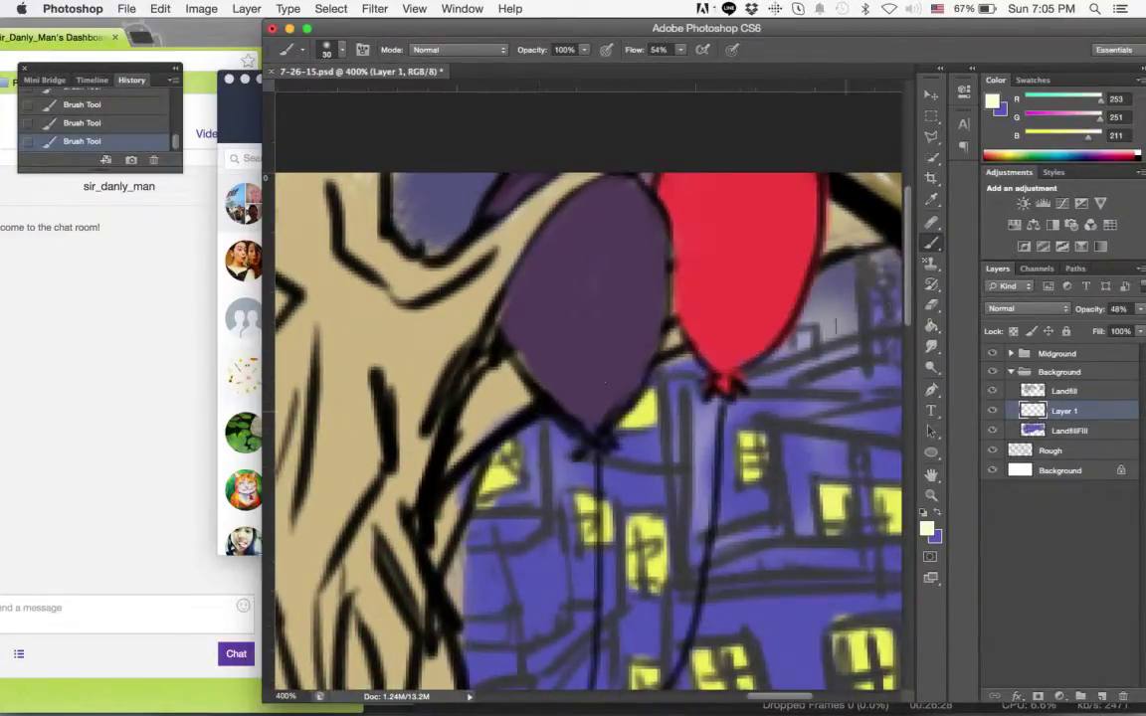
{"action": "left_click", "coordinate": [931, 494]}
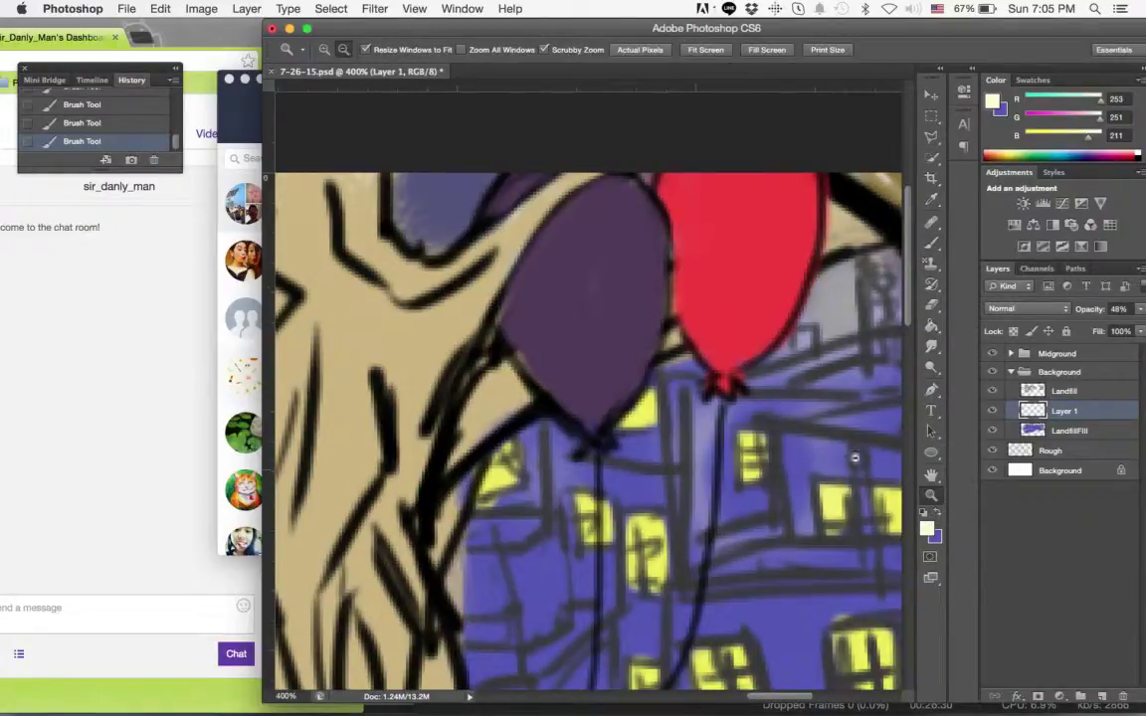
{"action": "left_click", "coordinate": [807, 455], "text": "alt"}
{"action": "left_click", "coordinate": [807, 455], "text": "alt"}
{"action": "left_click_drag", "start_coordinate": [645, 500], "coordinate": [642, 465]}
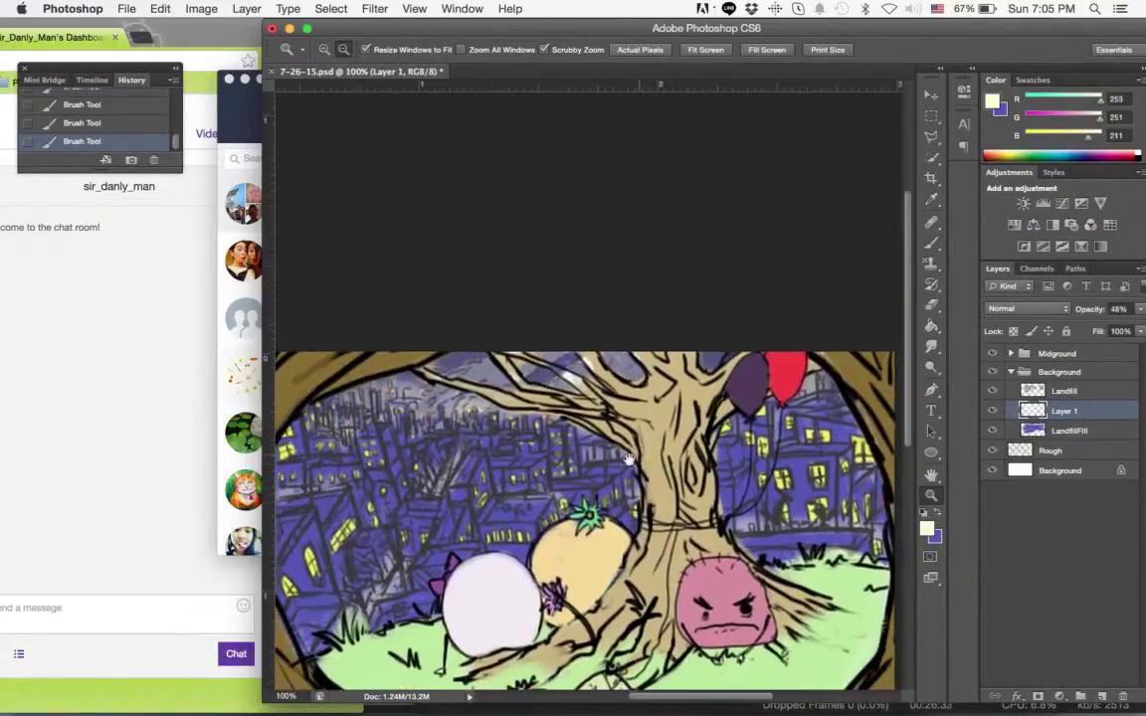
{"action": "left_click", "coordinate": [522, 447], "text": "super"}
{"action": "left_click_drag", "start_coordinate": [534, 492], "coordinate": [597, 415]}
{"action": "left_click", "coordinate": [593, 432]}
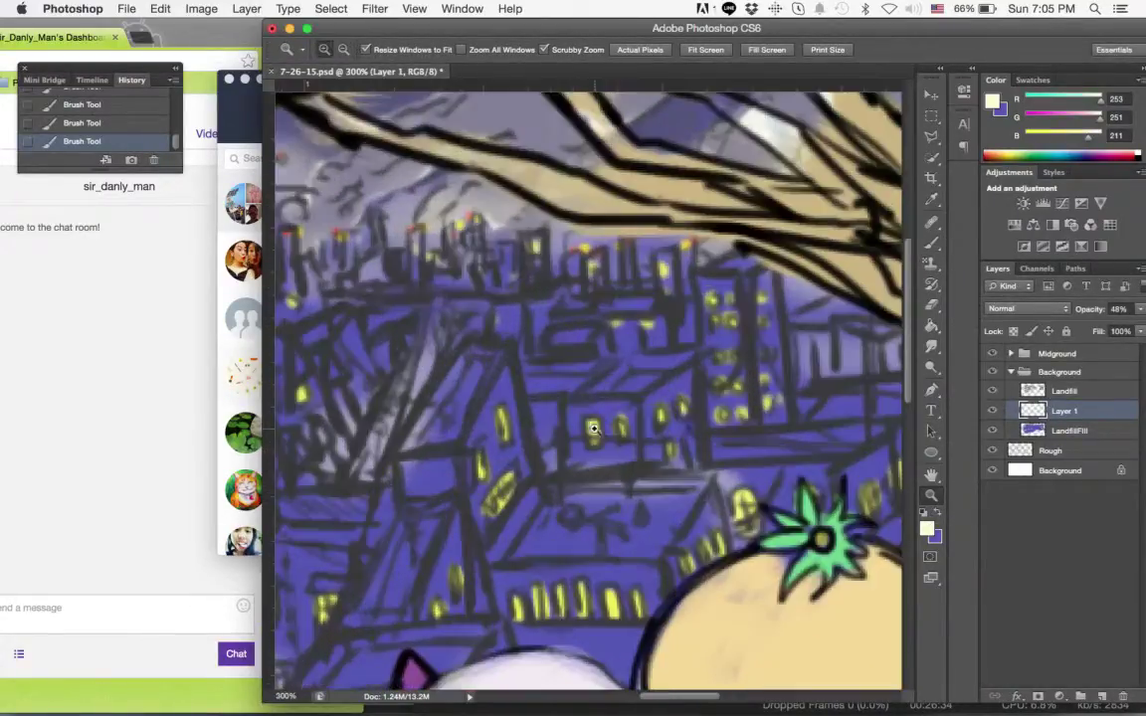
{"action": "left_click", "coordinate": [593, 431]}
{"action": "left_click", "coordinate": [591, 434], "text": "alt"}
{"action": "left_click", "coordinate": [591, 433], "text": "alt"}
{"action": "left_click", "coordinate": [591, 434]}
{"action": "left_click", "coordinate": [591, 433]}
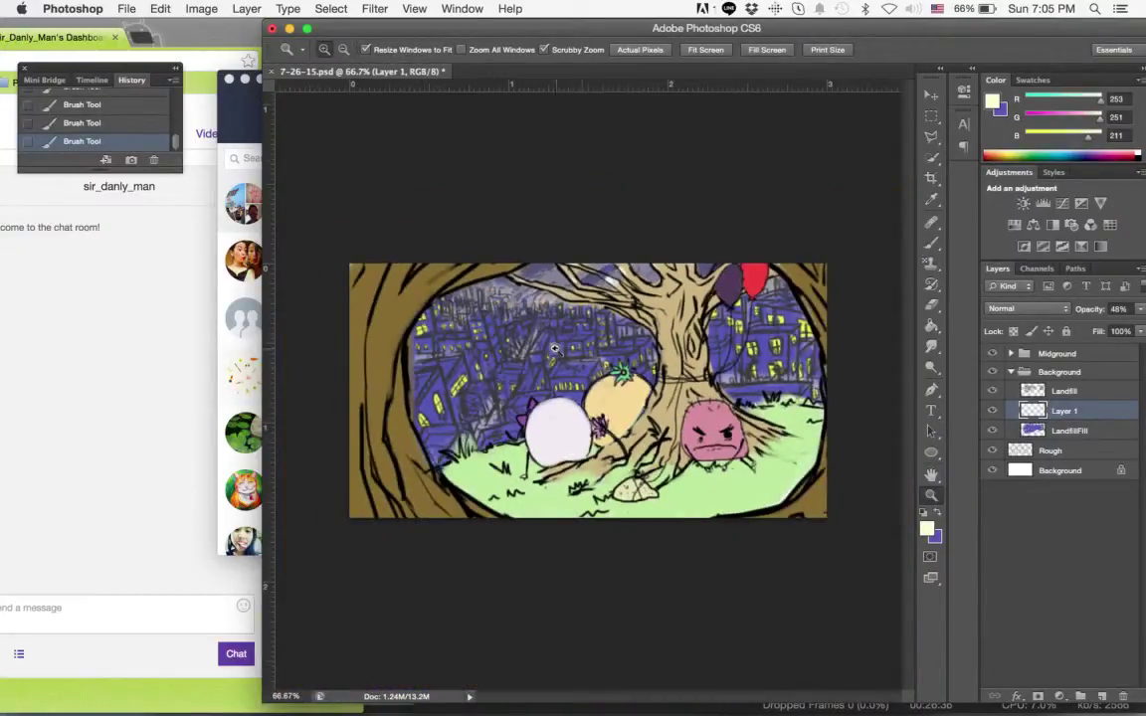
Brush pale haze over the slanted building in the middle of the city below the skyline.
{"action": "left_click", "coordinate": [546, 342], "text": "alt"}
{"action": "left_click", "coordinate": [546, 342], "text": "alt"}
{"action": "left_click", "coordinate": [546, 341], "text": "alt"}
{"action": "key", "text": "b"}
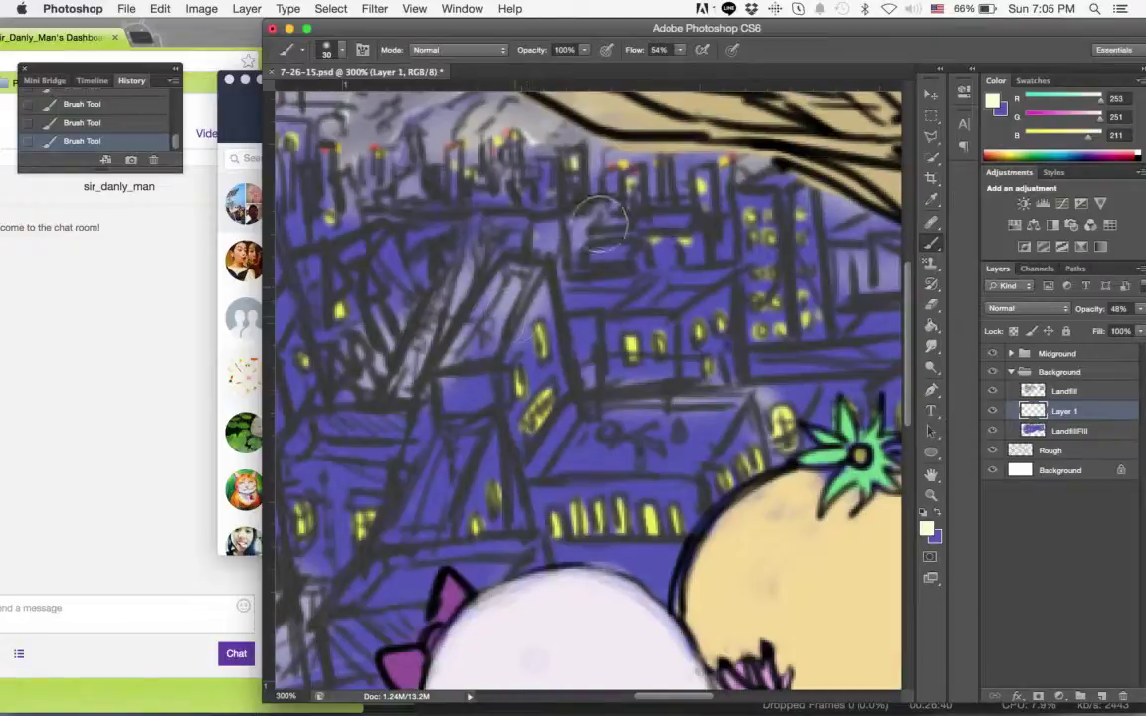
{"action": "left_click_drag", "start_coordinate": [715, 381], "coordinate": [795, 407]}
{"action": "left_click_drag", "start_coordinate": [588, 322], "coordinate": [810, 407]}
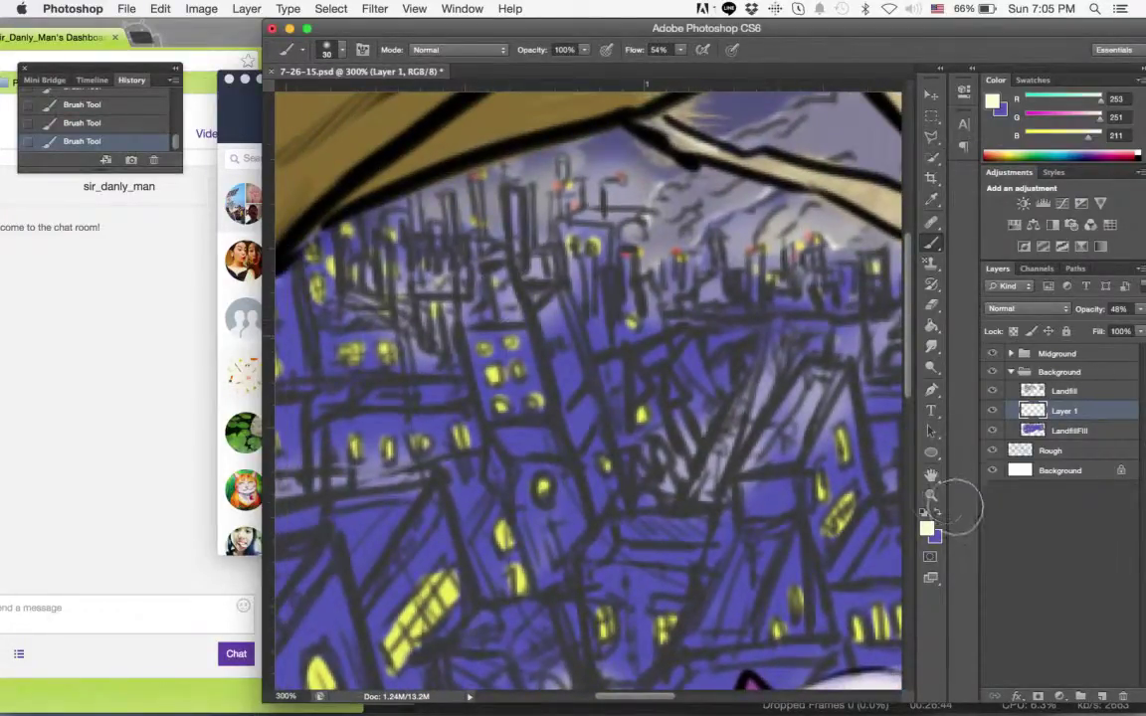
Examine the hazed city framed by the curved trunk against the rest of the illustration.
{"action": "key", "text": "z"}
{"action": "left_click", "coordinate": [837, 429], "text": "alt"}
{"action": "left_click", "coordinate": [837, 429], "text": "alt"}
{"action": "left_click", "coordinate": [836, 430]}
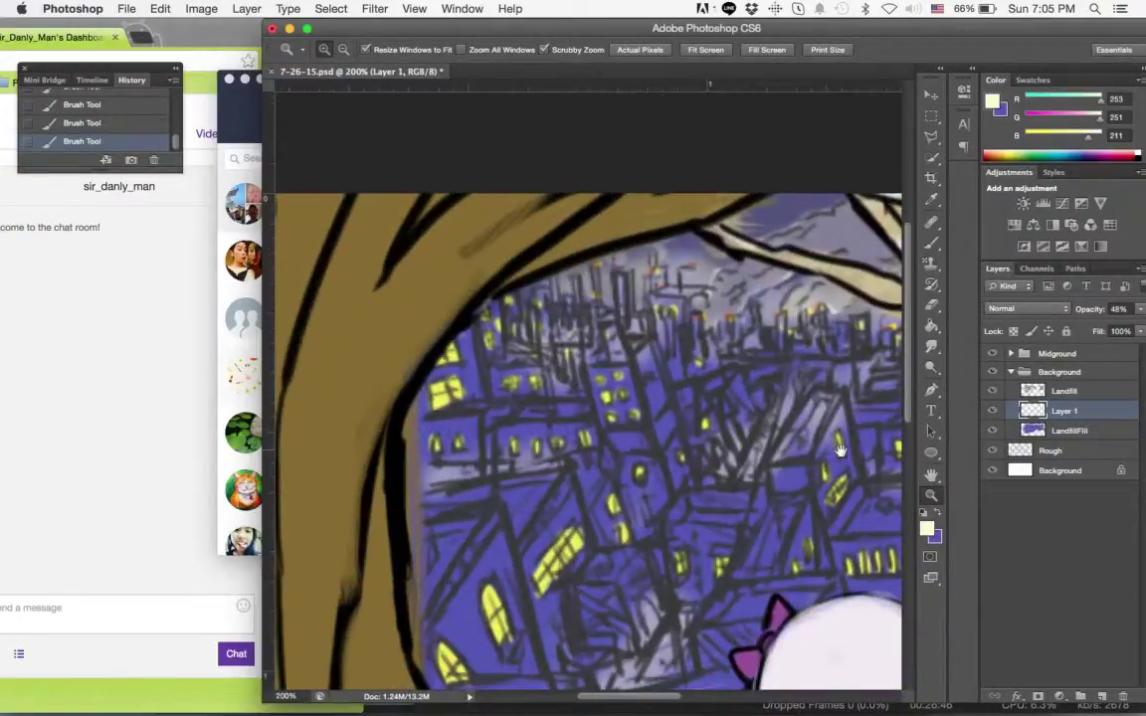
{"action": "left_click_drag", "start_coordinate": [863, 449], "coordinate": [653, 369]}
{"action": "left_click", "coordinate": [744, 428]}
{"action": "left_click", "coordinate": [743, 429], "text": "alt"}
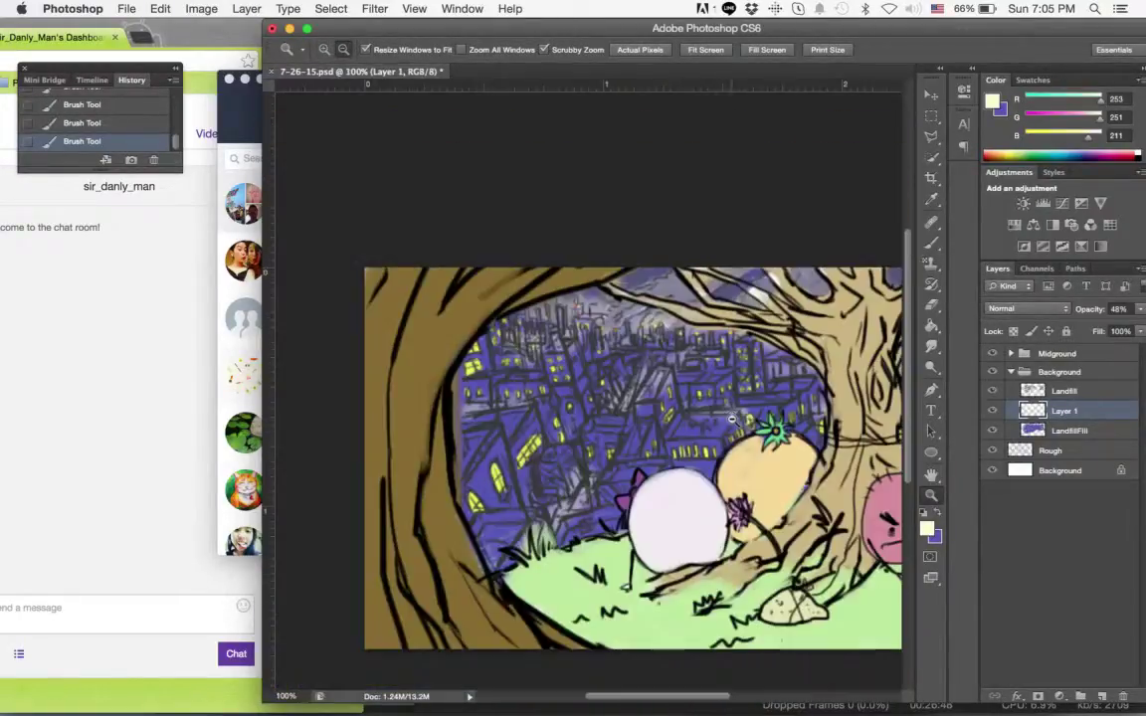
{"action": "left_click_drag", "start_coordinate": [739, 399], "coordinate": [611, 388]}
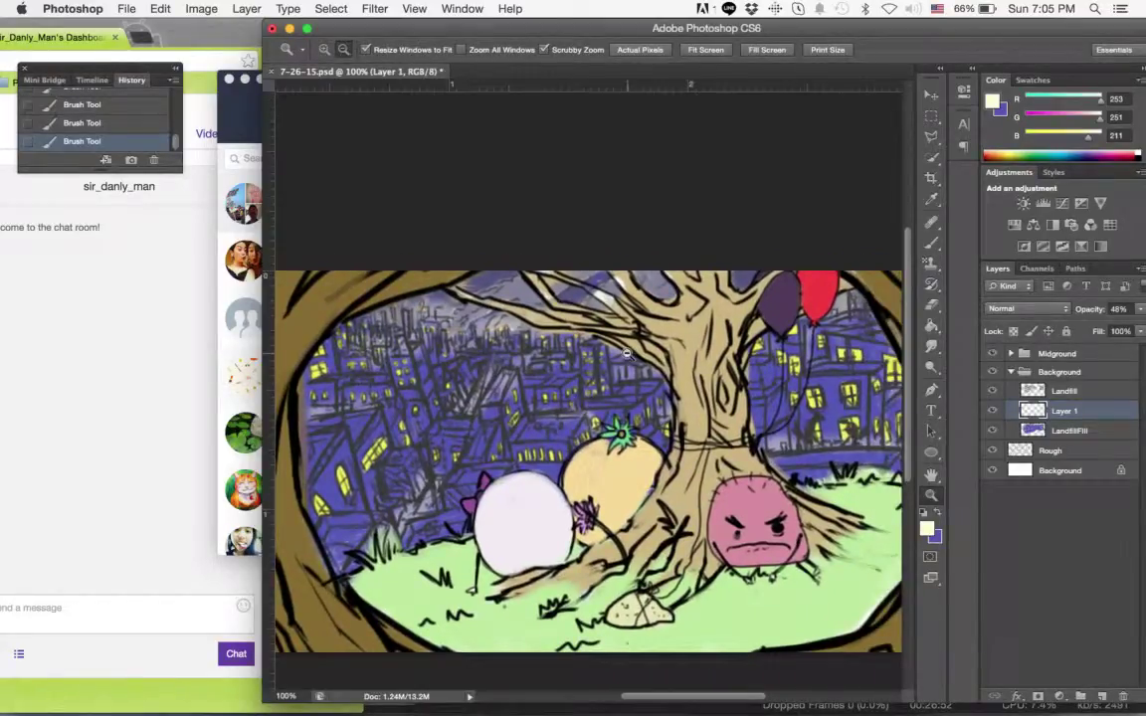
{"action": "left_click_drag", "start_coordinate": [647, 409], "coordinate": [700, 375]}
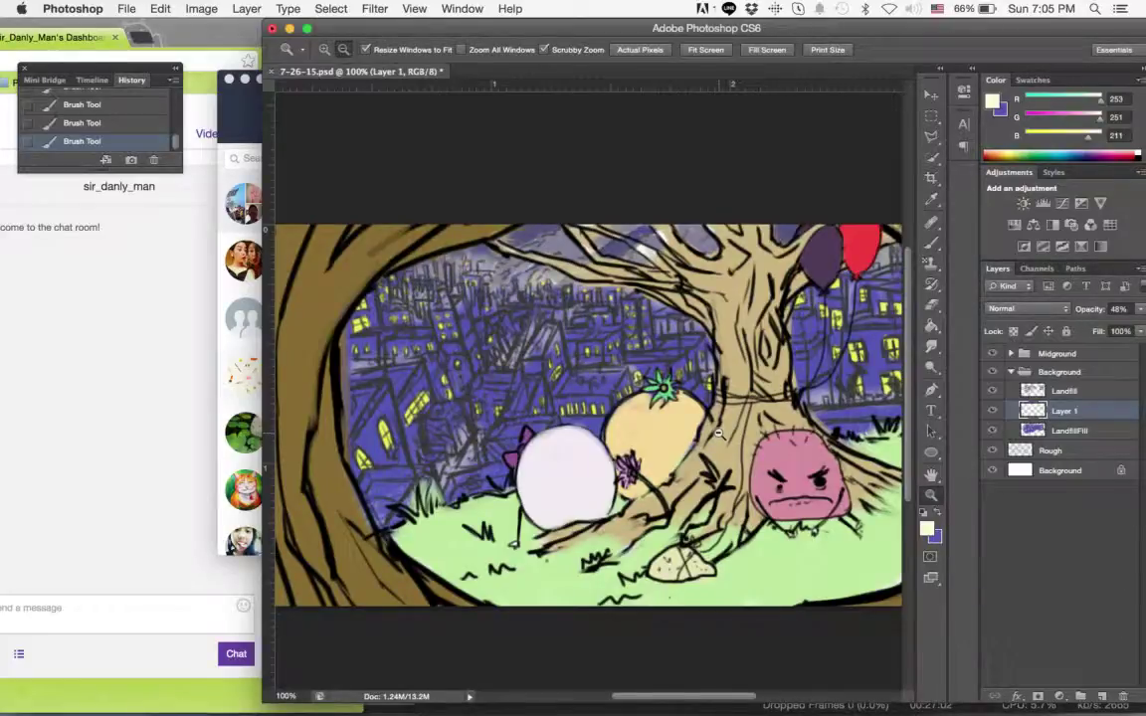
Switch to the Twitch dashboard in Chrome, check the stream preview, and move the browser window back aside.
{"action": "left_click", "coordinate": [139, 308]}
{"action": "left_click_drag", "start_coordinate": [256, 40], "coordinate": [744, 39]}
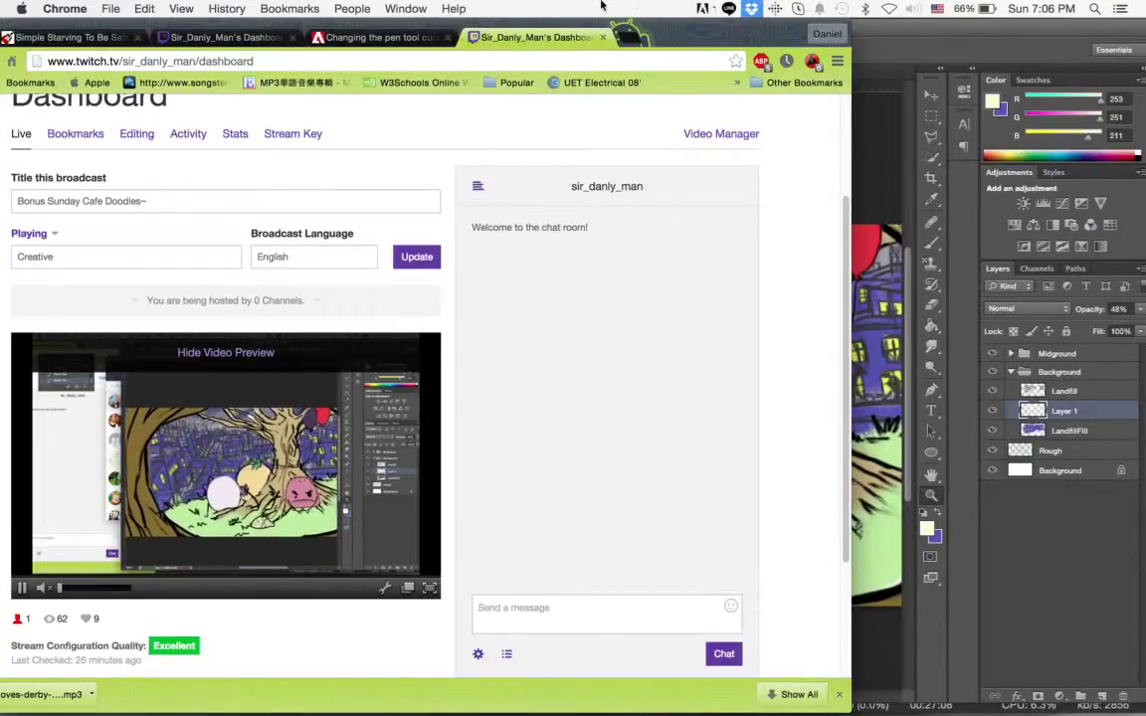
{"action": "left_click", "coordinate": [637, 7]}
{"action": "left_click", "coordinate": [636, 6]}
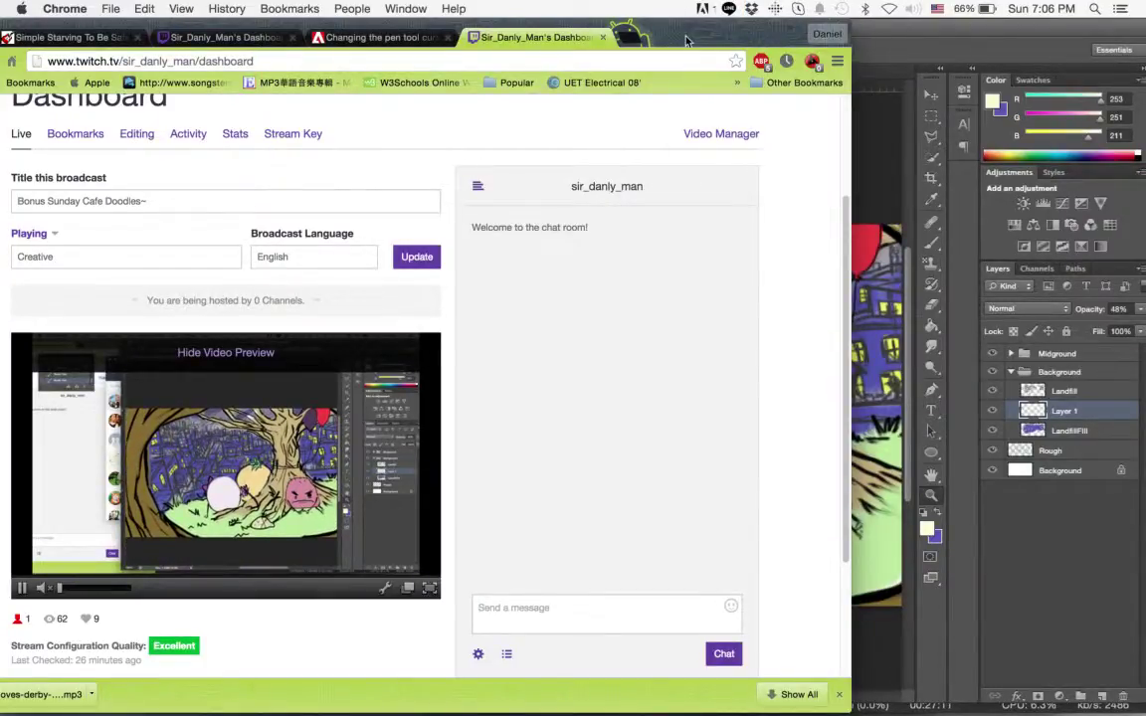
{"action": "left_click_drag", "start_coordinate": [686, 40], "coordinate": [241, 7]}
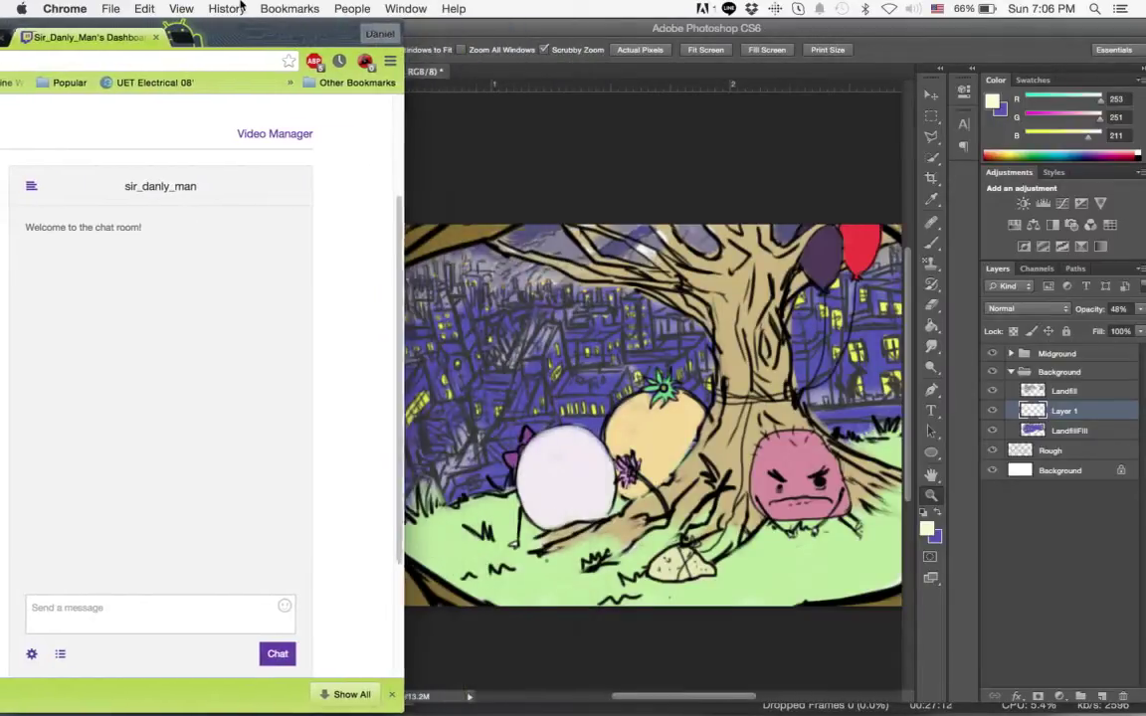
{"action": "left_click", "coordinate": [642, 156]}
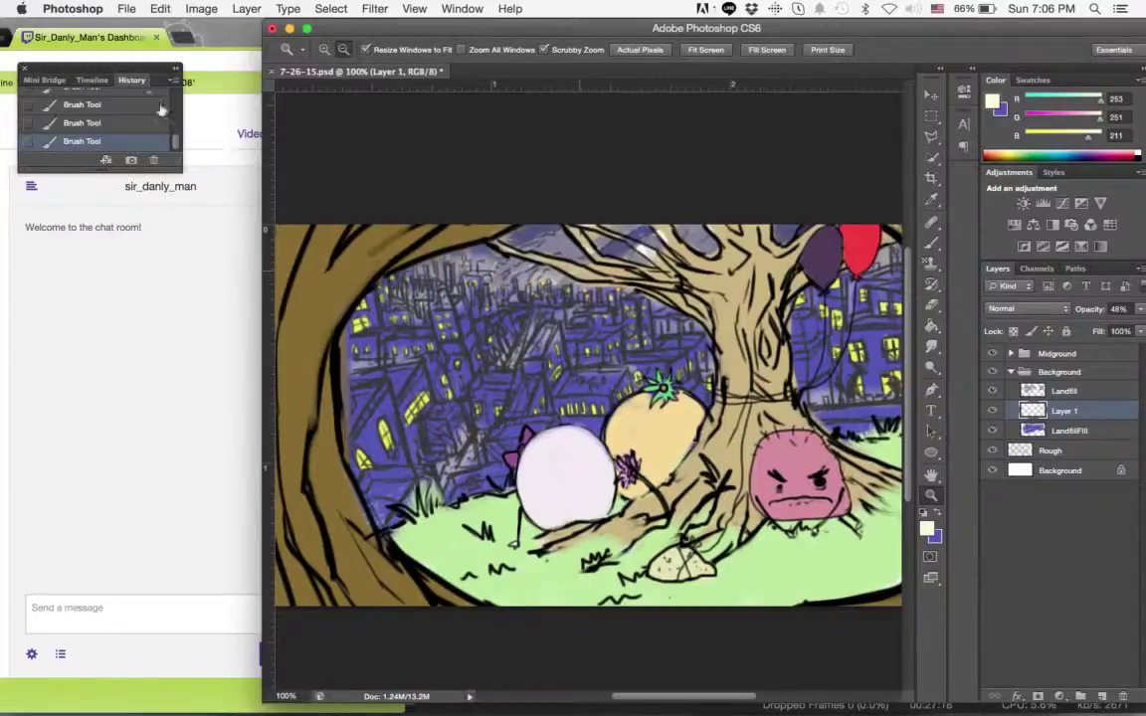
Open facebook.com in a new Chrome window, look over the news feed and chat contacts, and close it.
{"action": "left_click", "coordinate": [194, 118]}
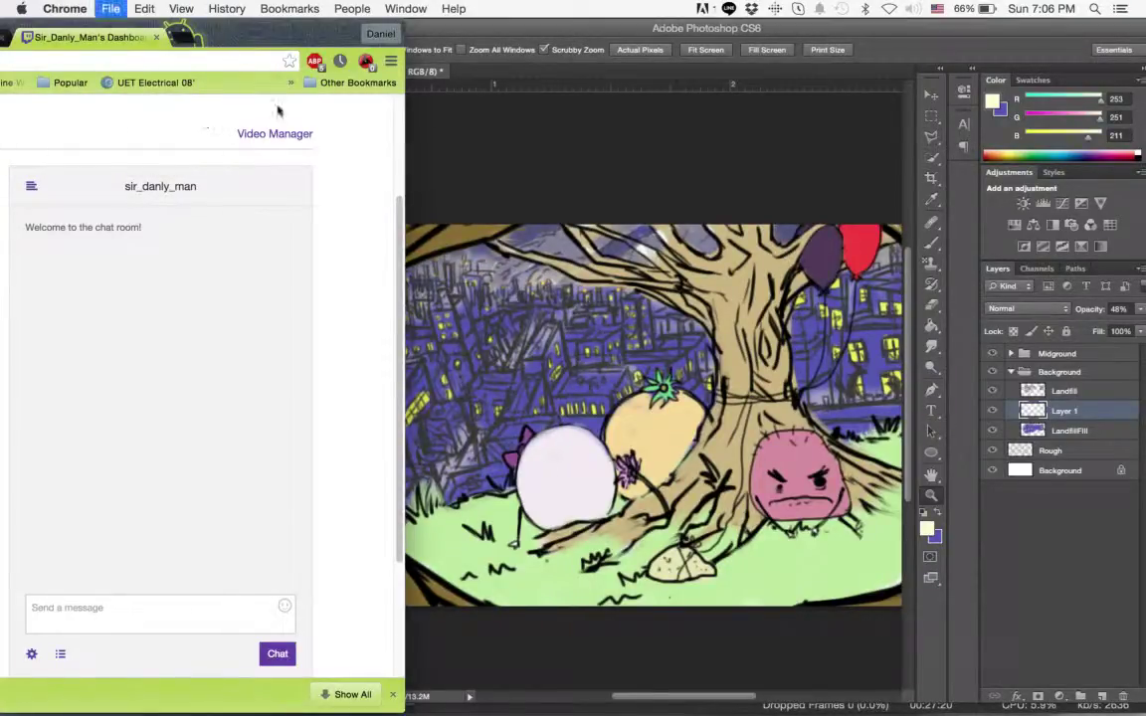
{"action": "key", "text": "super+n"}
{"action": "type", "text": "facebook.com"}
{"action": "key", "text": "Return"}
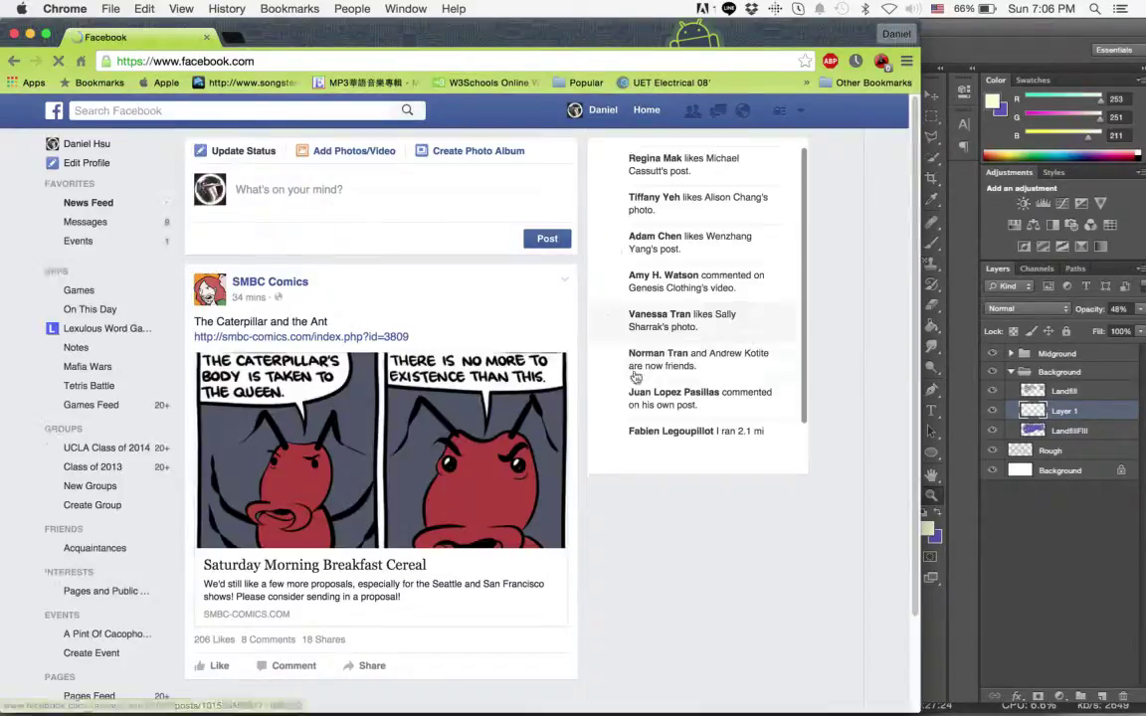
{"action": "scroll", "coordinate": [477, 363], "scroll_direction": "down", "scroll_amount": 5}
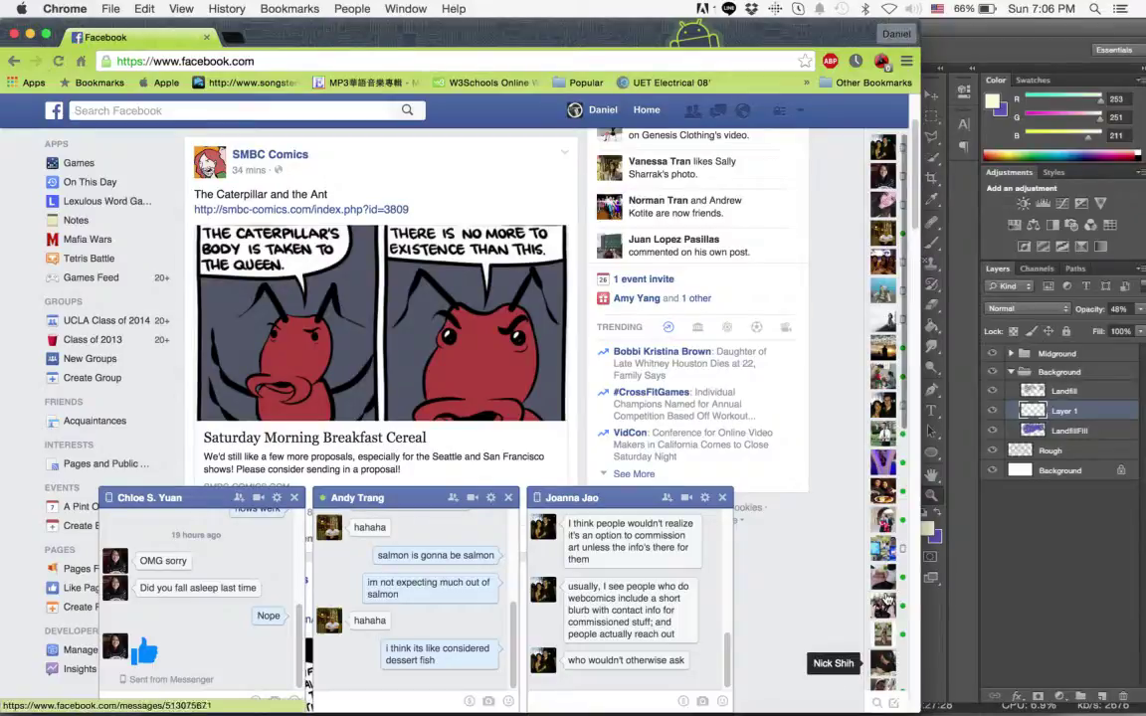
{"action": "mouse_move", "coordinate": [873, 602]}
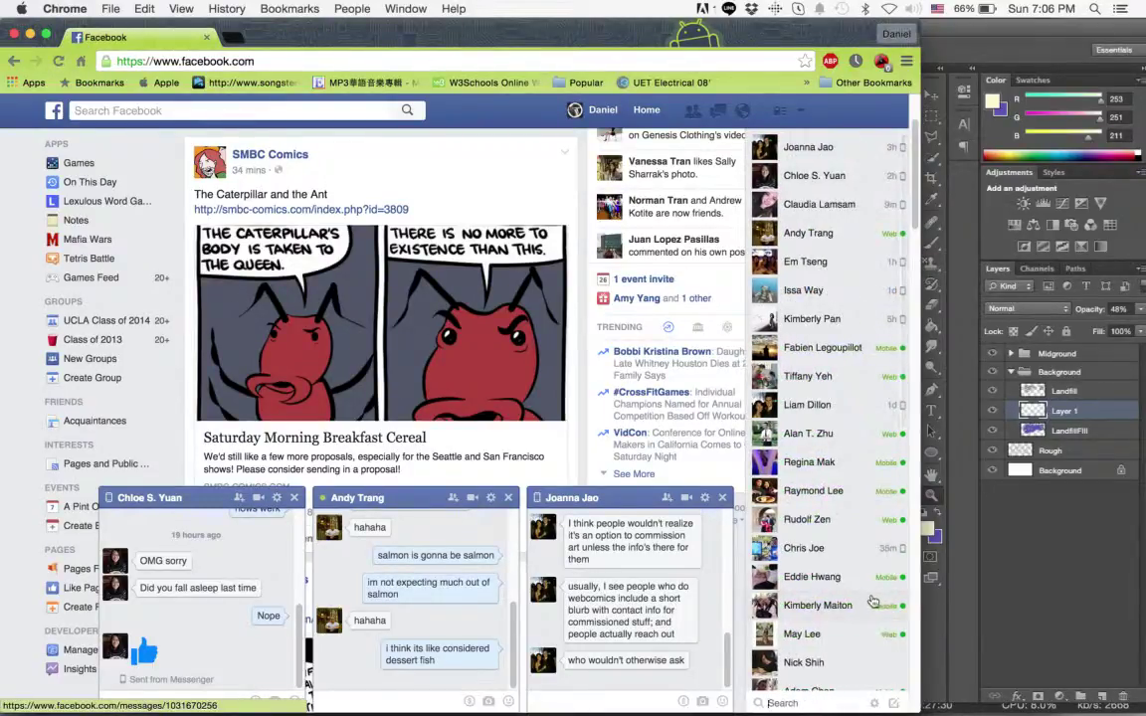
{"action": "left_click", "coordinate": [206, 38]}
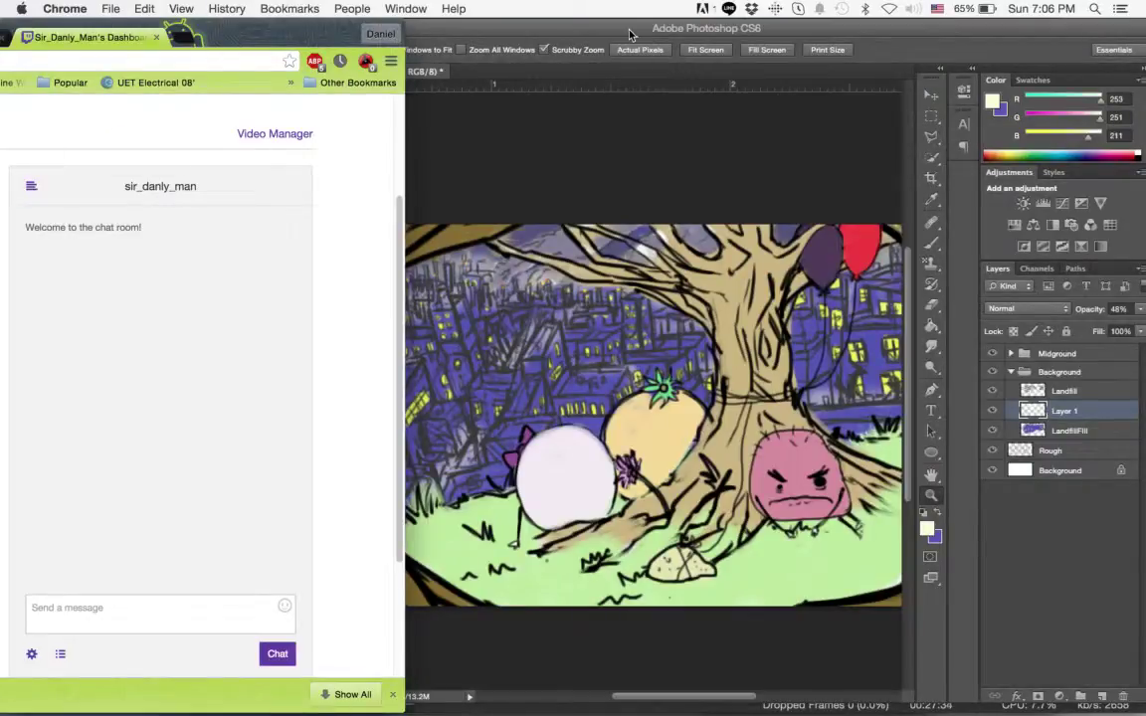
Switch back to Photoshop and move its window aside to uncover part of the chat window behind it.
{"action": "left_click", "coordinate": [597, 28]}
{"action": "left_click_drag", "start_coordinate": [572, 35], "coordinate": [500, 18]}
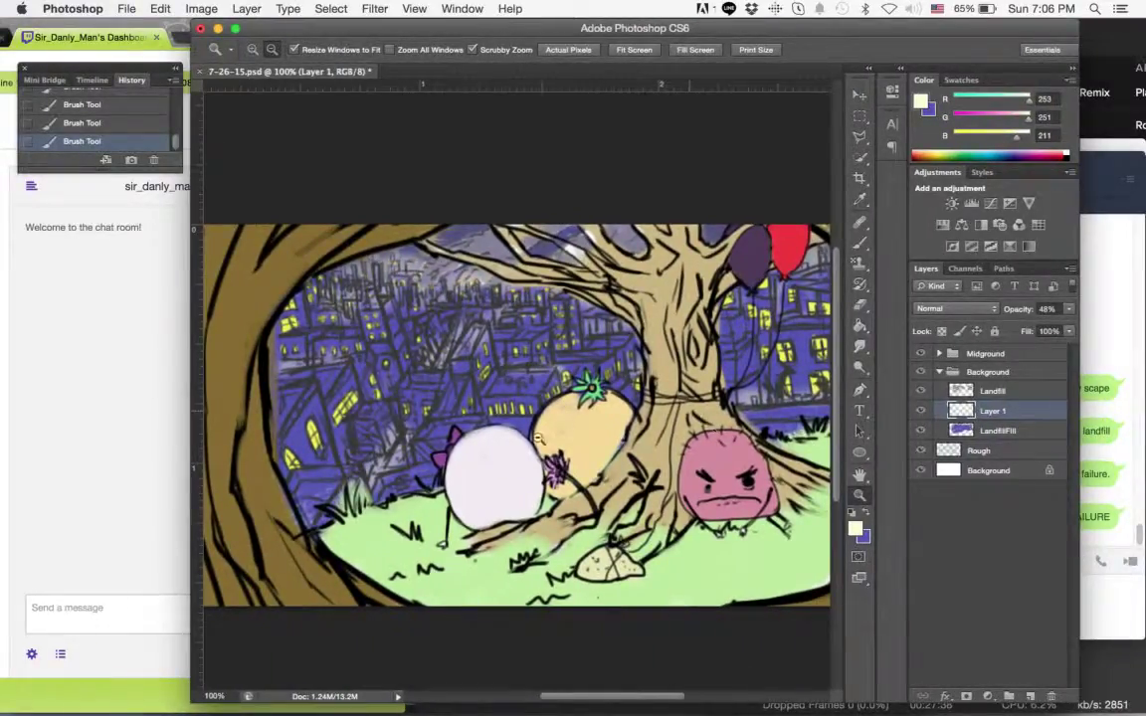
Brush pale haze over the lower buildings behind the white round character and its bow.
{"action": "left_click", "coordinate": [861, 245]}
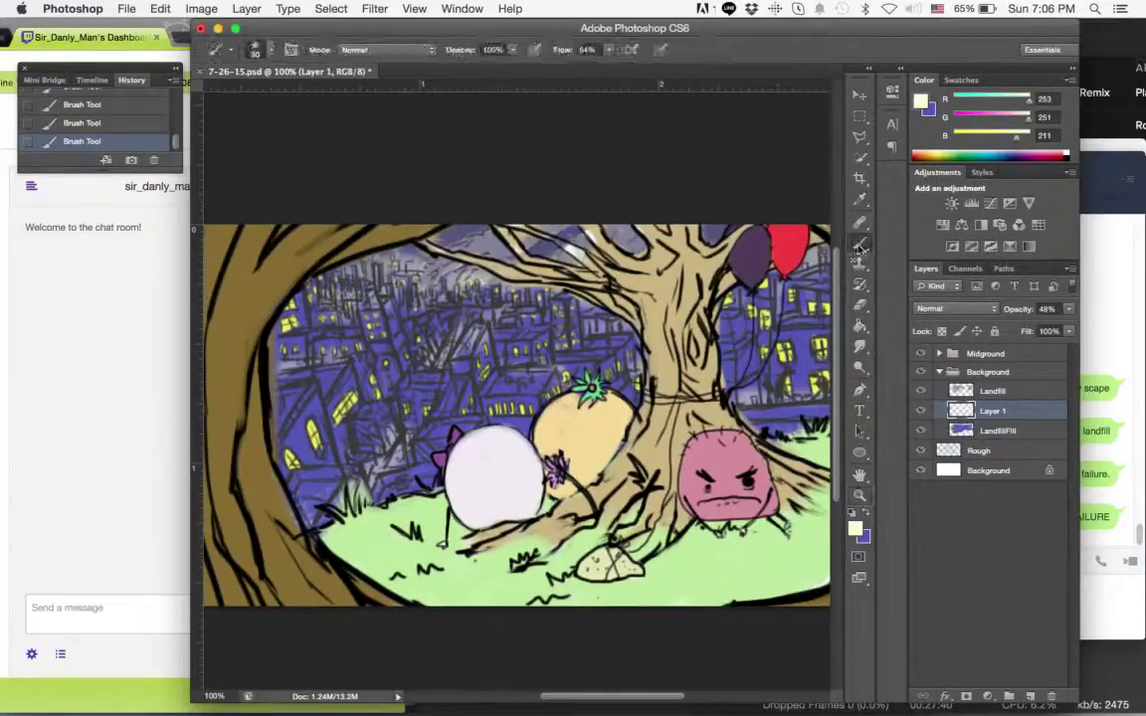
{"action": "left_click", "coordinate": [860, 497]}
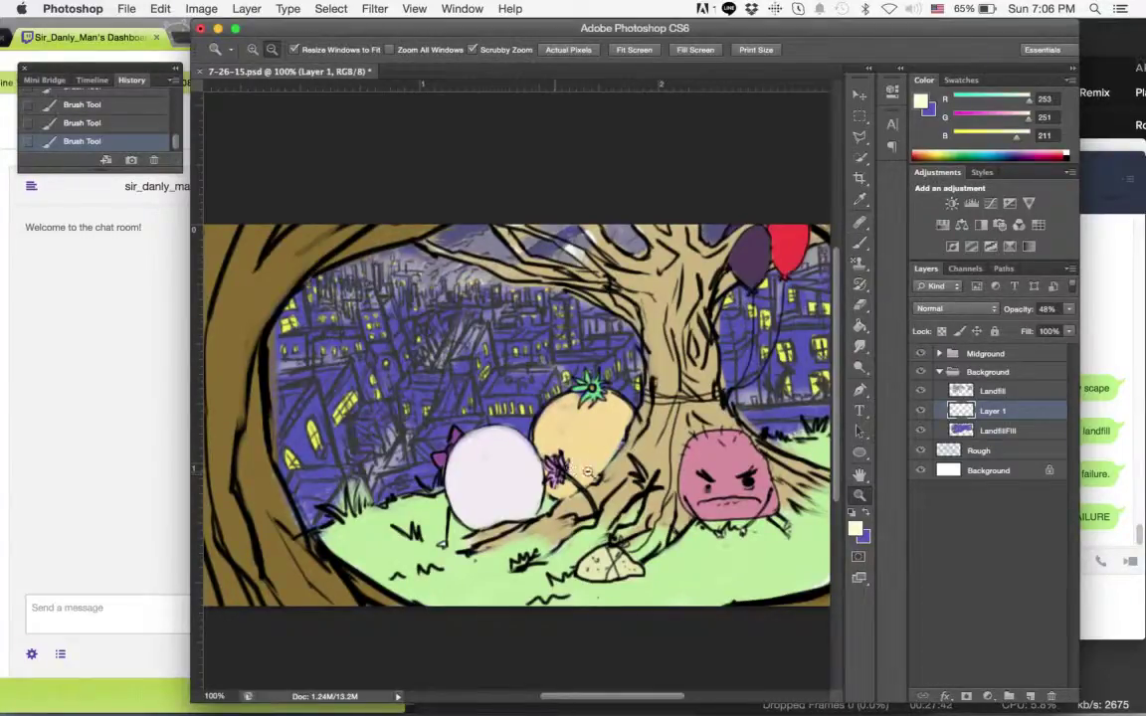
{"action": "left_click", "coordinate": [549, 447]}
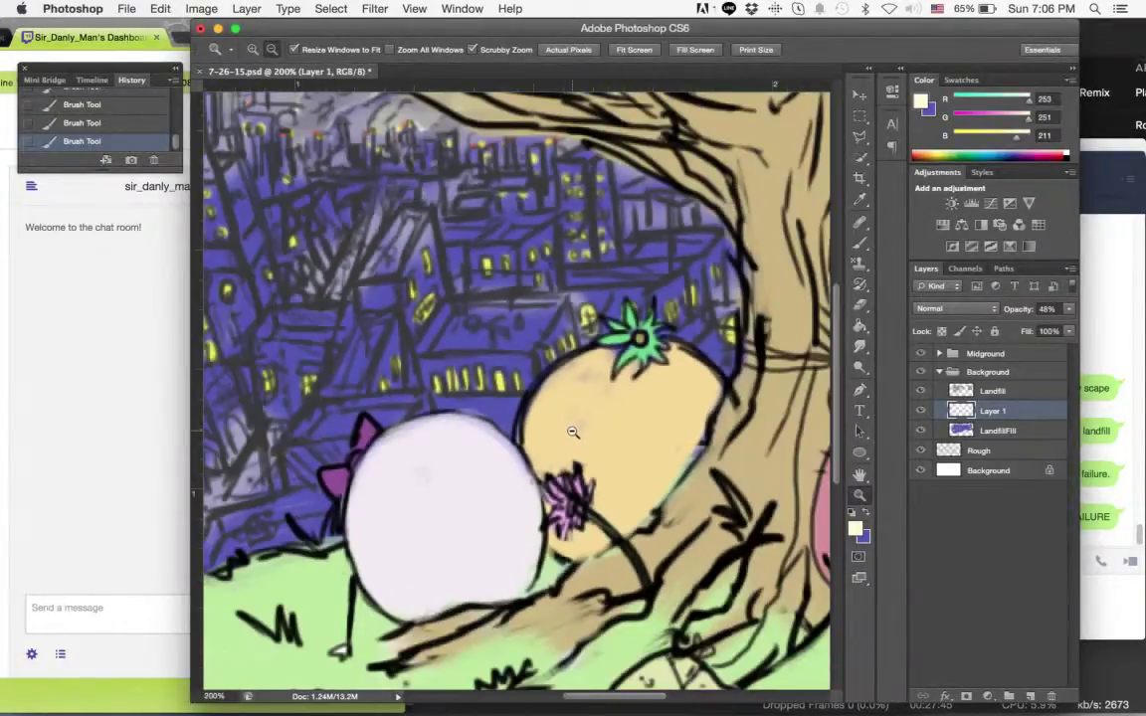
{"action": "left_click", "coordinate": [572, 432], "text": "alt"}
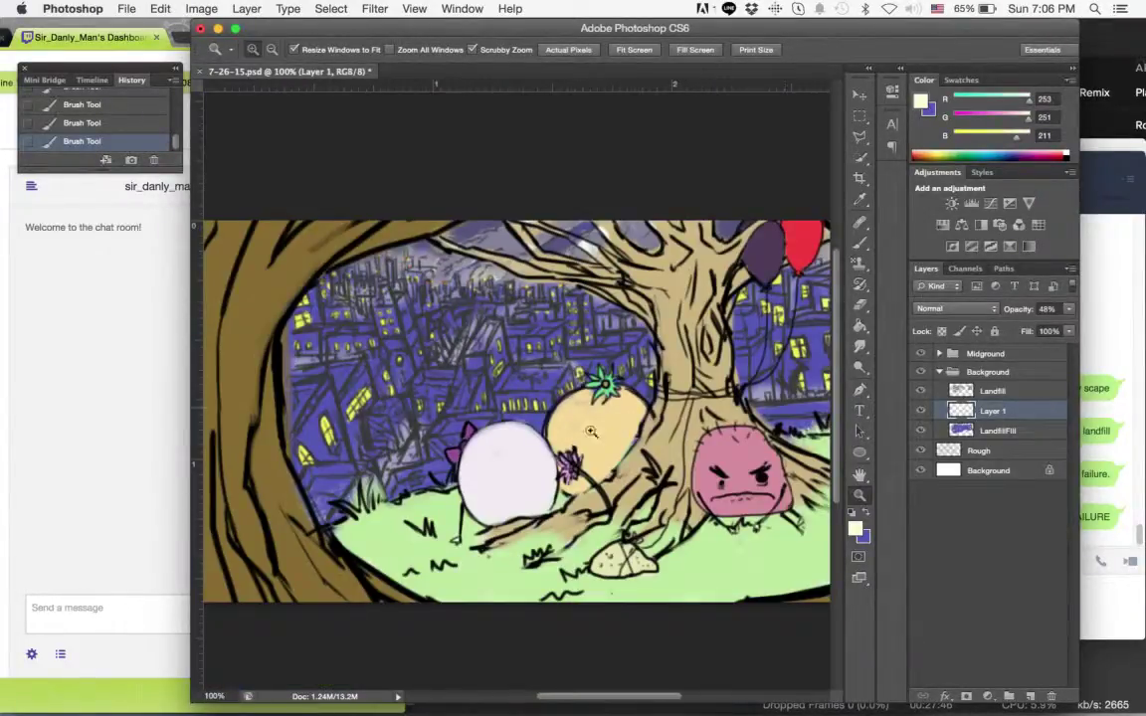
{"action": "left_click", "coordinate": [568, 454]}
{"action": "left_click", "coordinate": [586, 453]}
{"action": "left_click", "coordinate": [676, 386], "text": "alt"}
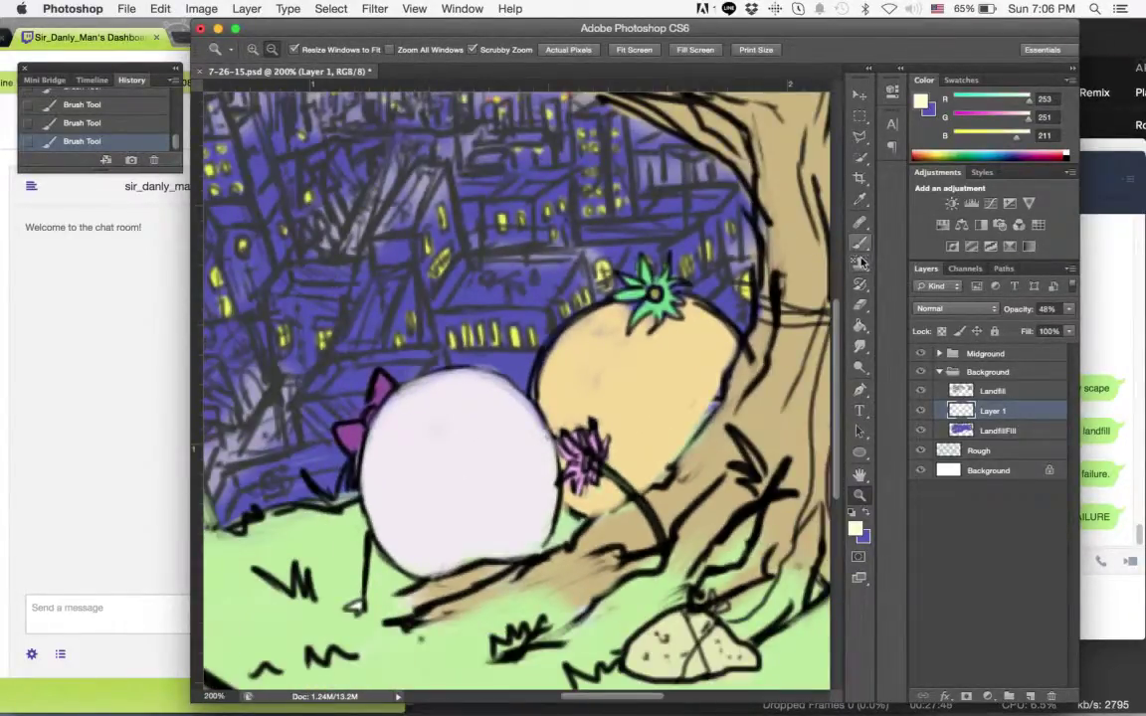
{"action": "key", "text": "b"}
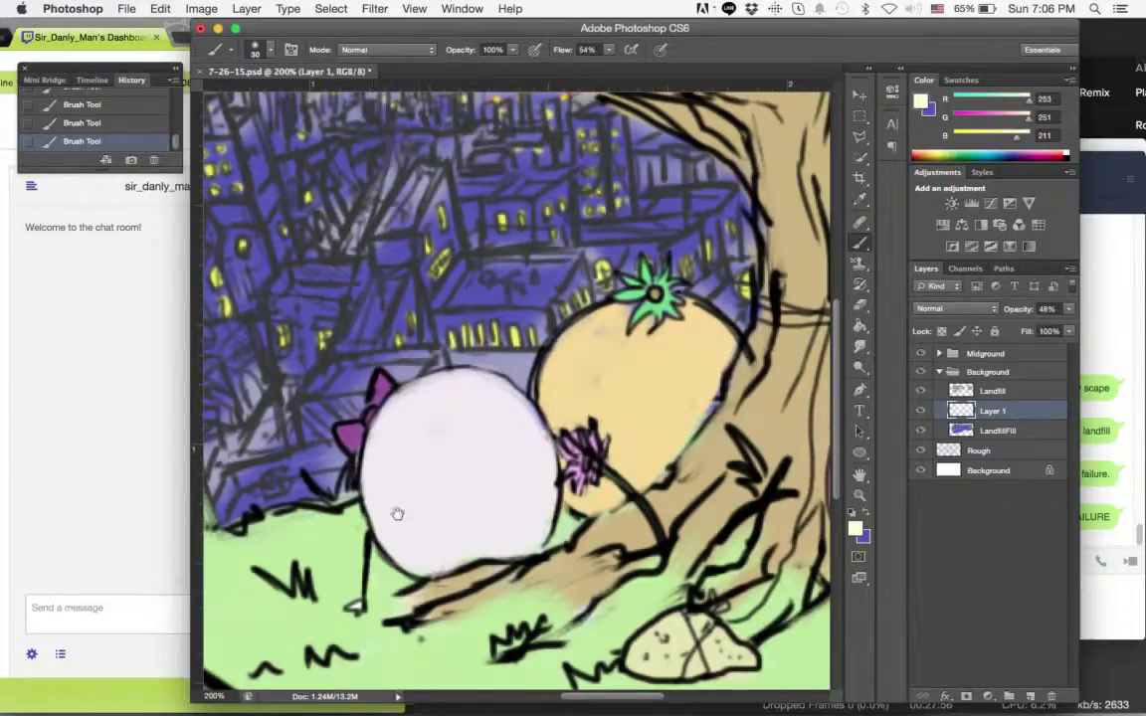
Brush pale haze along the foot of the buildings between the angry pink character's tree roots and the grass.
{"action": "mouse_move", "coordinate": [396, 514]}
{"action": "left_mouse_down"}
{"action": "mouse_move", "coordinate": [512, 481]}
{"action": "mouse_move", "coordinate": [546, 485]}
{"action": "left_mouse_up"}
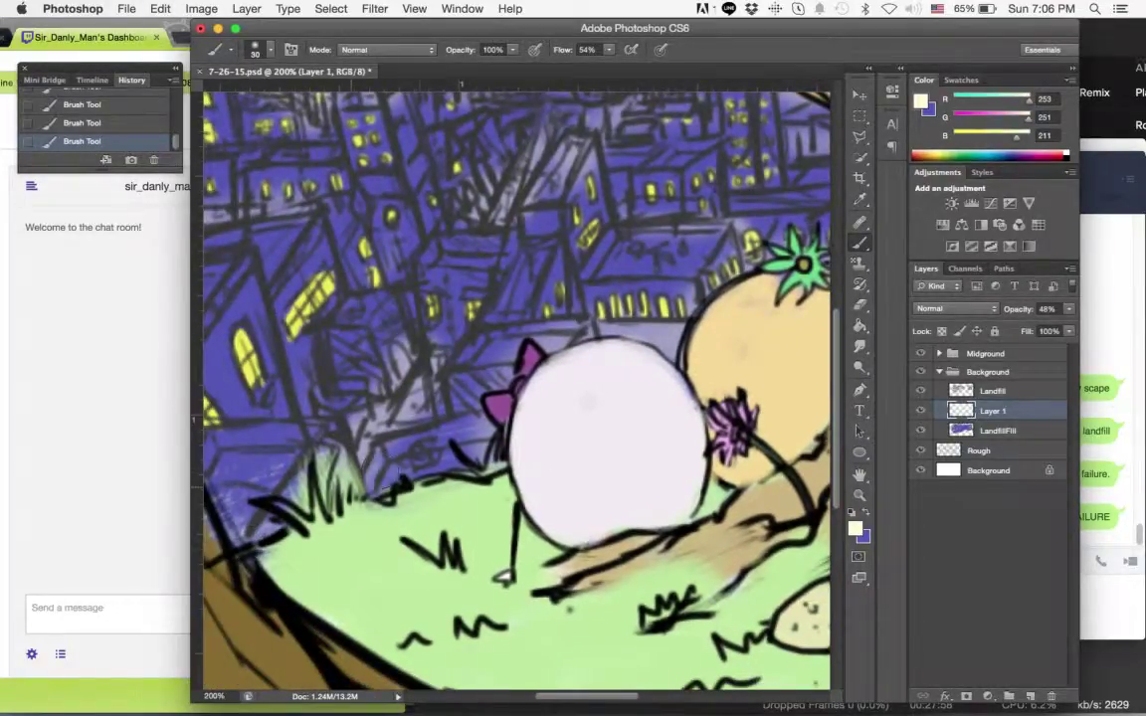
{"action": "left_click_drag", "start_coordinate": [680, 348], "coordinate": [336, 483]}
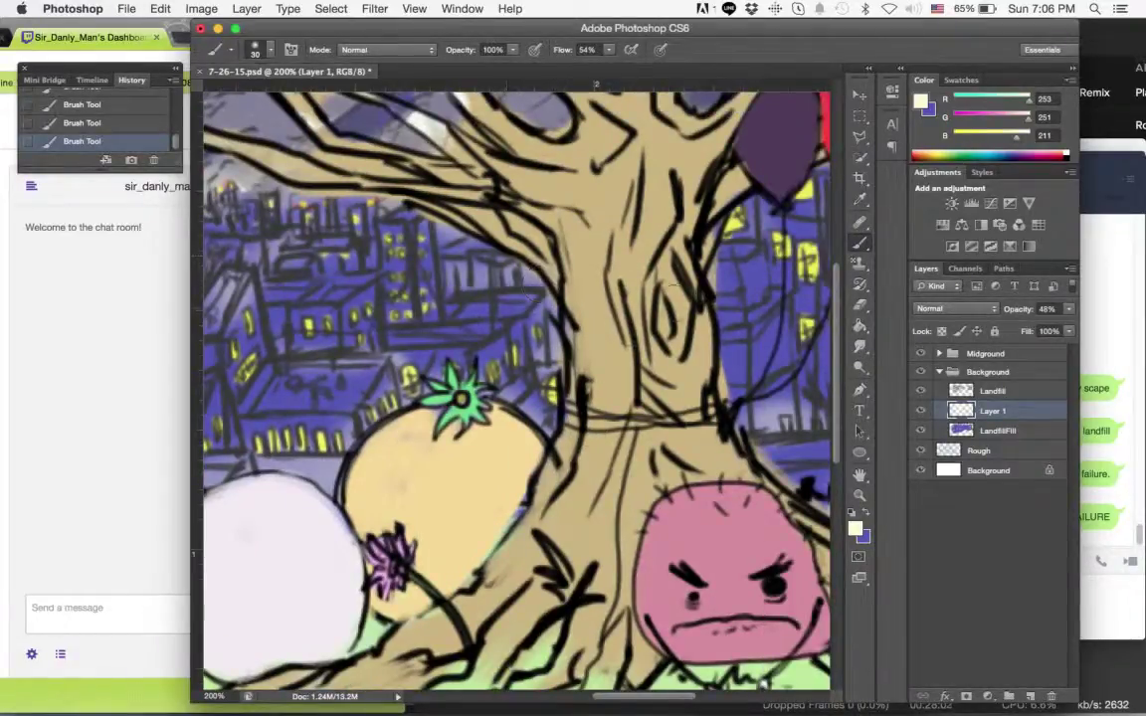
{"action": "scroll", "coordinate": [662, 403], "scroll_direction": "right", "scroll_amount": 6}
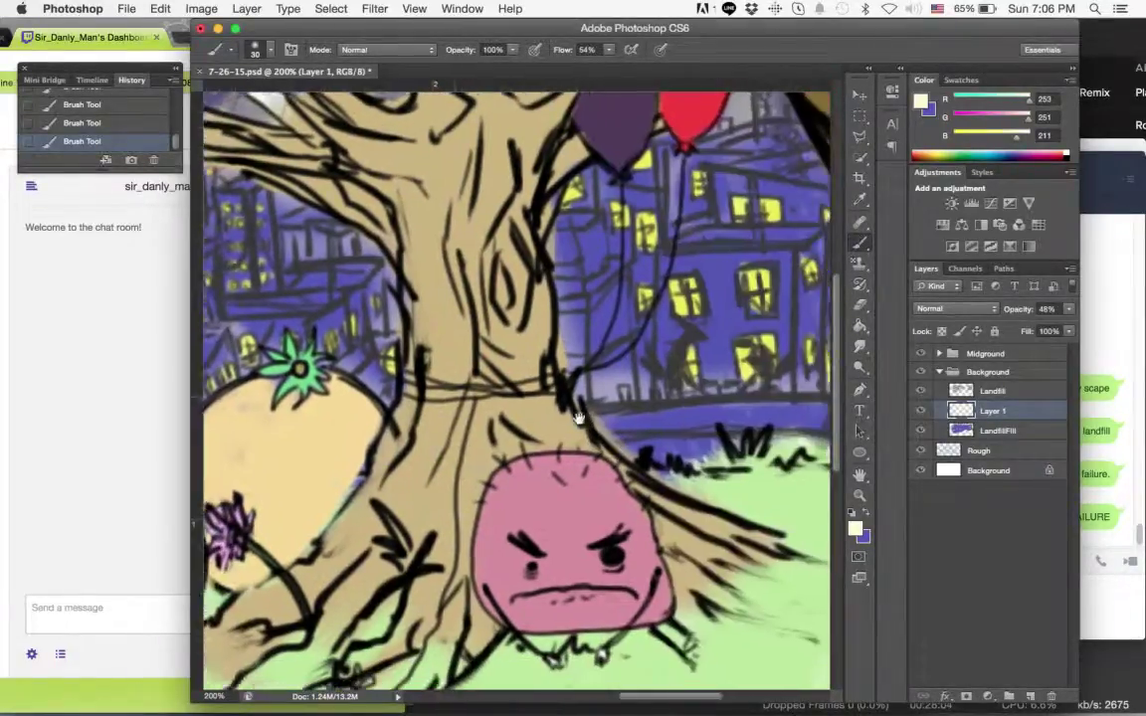
{"action": "left_click_drag", "start_coordinate": [517, 427], "coordinate": [642, 445]}
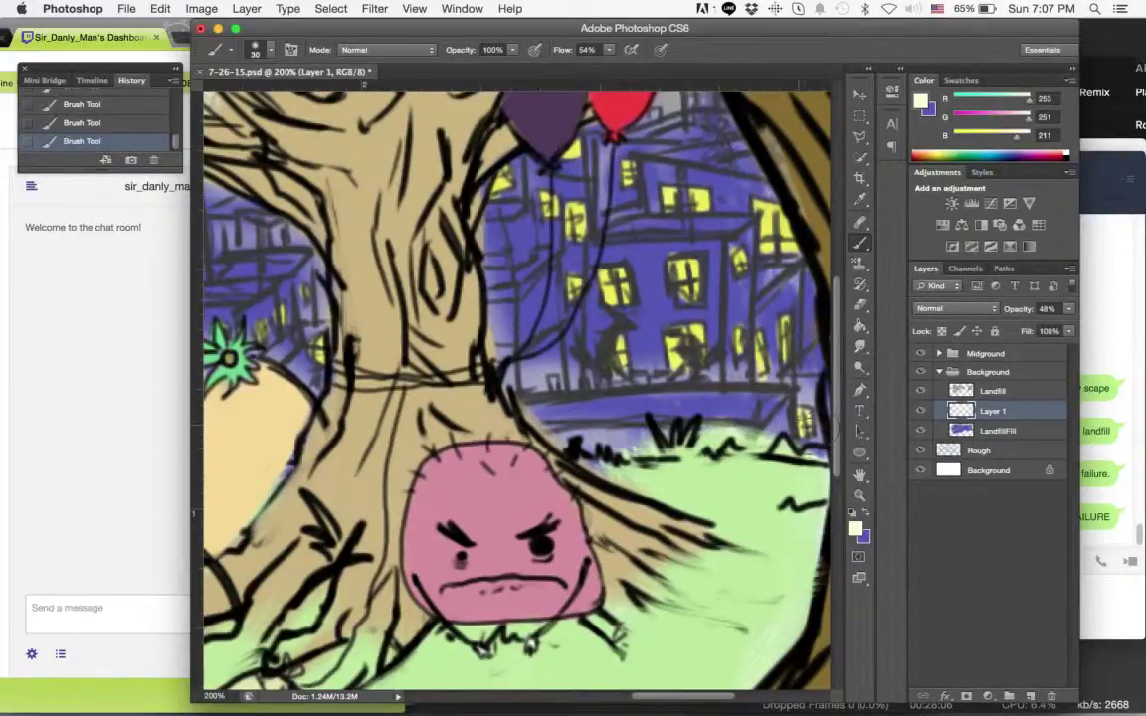
Examine the haze on both sides of the tree across the whole illustration at several magnifications.
{"action": "left_click", "coordinate": [859, 497]}
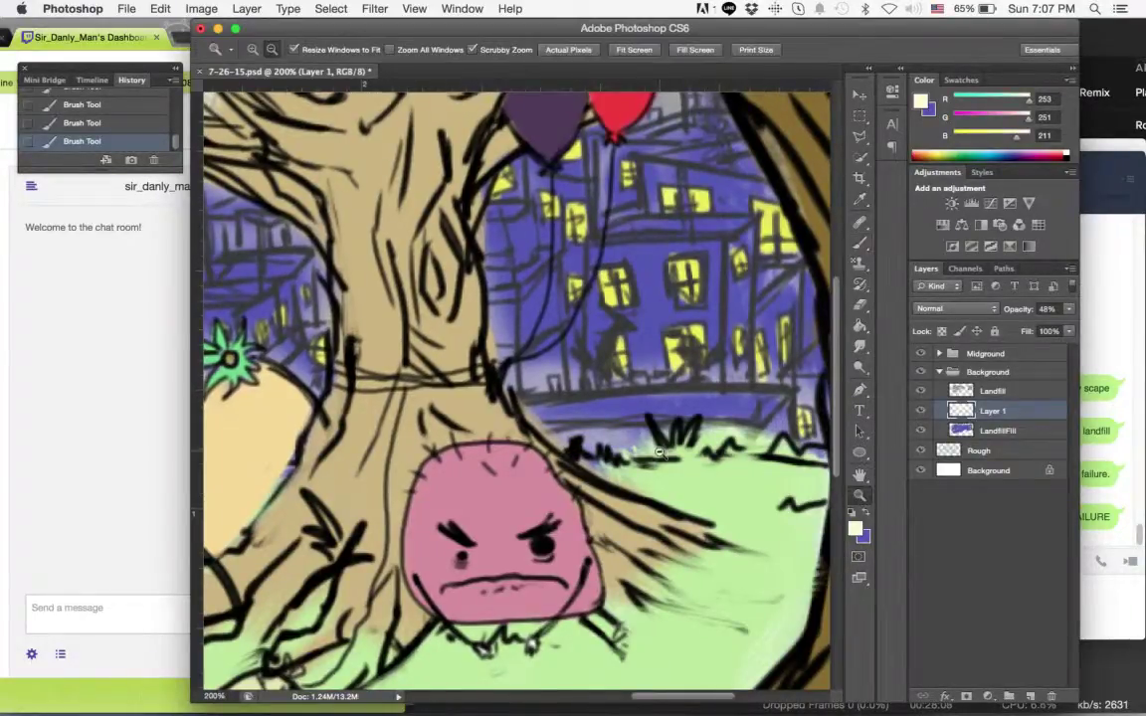
{"action": "left_click", "coordinate": [598, 447], "text": "alt"}
{"action": "left_click", "coordinate": [597, 447], "text": "alt"}
{"action": "left_click", "coordinate": [567, 435]}
{"action": "left_click_drag", "start_coordinate": [542, 393], "coordinate": [638, 404]}
{"action": "left_click", "coordinate": [640, 350]}
{"action": "left_click", "coordinate": [637, 347], "text": "alt"}
{"action": "left_click", "coordinate": [636, 348], "text": "alt"}
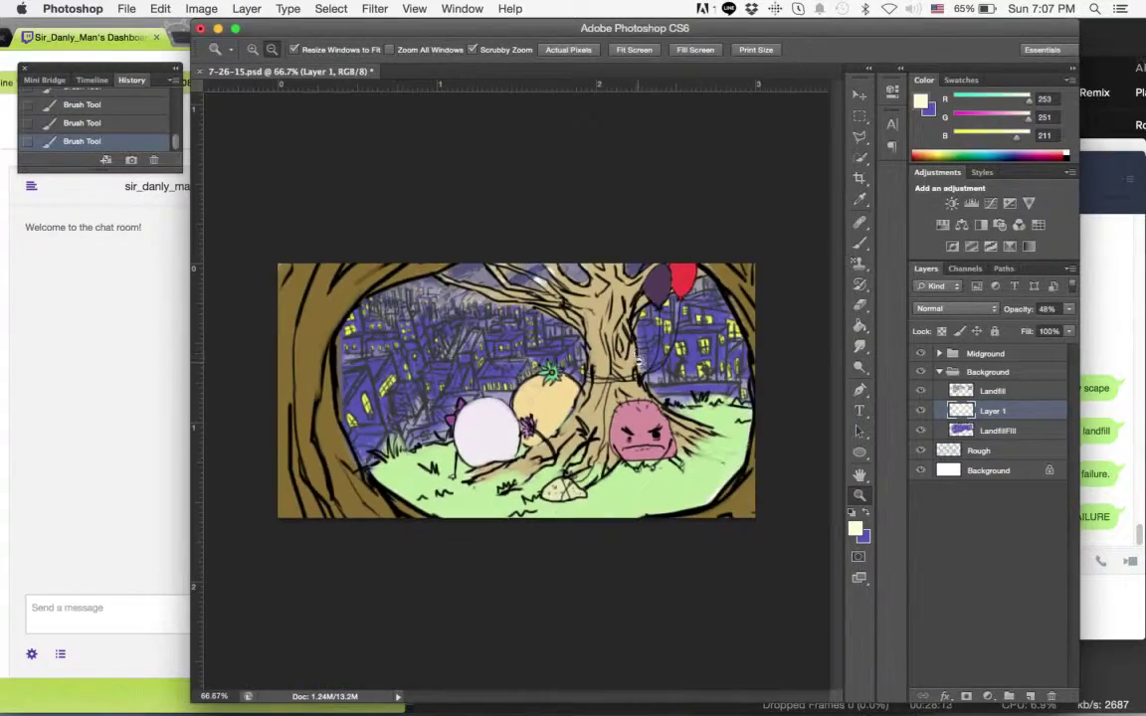
{"action": "left_click", "coordinate": [642, 358]}
{"action": "left_click", "coordinate": [649, 376]}
{"action": "left_click", "coordinate": [653, 406], "text": "alt"}
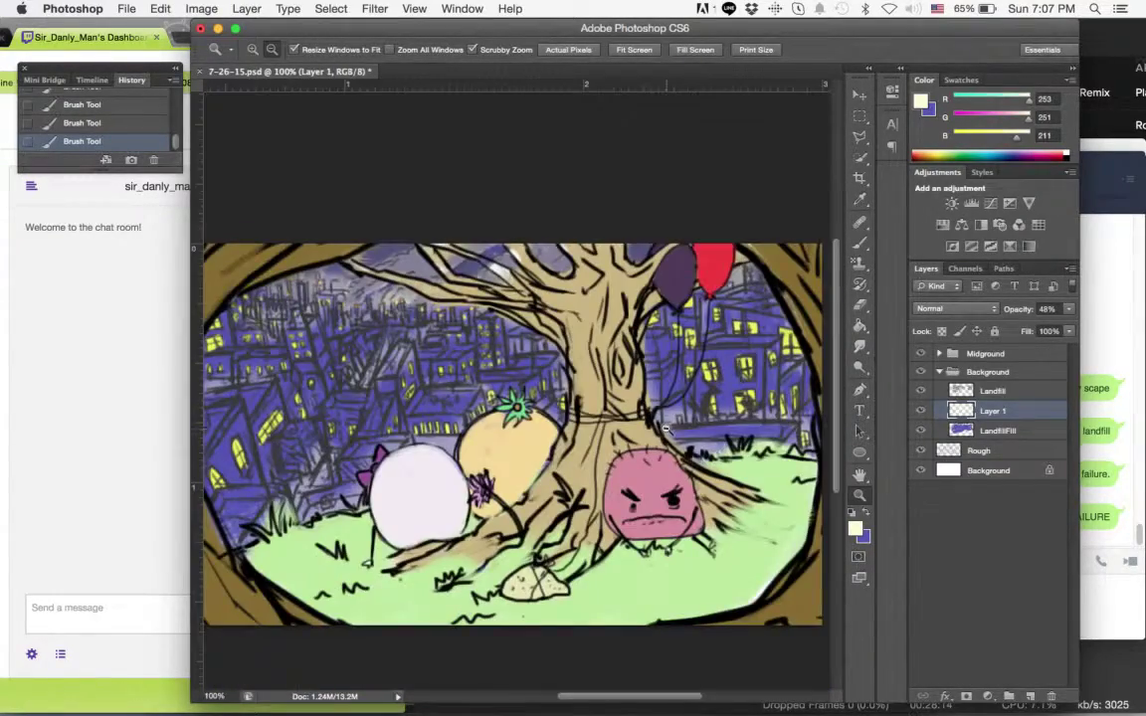
Set the foreground colour to dark navy 11112c for the Brush tool.
{"action": "left_click", "coordinate": [673, 455]}
{"action": "left_click", "coordinate": [675, 456], "text": "alt"}
{"action": "left_click", "coordinate": [676, 457], "text": "alt"}
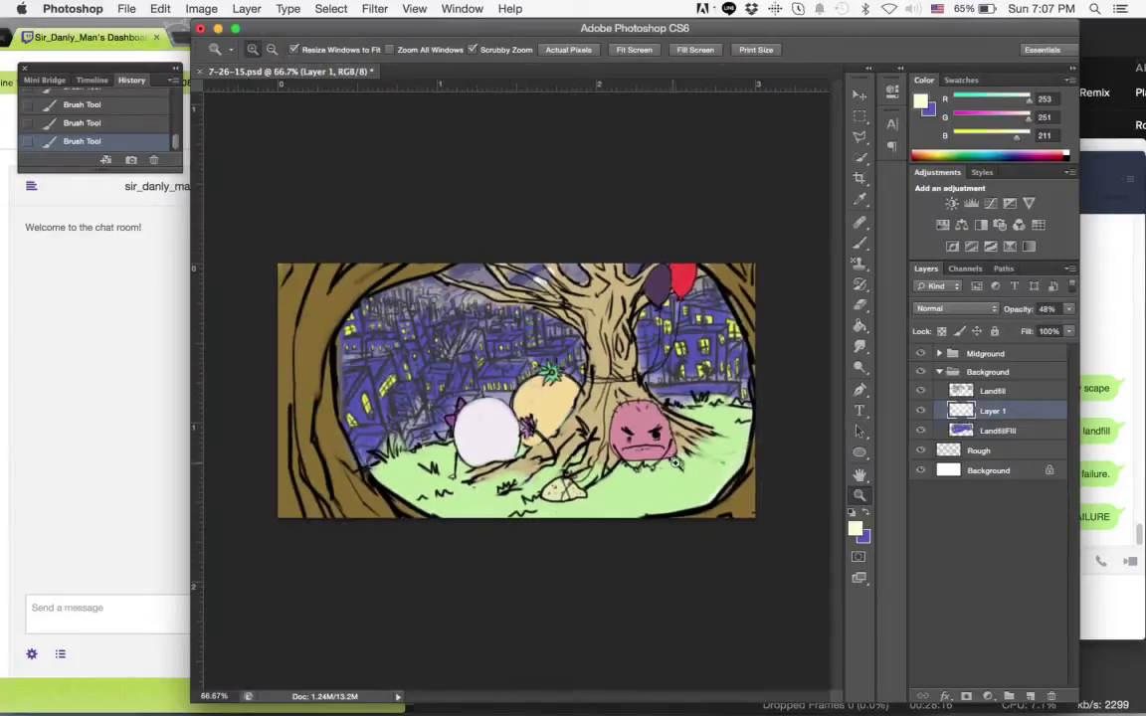
{"action": "left_click", "coordinate": [685, 459]}
{"action": "left_click_drag", "start_coordinate": [685, 457], "coordinate": [693, 428]}
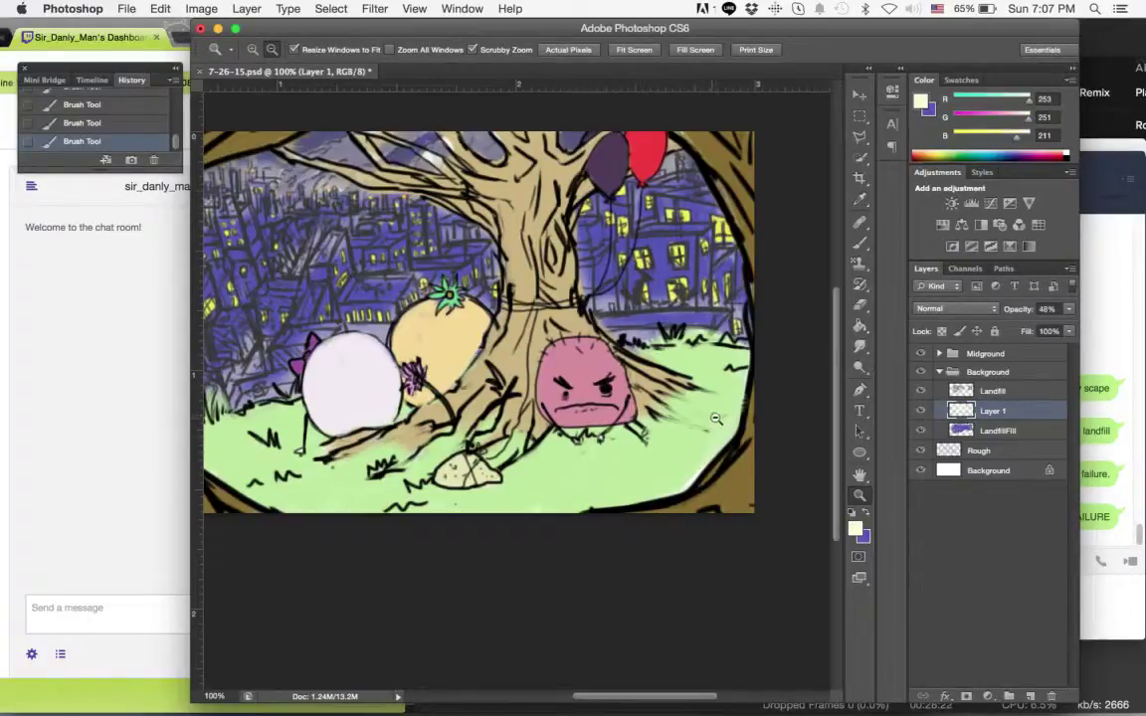
{"action": "left_click_drag", "start_coordinate": [662, 343], "coordinate": [744, 406]}
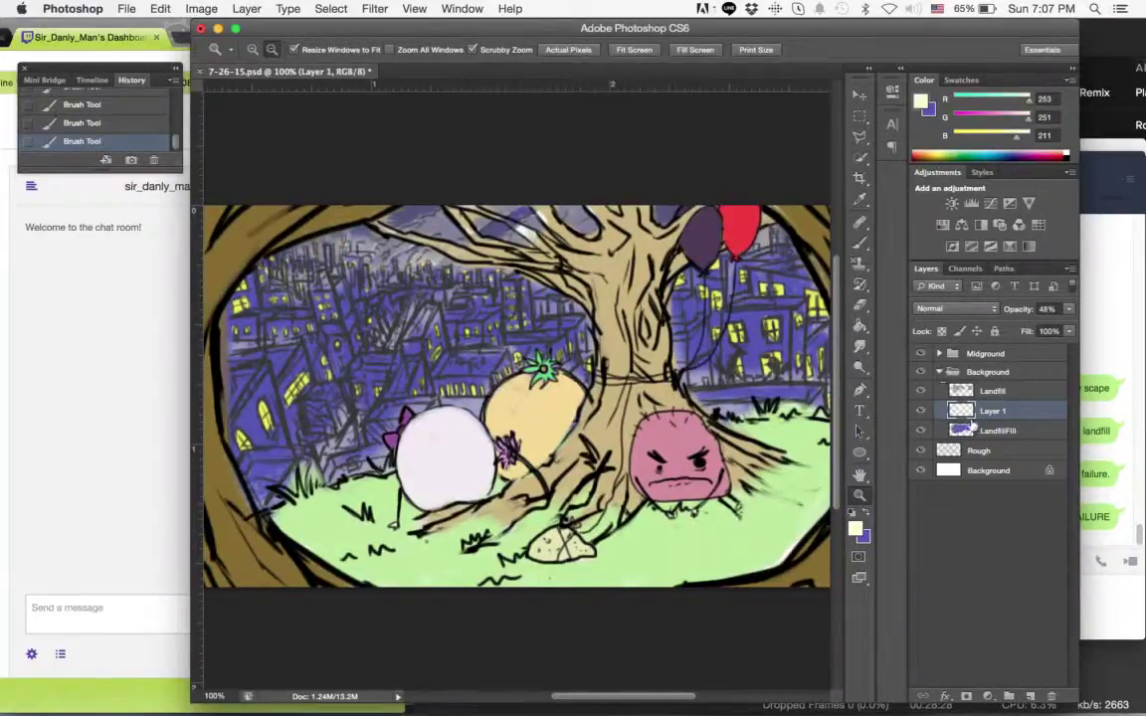
{"action": "left_click", "coordinate": [852, 528]}
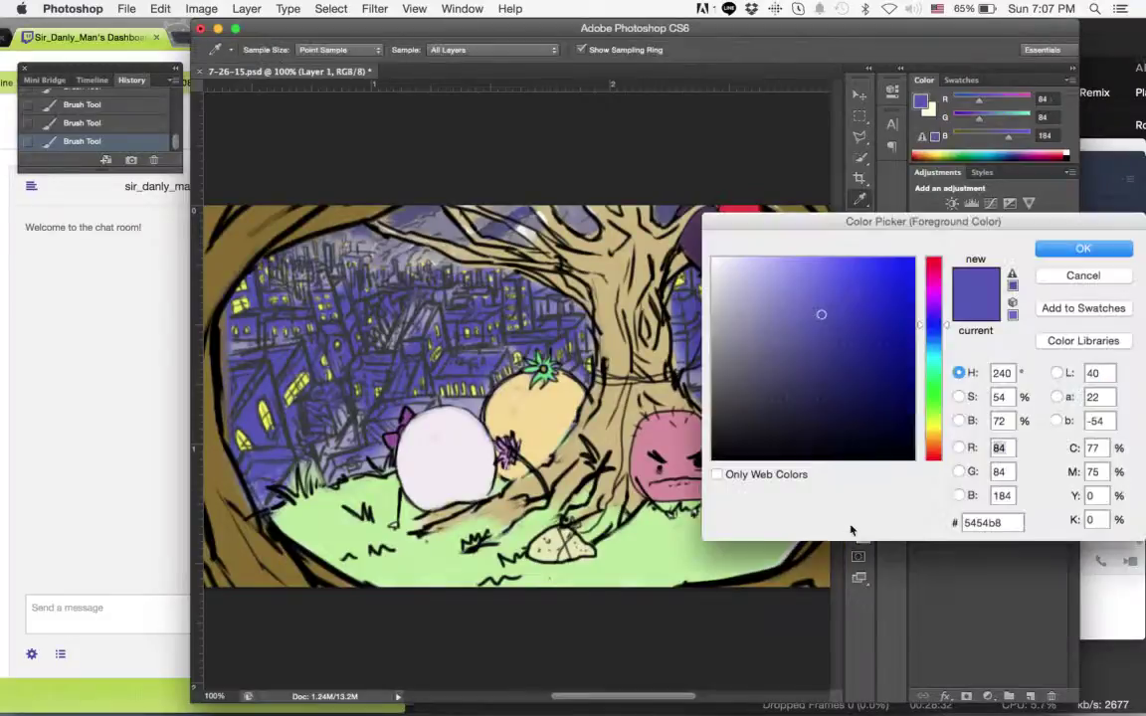
{"action": "left_click", "coordinate": [836, 424]}
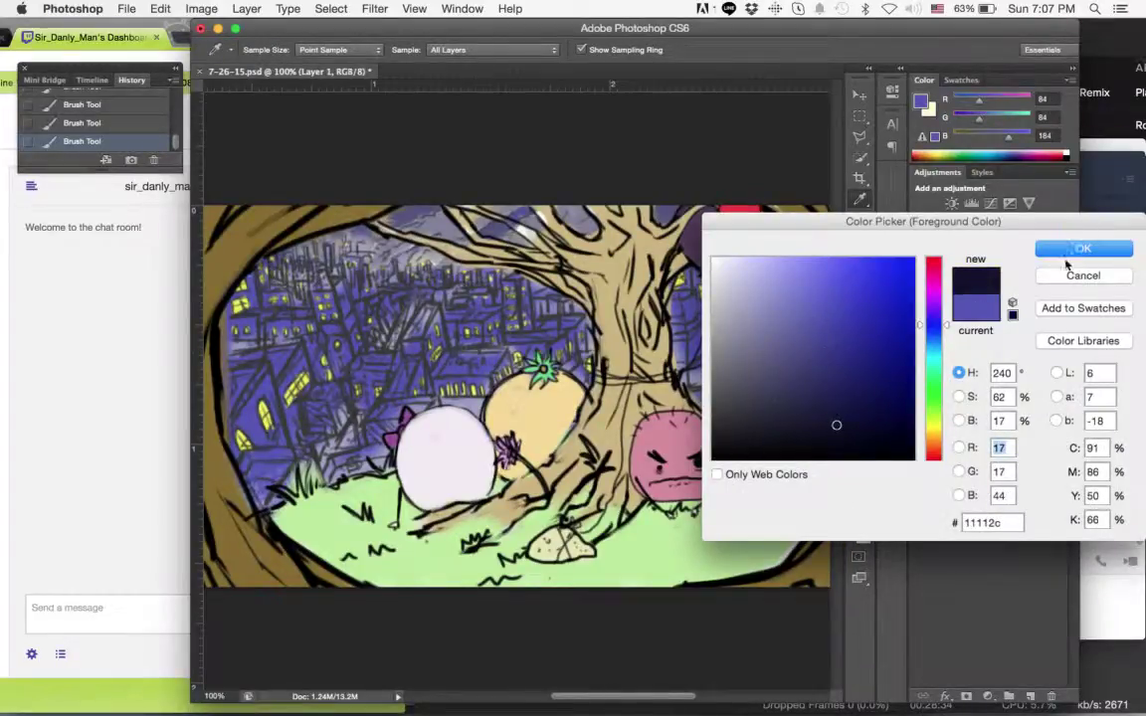
{"action": "left_click", "coordinate": [1083, 249]}
{"action": "key", "text": "b"}
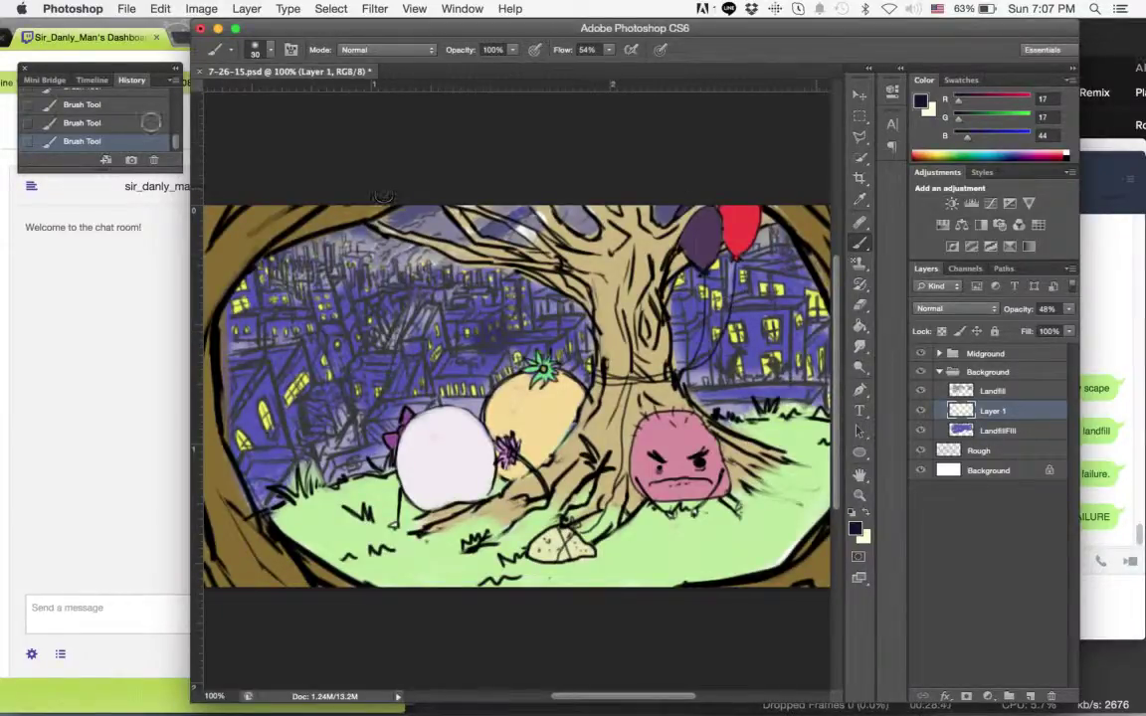
{"action": "left_click", "coordinate": [150, 122]}
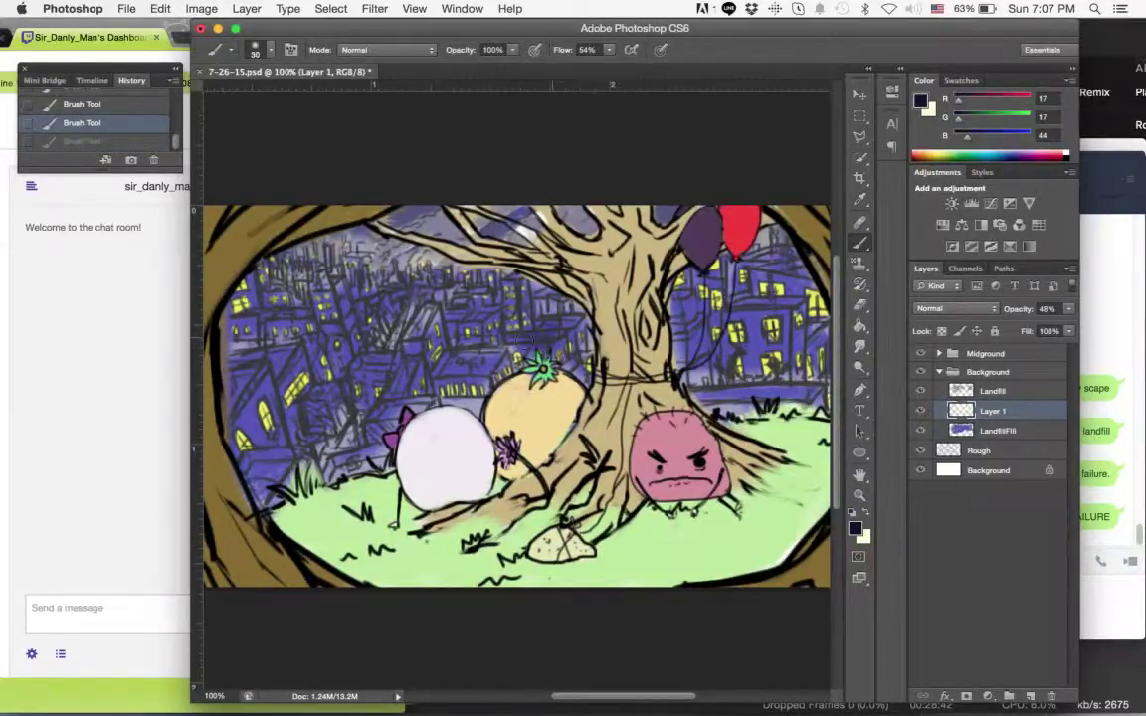
{"action": "left_click", "coordinate": [553, 328]}
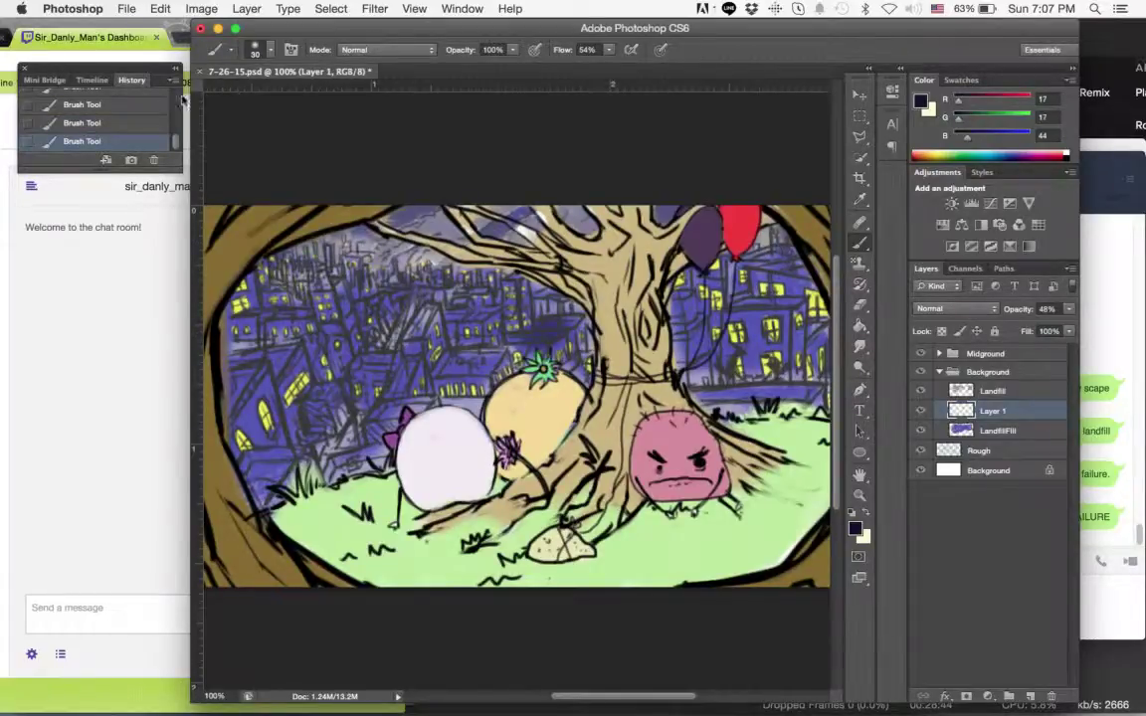
{"action": "left_click", "coordinate": [139, 127]}
{"action": "left_click", "coordinate": [260, 52]}
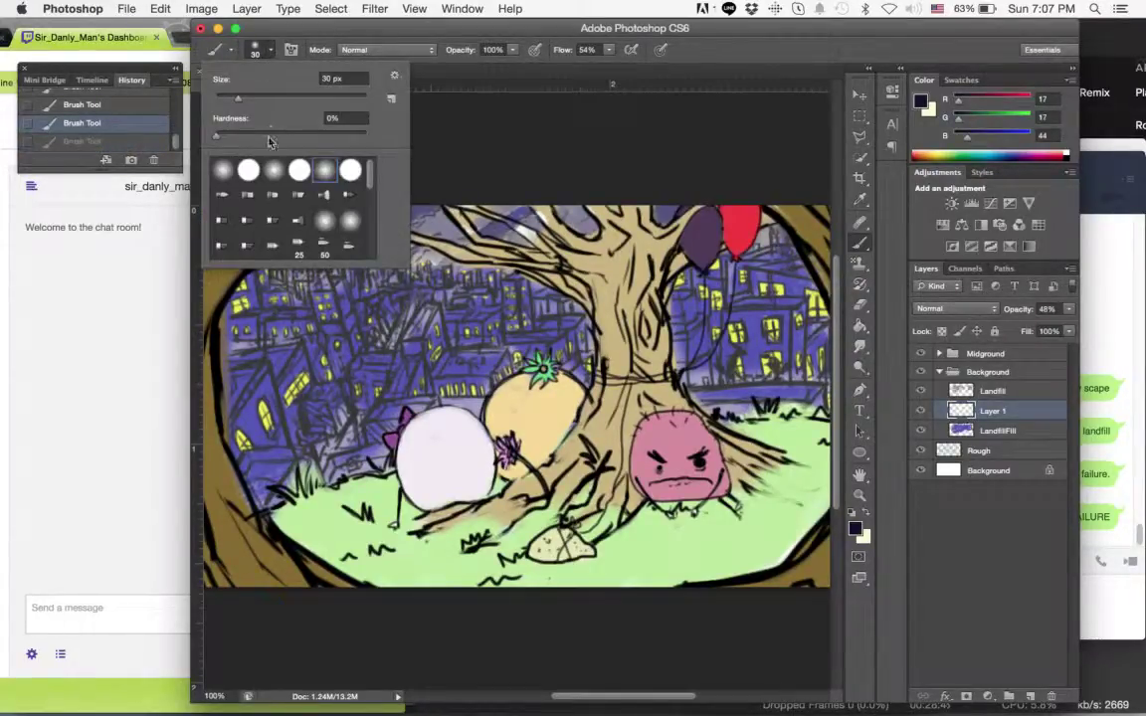
{"action": "left_click", "coordinate": [307, 33]}
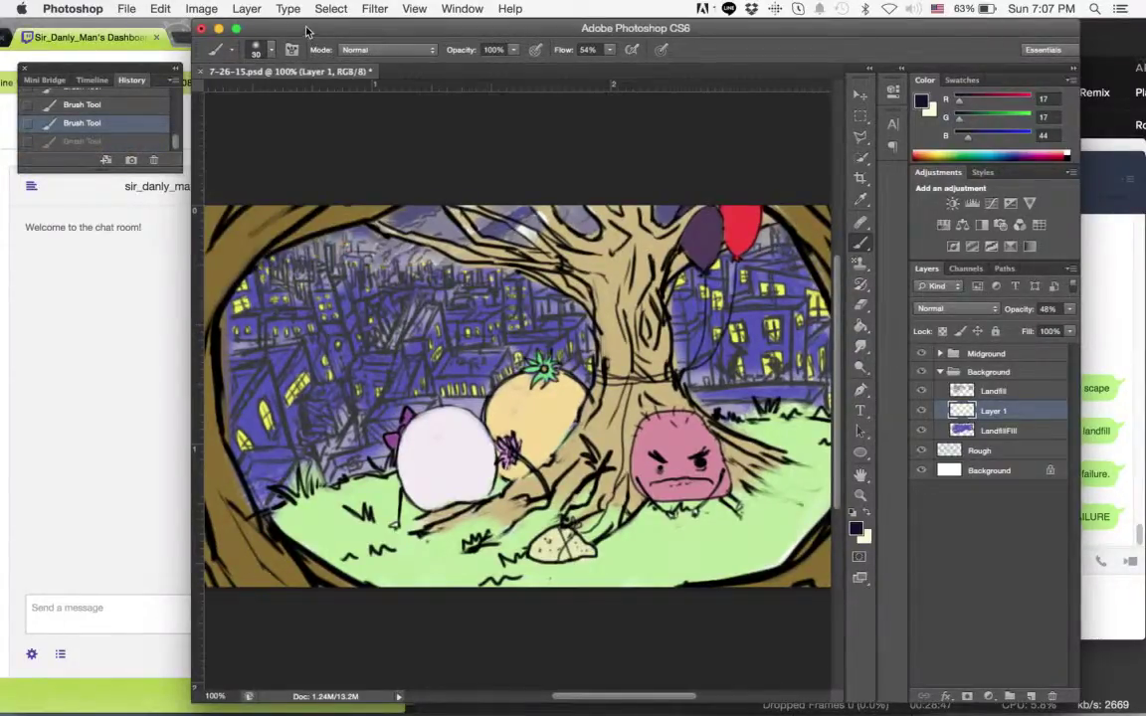
Brush soft dark navy shadow onto the building between the tree trunk and the purple balloon's string, undoing the stray stroke.
{"action": "left_click", "coordinate": [860, 495]}
{"action": "left_click_drag", "start_coordinate": [673, 277], "coordinate": [722, 333]}
{"action": "left_click", "coordinate": [859, 245]}
{"action": "mouse_move", "coordinate": [512, 403]}
{"action": "left_mouse_down"}
{"action": "mouse_move", "coordinate": [458, 334]}
{"action": "mouse_move", "coordinate": [464, 320]}
{"action": "mouse_move", "coordinate": [534, 386]}
{"action": "mouse_move", "coordinate": [482, 299]}
{"action": "mouse_move", "coordinate": [518, 418]}
{"action": "mouse_move", "coordinate": [508, 463]}
{"action": "mouse_move", "coordinate": [640, 392]}
{"action": "left_mouse_up"}
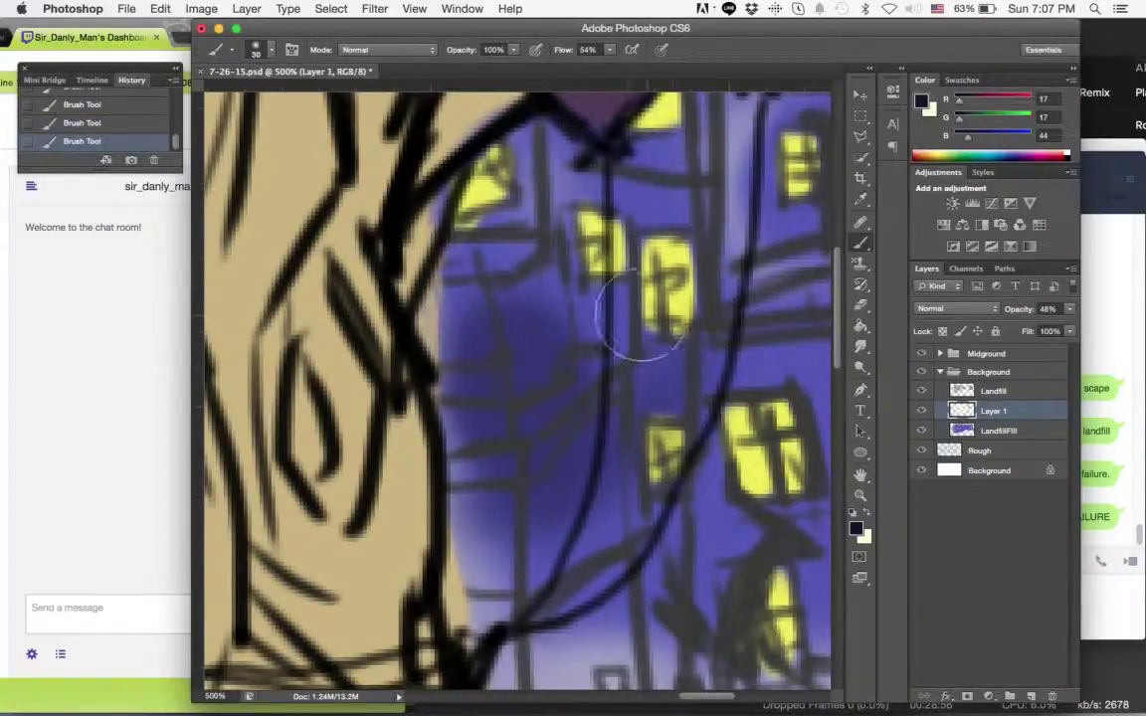
{"action": "key", "text": "super+z"}
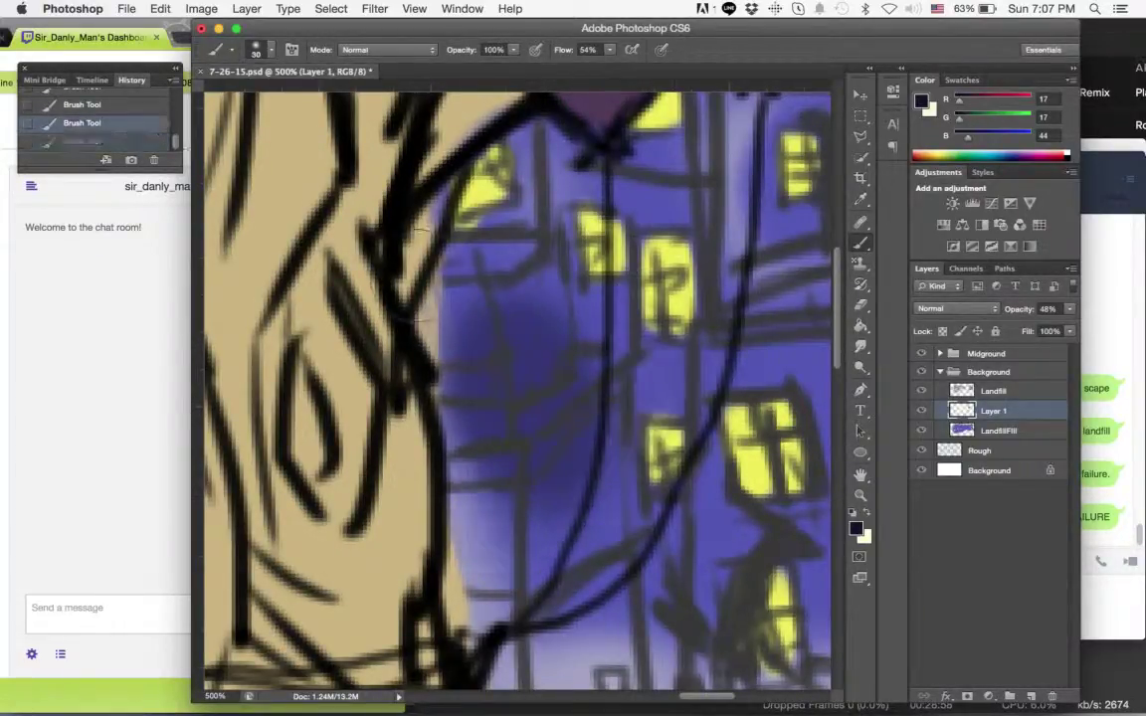
{"action": "key", "text": "super+z"}
Brush dark navy shadow over the upper roof between the red balloon and the brown trunk framing the scene.
{"action": "mouse_move", "coordinate": [713, 345]}
{"action": "left_mouse_down"}
{"action": "mouse_move", "coordinate": [640, 425]}
{"action": "mouse_move", "coordinate": [443, 558]}
{"action": "mouse_move", "coordinate": [354, 555]}
{"action": "left_mouse_up"}
{"action": "left_click_drag", "start_coordinate": [599, 508], "coordinate": [473, 417]}
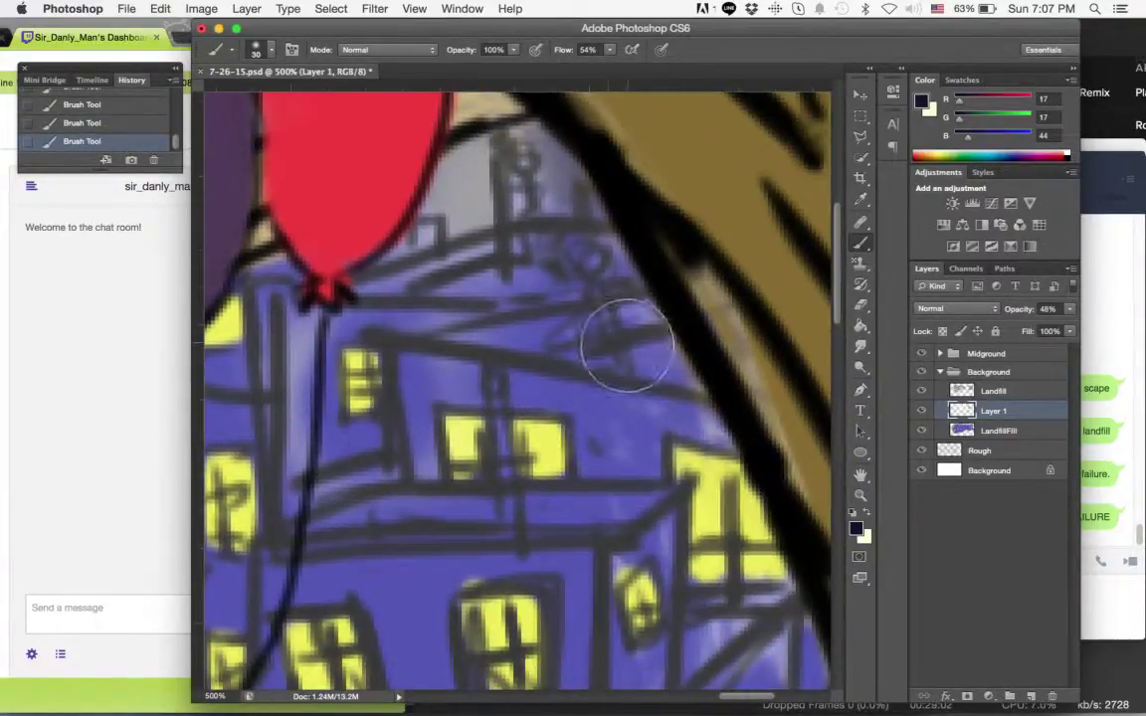
{"action": "left_click_drag", "start_coordinate": [627, 343], "coordinate": [660, 355]}
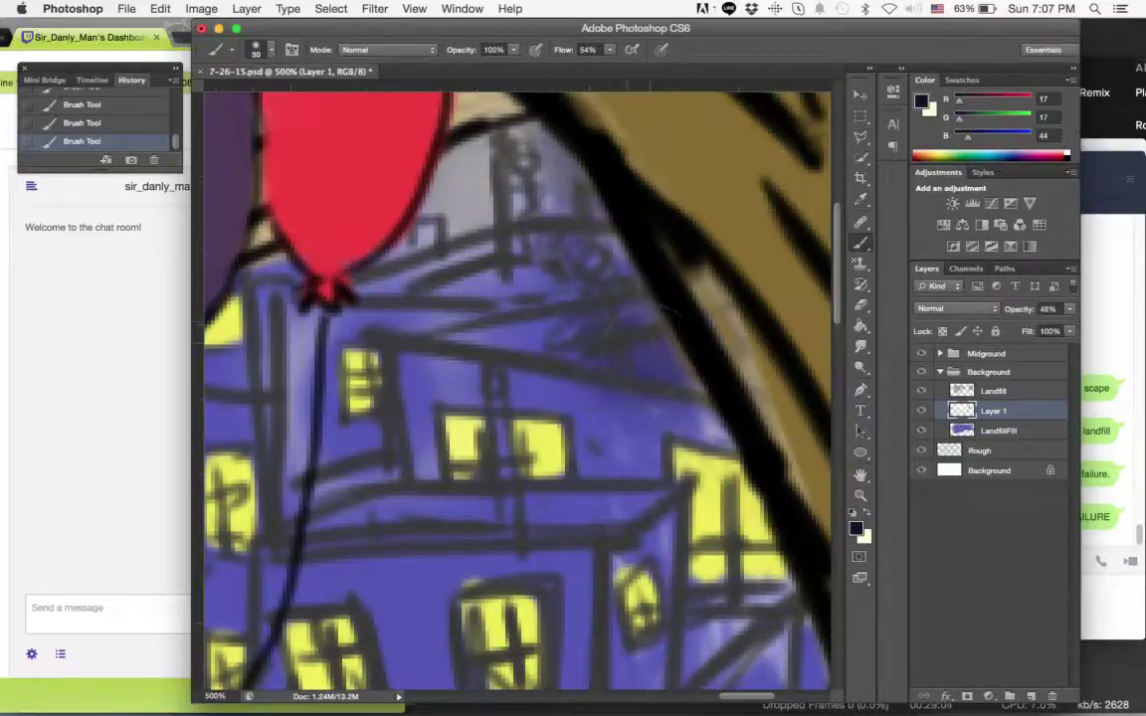
{"action": "left_click_drag", "start_coordinate": [579, 260], "coordinate": [575, 314]}
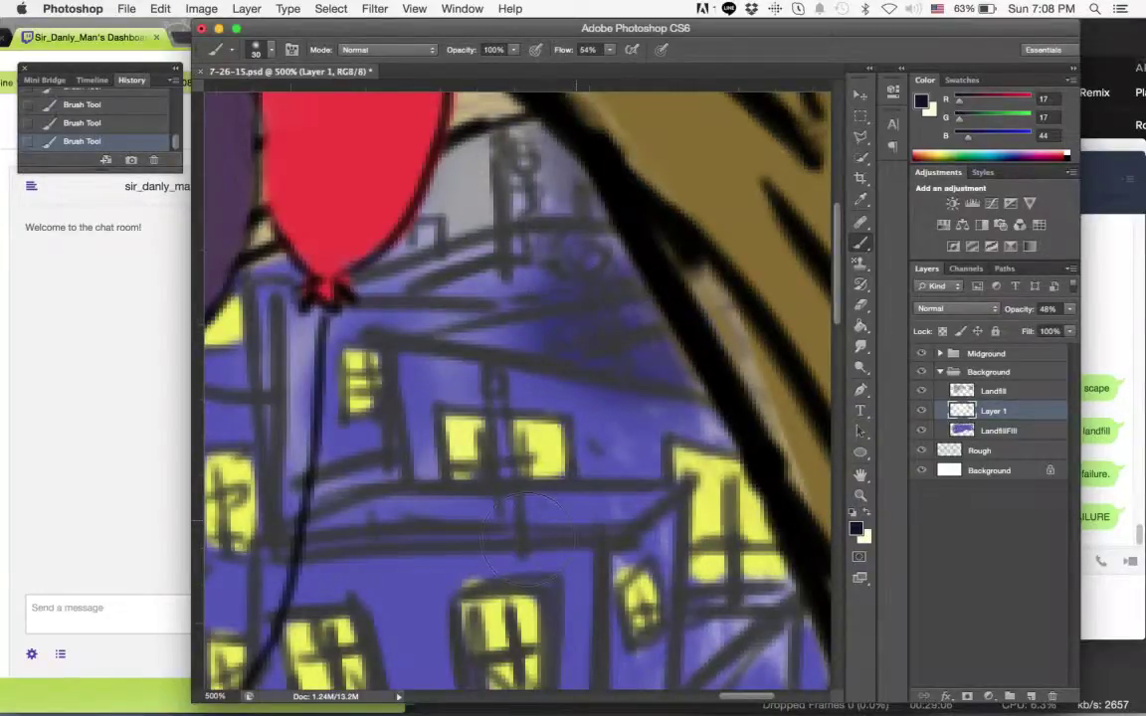
Brush dark navy shadow onto the roofs around the tall lit tower above the orange character's green leaf.
{"action": "left_click_drag", "start_coordinate": [522, 527], "coordinate": [888, 334]}
{"action": "left_click_drag", "start_coordinate": [571, 479], "coordinate": [895, 524]}
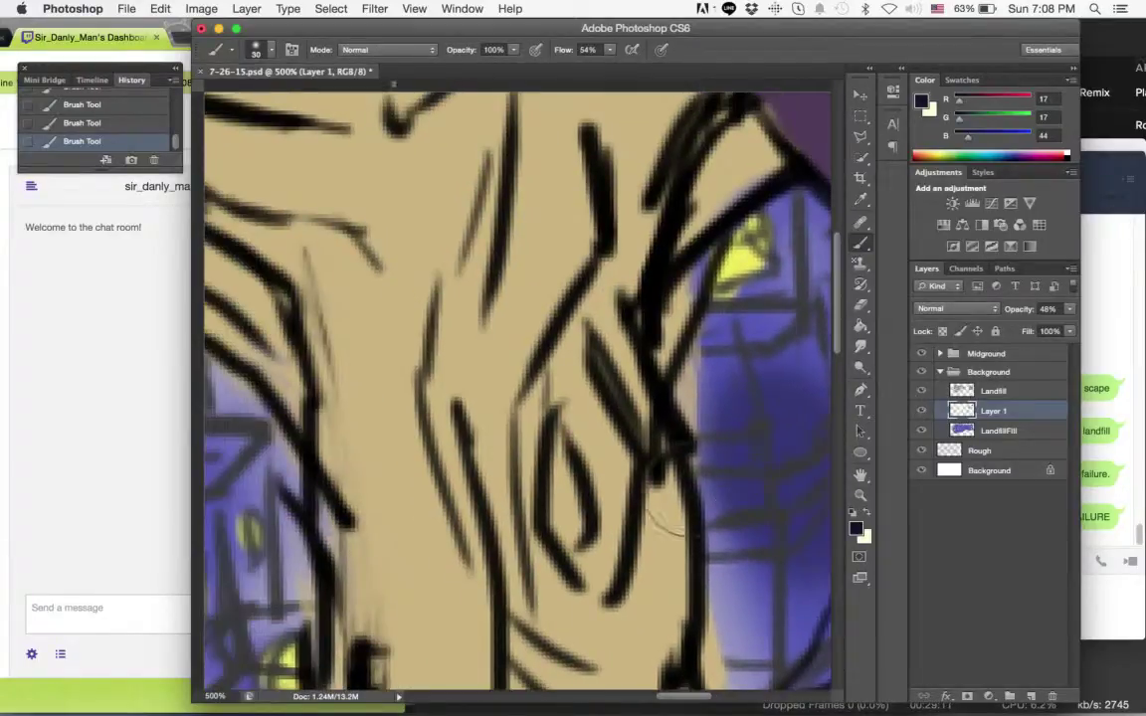
{"action": "left_click_drag", "start_coordinate": [517, 493], "coordinate": [1035, 290]}
{"action": "left_click_drag", "start_coordinate": [537, 459], "coordinate": [771, 501]}
{"action": "scroll", "coordinate": [770, 502], "scroll_direction": "left", "scroll_amount": 2}
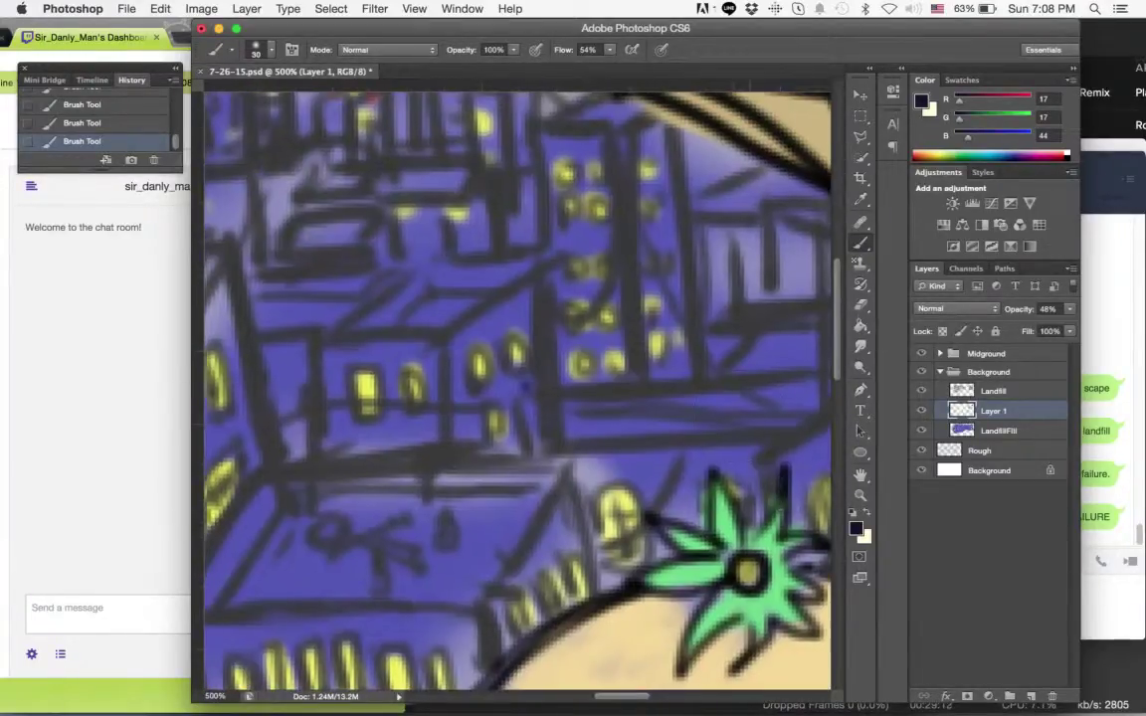
{"action": "left_click_drag", "start_coordinate": [660, 381], "coordinate": [529, 422]}
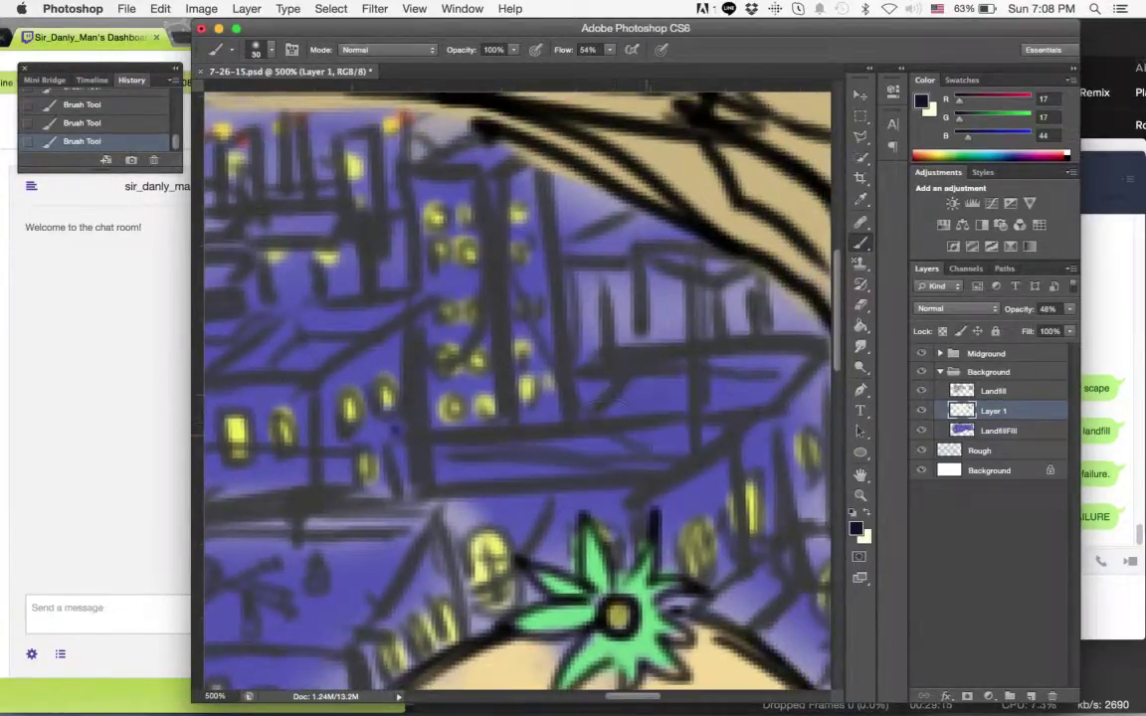
{"action": "right_click", "coordinate": [625, 426]}
{"action": "mouse_move", "coordinate": [666, 400]}
{"action": "left_mouse_down"}
{"action": "mouse_move", "coordinate": [596, 430]}
{"action": "mouse_move", "coordinate": [652, 414]}
{"action": "mouse_move", "coordinate": [605, 443]}
{"action": "mouse_move", "coordinate": [740, 489]}
{"action": "left_mouse_up"}
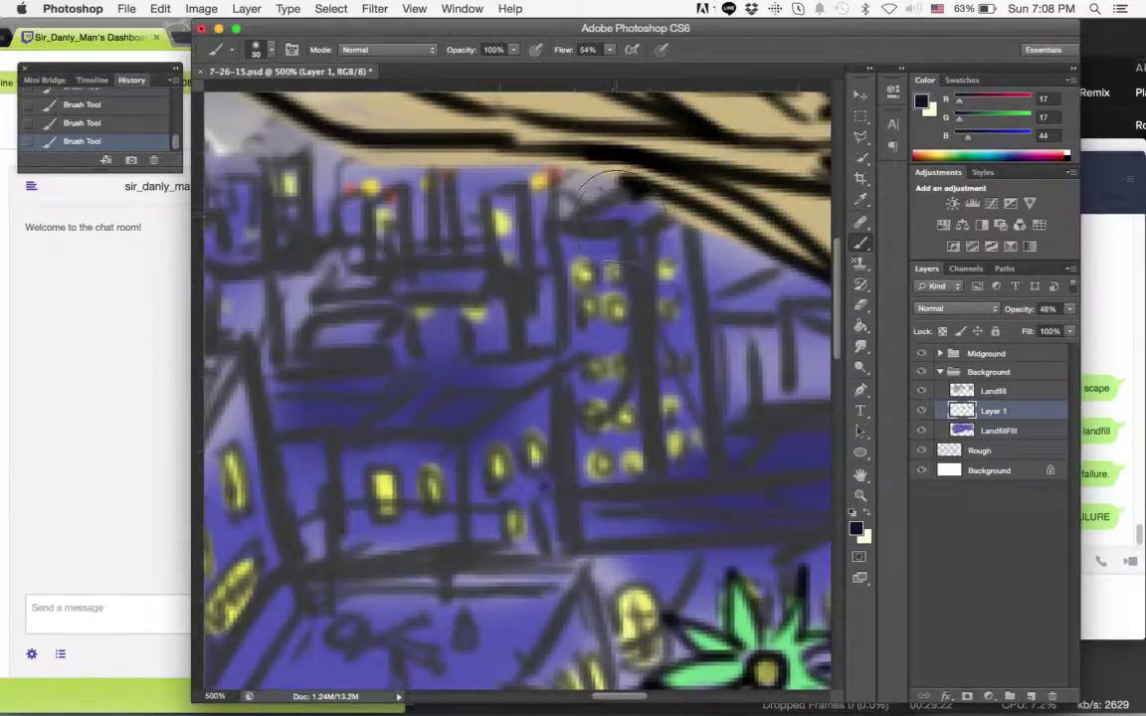
Brush dark navy shadow onto the slanted roof in the middle of the city and the flat roof left of it.
{"action": "mouse_move", "coordinate": [423, 433]}
{"action": "left_mouse_down"}
{"action": "mouse_move", "coordinate": [639, 363]}
{"action": "mouse_move", "coordinate": [777, 205]}
{"action": "mouse_move", "coordinate": [739, 270]}
{"action": "left_mouse_up"}
{"action": "mouse_move", "coordinate": [505, 306]}
{"action": "left_mouse_down"}
{"action": "mouse_move", "coordinate": [489, 304]}
{"action": "mouse_move", "coordinate": [543, 228]}
{"action": "mouse_move", "coordinate": [537, 249]}
{"action": "left_mouse_up"}
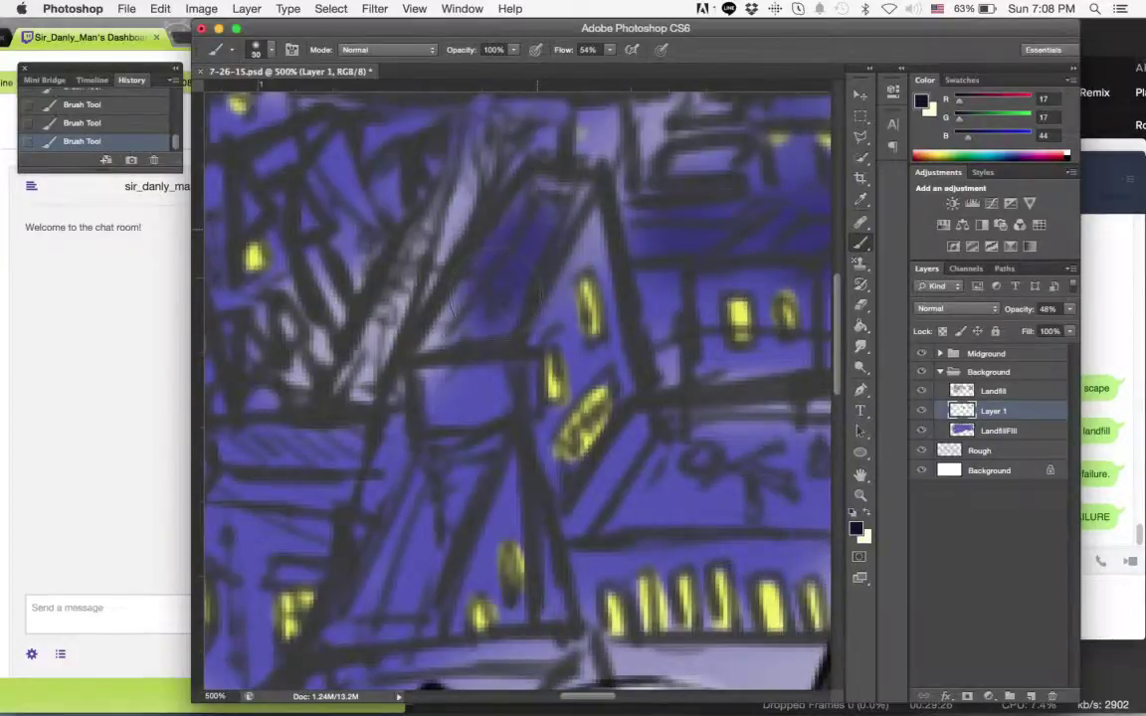
{"action": "left_click_drag", "start_coordinate": [572, 317], "coordinate": [796, 345]}
{"action": "left_click_drag", "start_coordinate": [662, 430], "coordinate": [735, 448]}
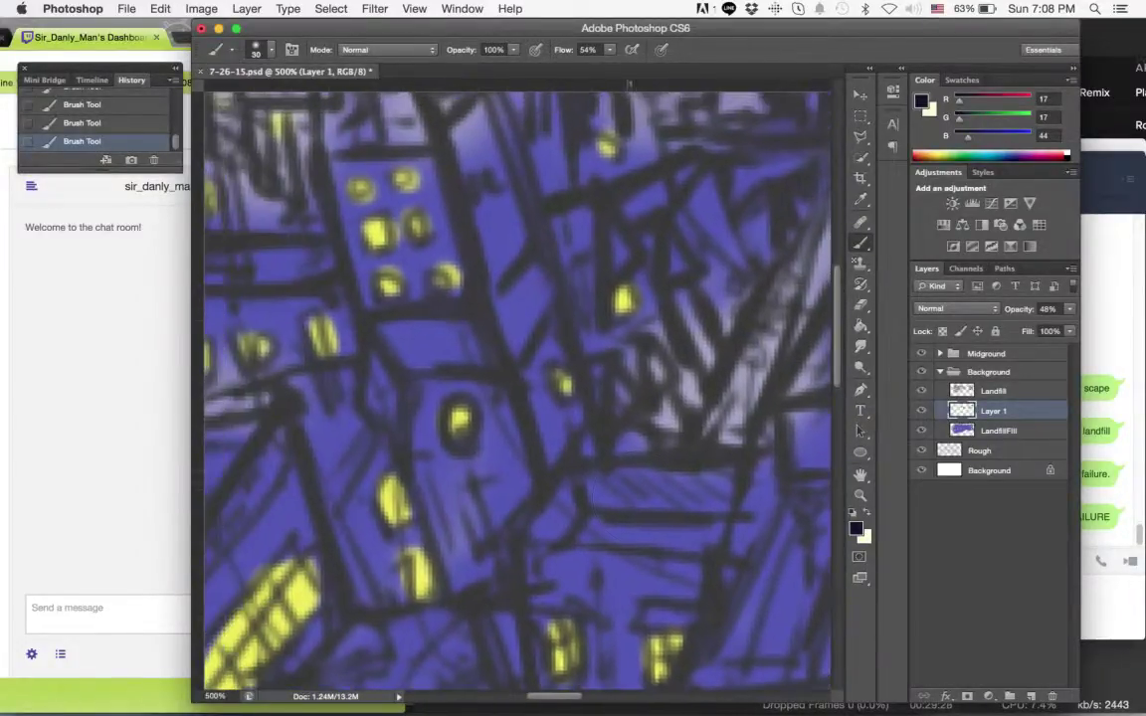
{"action": "mouse_move", "coordinate": [609, 490]}
{"action": "left_mouse_down"}
{"action": "mouse_move", "coordinate": [595, 503]}
{"action": "mouse_move", "coordinate": [620, 493]}
{"action": "mouse_move", "coordinate": [782, 642]}
{"action": "left_mouse_up"}
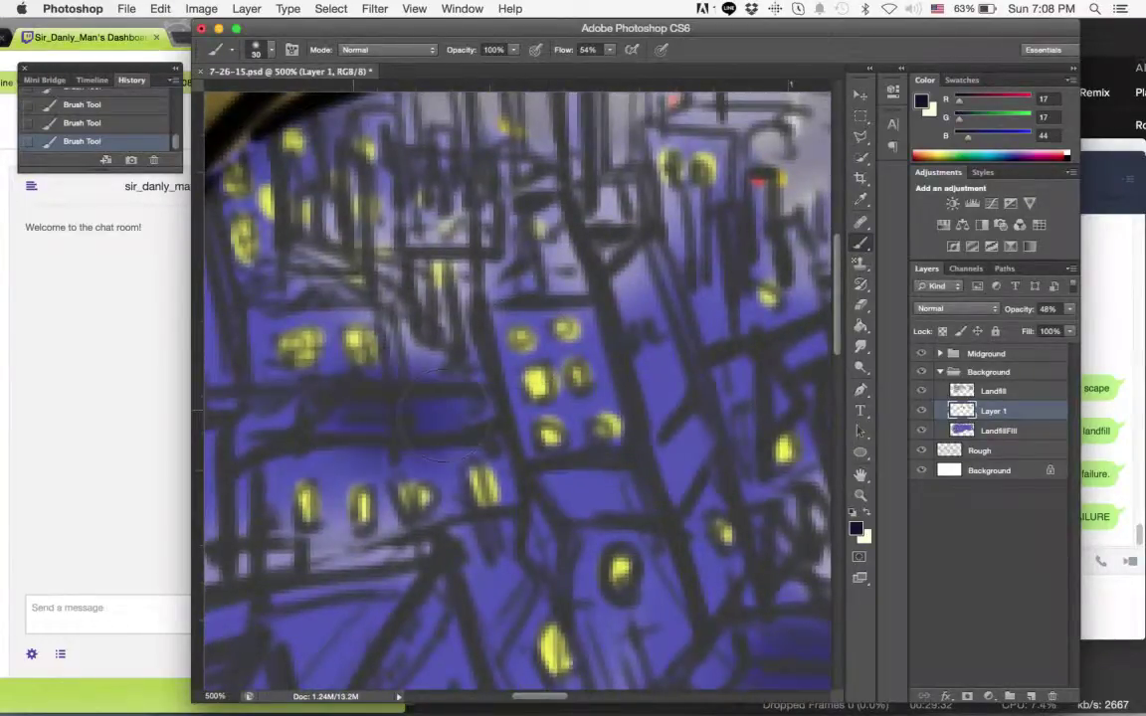
Brush dark navy shadow onto the far-left buildings, around the slanted multi-pane yellow window and the walls below it.
{"action": "left_click_drag", "start_coordinate": [330, 394], "coordinate": [576, 475]}
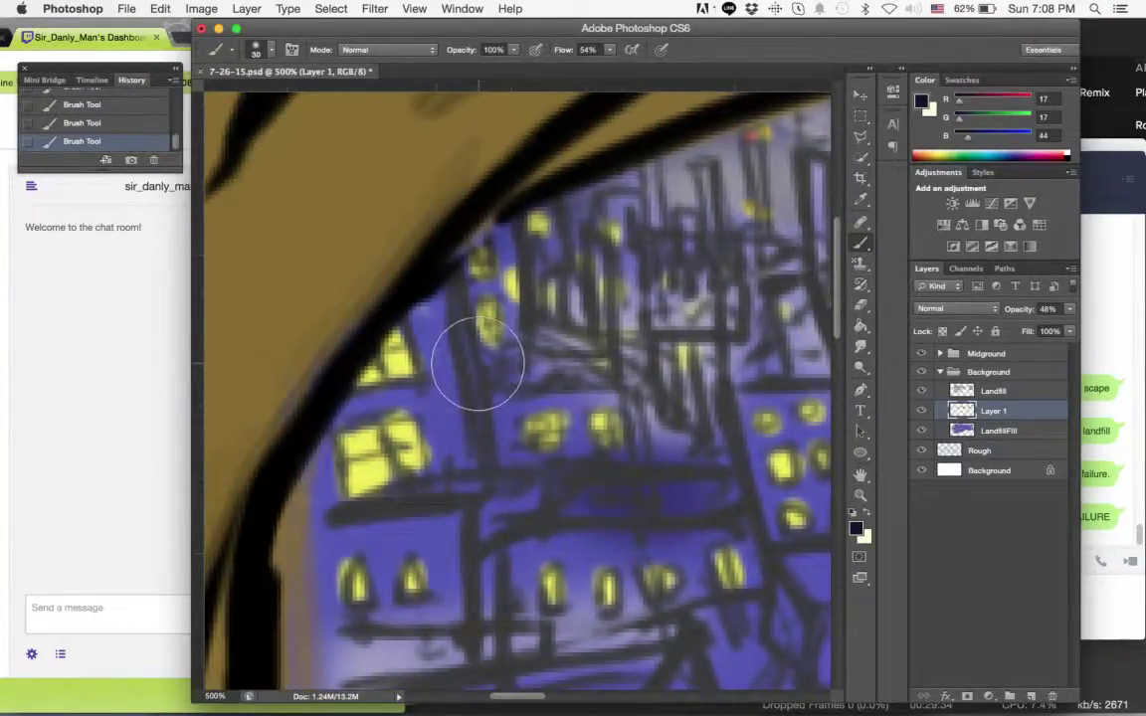
{"action": "mouse_move", "coordinate": [566, 261]}
{"action": "left_mouse_down"}
{"action": "mouse_move", "coordinate": [470, 289]}
{"action": "mouse_move", "coordinate": [623, 54]}
{"action": "left_mouse_up"}
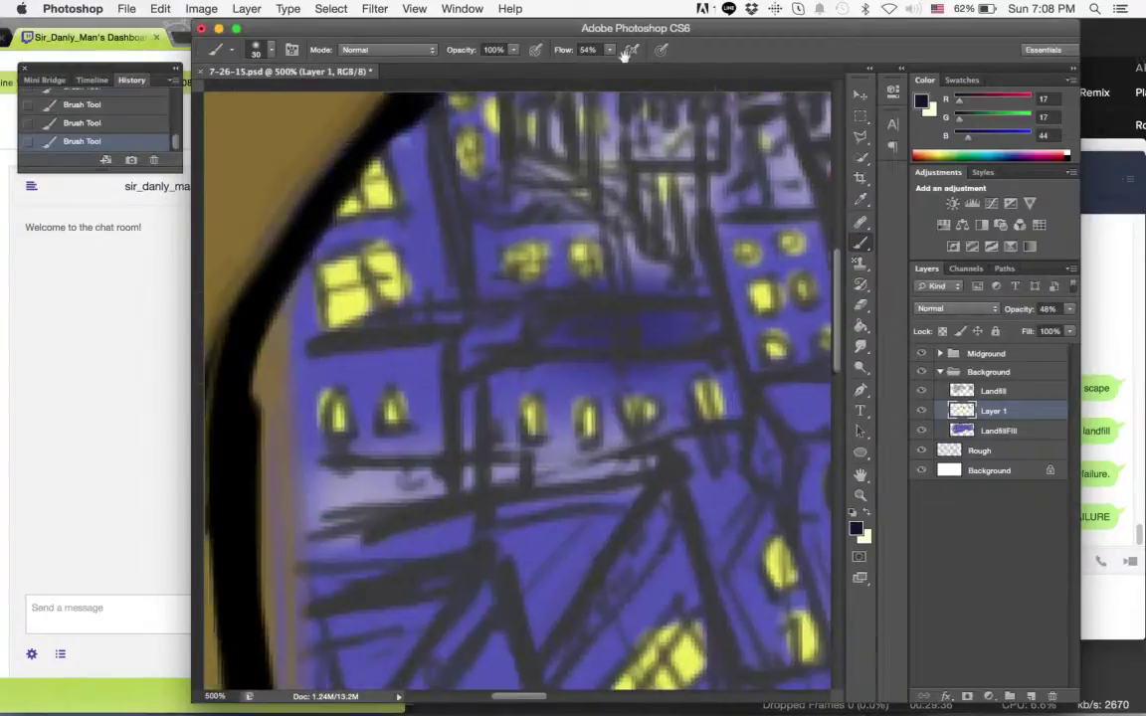
{"action": "left_click_drag", "start_coordinate": [563, 374], "coordinate": [614, 225]}
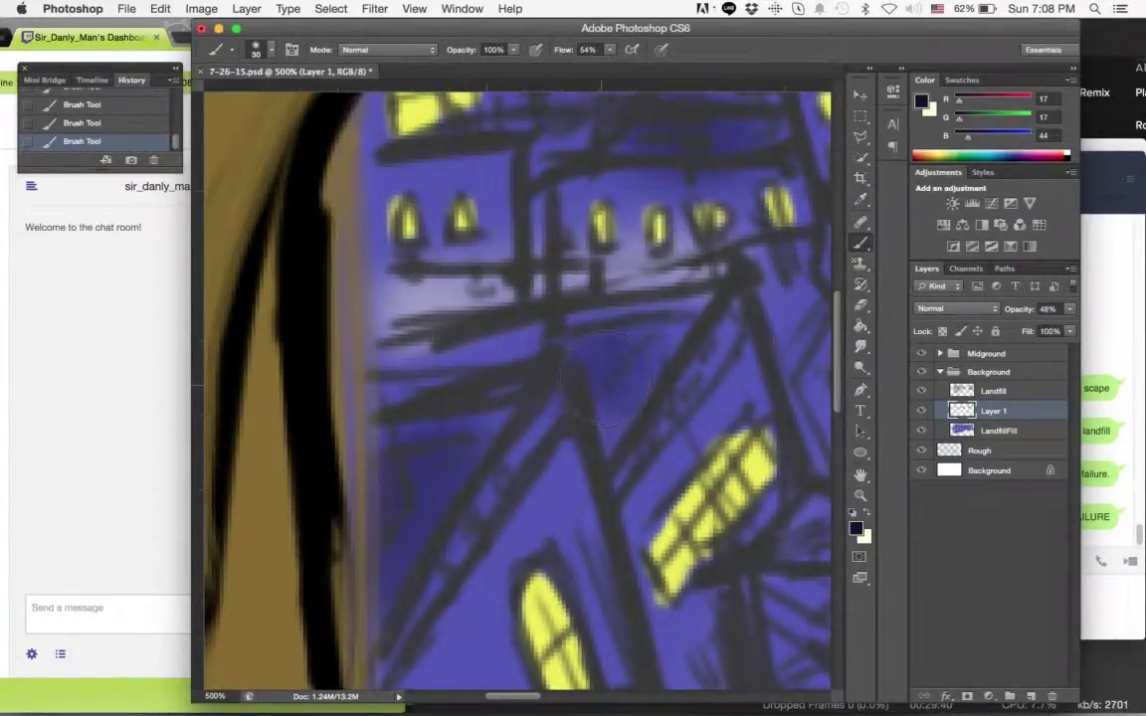
{"action": "left_click_drag", "start_coordinate": [535, 297], "coordinate": [338, 238]}
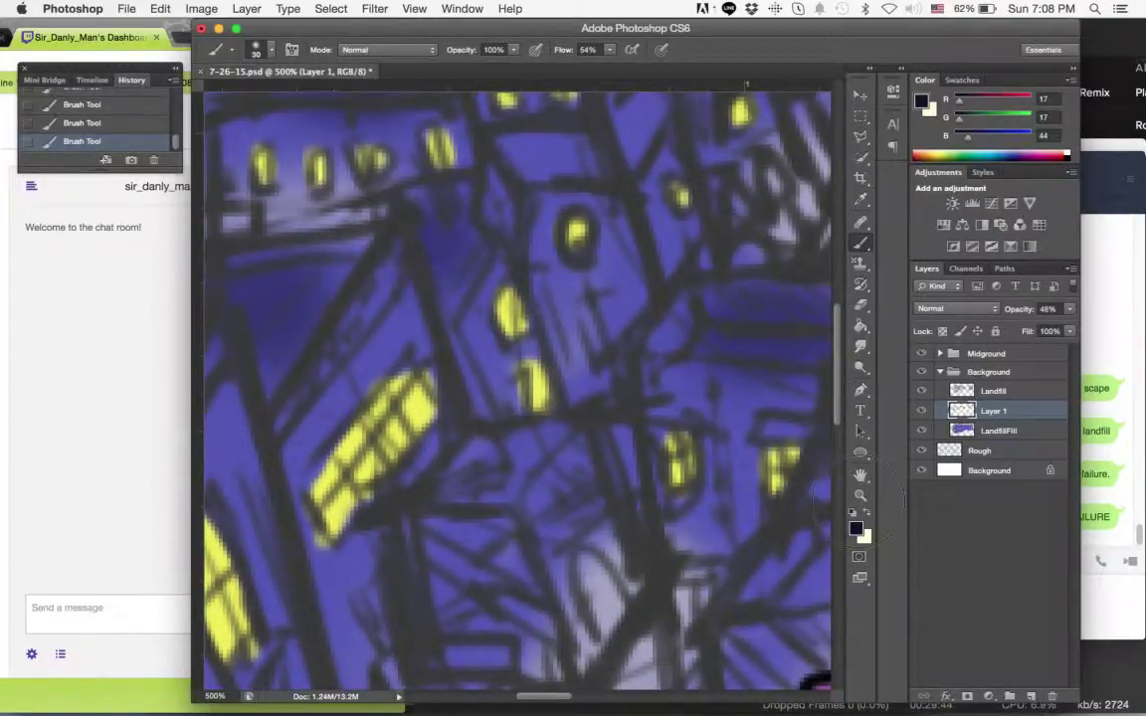
{"action": "mouse_move", "coordinate": [486, 529]}
{"action": "left_mouse_down"}
{"action": "mouse_move", "coordinate": [481, 611]}
{"action": "mouse_move", "coordinate": [480, 531]}
{"action": "mouse_move", "coordinate": [511, 481]}
{"action": "left_mouse_up"}
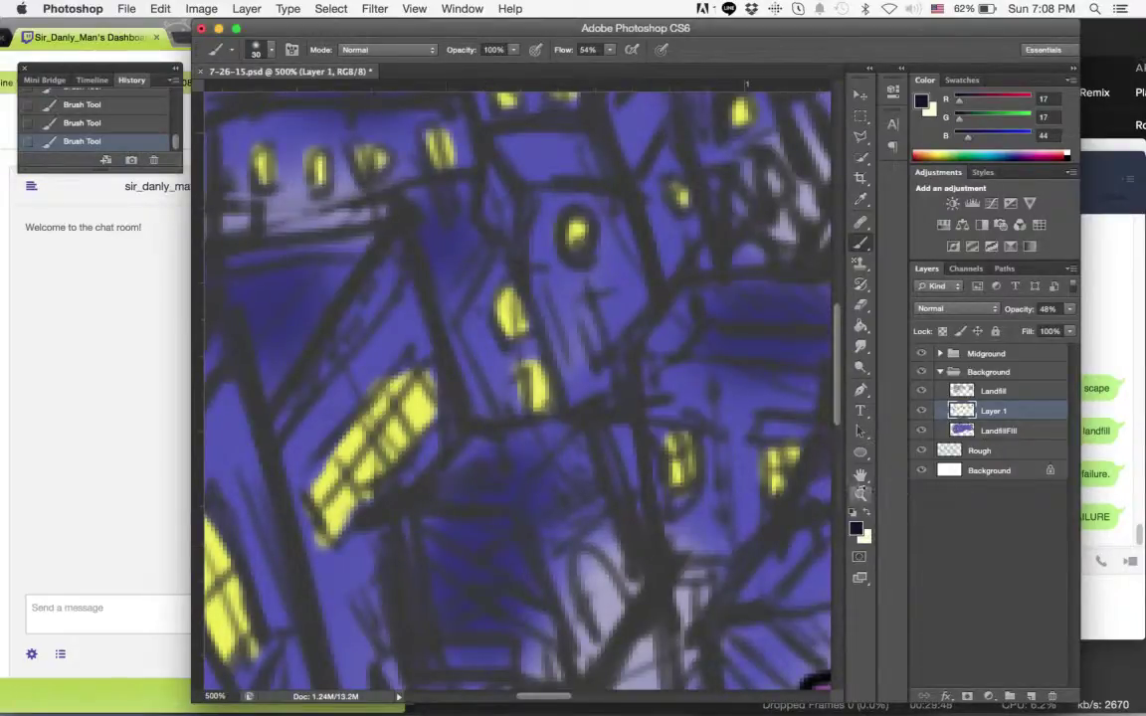
Brush dark navy shadow onto the steep roof above the white character's bow, and swap the foreground colour back to pale cream.
{"action": "key", "text": "z"}
{"action": "left_click", "coordinate": [726, 437], "text": "alt"}
{"action": "left_click", "coordinate": [732, 431], "text": "alt"}
{"action": "left_click", "coordinate": [733, 431], "text": "alt"}
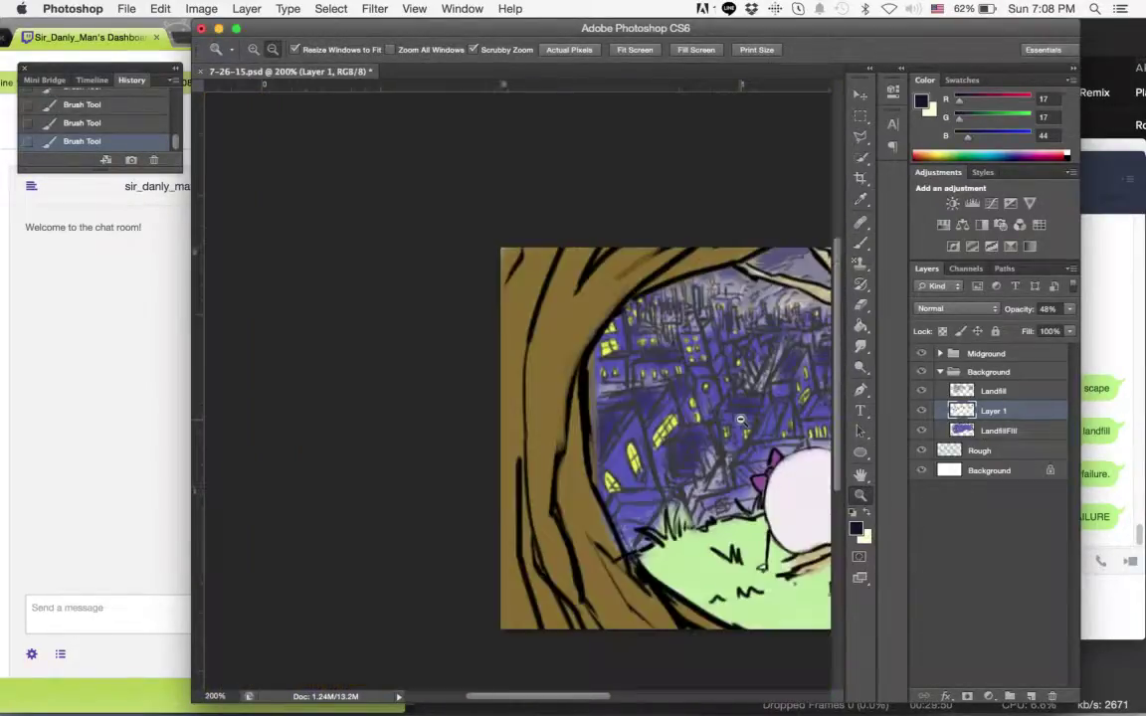
{"action": "left_click", "coordinate": [759, 410], "text": "alt"}
{"action": "left_click", "coordinate": [502, 384]}
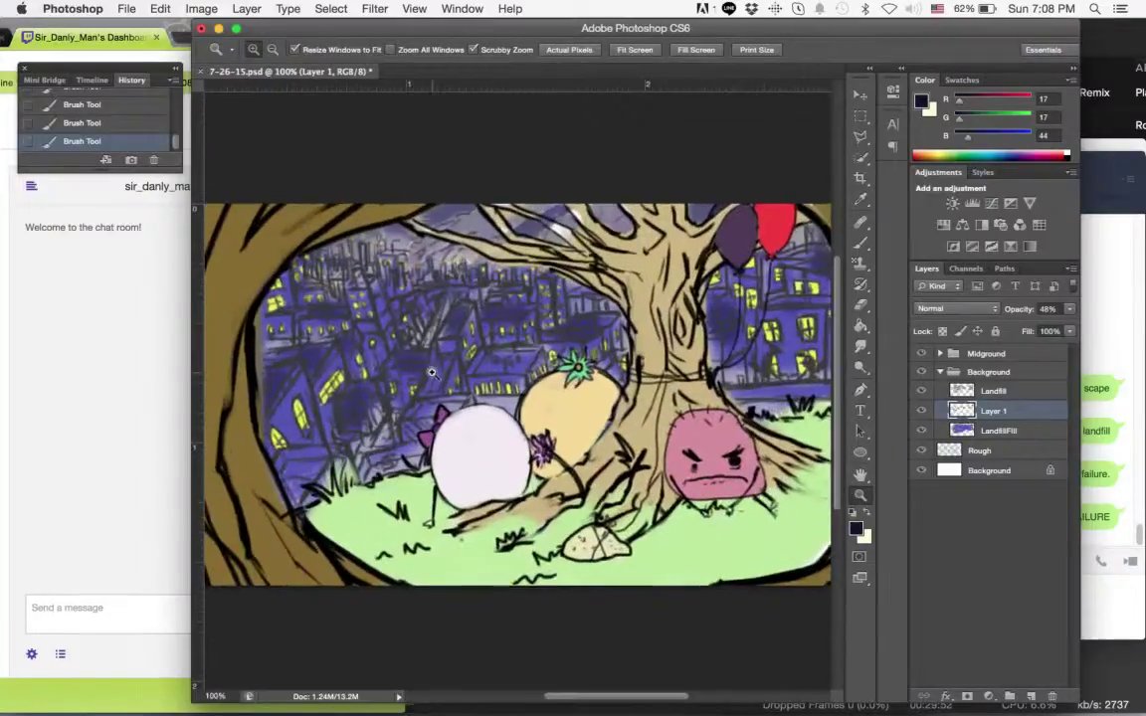
{"action": "left_click", "coordinate": [435, 370]}
{"action": "left_click", "coordinate": [452, 376]}
{"action": "left_click", "coordinate": [457, 380]}
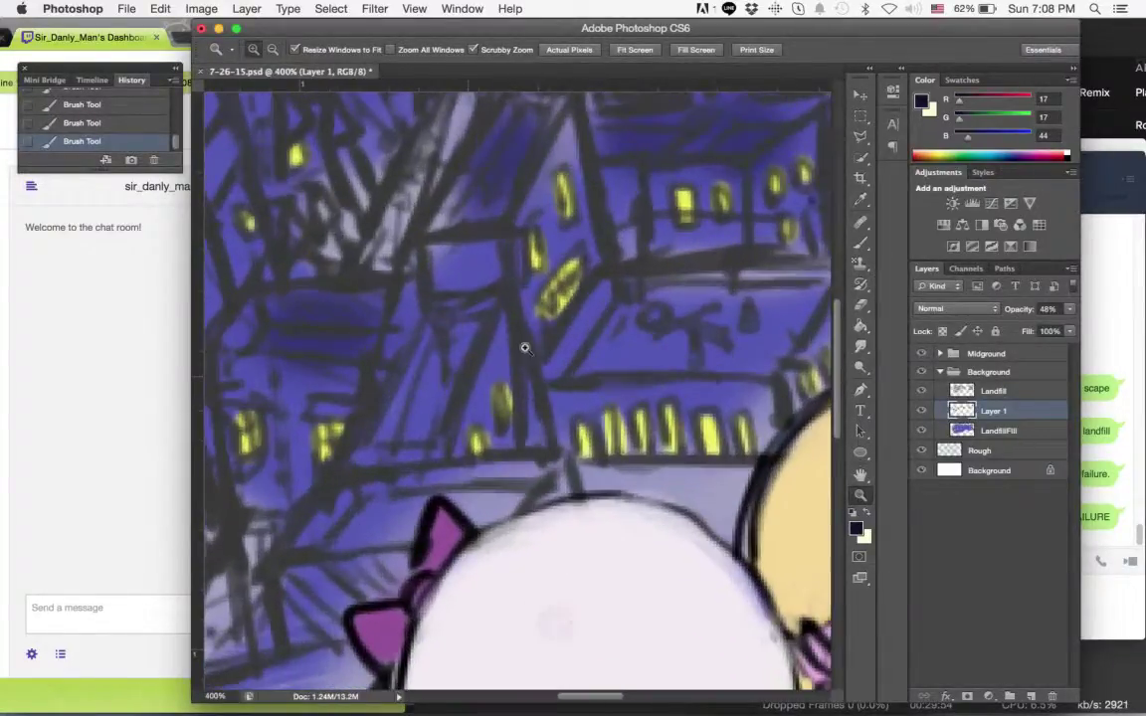
{"action": "left_click", "coordinate": [861, 249]}
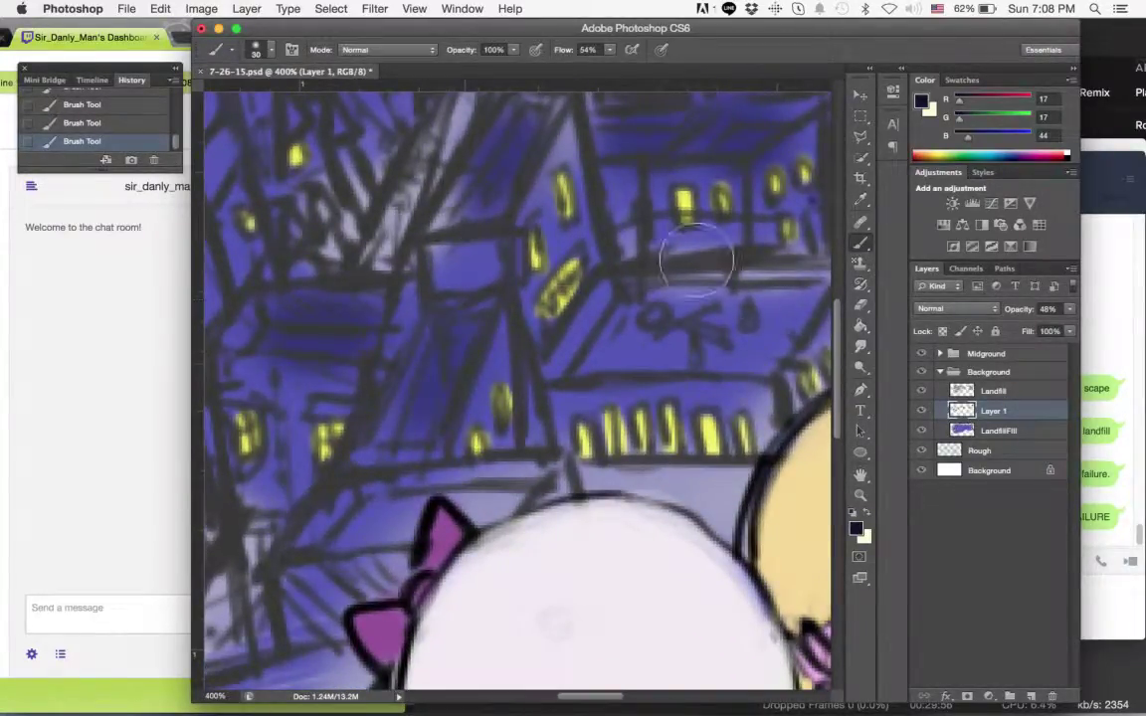
{"action": "left_click", "coordinate": [861, 495]}
{"action": "left_click", "coordinate": [641, 383], "text": "alt"}
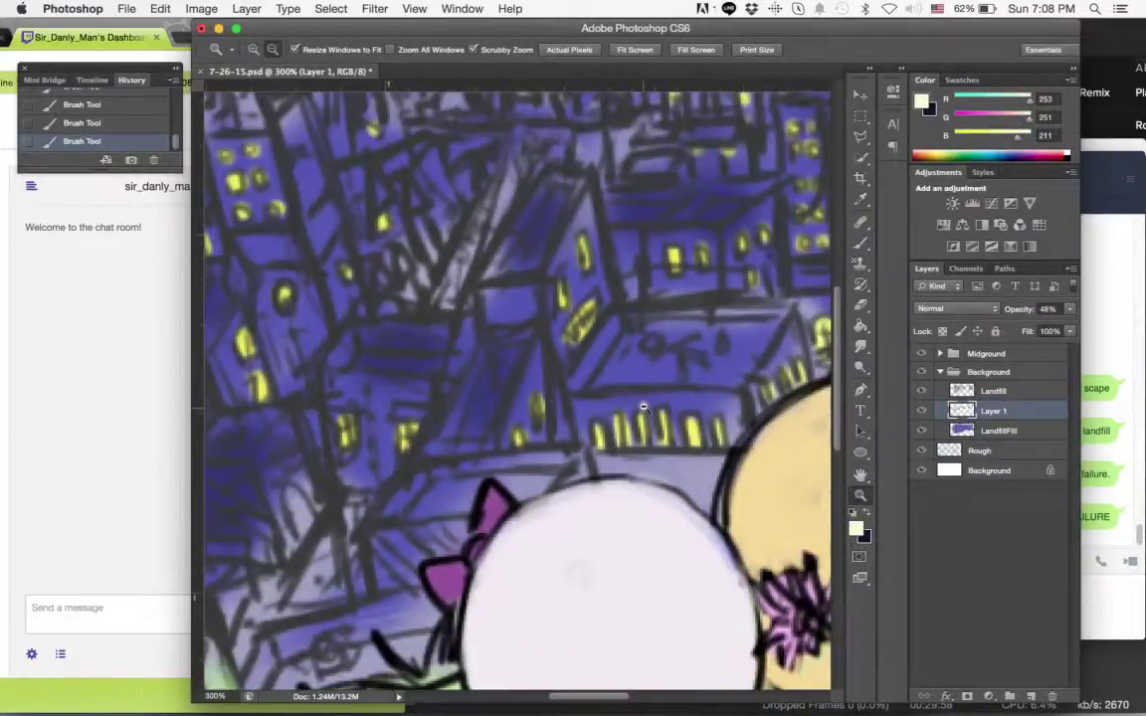